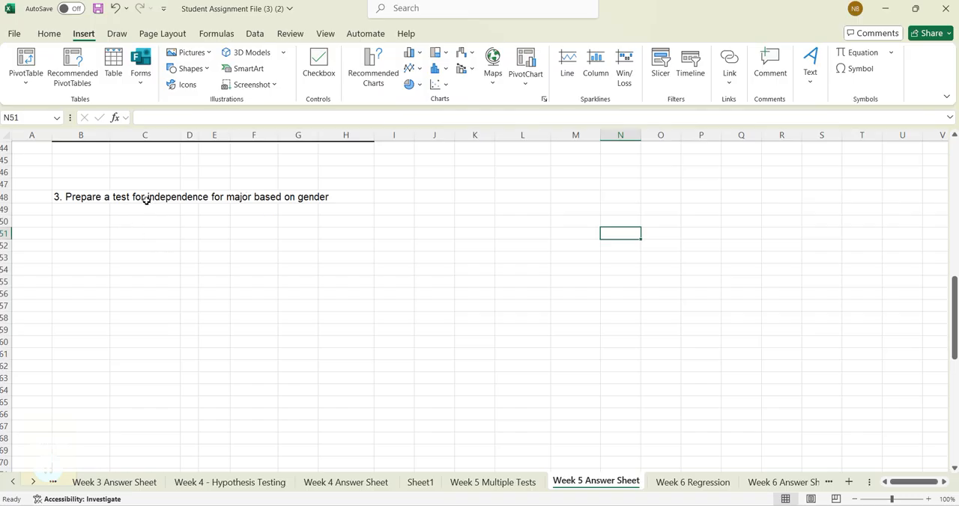
- Enter the null hypothesis "Ho: there is no dependece of major on gender" in cell B50
left_click(95, 219)
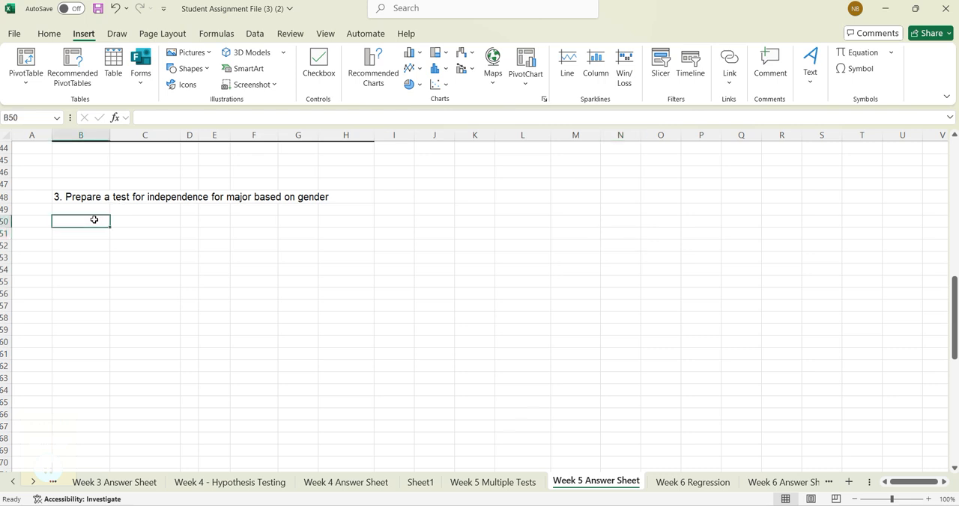
type("H")
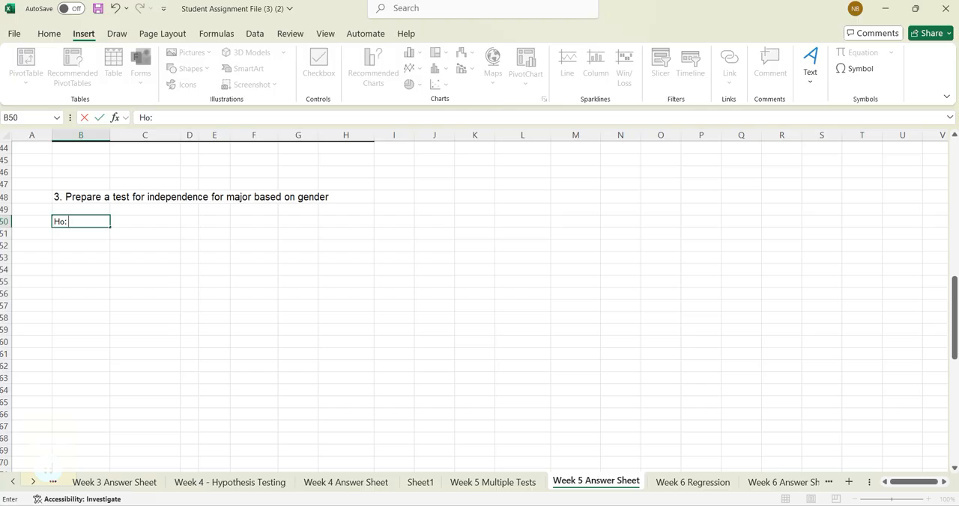
type("o: there is no dependec")
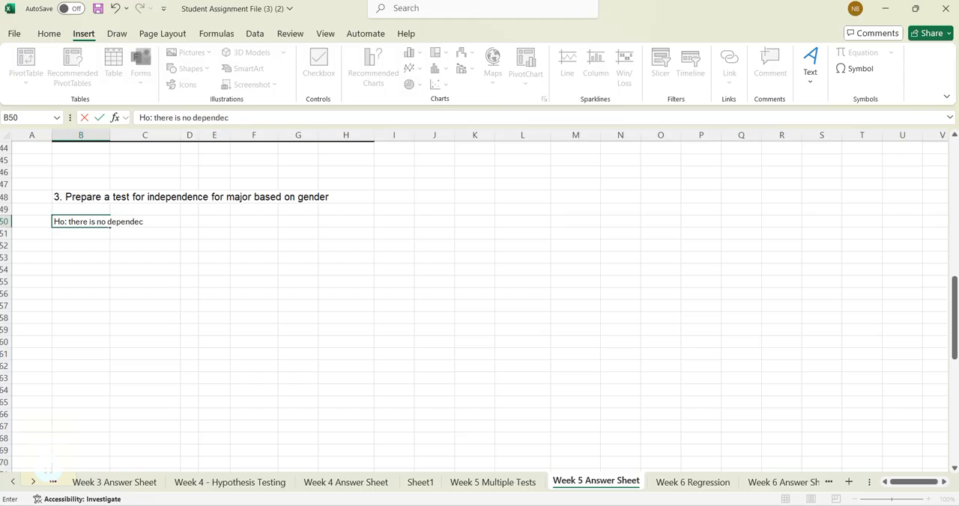
type("e of major on gender")
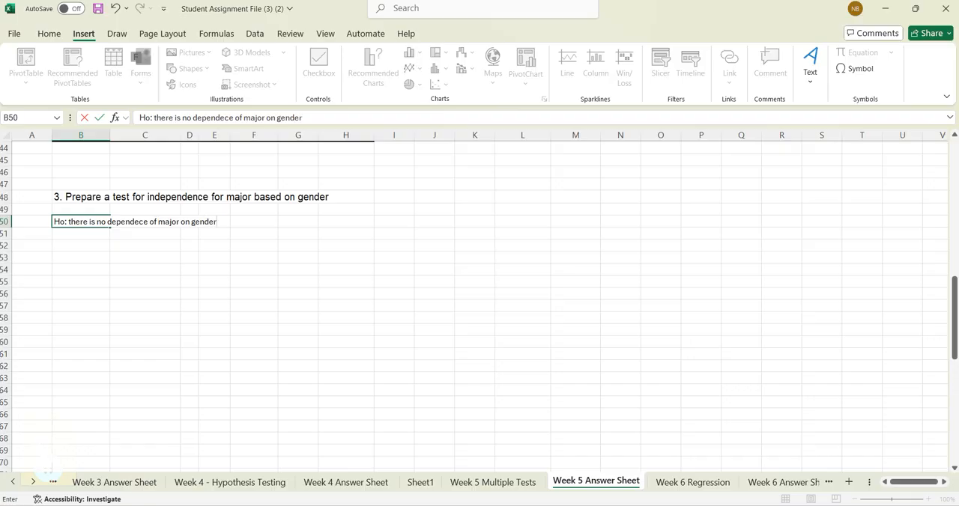
key("Return")
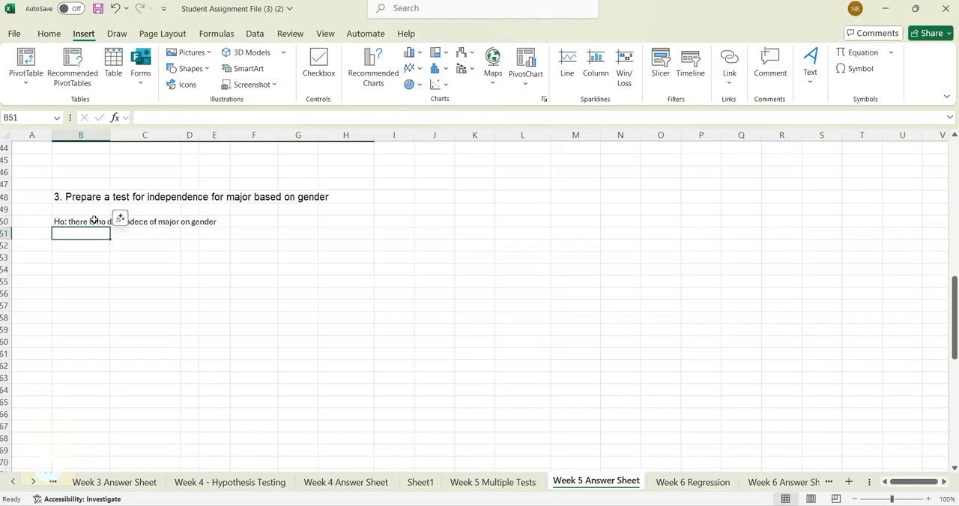
- Enter the alternative hypothesis label "Ha:" in cell B51, directly below the null hypothesis
type("Ha:")
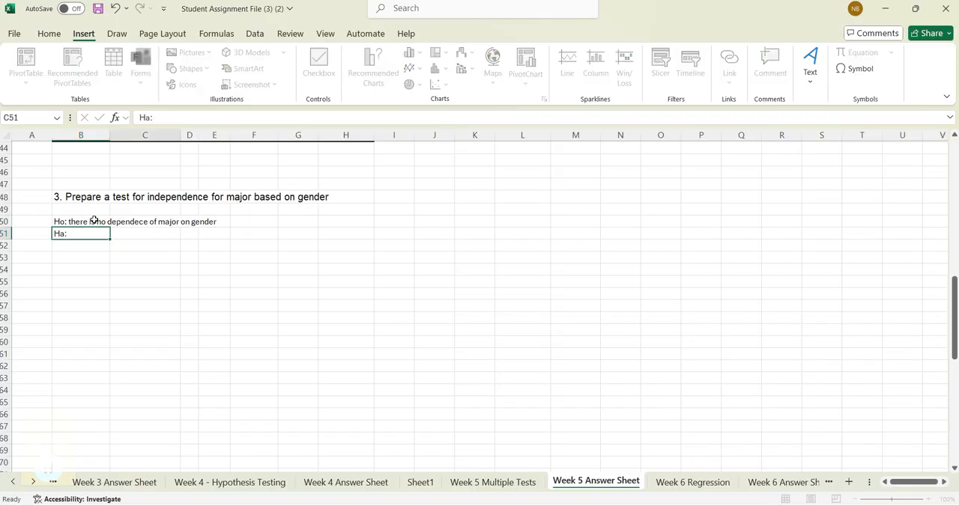
key("Return")
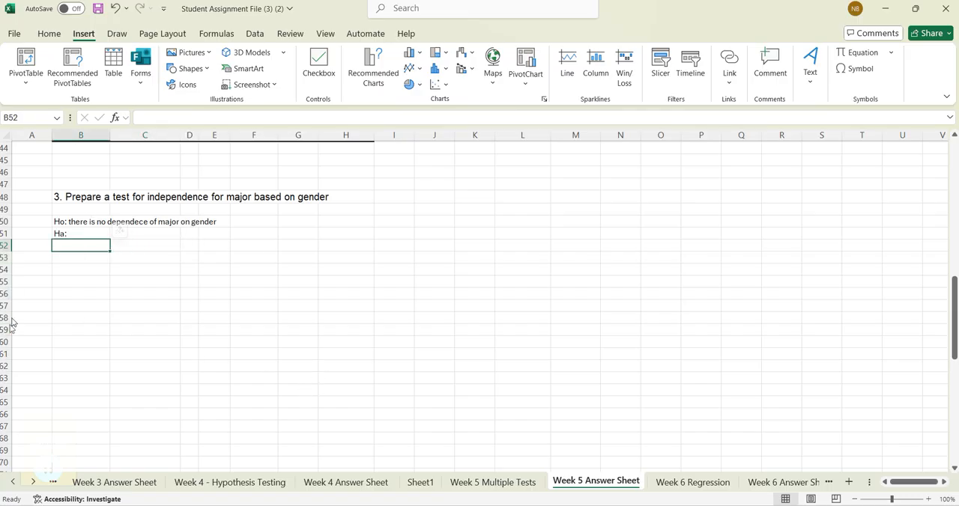
- Insert a PivotTable based on columns A:F of the Week 5 Multiple Tests sheet, placed at cell B53 of Week 5 Answer Sheet
left_click(63, 258)
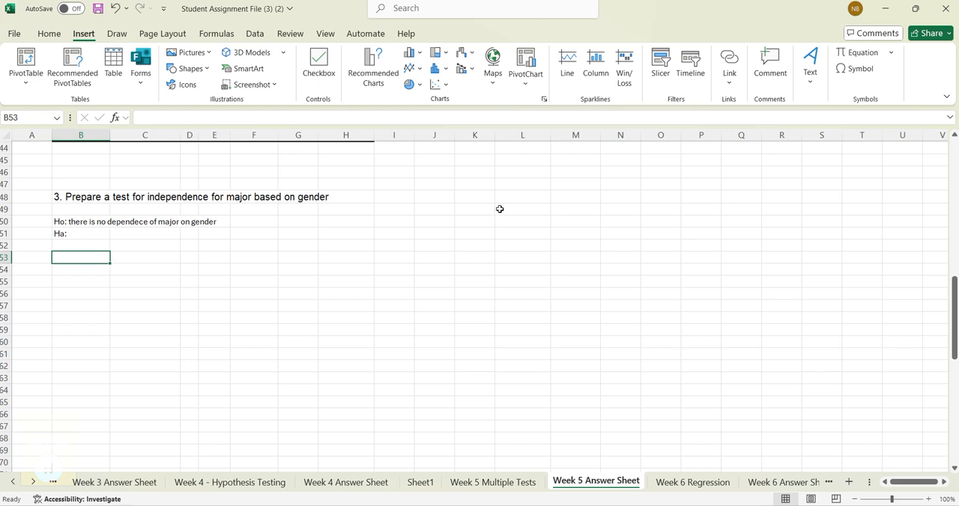
left_click(505, 485)
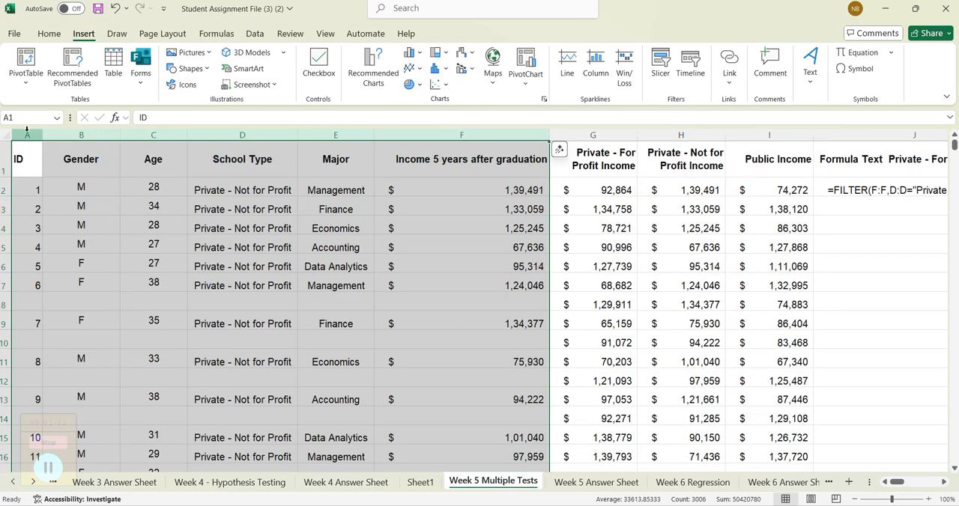
left_click_drag(27, 134, 441, 129)
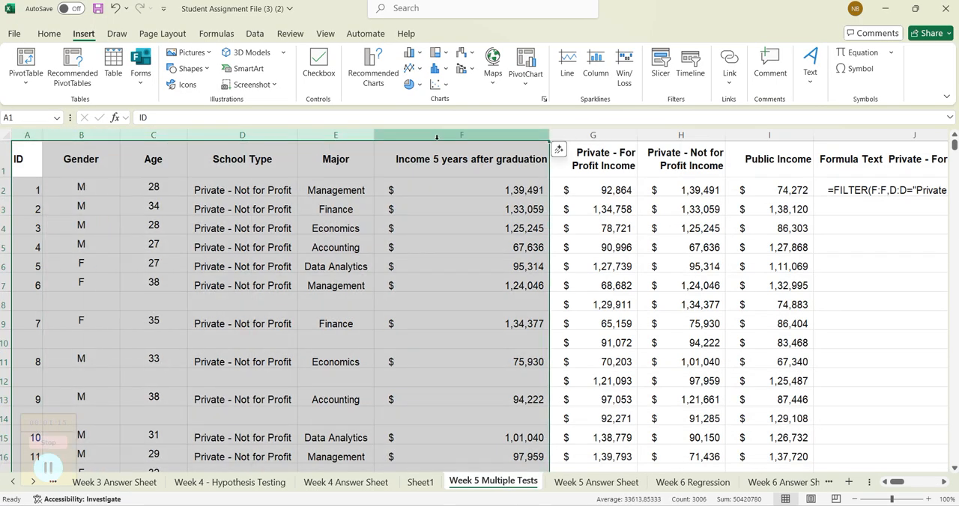
left_click(25, 83)
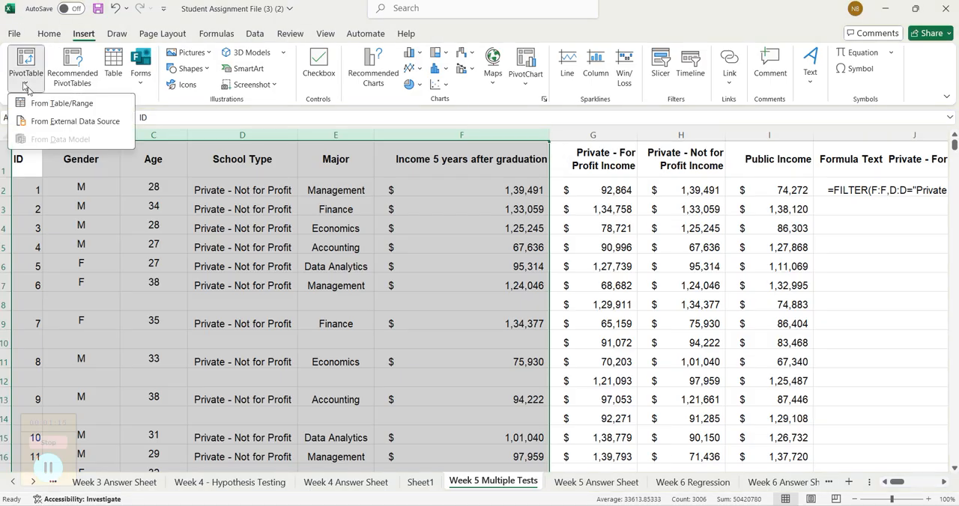
left_click(62, 102)
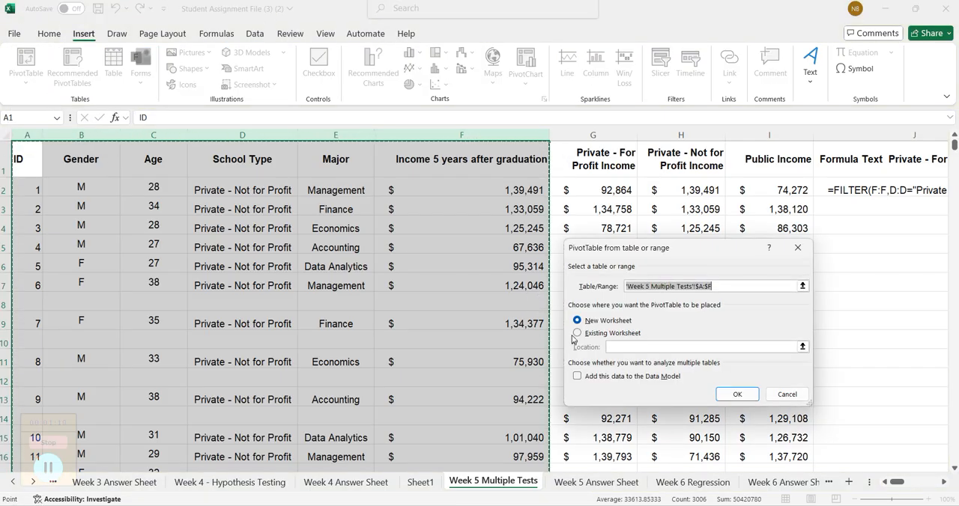
left_click(577, 333)
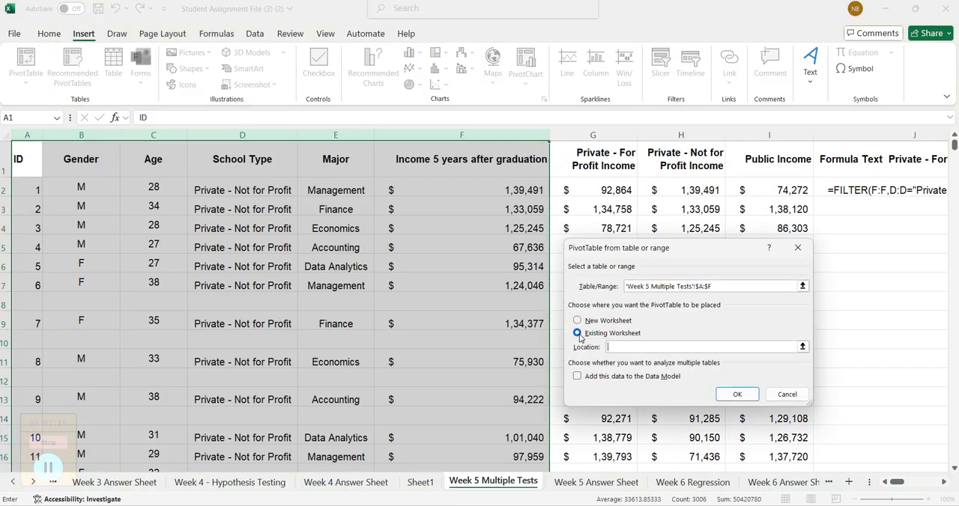
left_click(584, 483)
left_click(67, 275)
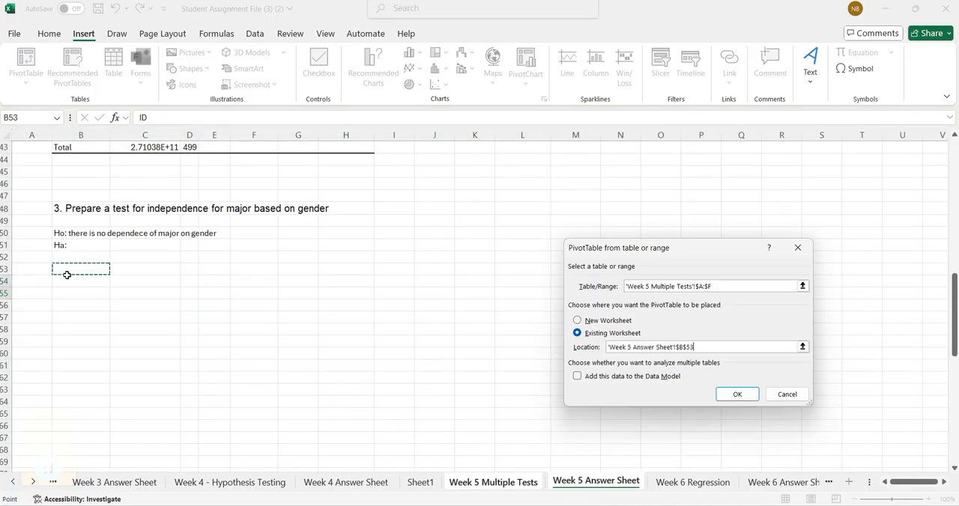
left_click(736, 394)
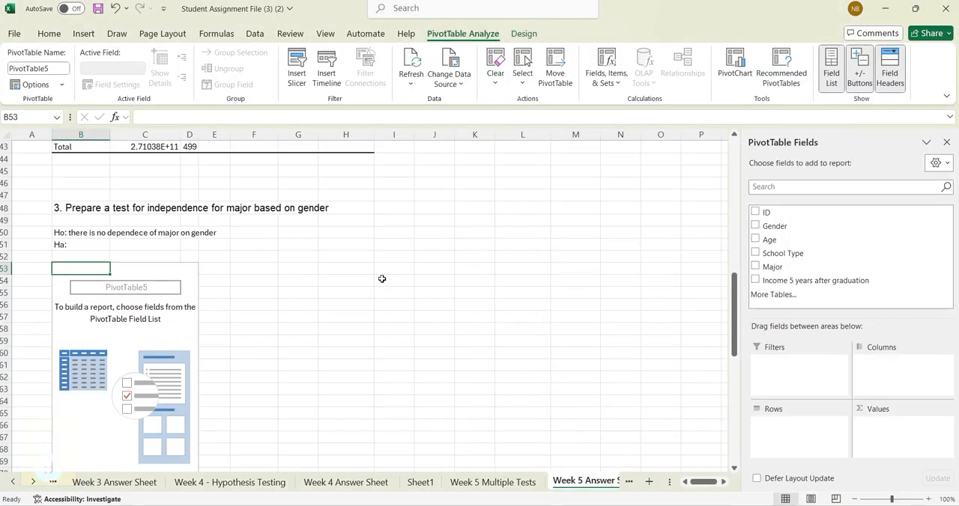
- Build the PivotTable with Major as rows, Gender as columns and Count of Major as values
left_click_drag(768, 267, 809, 439)
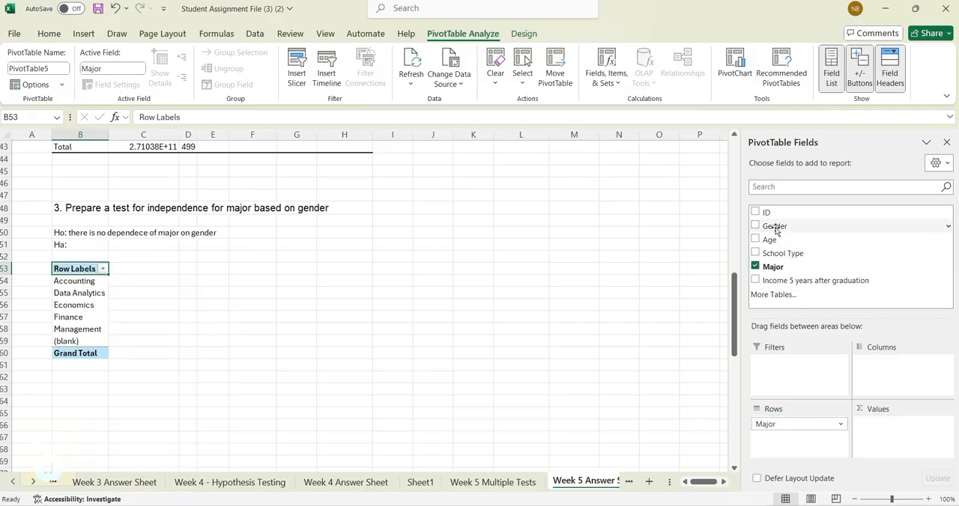
left_click_drag(775, 226, 891, 366)
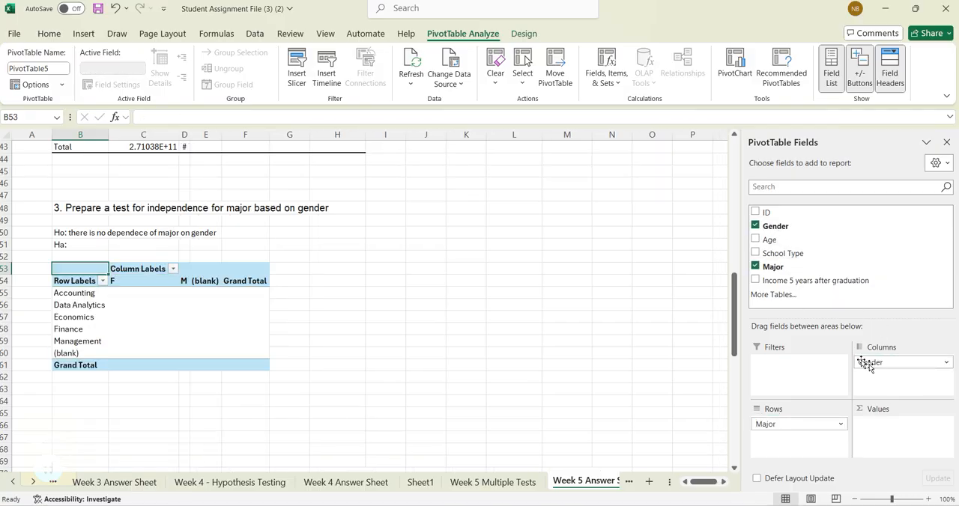
left_click_drag(770, 268, 895, 440)
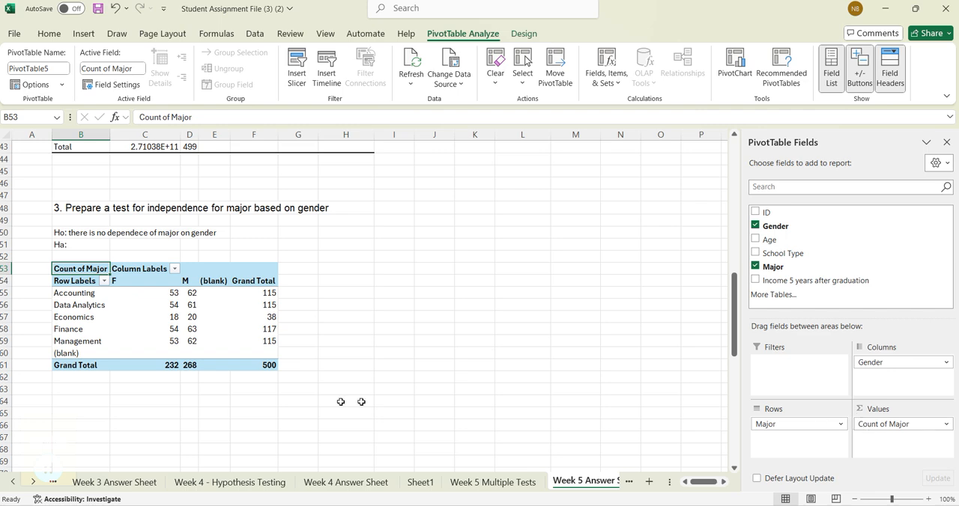
left_click(45, 473)
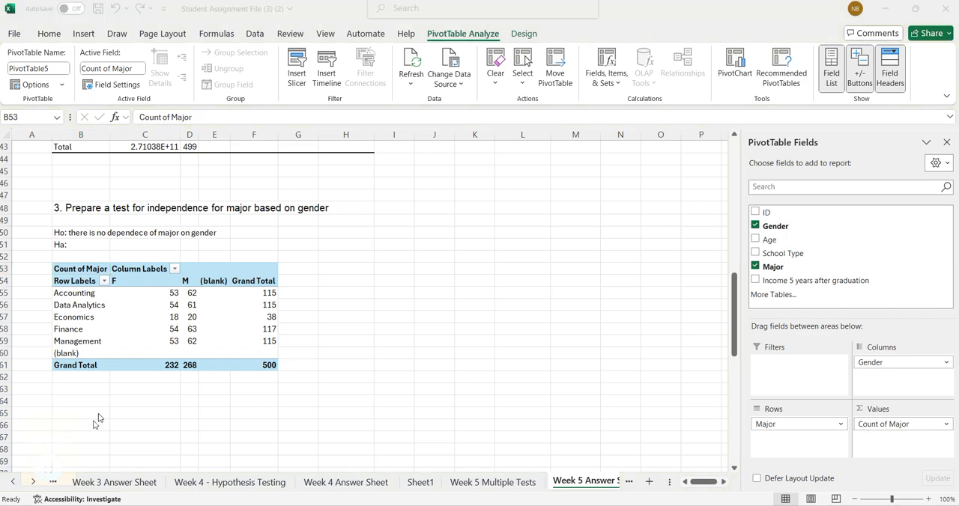
- Copy the five major names from the PivotTable's row labels to the cells starting at B65
scroll(132, 387, "down", 1)
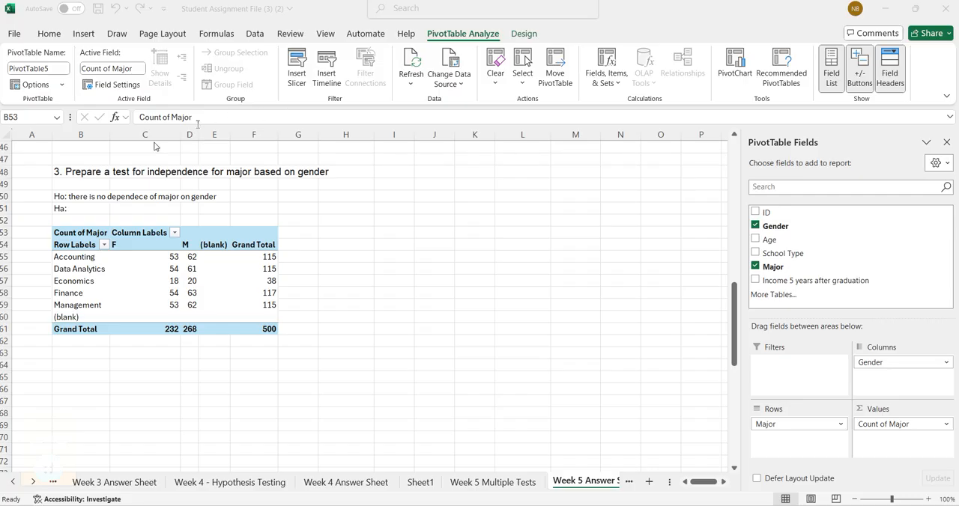
left_click(77, 365)
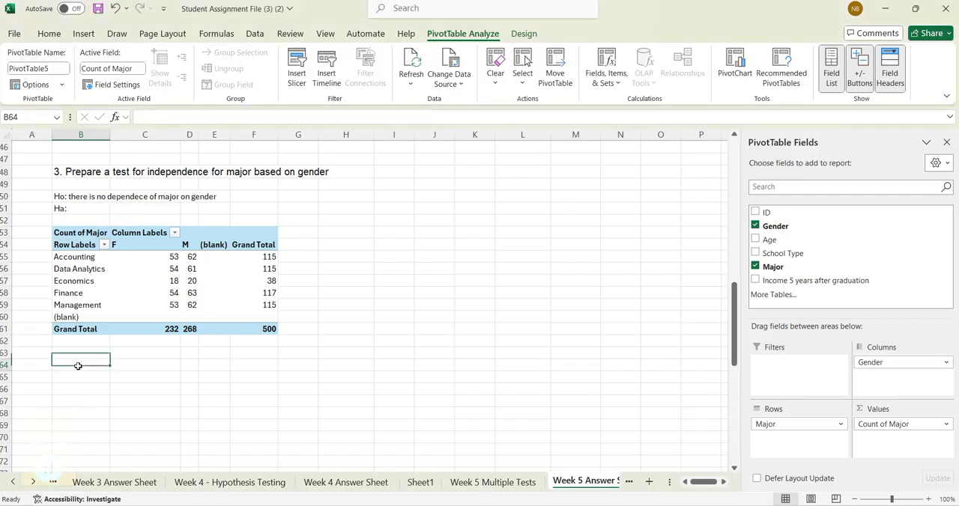
left_click_drag(85, 259, 86, 300)
key("ctrl+c")
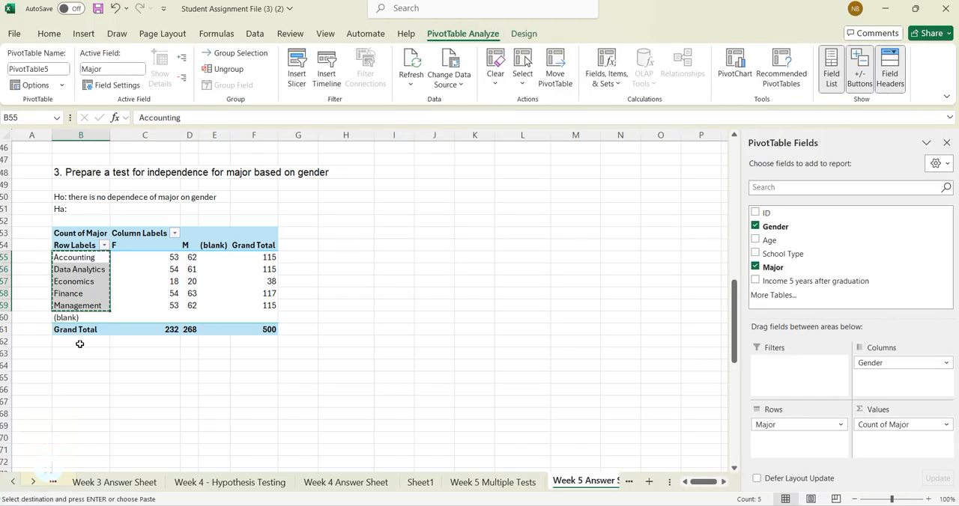
left_click(83, 378)
key("ctrl+v")
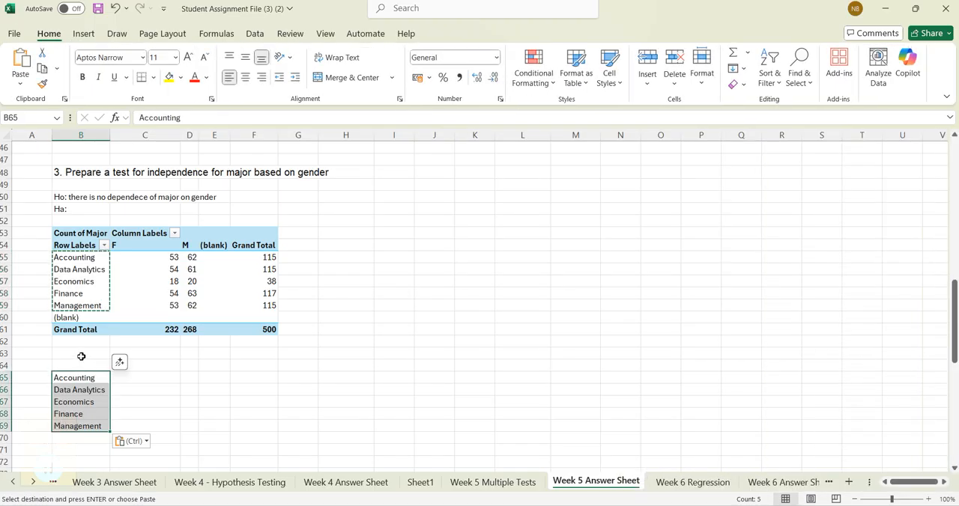
left_click(86, 367)
key("Escape")
type("Manoh")
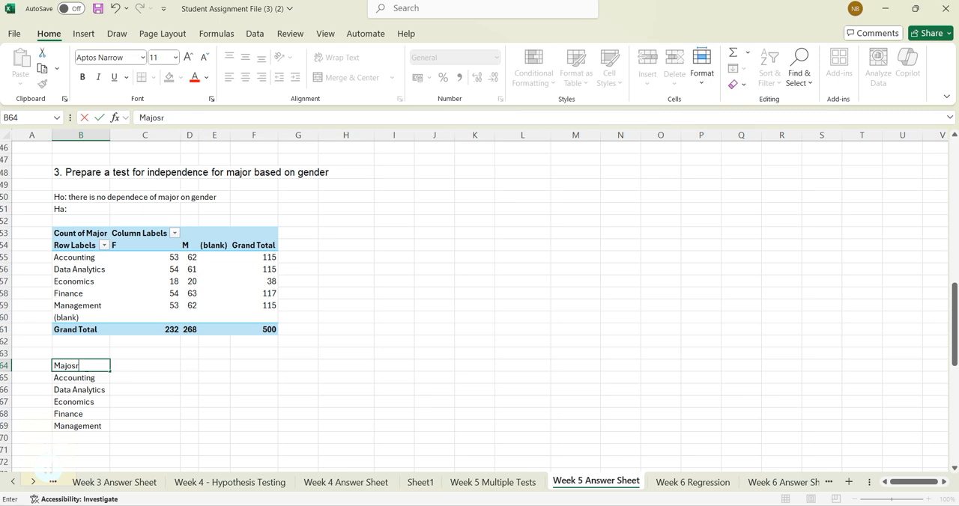
key("Tab")
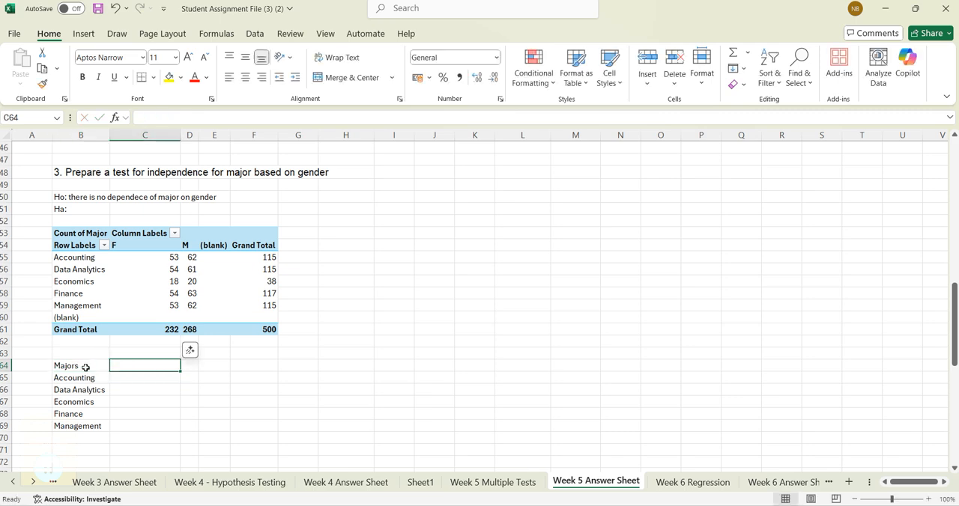
left_click(85, 368)
key("Delete")
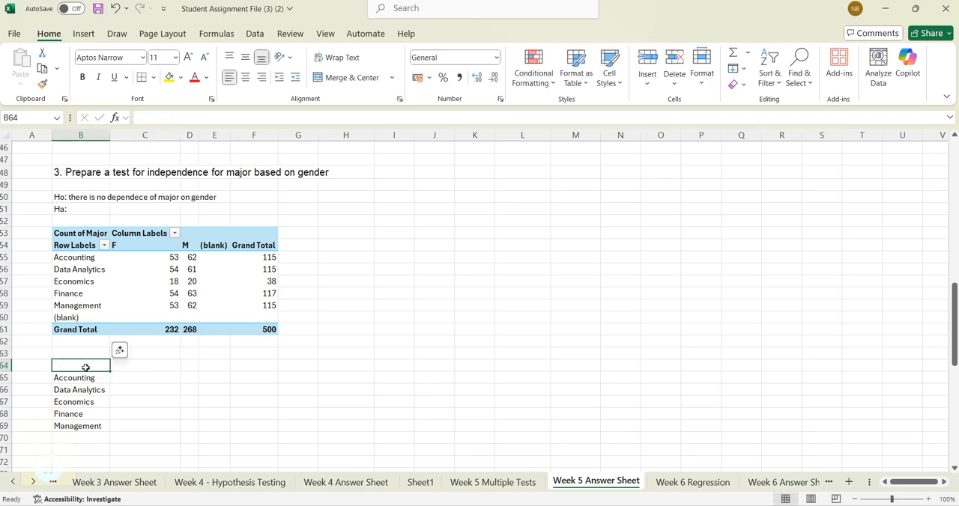
- Enter the headers "Female" in C64 and "Males" in D64, and fit column D's width to its contents
key("Tab")
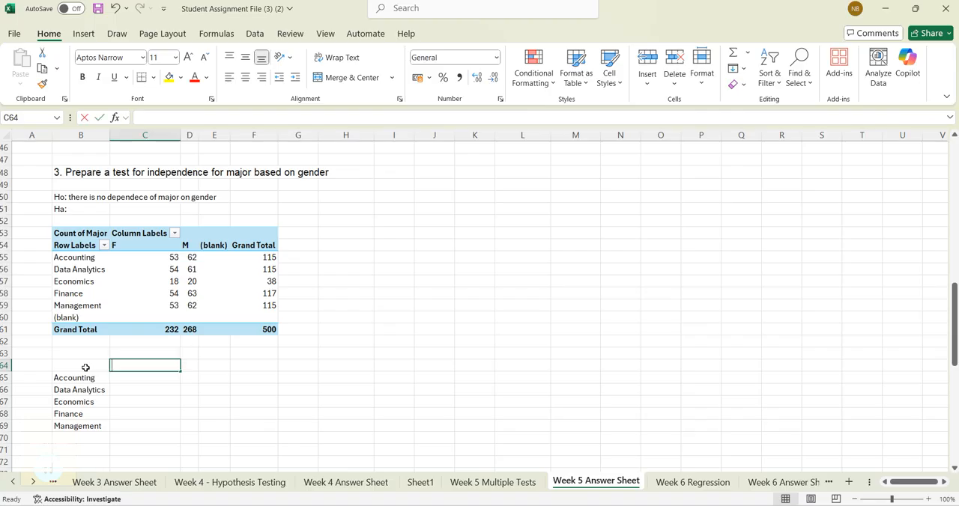
type("Femal")
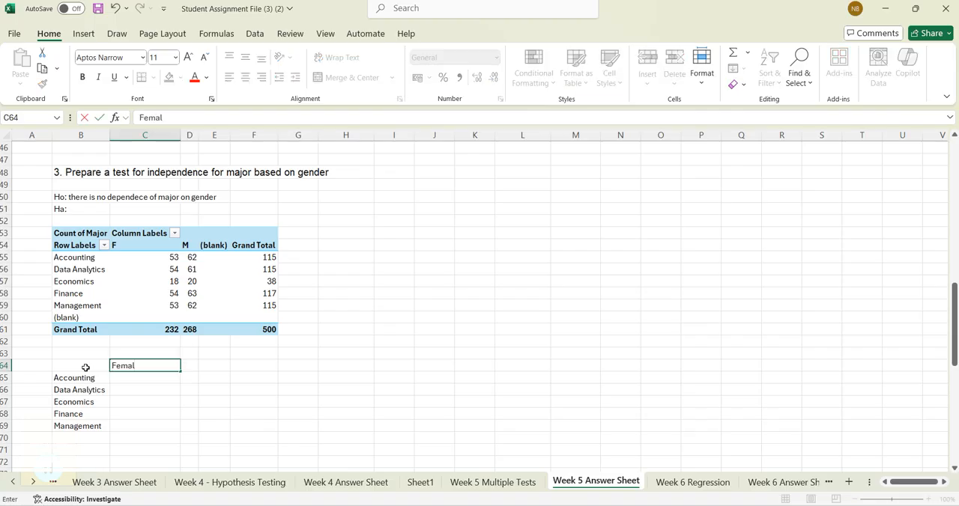
type("e")
key("Tab")
type("Mal")
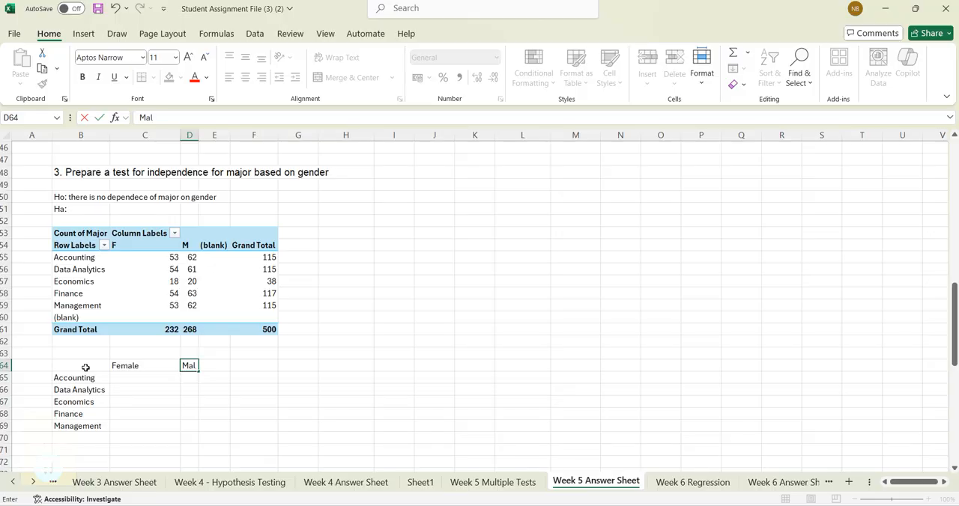
type("es")
key("Return")
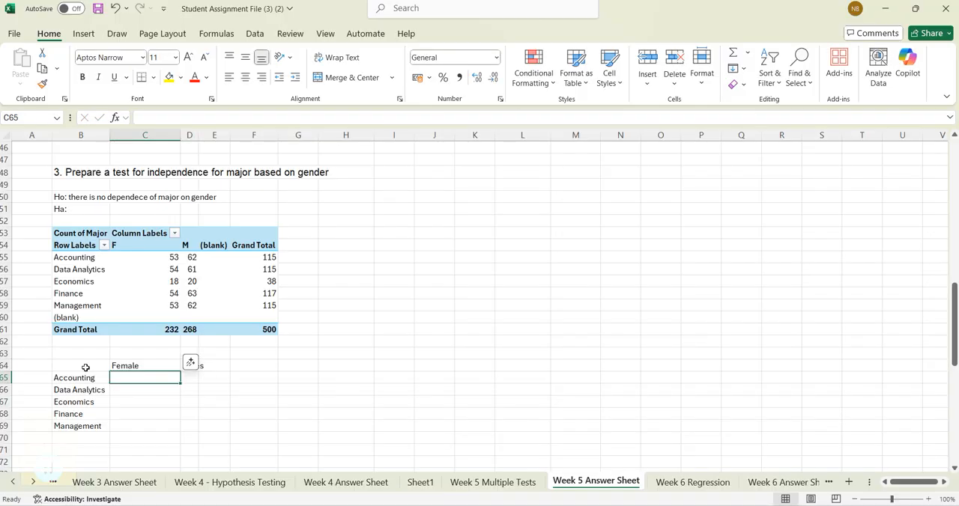
double_click(200, 133)
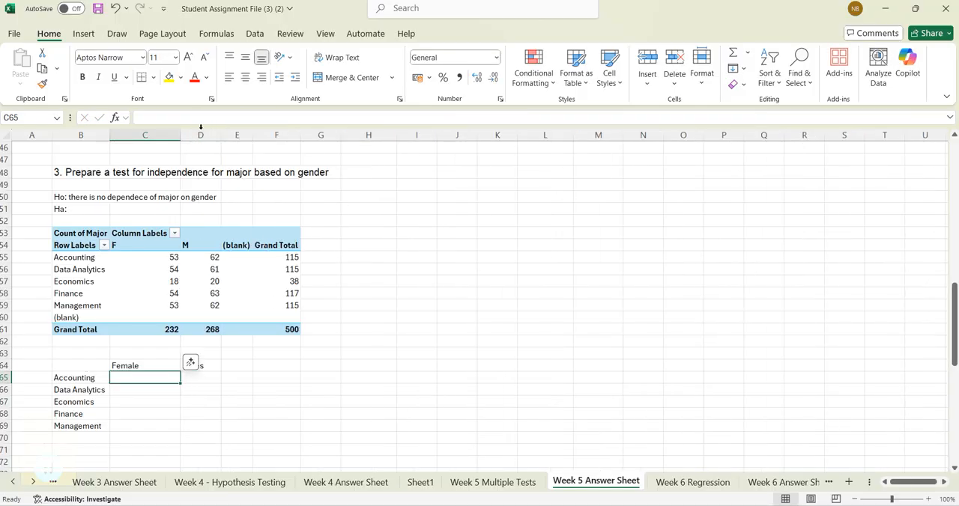
- Copy the female and male counts of the five majors from the PivotTable to the new table starting at C65
left_click(207, 393)
left_click(173, 378)
left_click_drag(172, 257, 212, 305)
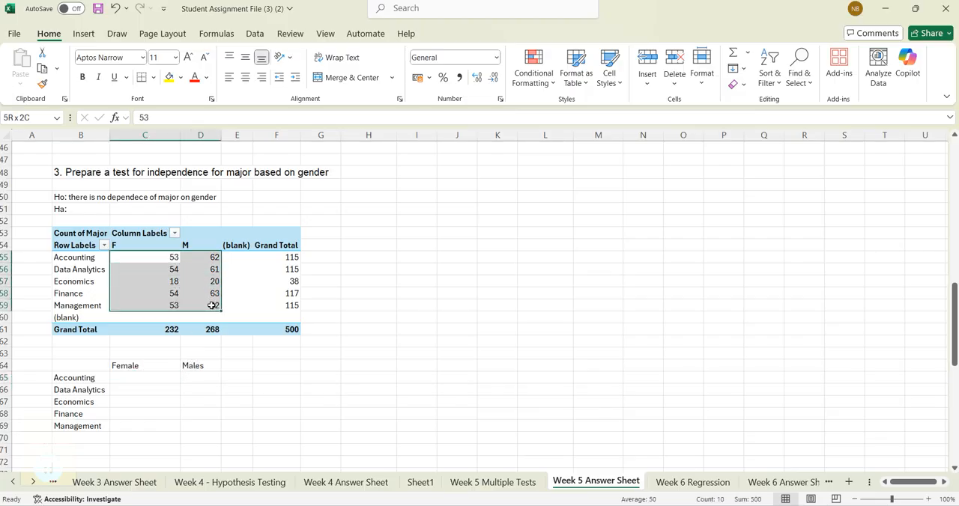
key("ctrl+c")
left_click(147, 381)
key("ctrl+v")
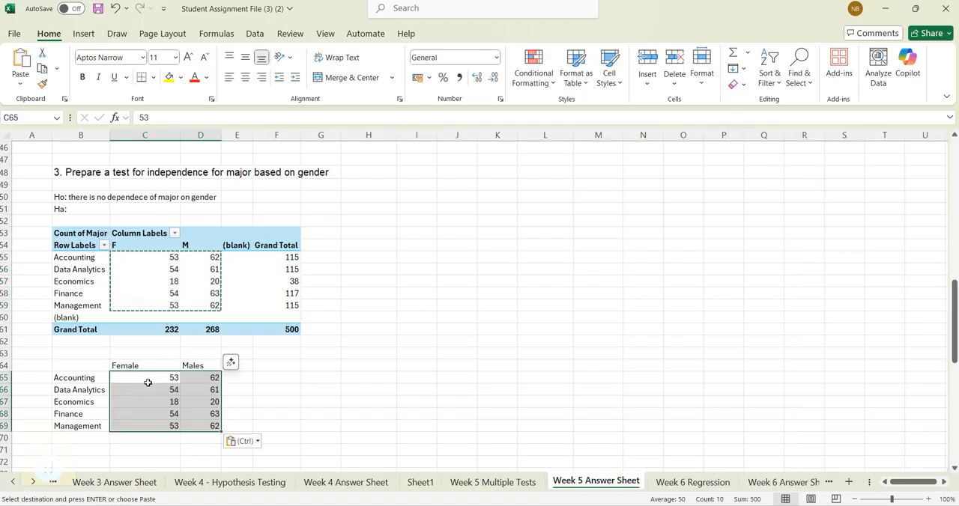
left_click(149, 440)
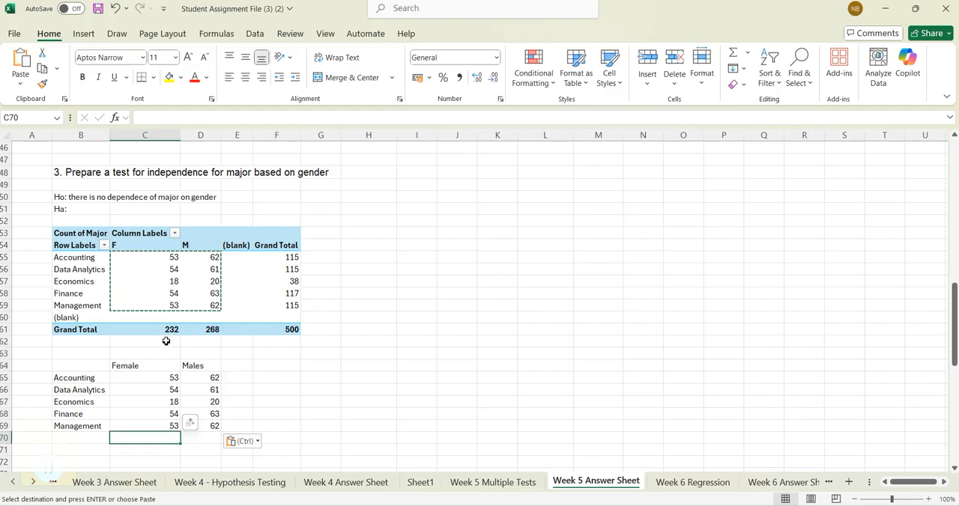
left_click_drag(171, 331, 264, 340)
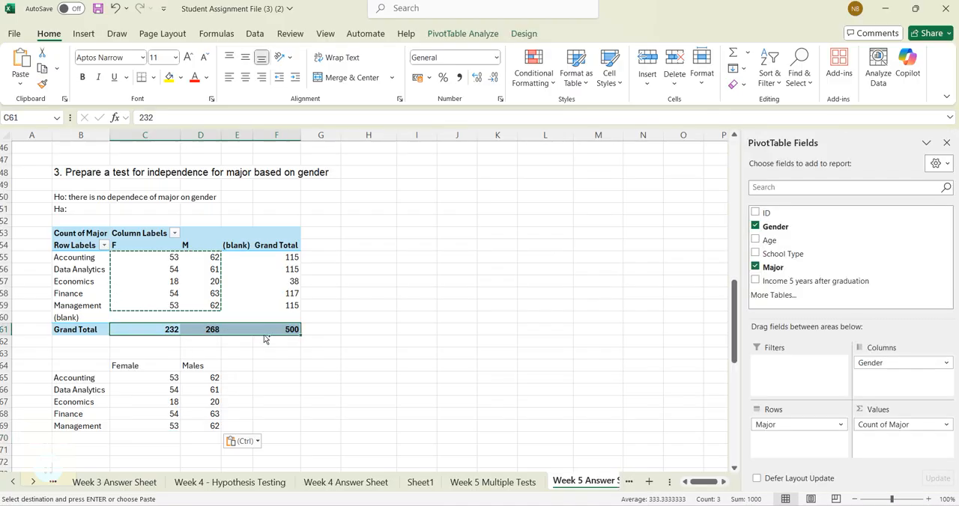
key("ctrl+c")
left_click(174, 437)
key("ctrl+v")
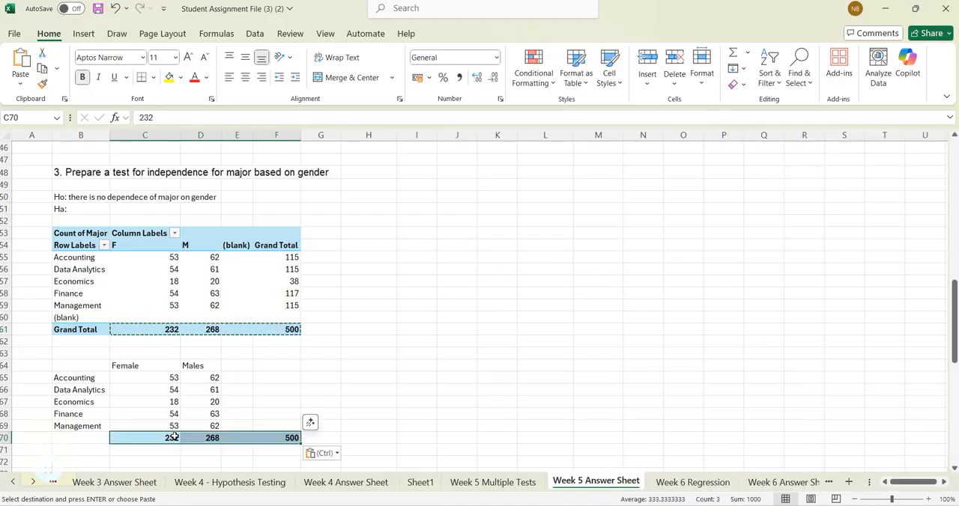
key("ctrl+z")
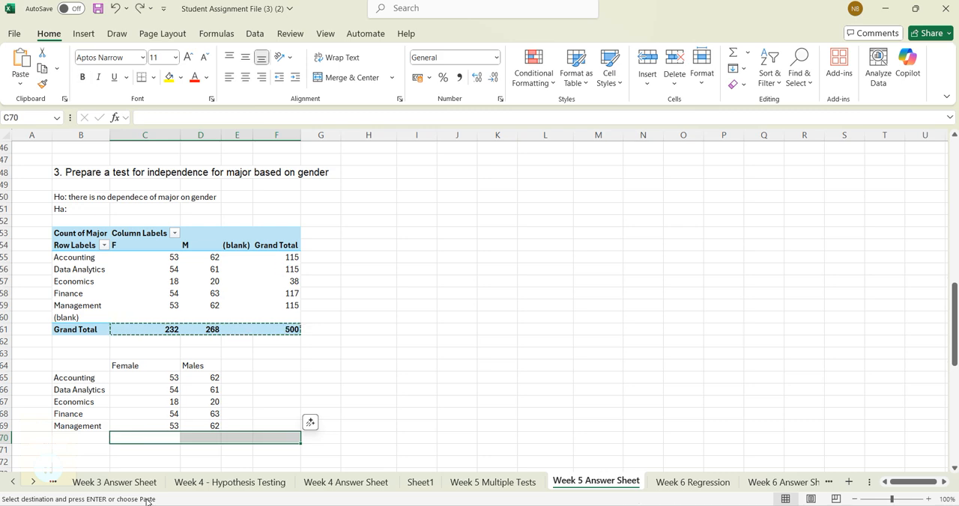
key("Escape")
- Sum the female counts in C70 and the male counts in D70
left_click(169, 441)
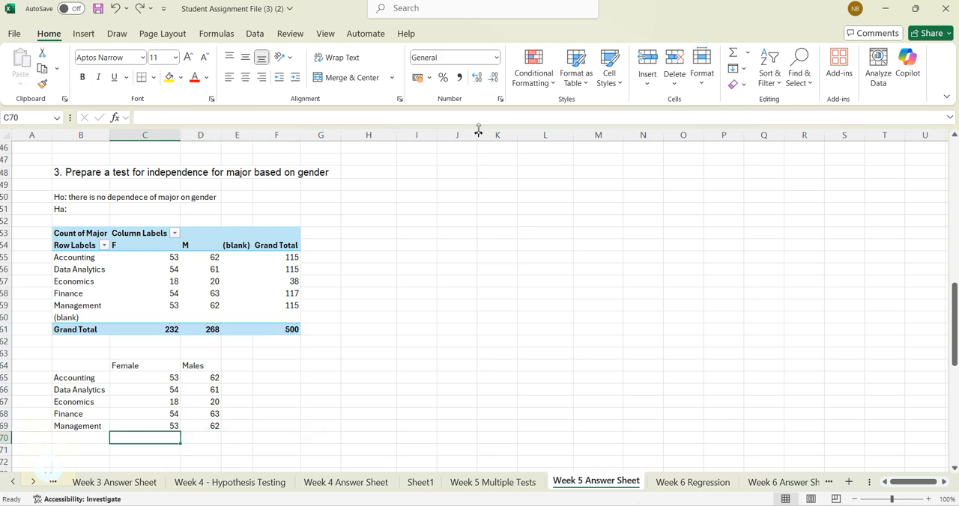
left_click(734, 53)
key("Return")
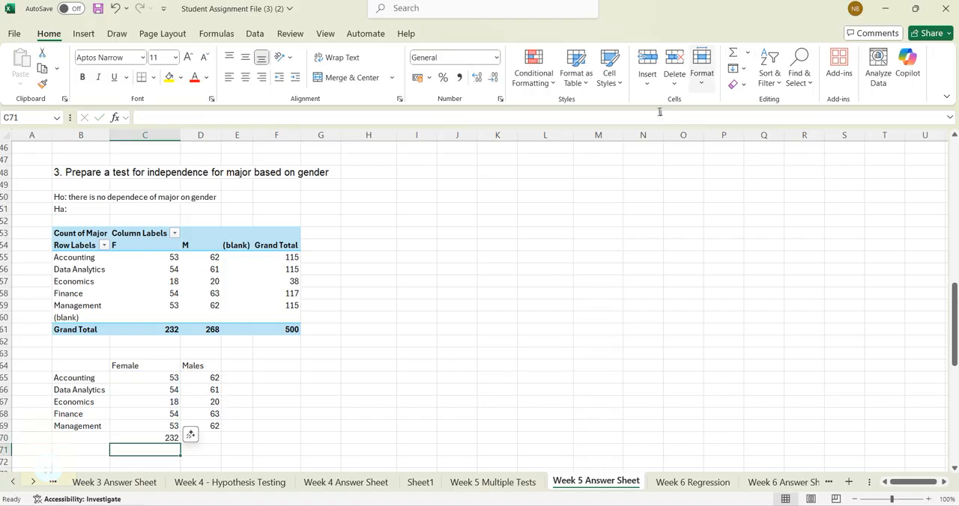
left_click(217, 441)
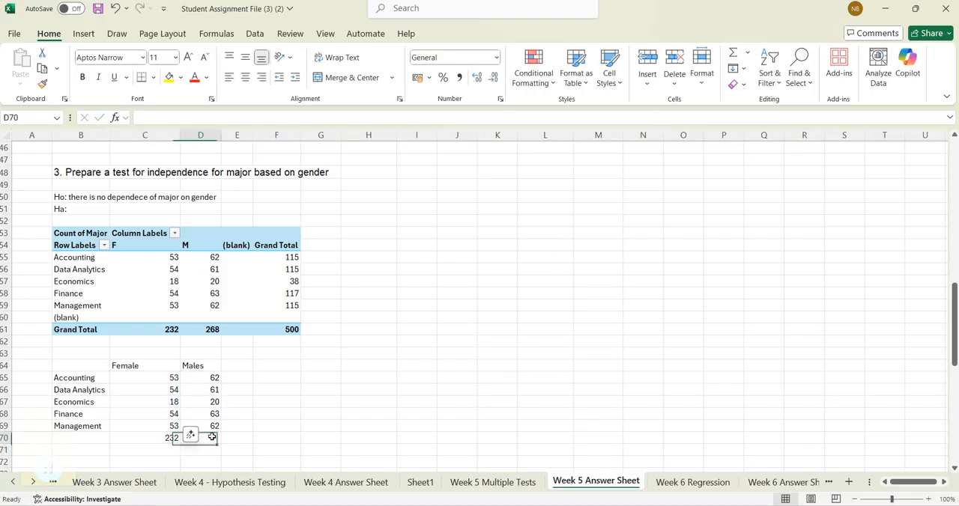
left_click(732, 57)
key("Return")
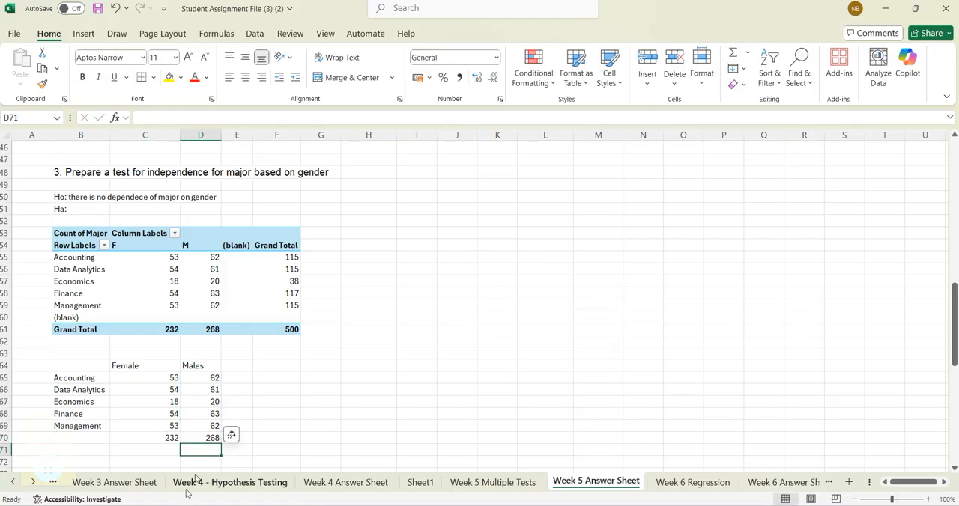
- Sum each major's female and male counts in E65:E69 and total that column in E70
left_click(236, 377)
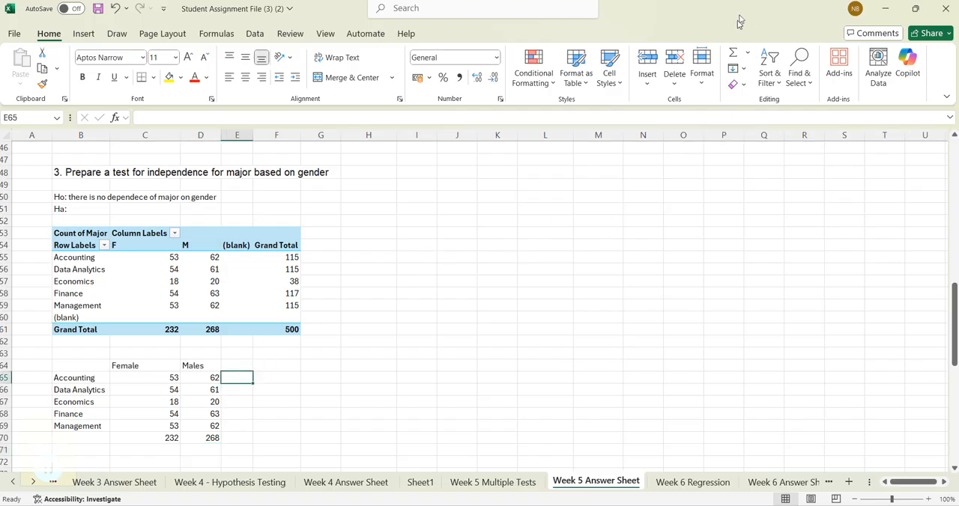
left_click(732, 57)
key("Return")
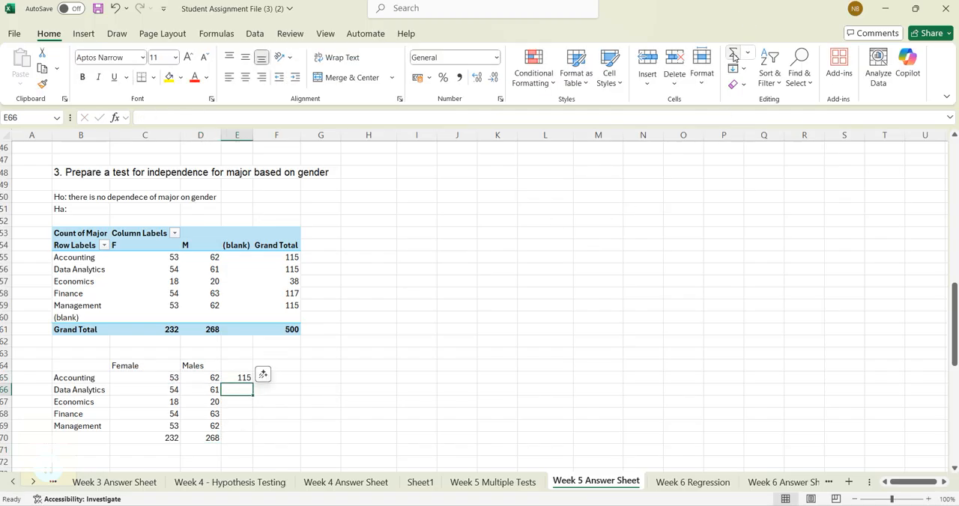
left_click(241, 377)
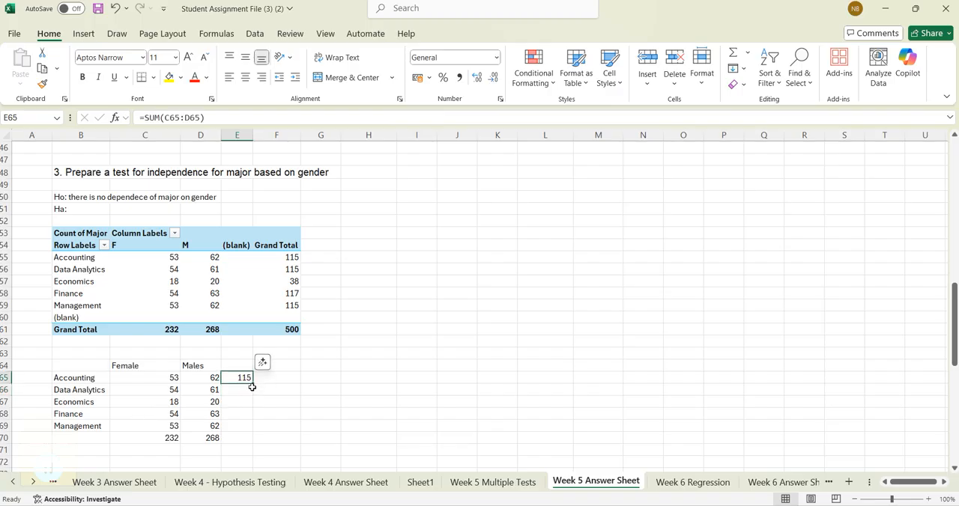
left_click_drag(252, 383, 245, 445)
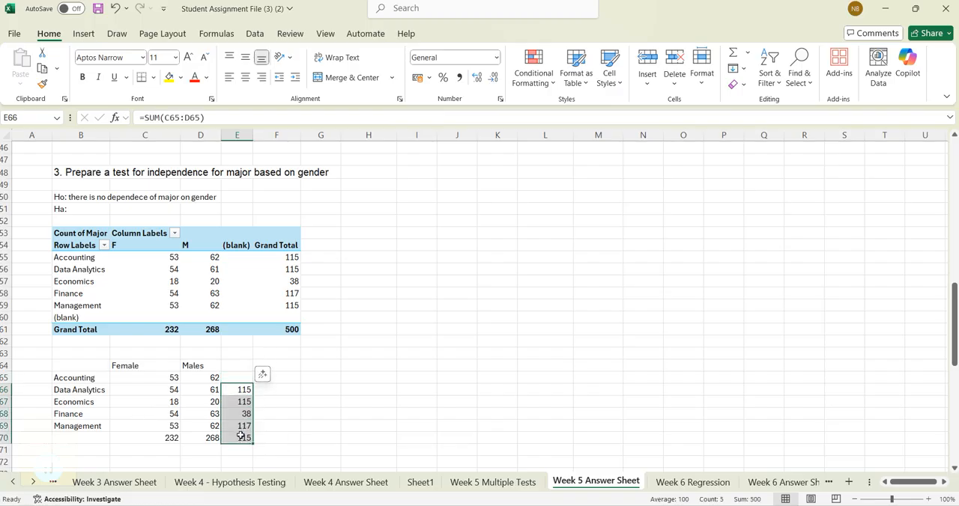
left_click(278, 427)
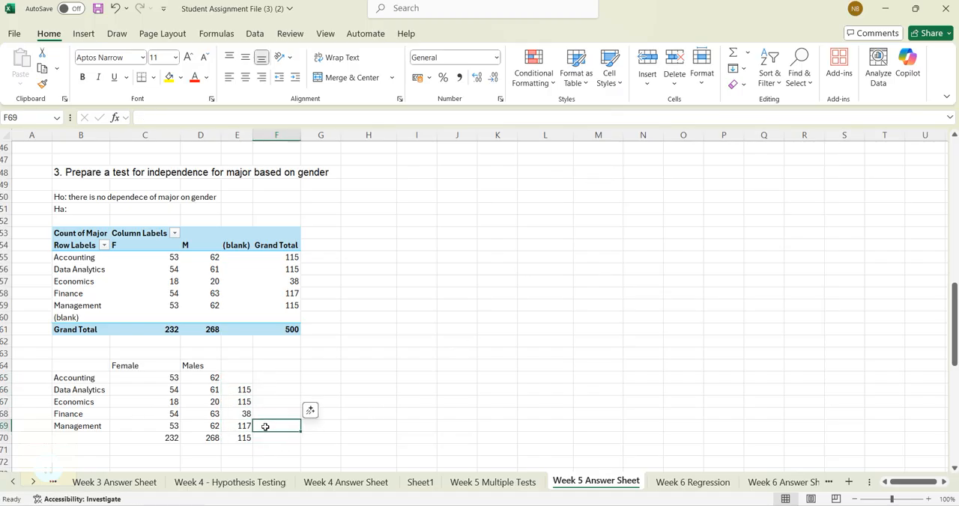
key("ctrl+z")
left_click(245, 439)
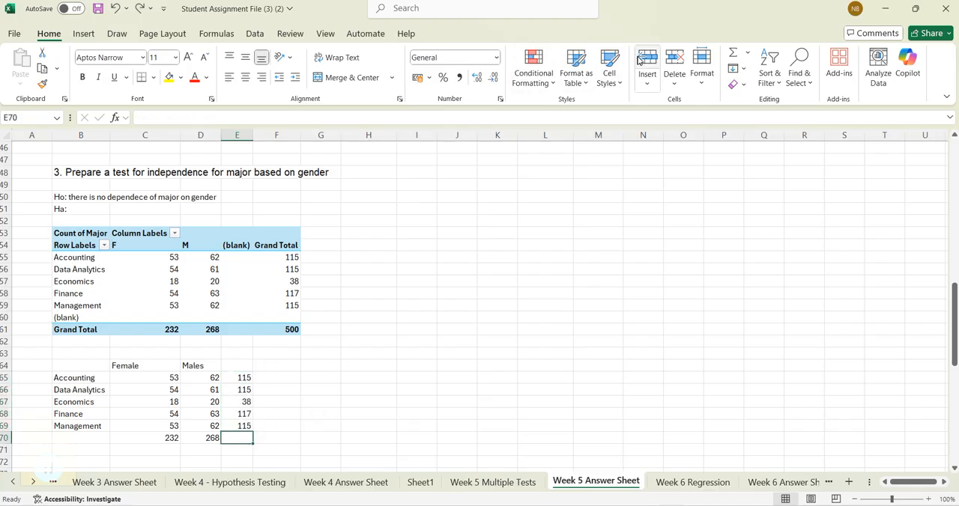
left_click(734, 54)
key("Return")
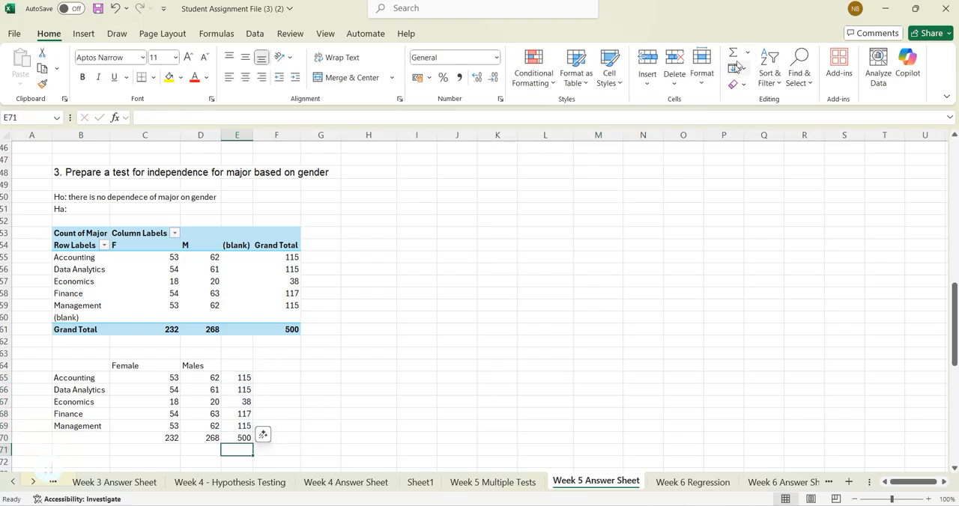
left_click(349, 435)
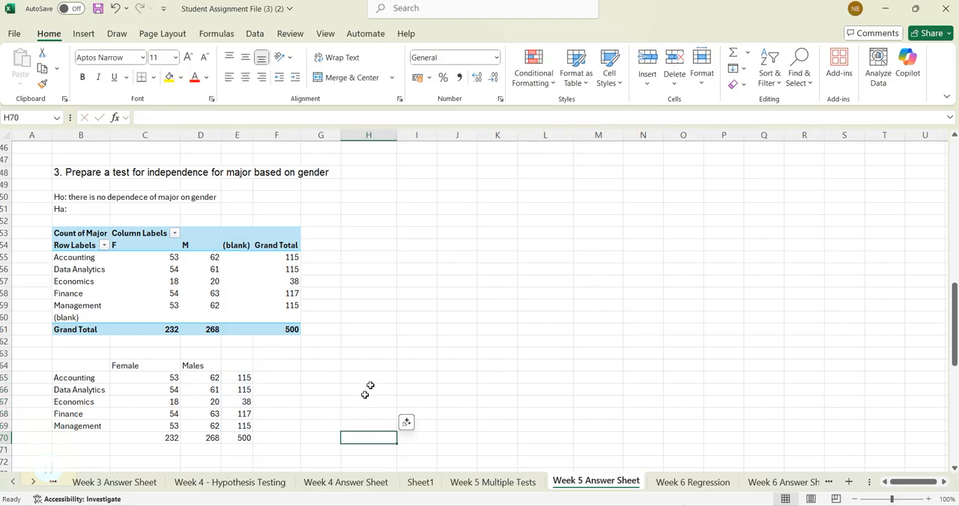
- Enter the label "Grand Total" in E64 for the totals column and in B70 for the totals row
left_click(237, 366)
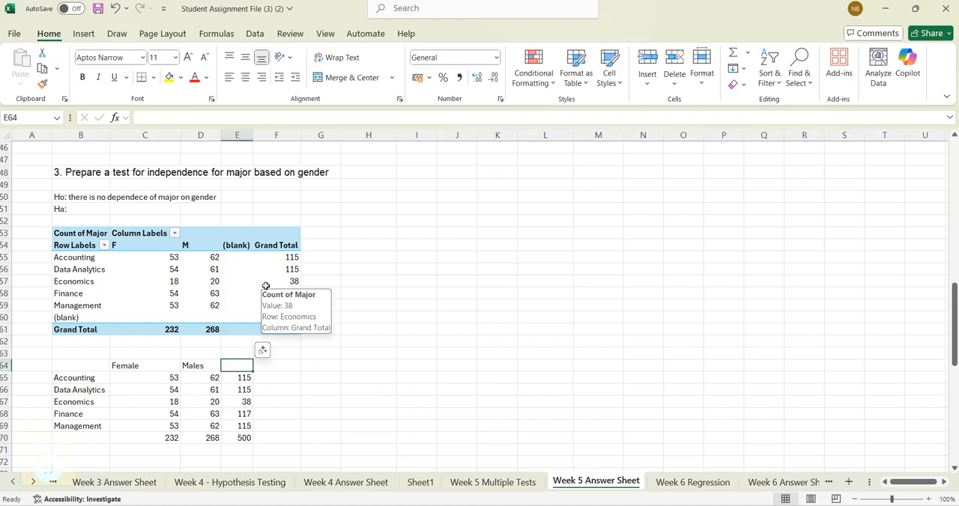
type("Grand Total")
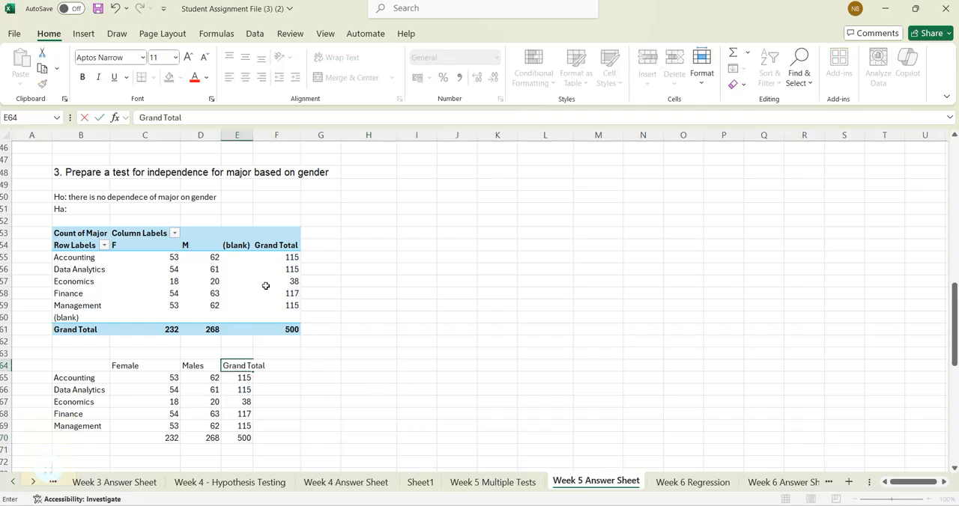
key("Return")
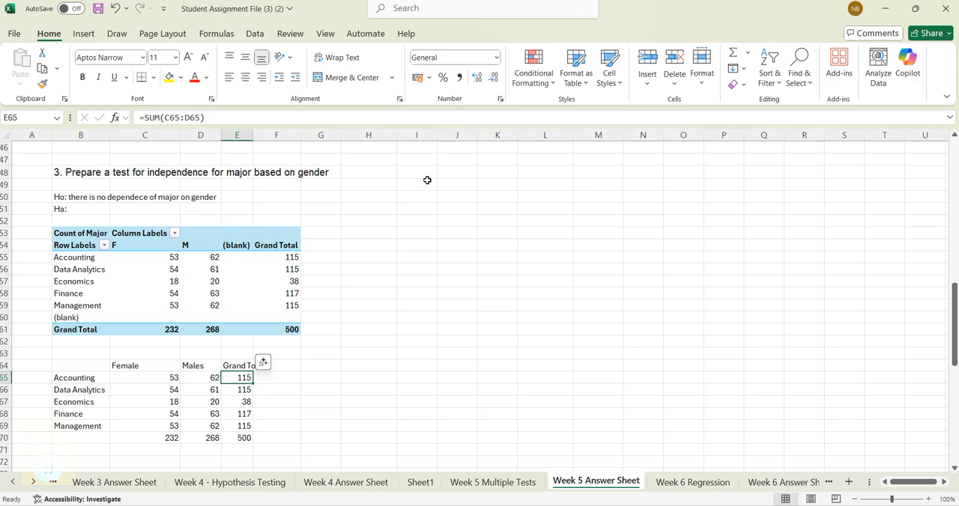
left_click(105, 438)
type("G")
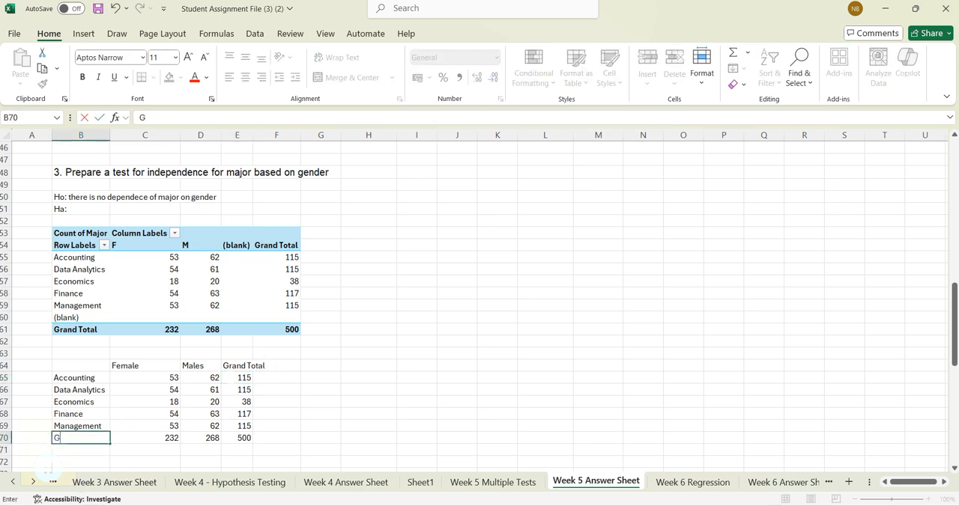
type("rand Ta")
type("tal")
key("Return")
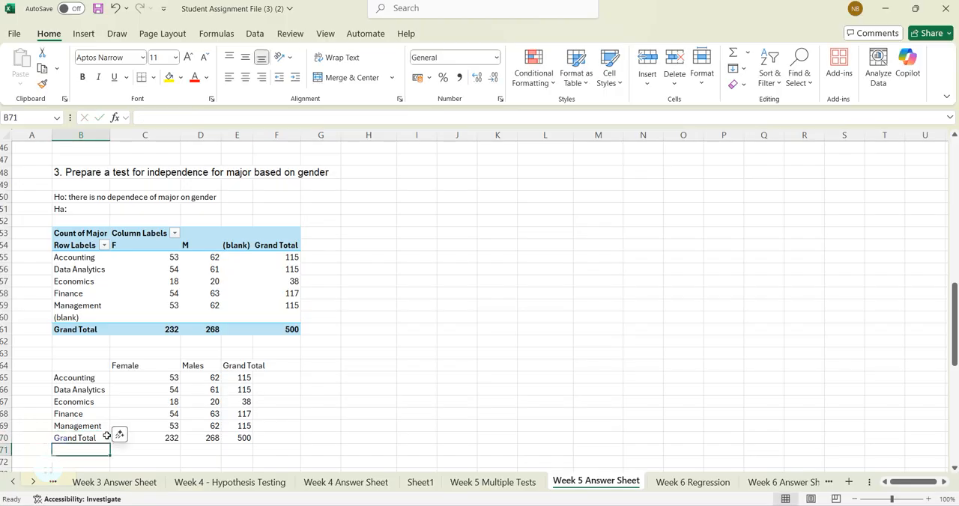
- Title the counts table with "Observations" in C63 and "o(x)" in D63
left_click(149, 354)
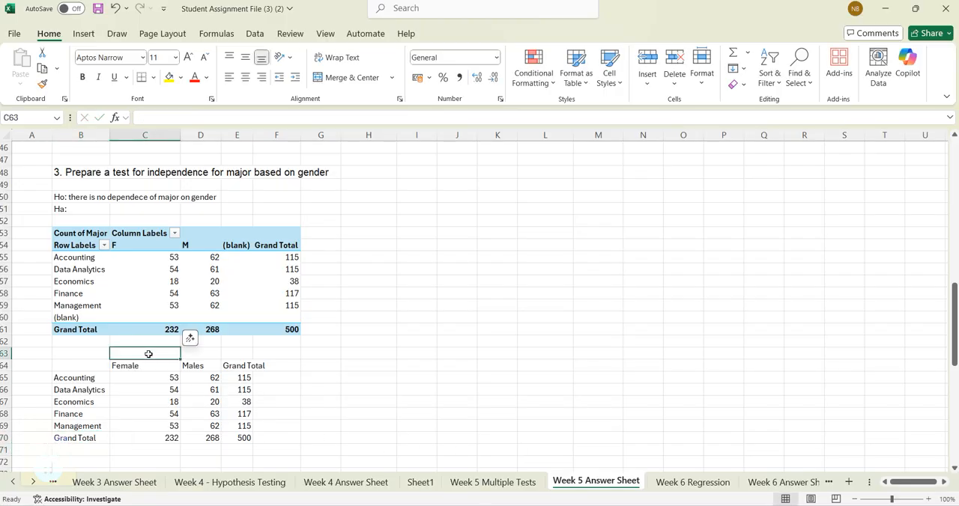
type("Obser")
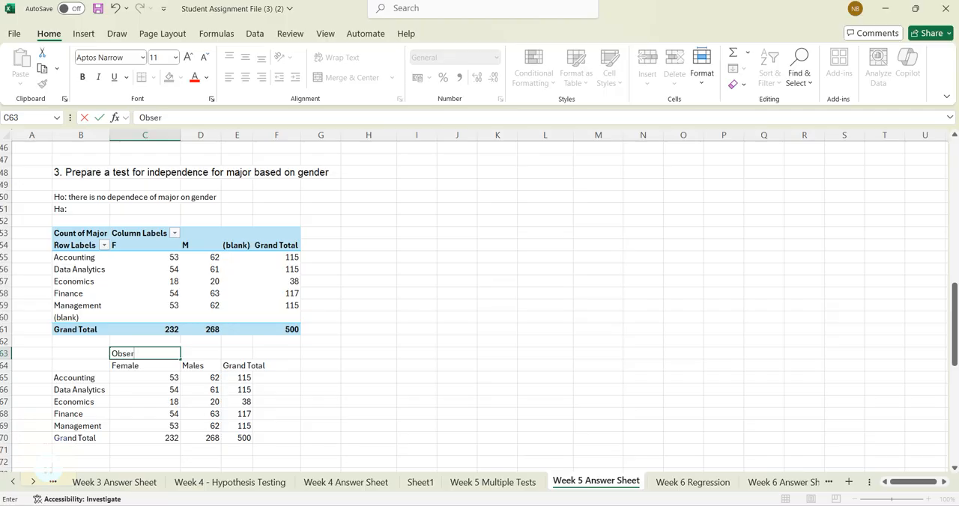
type("vations")
key("Tab")
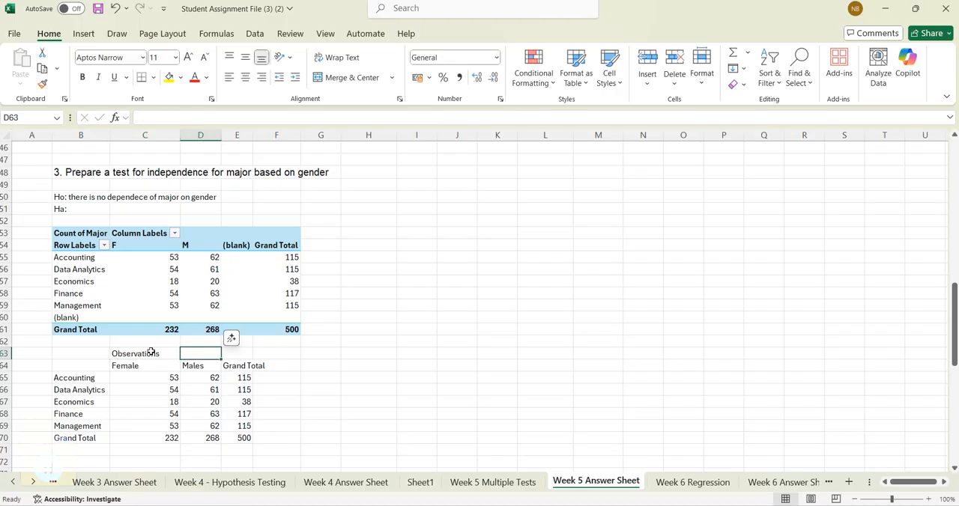
type("o")
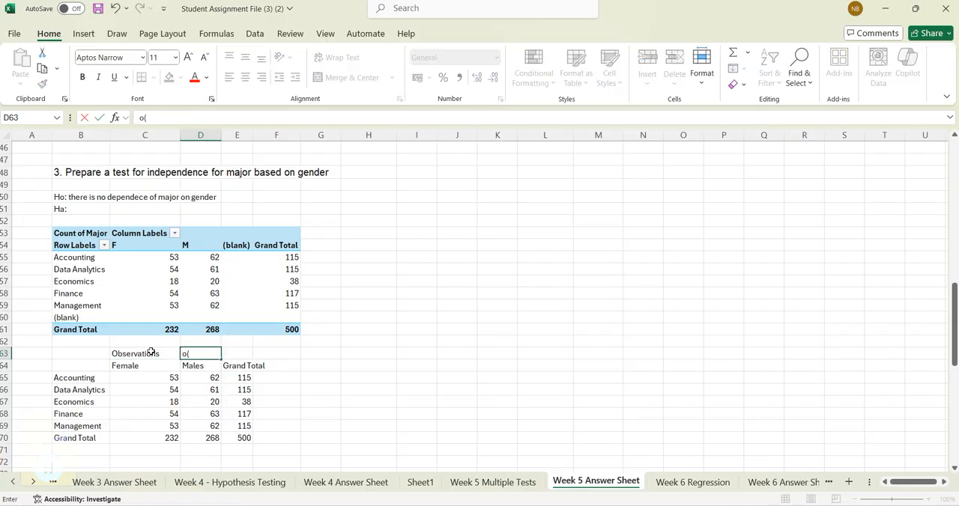
type("(x)")
key("Tab")
key("Tab")
key("Tab")
key("Tab")
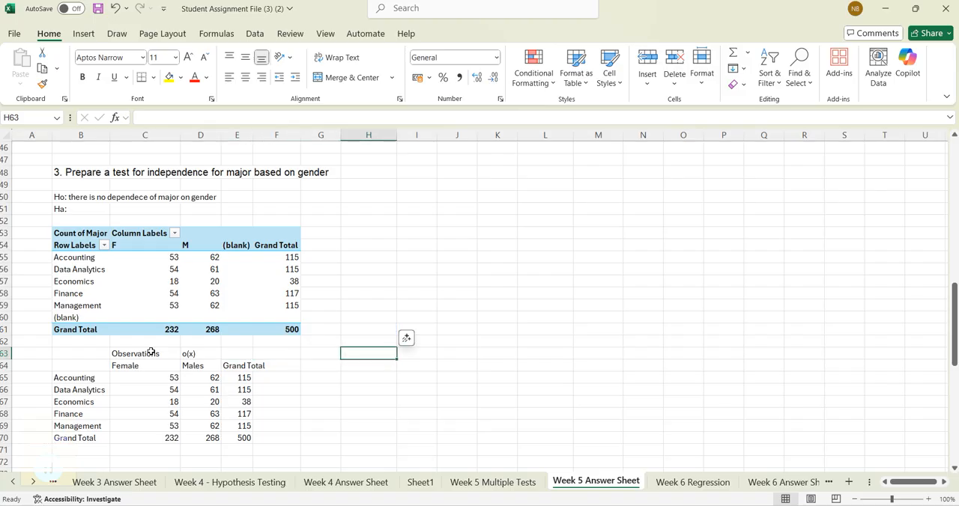
key("Left")
- Copy the title cells C63:D63 to H63 and to L63 as headings for two more tables
left_click(150, 352)
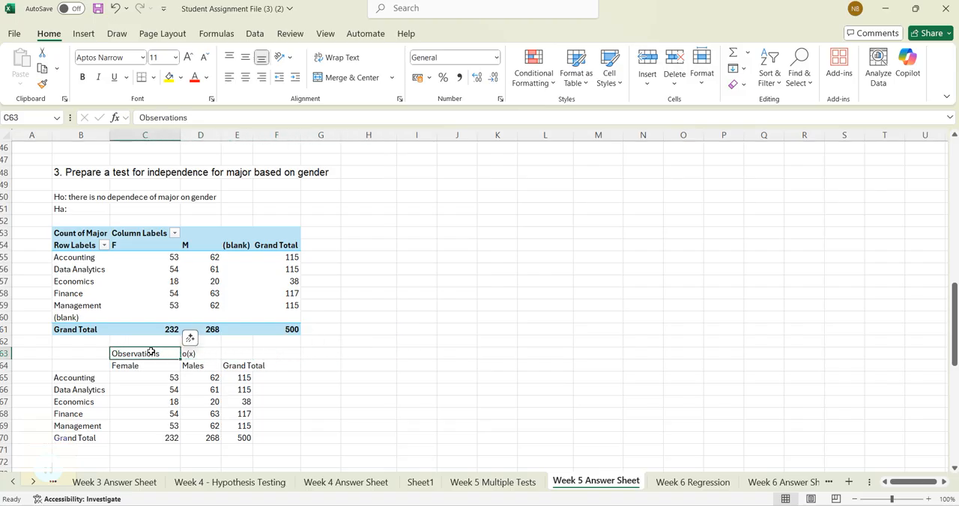
key("shift+Right")
key("ctrl+c")
key("Right")
key("Right")
key("Right")
key("Right")
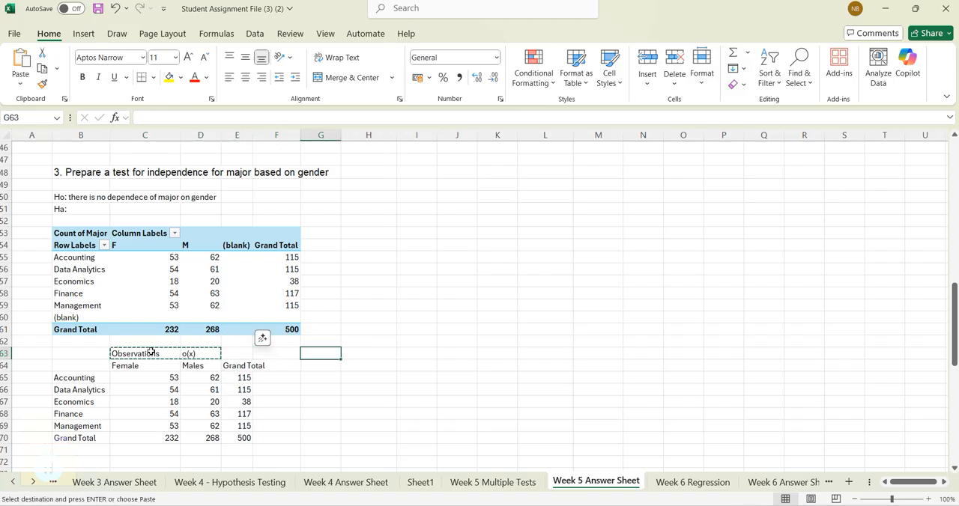
key("Right")
key("ctrl+v")
key("Right")
key("Right")
key("Right")
key("Right")
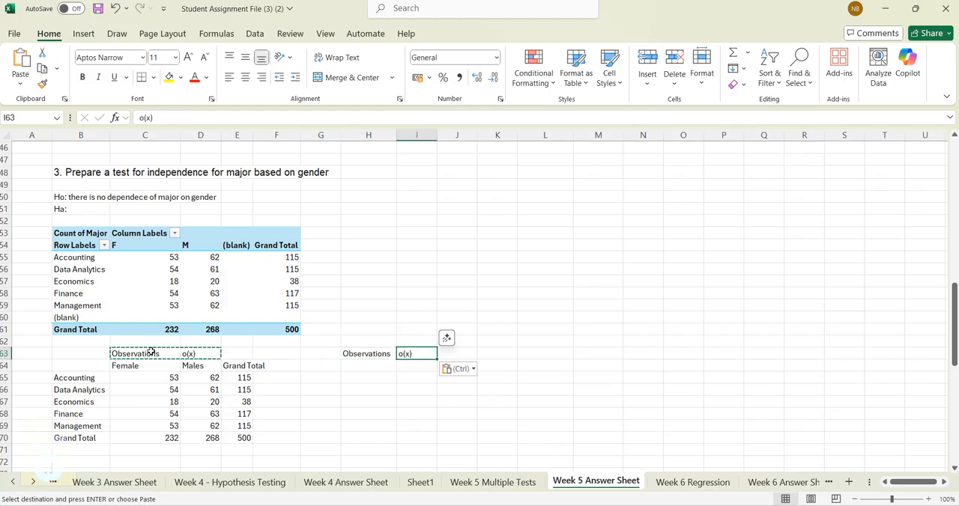
key("ctrl+v")
key("Left")
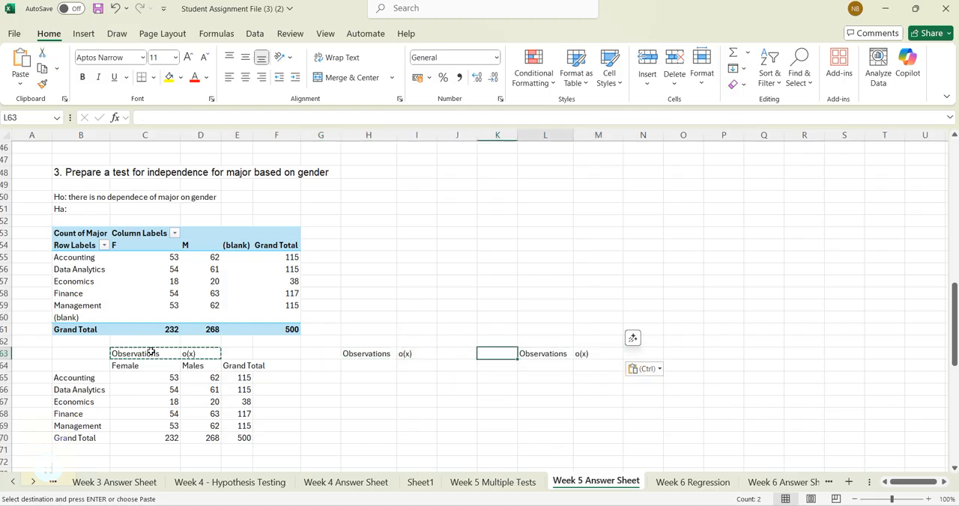
- Replace the copied heading in L63 with "ChisqUARE"
key("Right")
type("Chi")
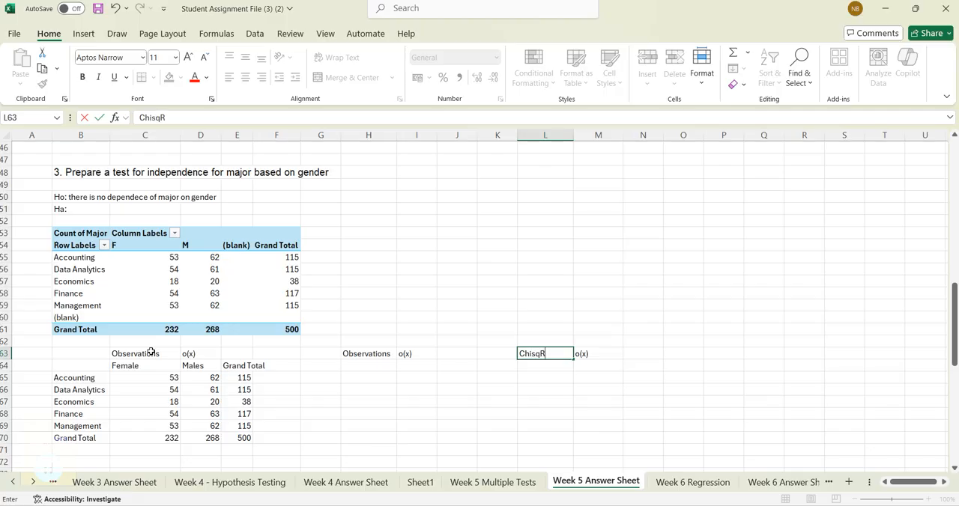
type("sqUARE")
key("Right")
- Replace the copied headings of the middle table with "expectaions" in H63 and "E(x)" in I63
key("Left")
key("Left")
key("Left")
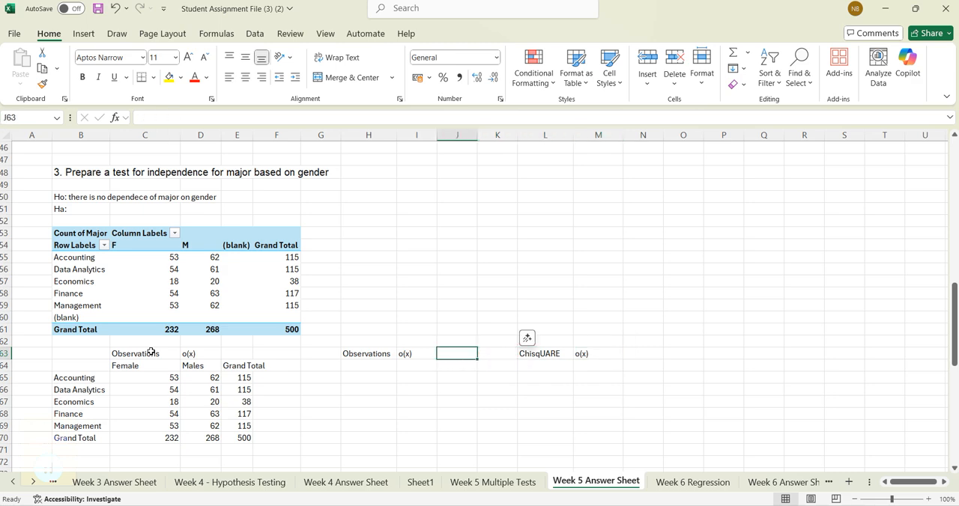
key("Left")
key("Right")
key("Right")
key("Right")
key("Left")
key("Left")
key("Left")
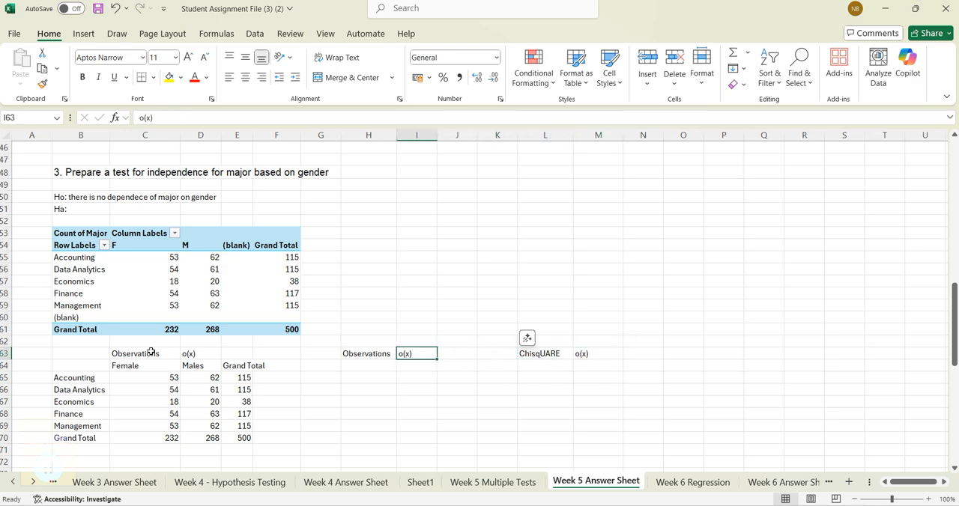
key("Left")
type("eX")
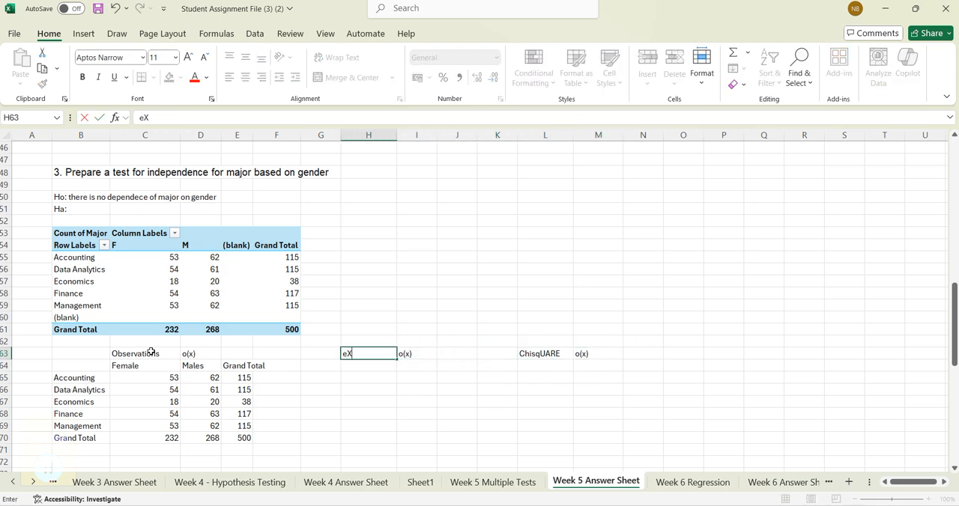
type("P")
key("BackSpace")
key("BackSpace")
type("xpectaions")
key("Tab")
type("E")
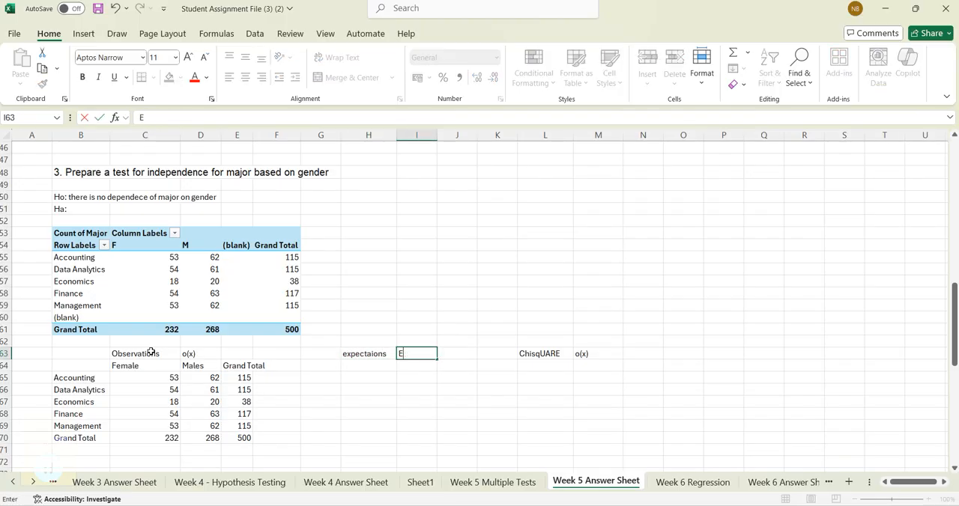
type("(x)")
- Replace the copied "o(x)" heading in M63 with "(O-E)^2/E"
key("Tab")
key("Tab")
key("Tab")
key("Tab")
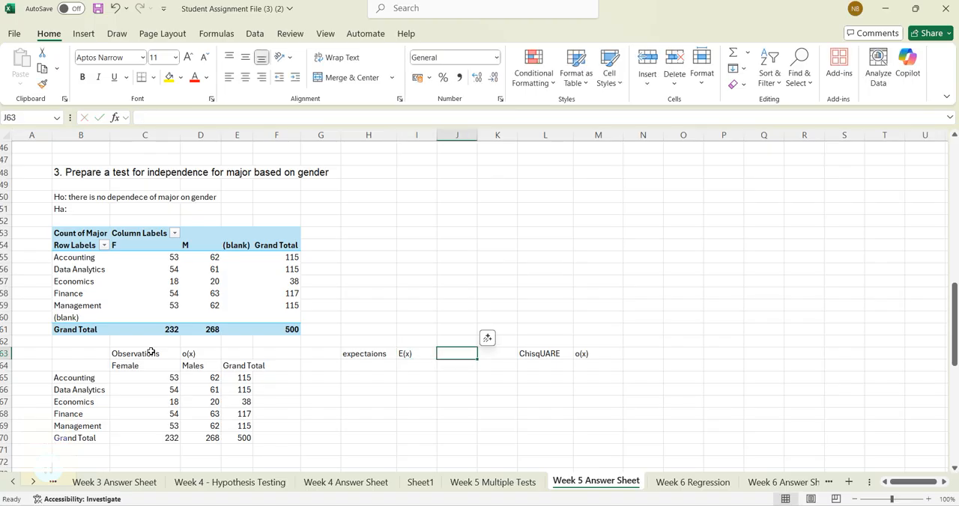
type("(")
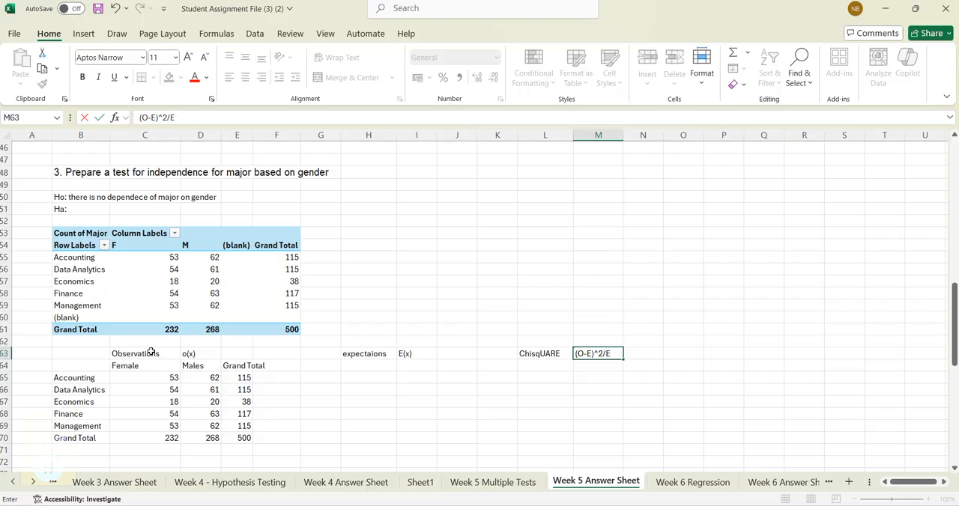
key("Return")
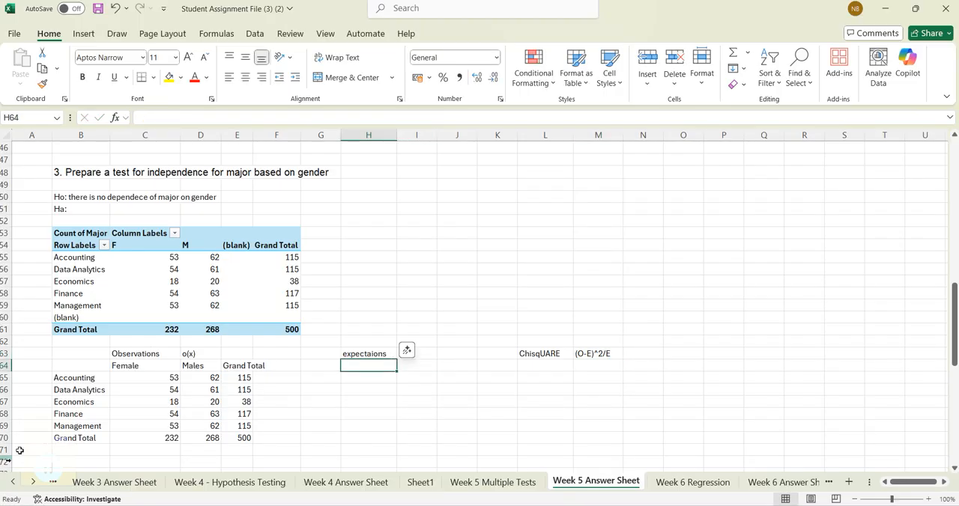
- Copy the observed table B64:D69 to H64 and clear the copied counts in I65:J69
left_click_drag(67, 370, 213, 424)
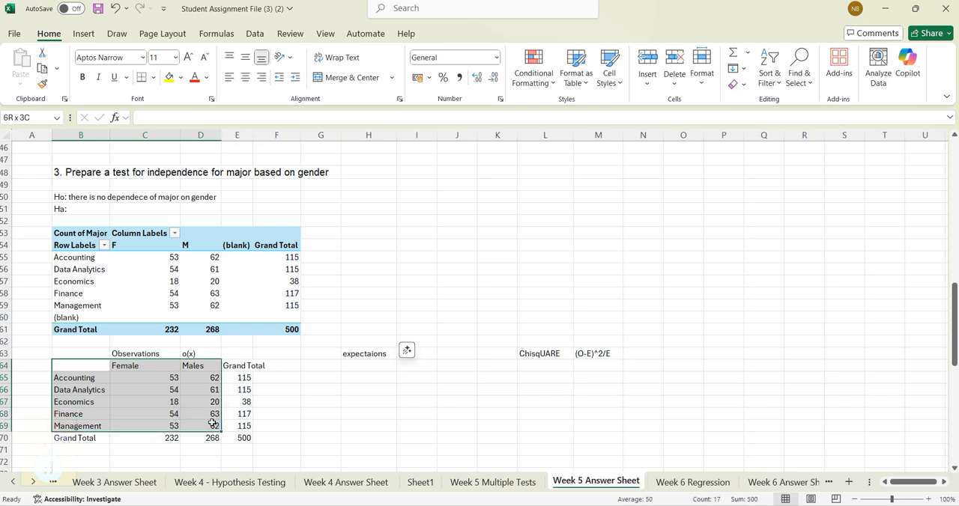
key("ctrl+c")
left_click(360, 376)
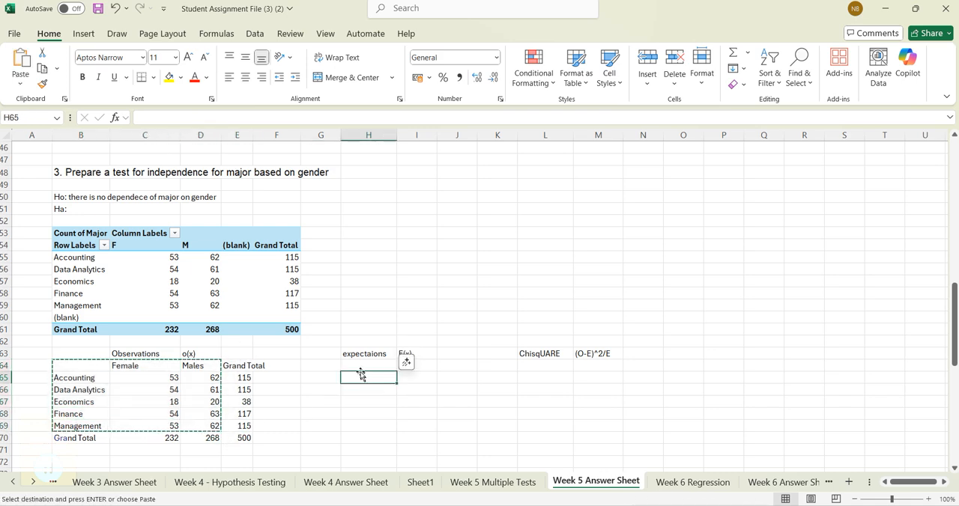
key("Up")
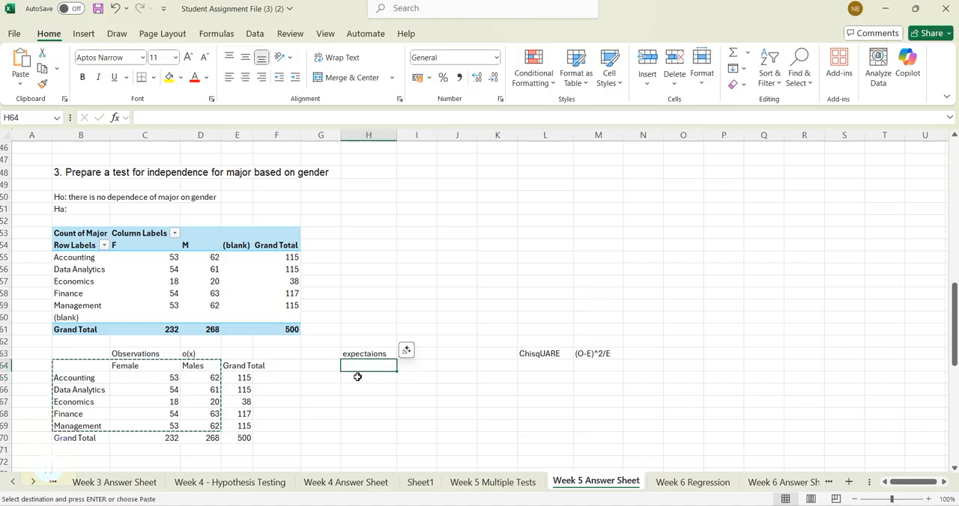
key("ctrl+v")
left_click(429, 390)
left_click(431, 380)
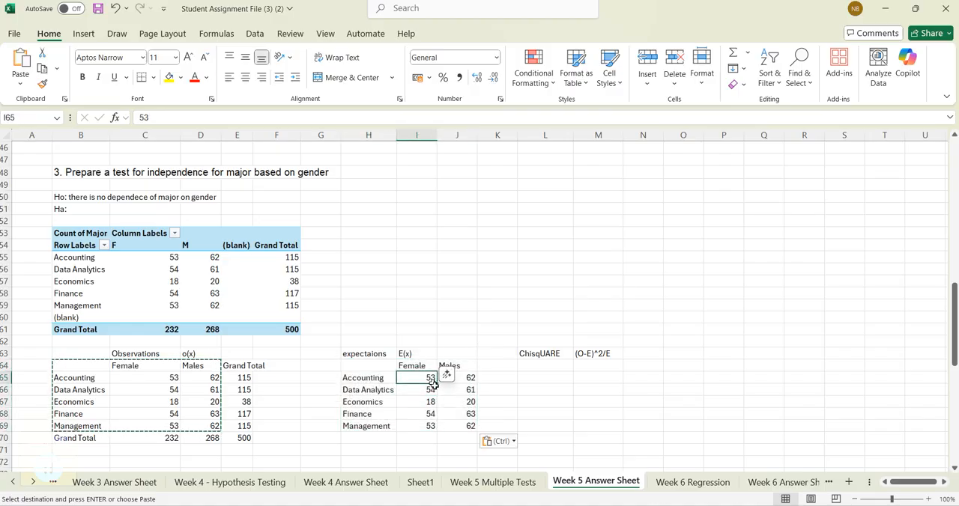
left_click_drag(433, 383, 467, 424)
key("Delete")
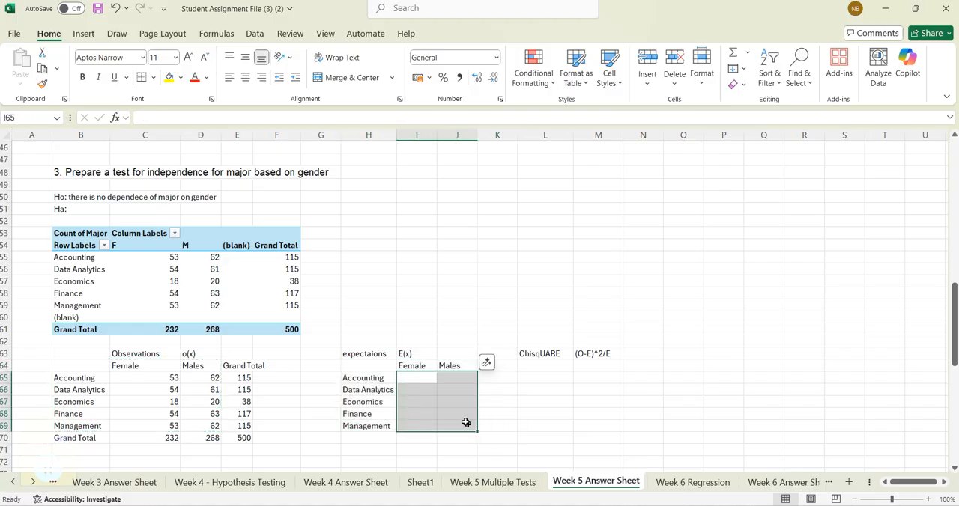
- Copy the empty Female and Males table layout H64:J69 to L64 under the ChisqUARE heading
left_click_drag(364, 367, 450, 426)
key("ctrl+c")
left_click(534, 369)
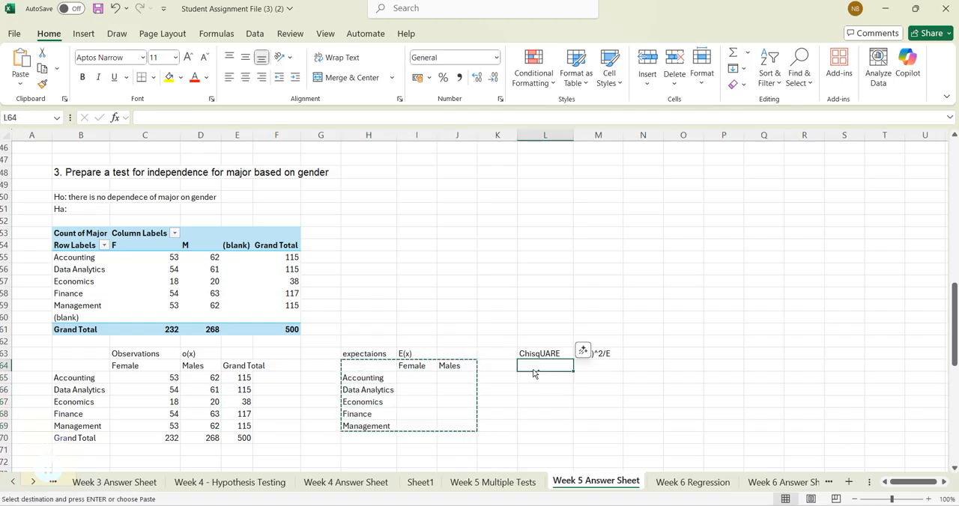
key("ctrl+v")
left_click(546, 451)
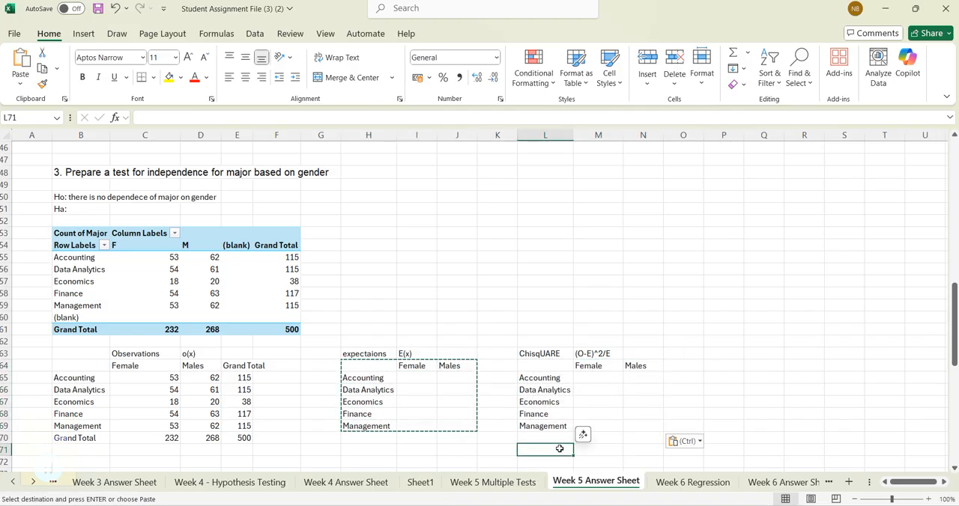
- Switch to the "chi square test" Google results in Chrome and copy the χ² symbol from the overview text
left_click(715, 355)
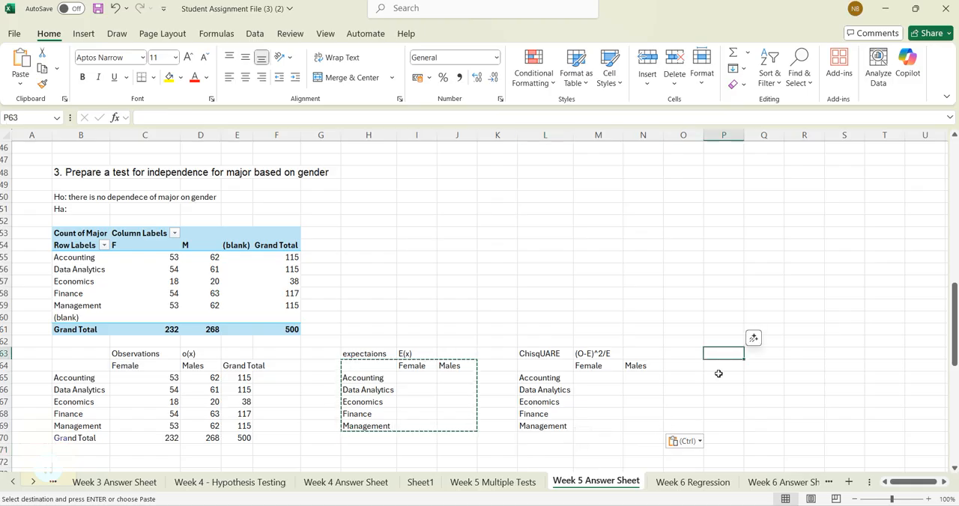
key("alt+Tab")
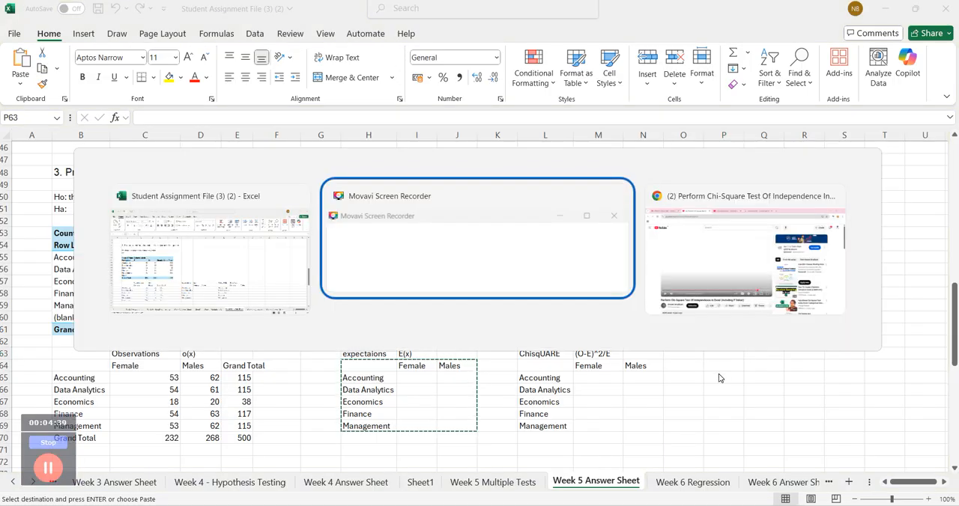
key("alt+Tab")
key("alt+shift+Tab")
key("alt+shift+Tab")
key("alt+shift+Tab")
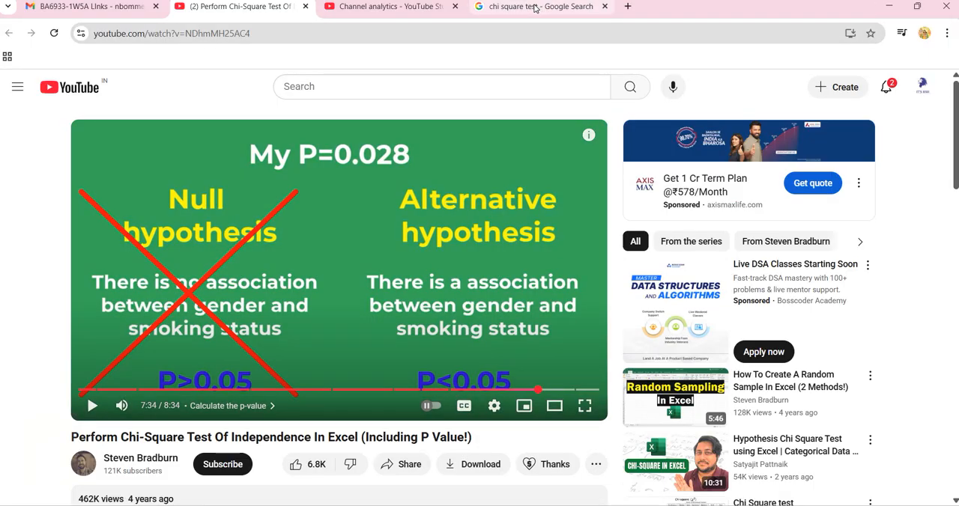
left_click(532, 7)
left_click(210, 236)
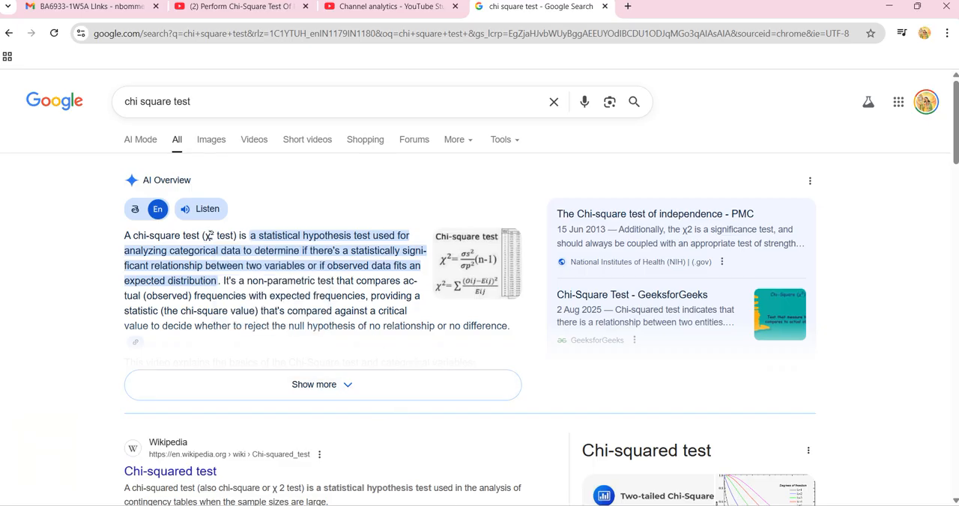
double_click(208, 236)
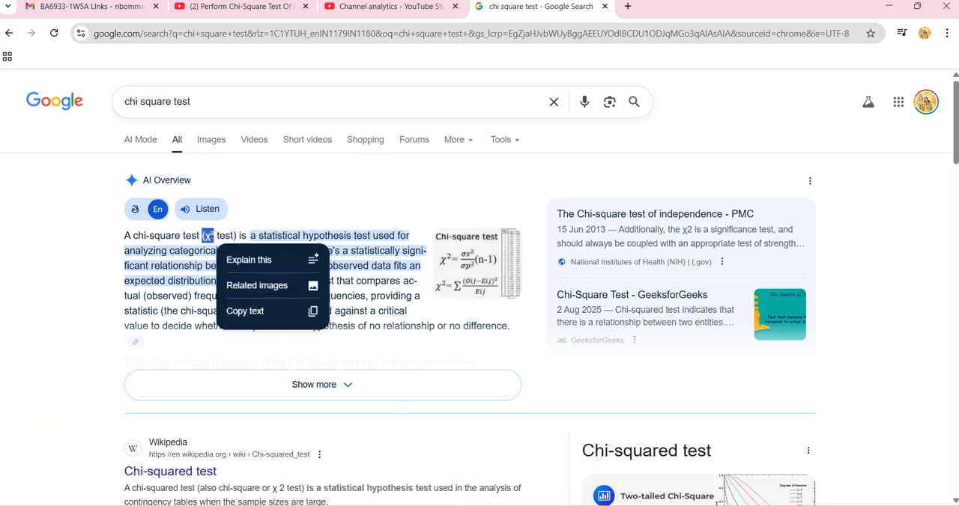
- Return to the Excel workbook and paste the symbol into P63, keeping only "χ²" without the opening parenthesis
key("alt+Tab")
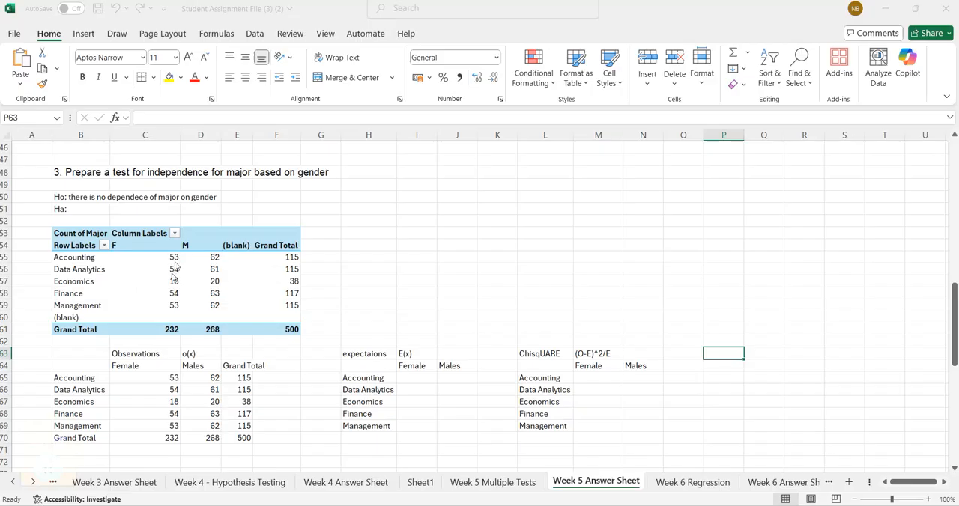
key("ctrl+v")
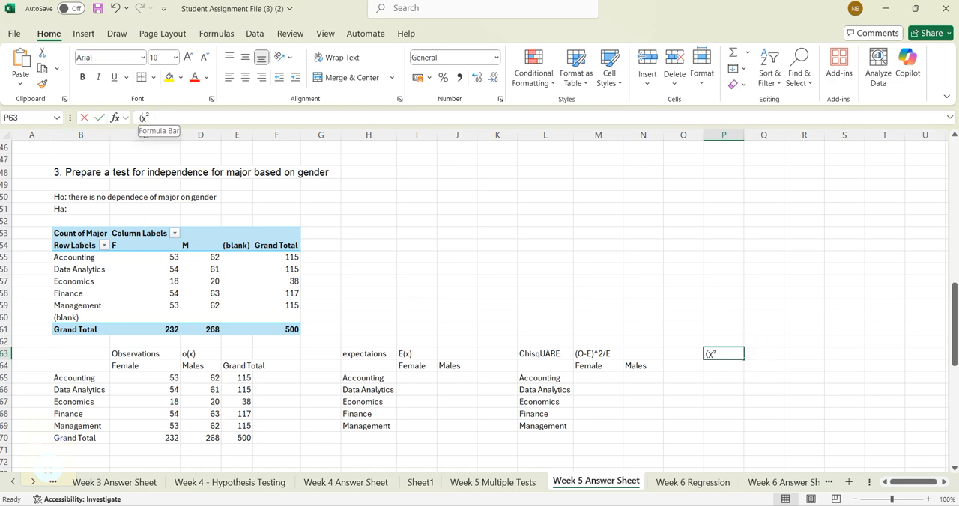
key("BackSpace")
key("Return")
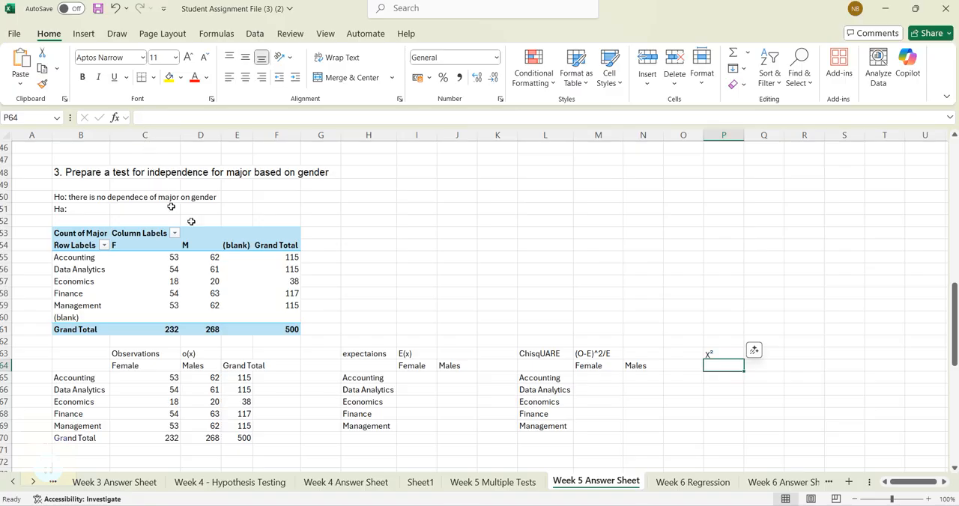
- Label the results block with "Values" in P61, "DF" in P64 and "p-value" in P65
left_click(722, 331)
type("Values")
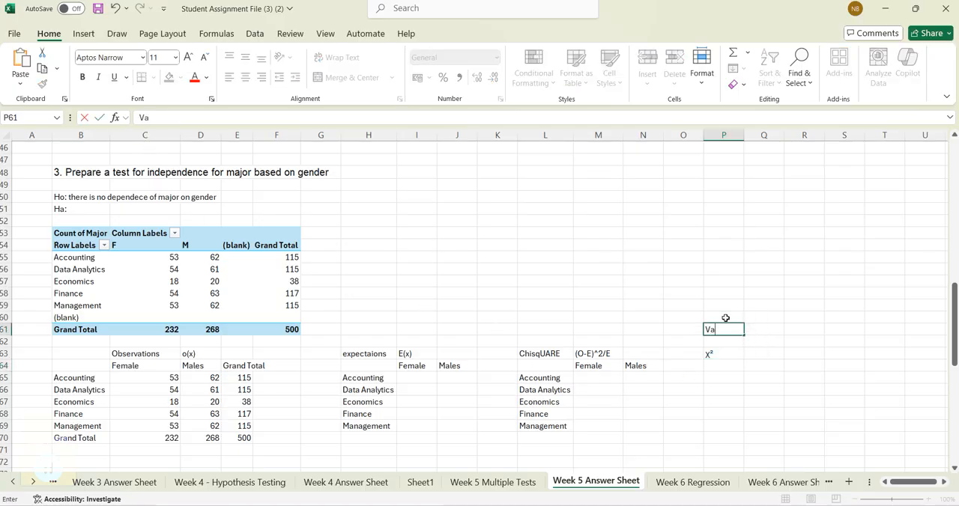
key("Return")
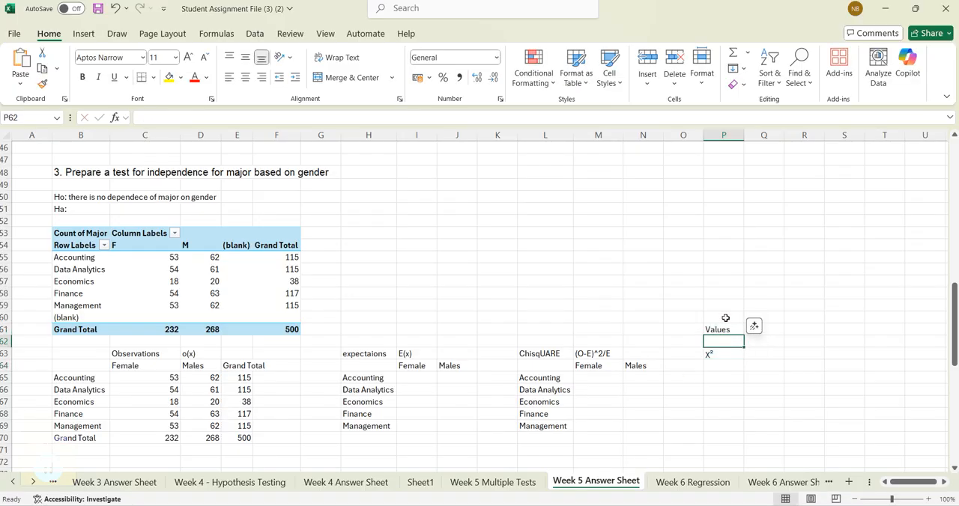
key("Down")
key("Down")
type("DF")
key("Return")
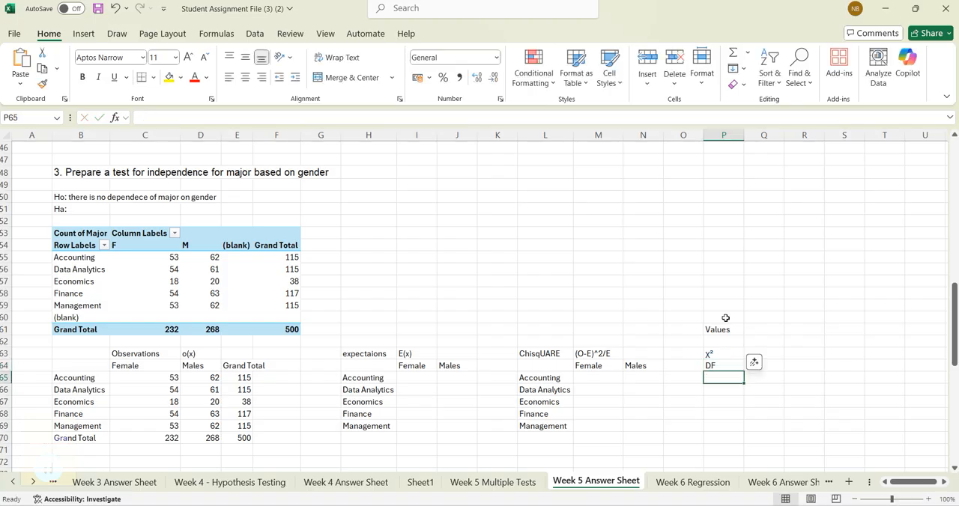
type("PP")
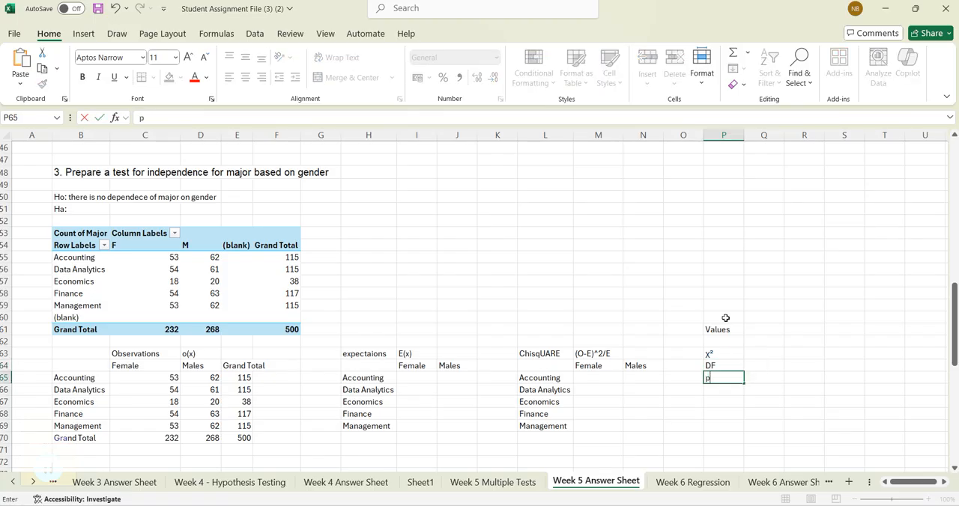
type("-value")
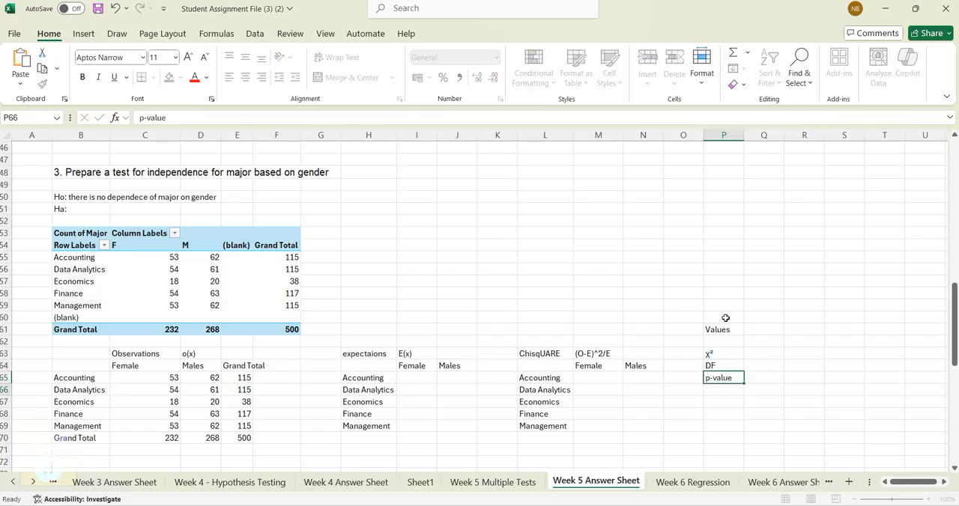
key("Return")
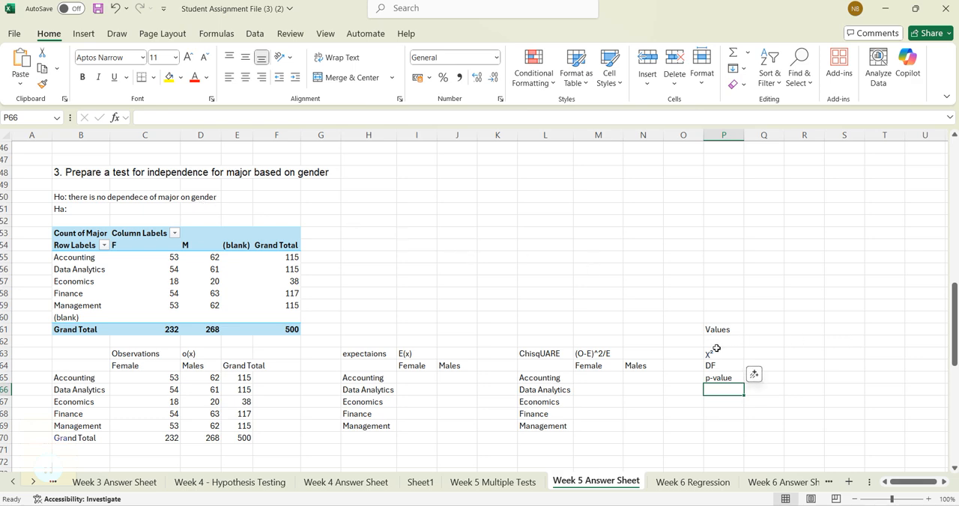
- Make the results labels in P63:P65 and the "Values" heading in P61 bold
left_click_drag(717, 349, 717, 373)
key("ctrl+b")
left_click(724, 329)
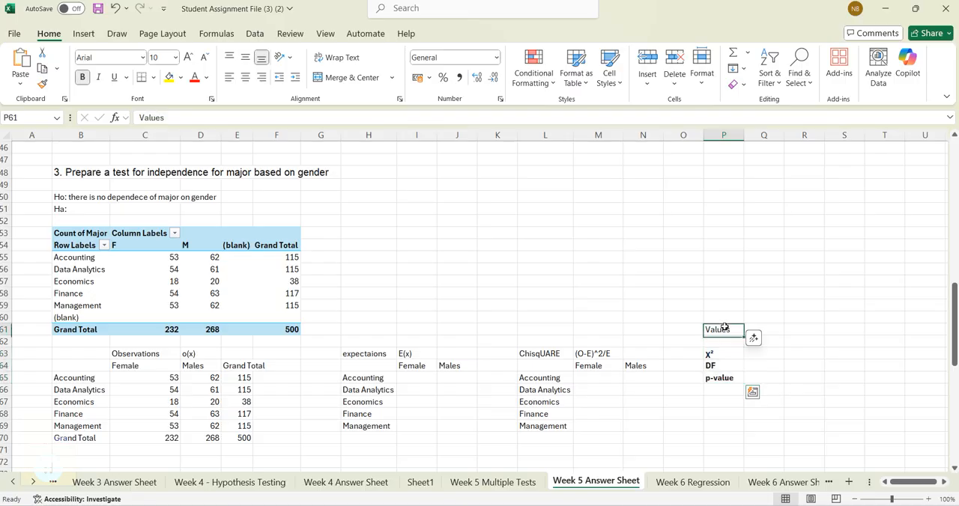
key("ctrl+b")
- Calculate the female Accounting expected frequency in I65 with the formula =E65*C70/$E$70
left_click(439, 394)
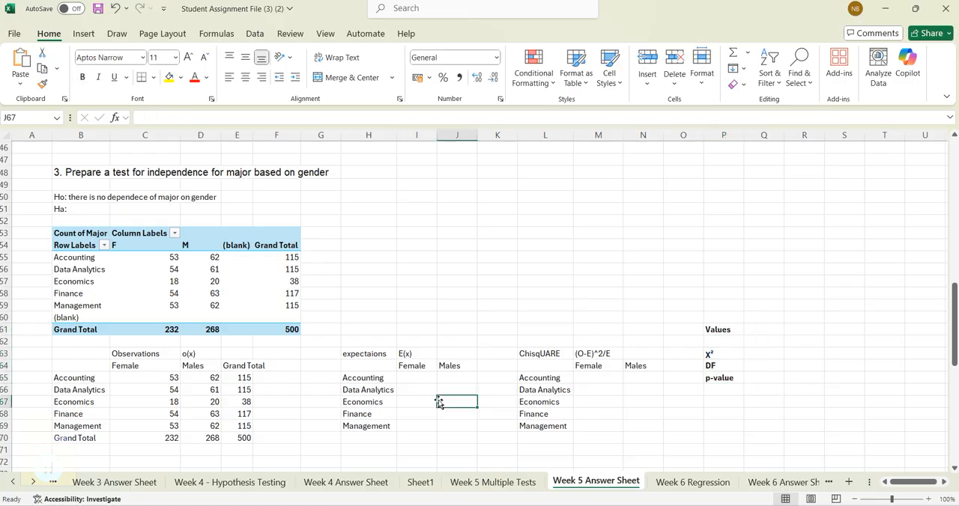
left_click(419, 377)
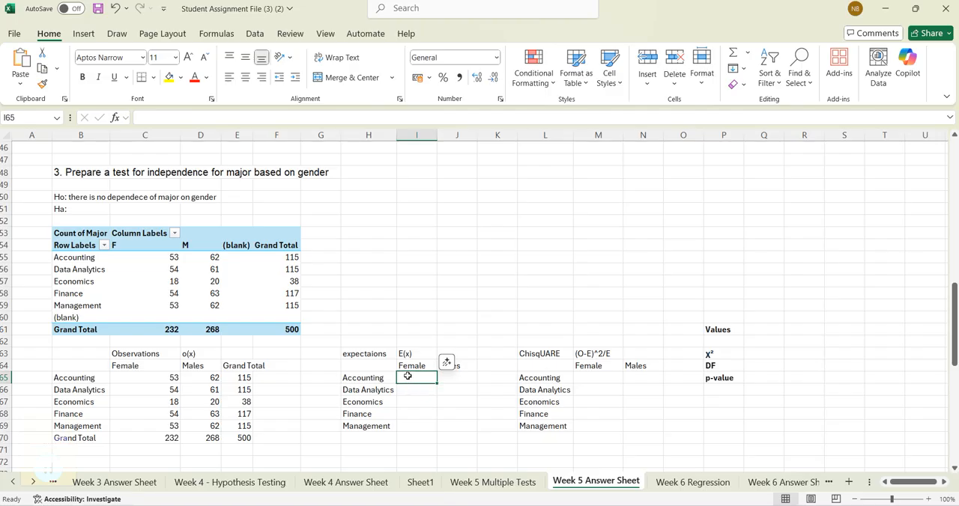
type("=")
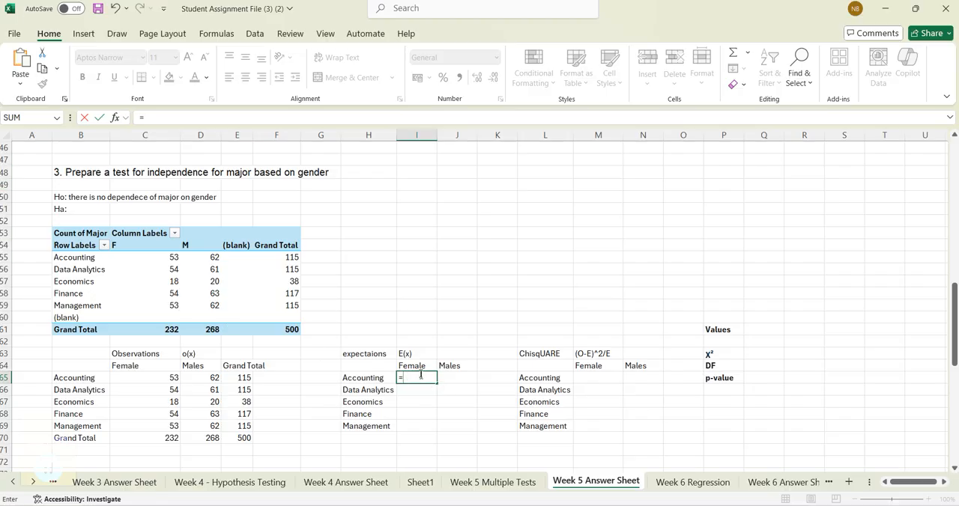
left_click(246, 378)
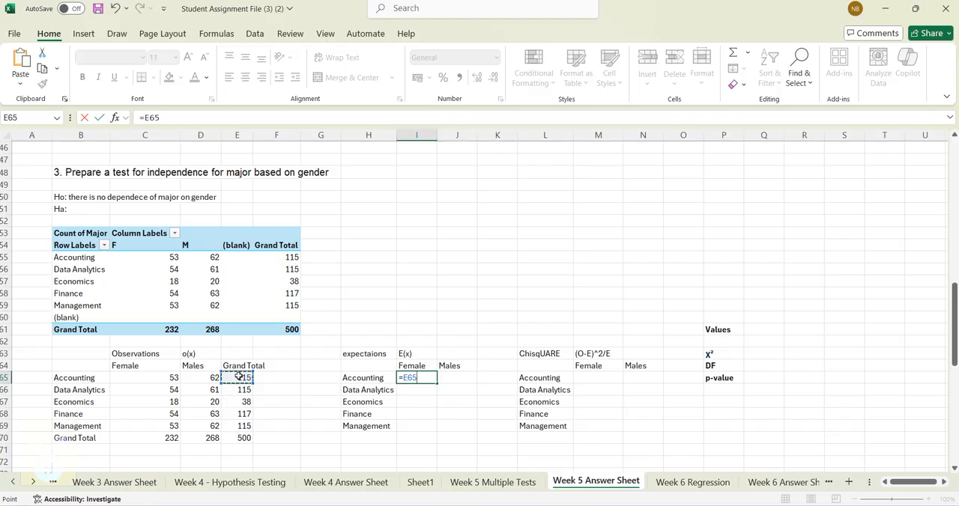
type("*")
left_click(166, 438)
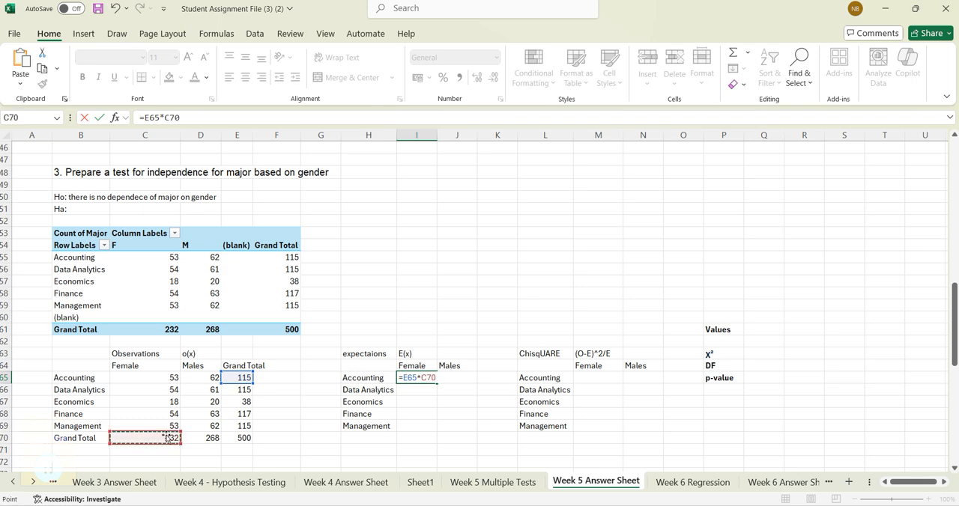
type("/")
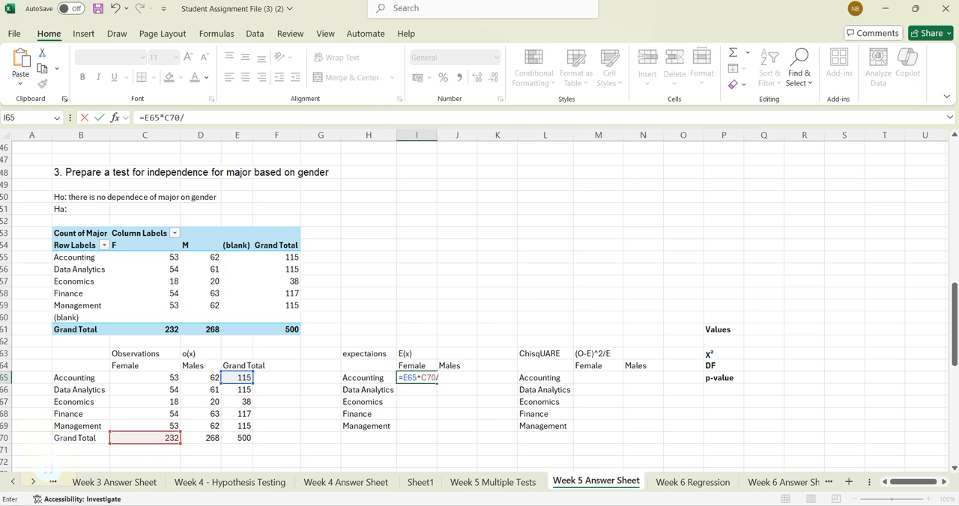
left_click(243, 437)
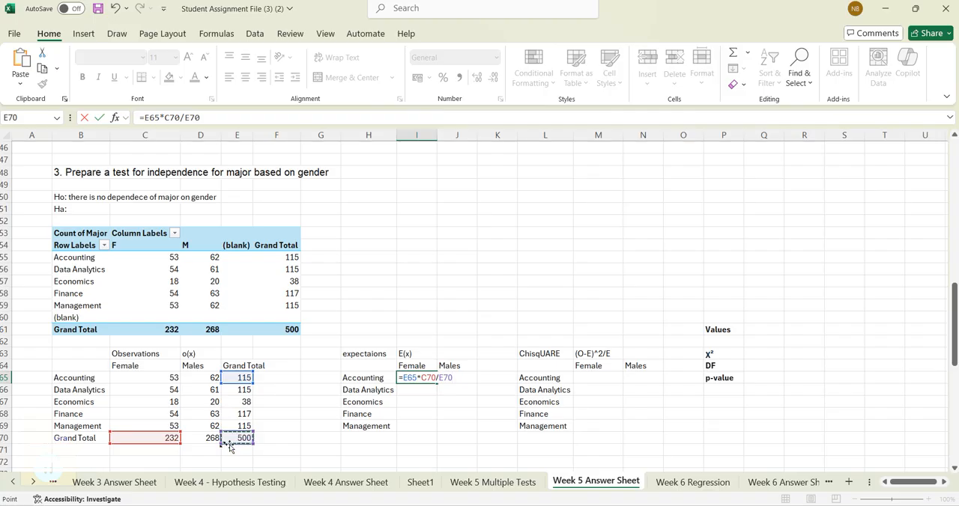
left_click(193, 118)
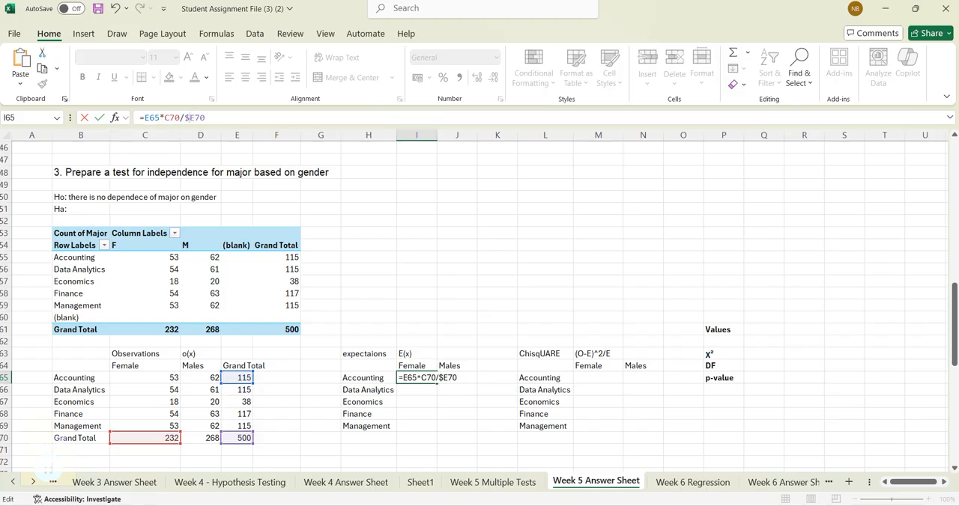
key("F4")
key("Return")
key("Up")
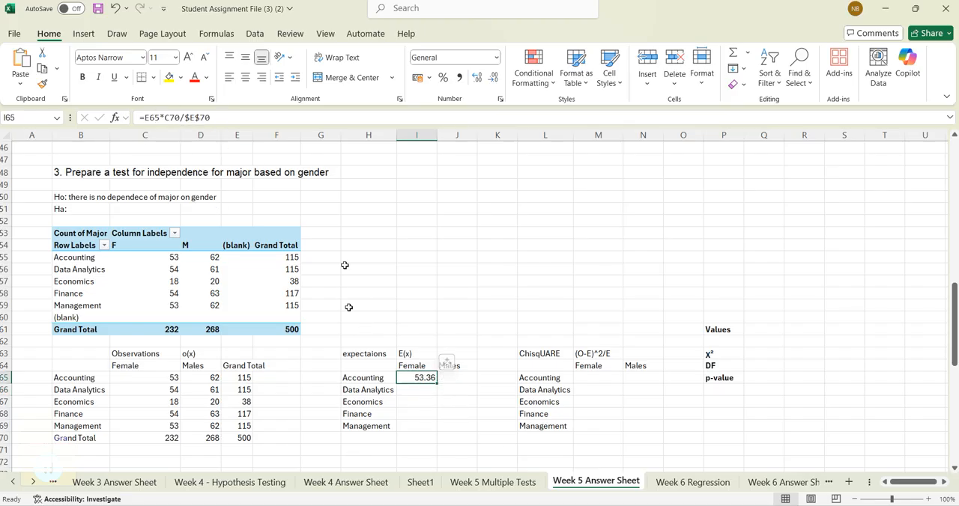
- Make the female grand total reference absolute in I65 so the formula reads =E65*$C$70/$E$70
left_click(165, 118)
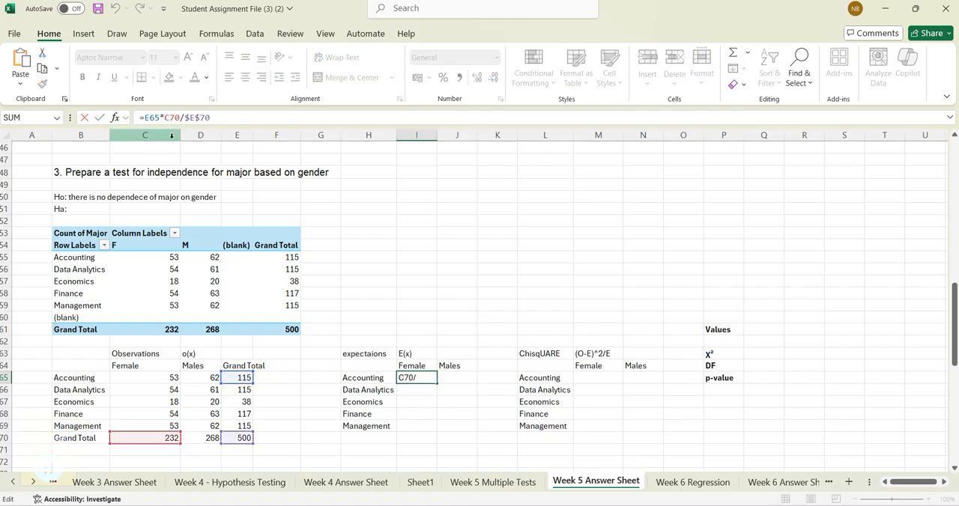
left_click(167, 118)
type("$")
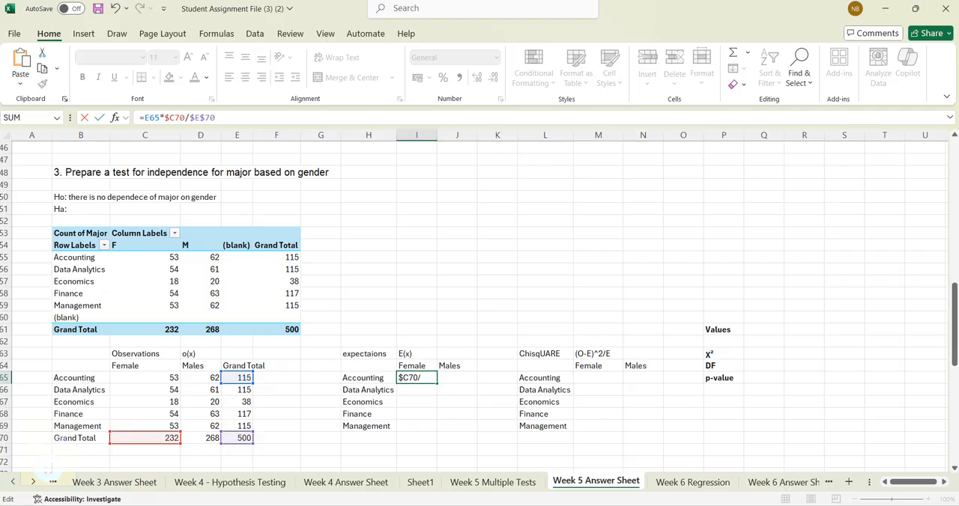
key("Right")
type("$")
key("Return")
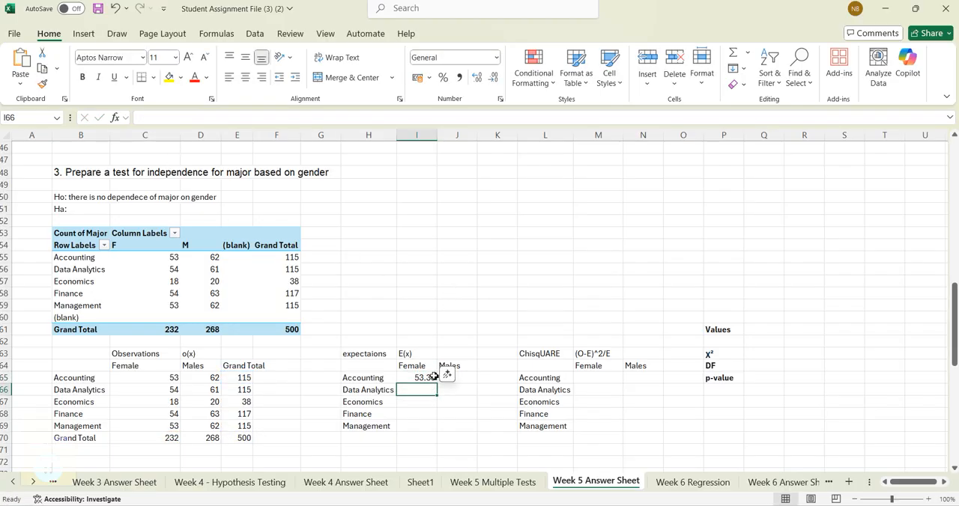
left_click(420, 376)
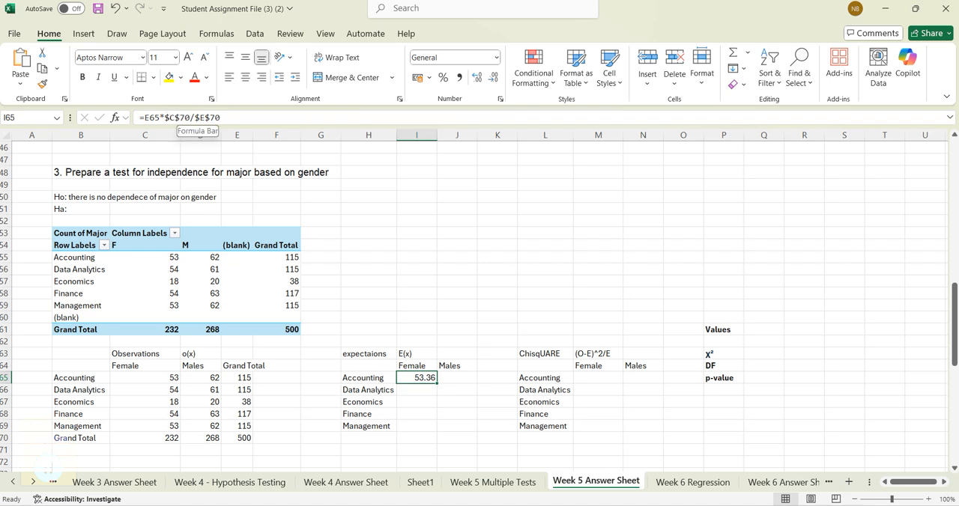
left_click_drag(165, 118, 222, 117)
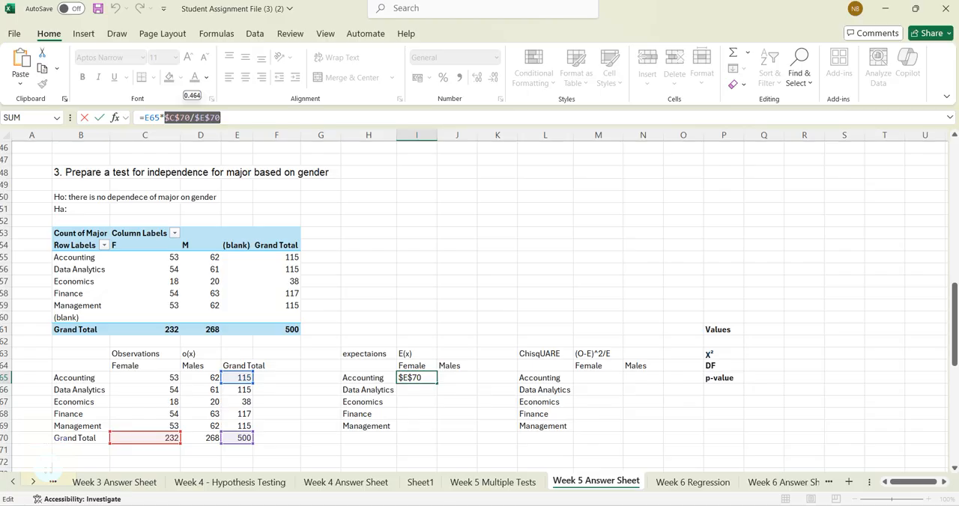
left_click(418, 414)
key("Escape")
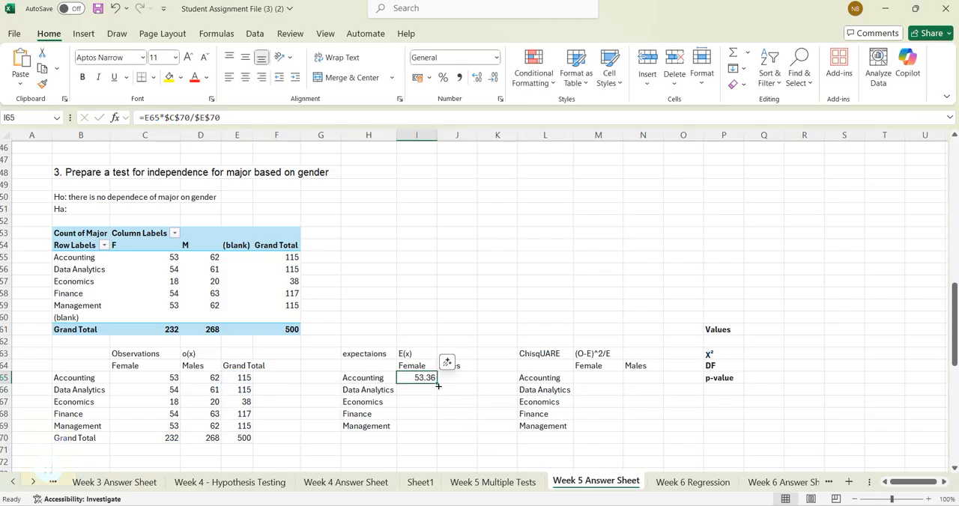
- Copy the female expected-frequency formula from I65 to Data Analytics in I66 and inspect its cell references
left_click_drag(438, 382, 438, 395)
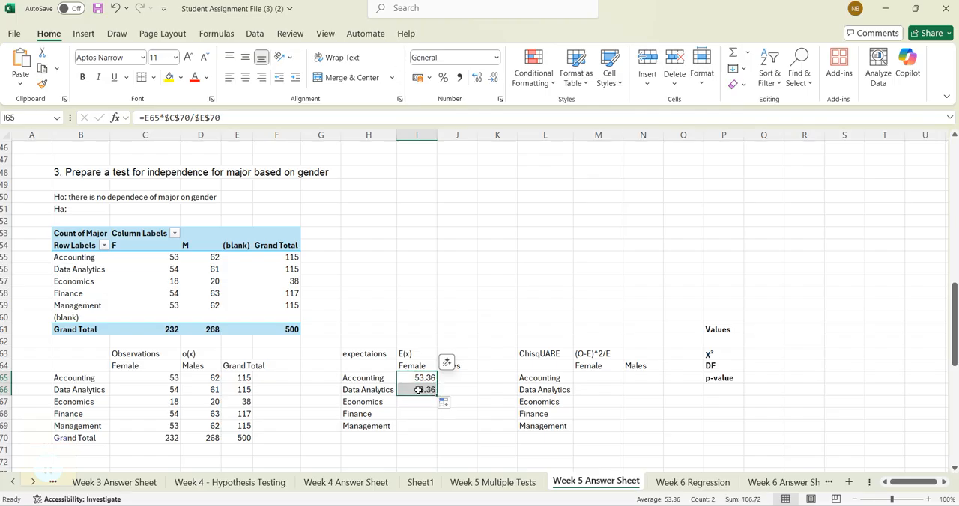
key("F2")
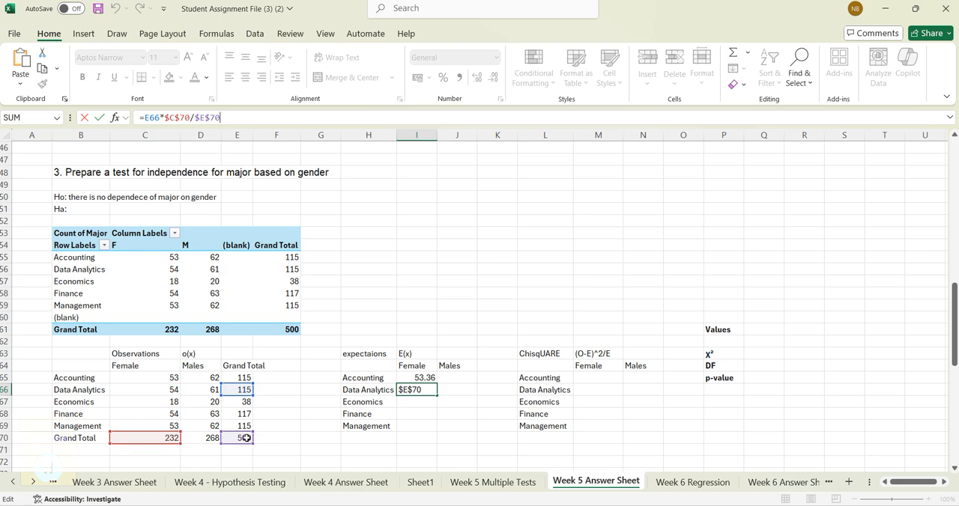
key("Return")
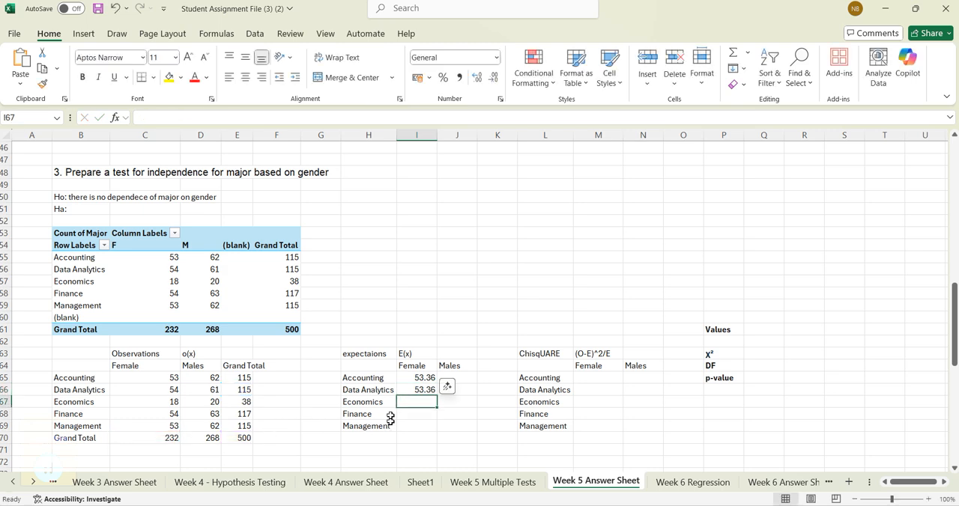
- Extend the female expected-frequency formula to Economics, Finance and Management in I67:I69, checking the references in I67
left_click(424, 390)
left_click_drag(437, 395, 418, 419)
left_click(421, 400)
left_click(244, 119)
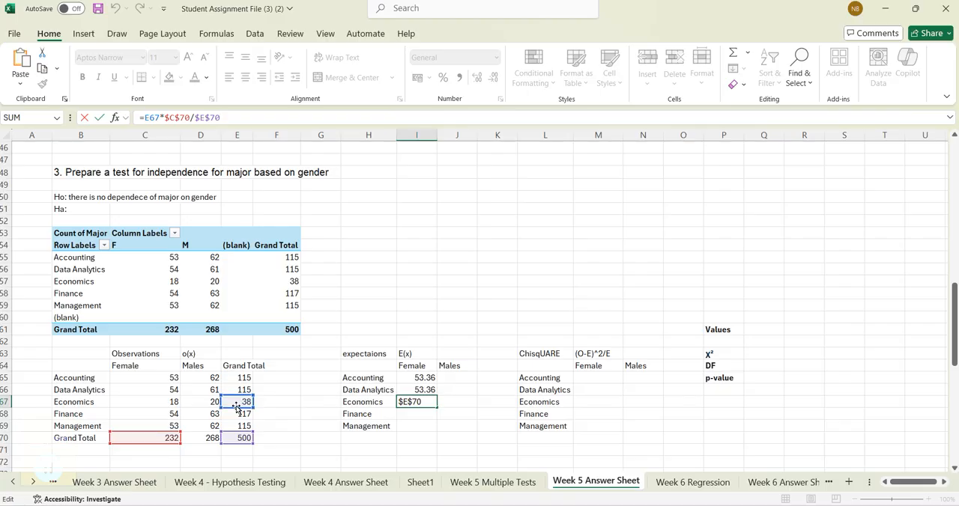
key("Return")
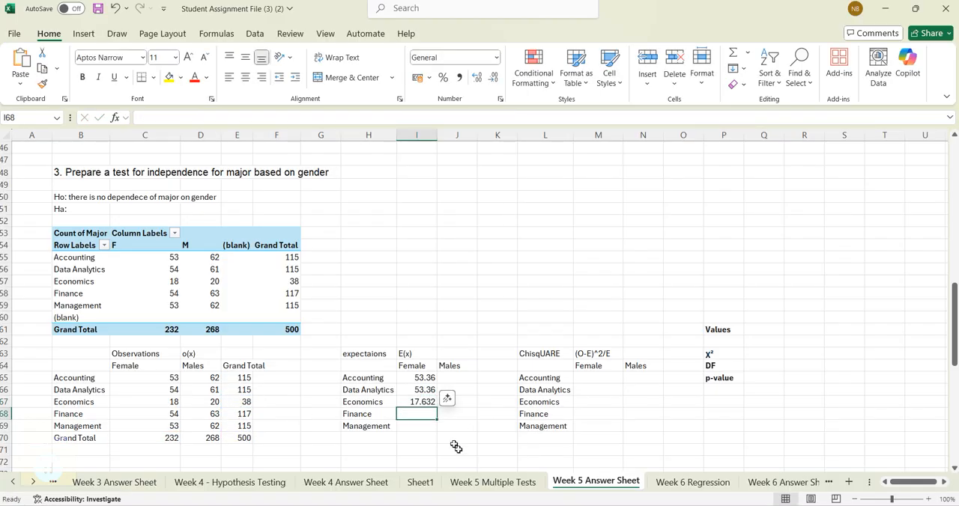
left_click(427, 401)
left_click_drag(437, 410, 439, 433)
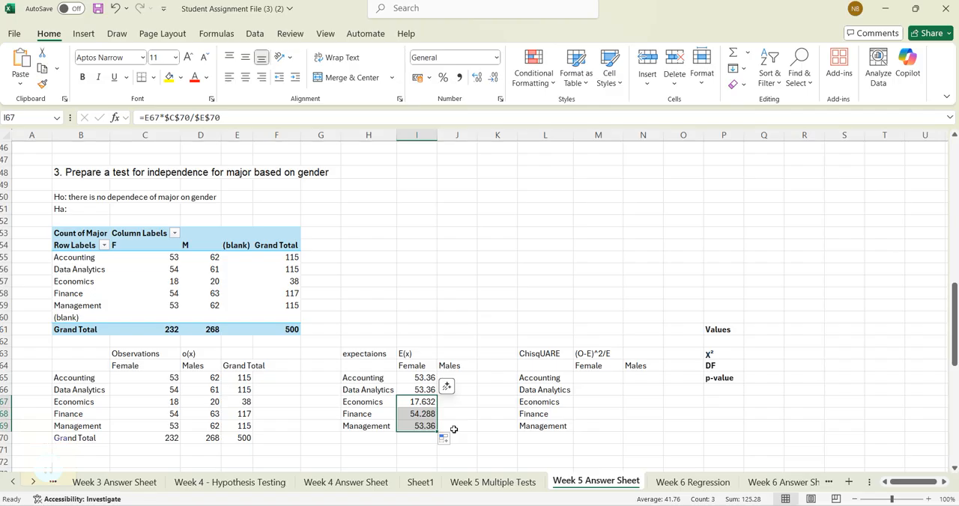
- Insert a blank column at J between the Female and Males columns of the expectations table
scroll(440, 287, "up", 8)
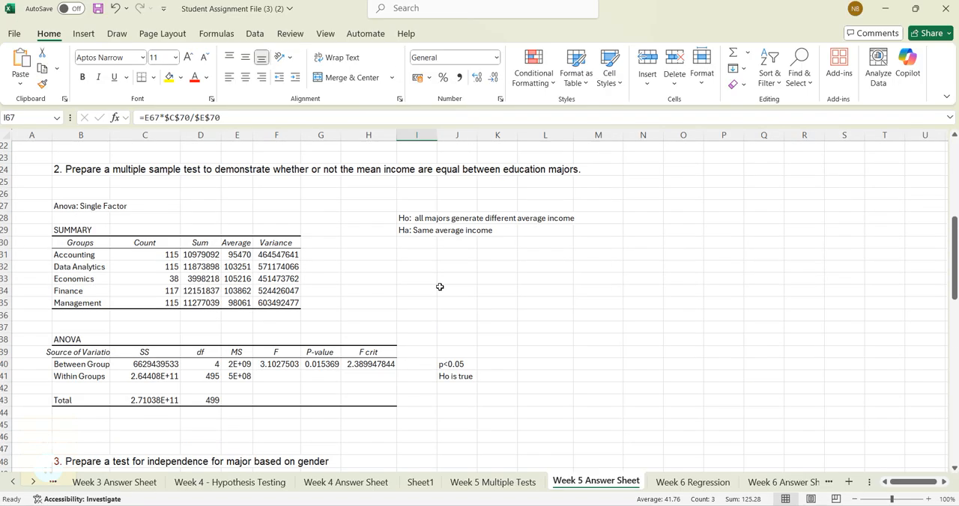
scroll(439, 287, "down", 9)
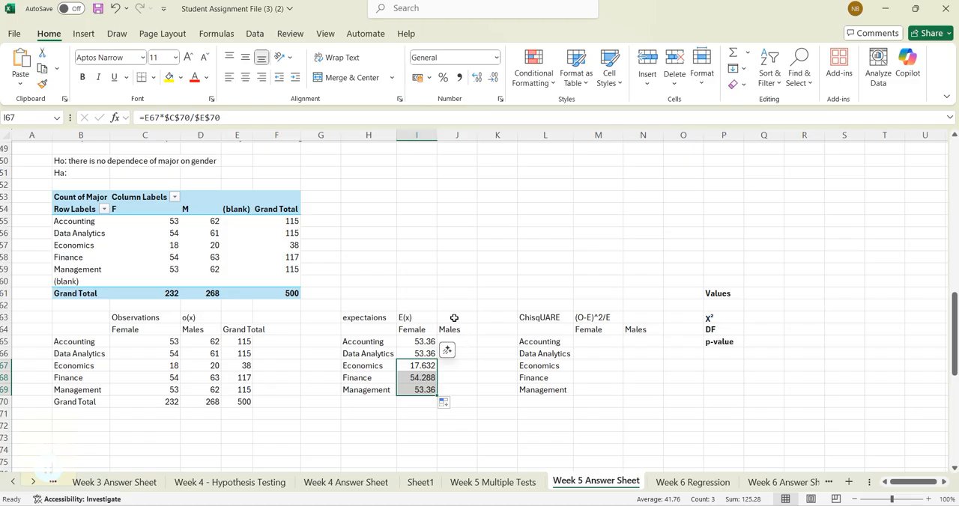
left_click(454, 318)
left_click(458, 134)
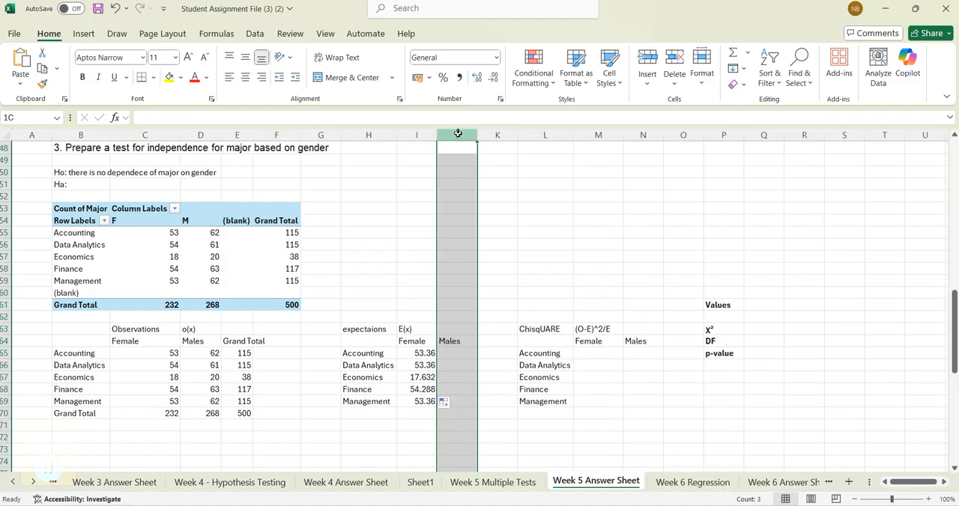
scroll(460, 186, "up", 14)
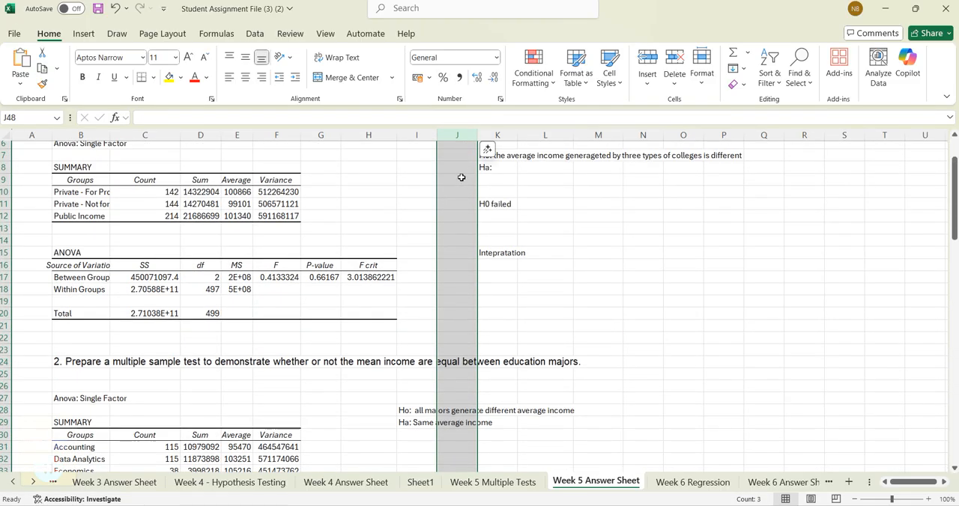
scroll(461, 175, "up", 1)
scroll(462, 175, "down", 2)
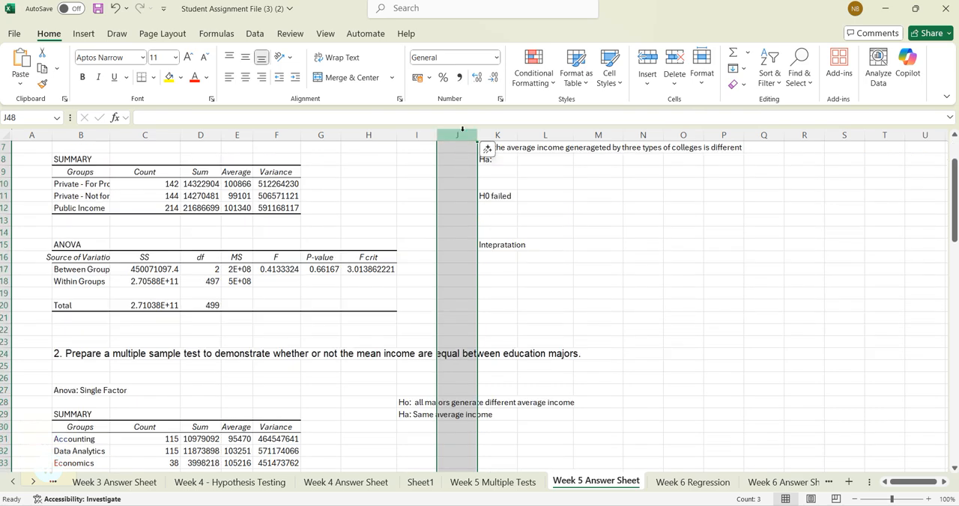
right_click(461, 139)
left_click(525, 263)
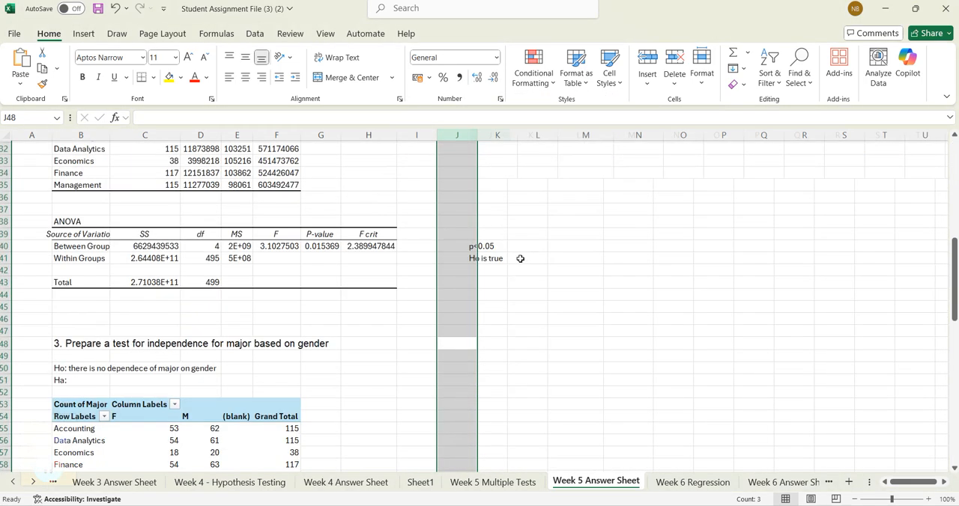
scroll(445, 295, "down", 8)
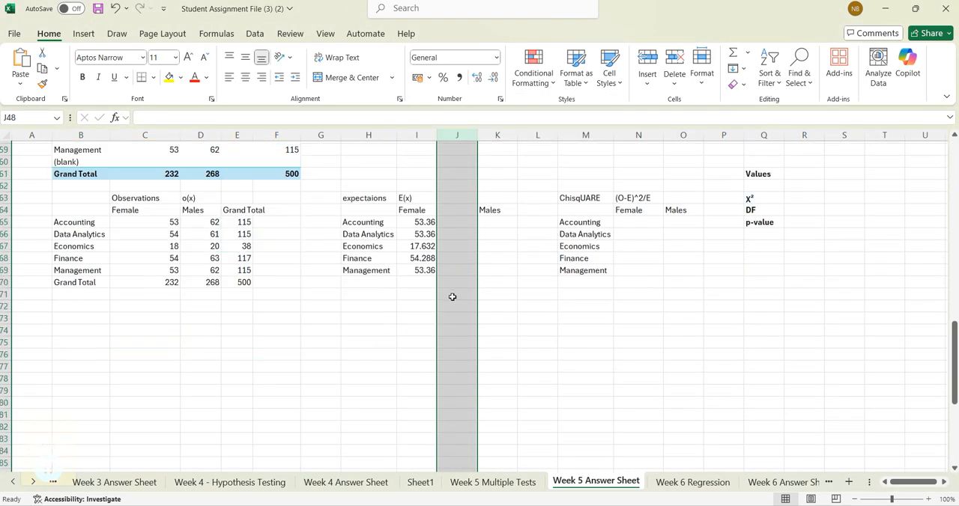
- Enter the heading "Formul Tex" in J64 beside the expectations table's Female heading
left_click(448, 213)
type("Formul")
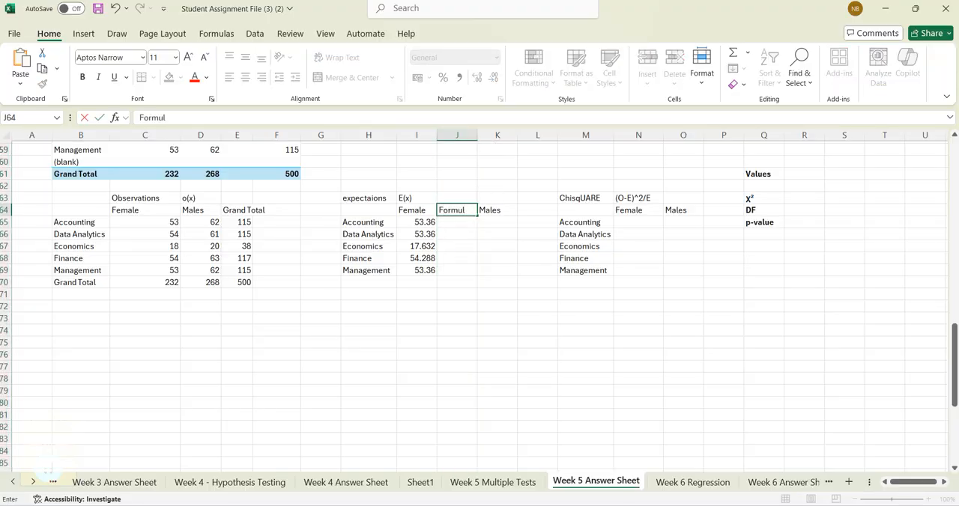
type(" Tex")
key("Return")
- Try to reference the female Accounting expected frequency in J65 with =I65
type("=")
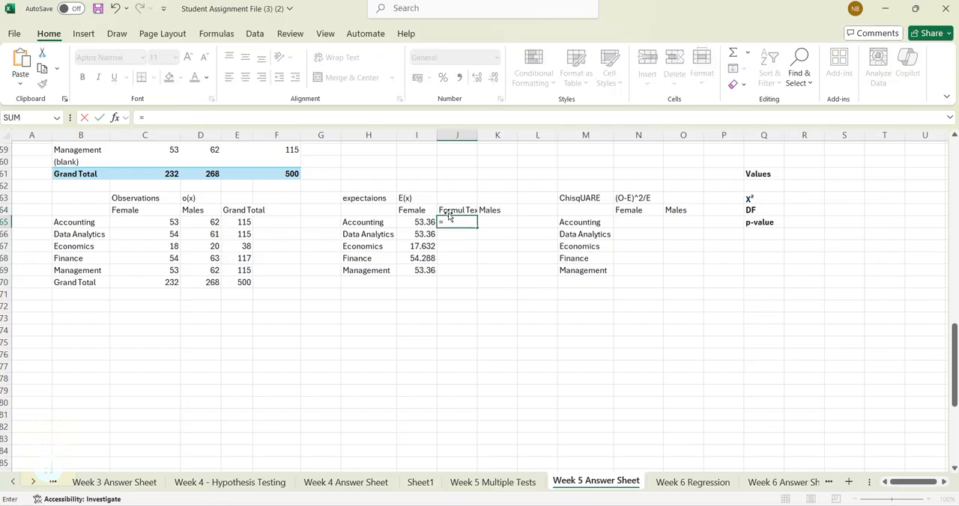
left_click(421, 222)
key("Return")
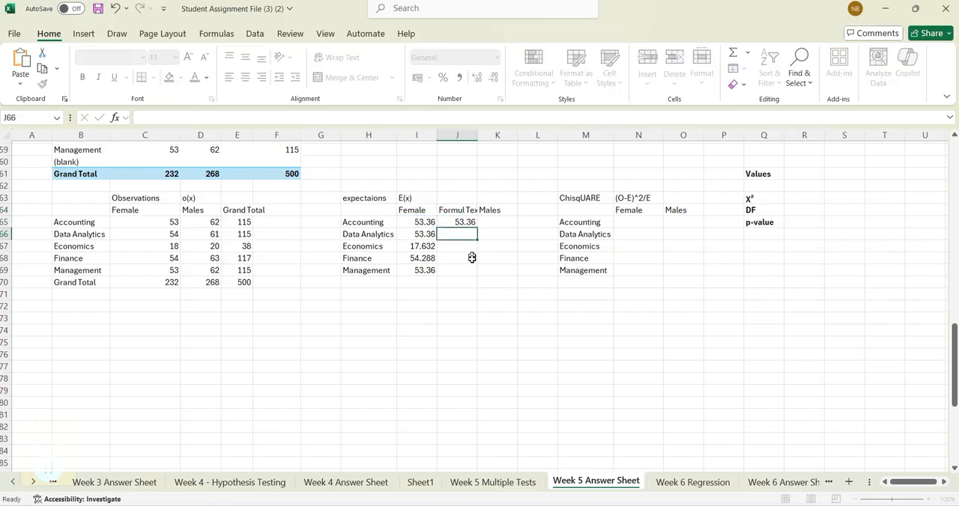
- Replace the formula in J65 with =FORMULATEXT(I65) to show the female Accounting expected-frequency formula
left_click(466, 222)
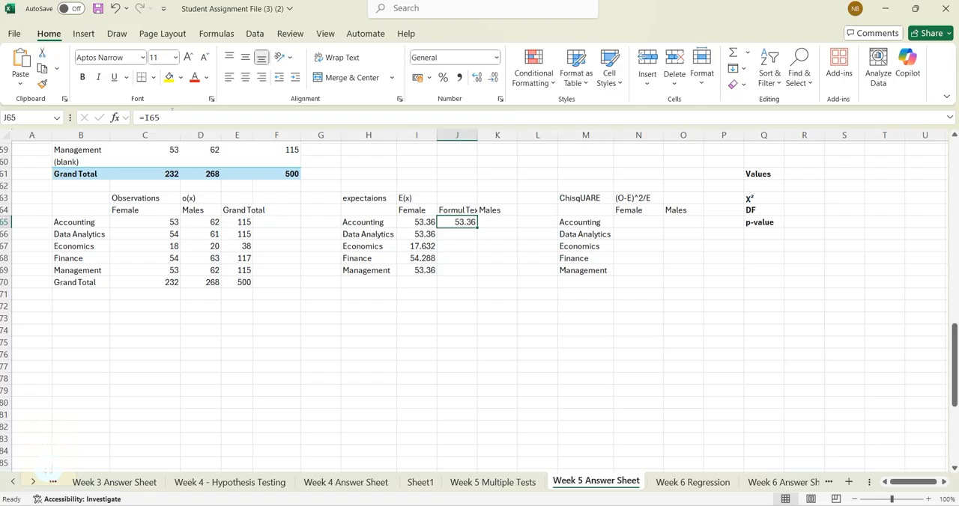
key("F2")
type("=fo")
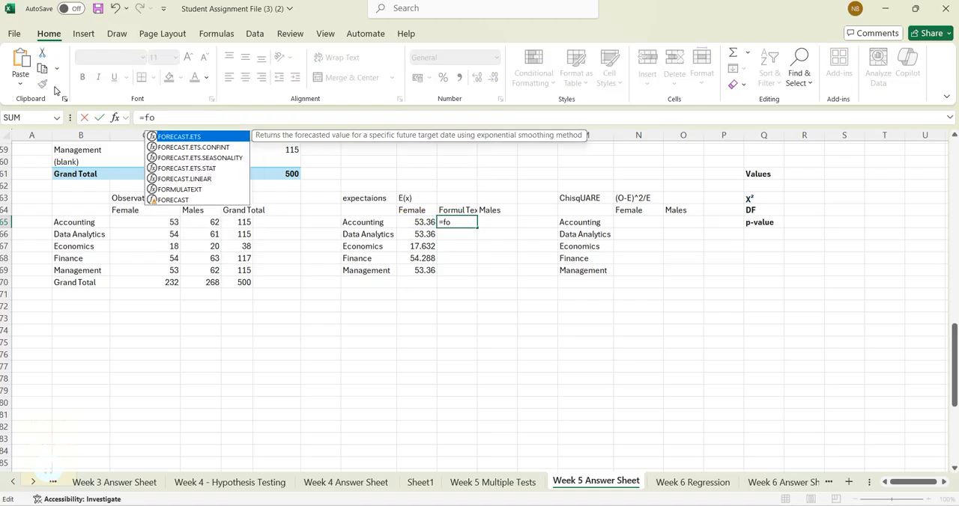
type("rm")
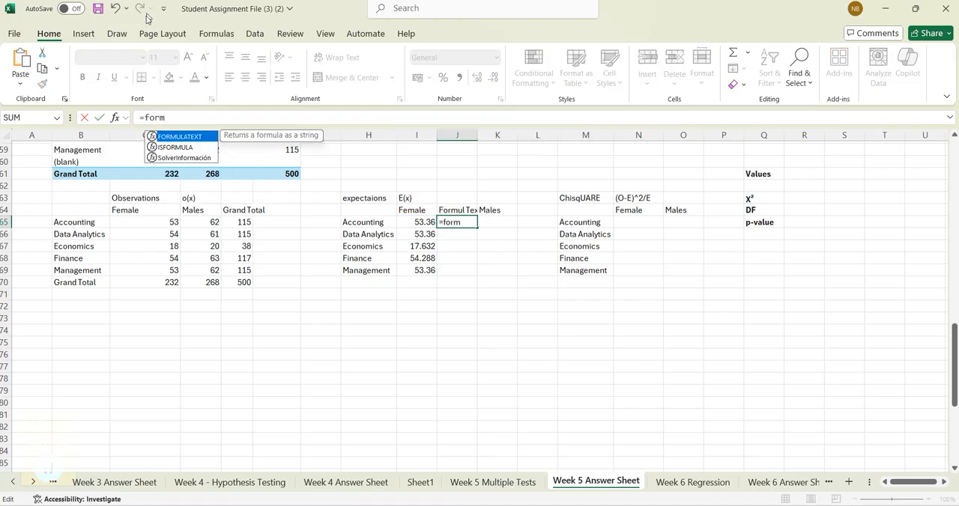
double_click(186, 141)
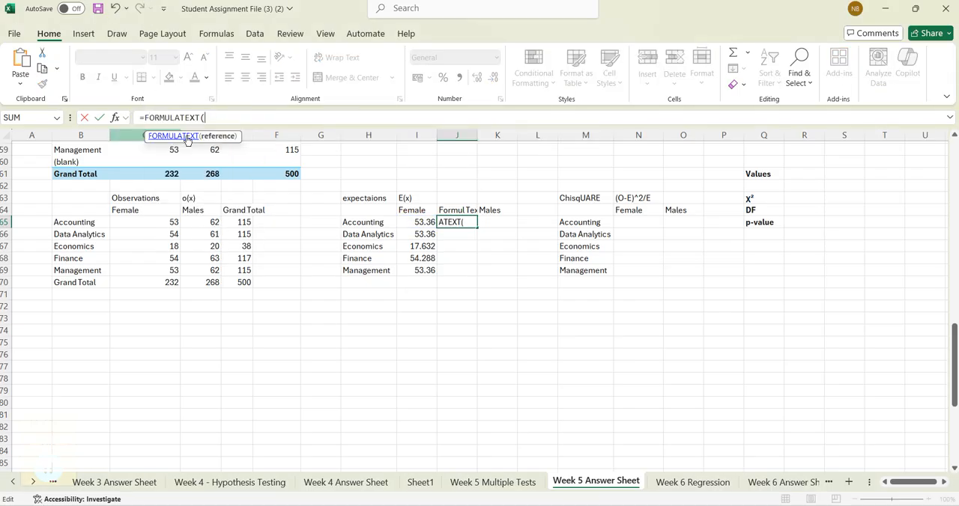
left_click(415, 223)
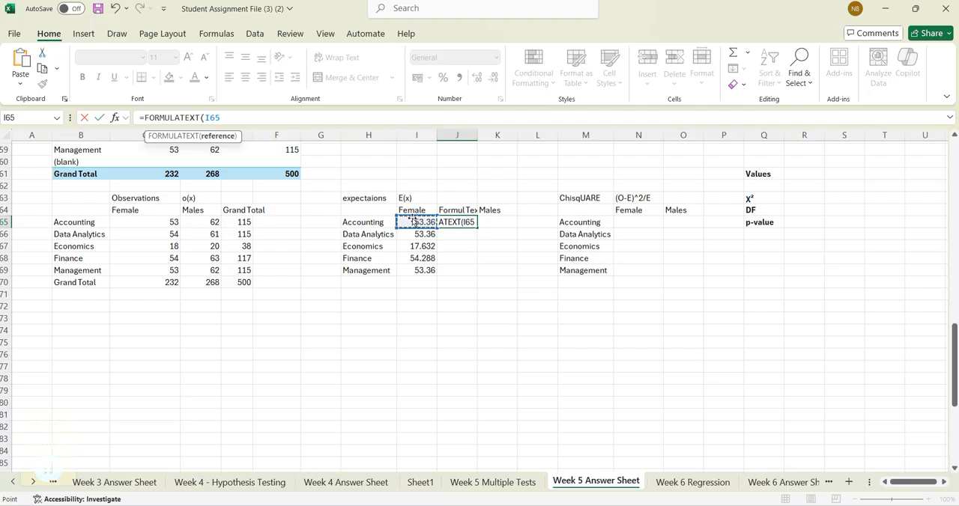
type(")")
key("ctrl+Return")
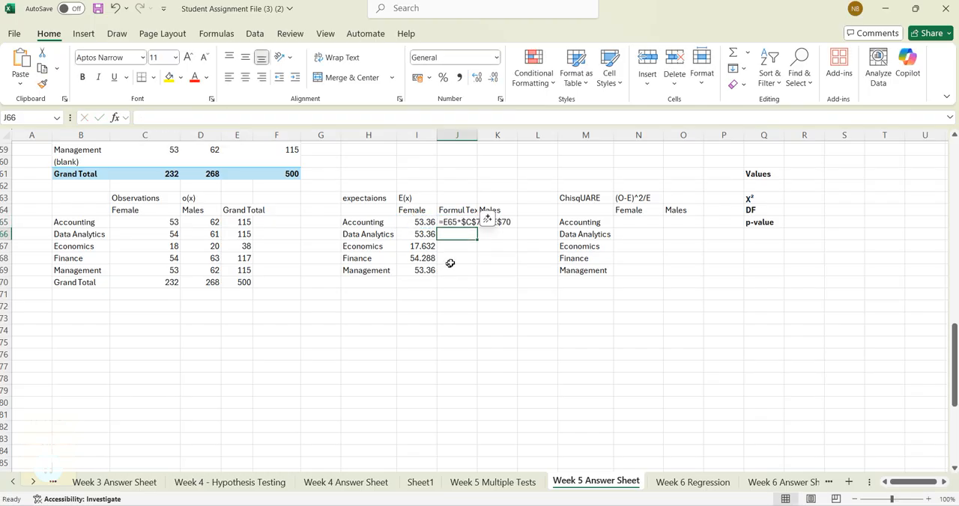
- Fill the FORMULATEXT formula down to J69 for the other majors and fit column J to its contents
double_click(477, 228)
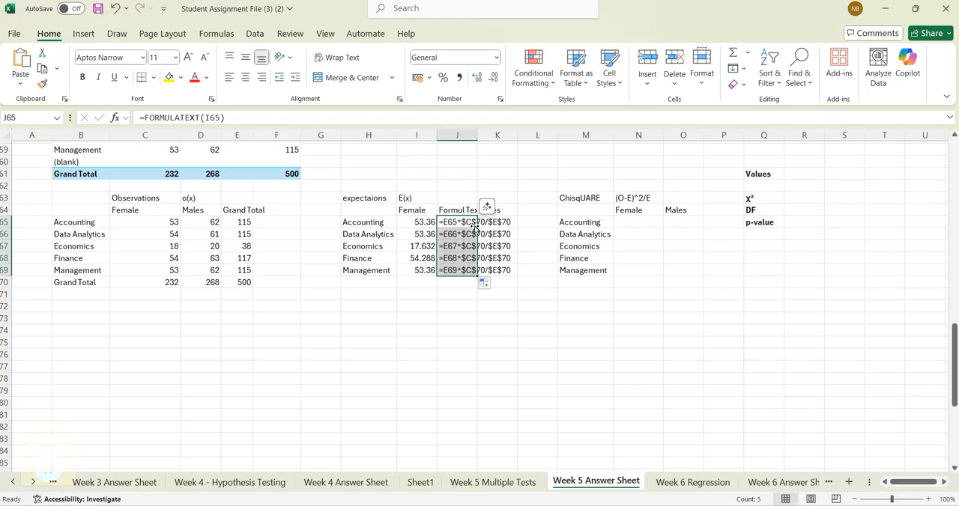
double_click(477, 135)
left_click(531, 338)
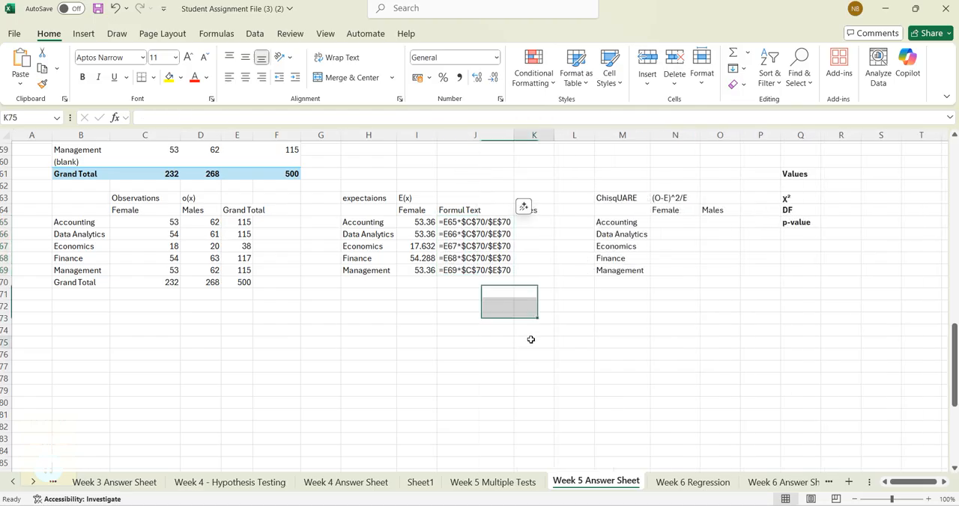
- Copy the formula-text heading and formulas in J64:J69 to L64:L69 beside the Males column
left_click_drag(476, 211, 492, 270)
key("ctrl+c")
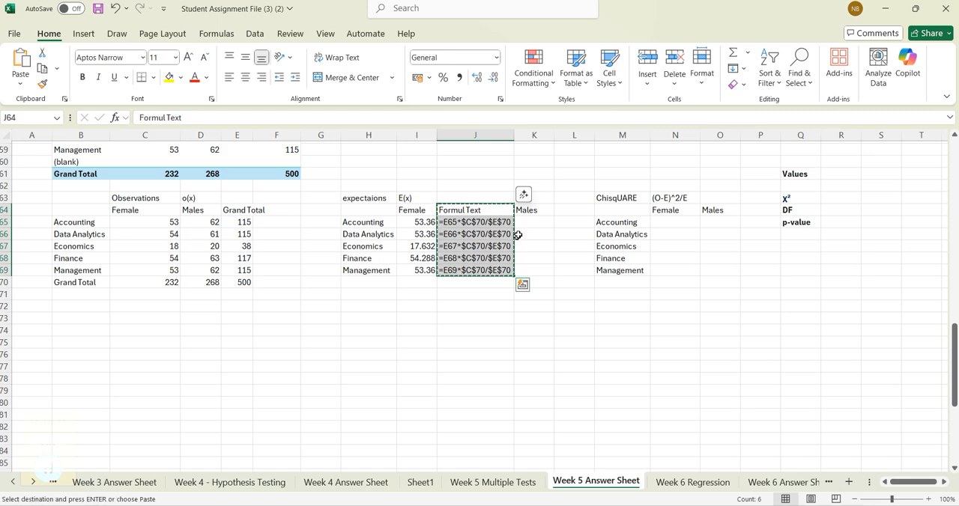
left_click(572, 199)
left_click(571, 212)
key("ctrl+v")
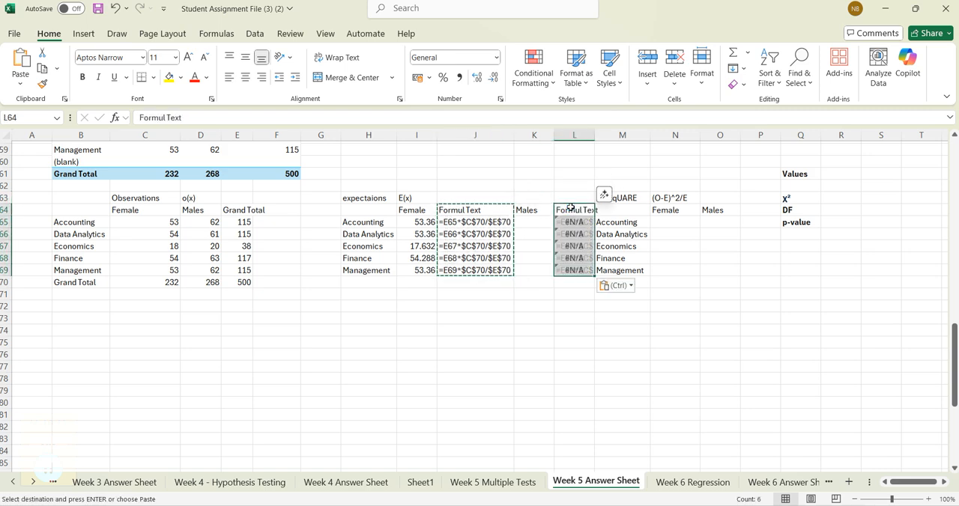
left_click(534, 306)
- Widen column L enough to hold the formula text for the male expected frequencies
double_click(591, 141)
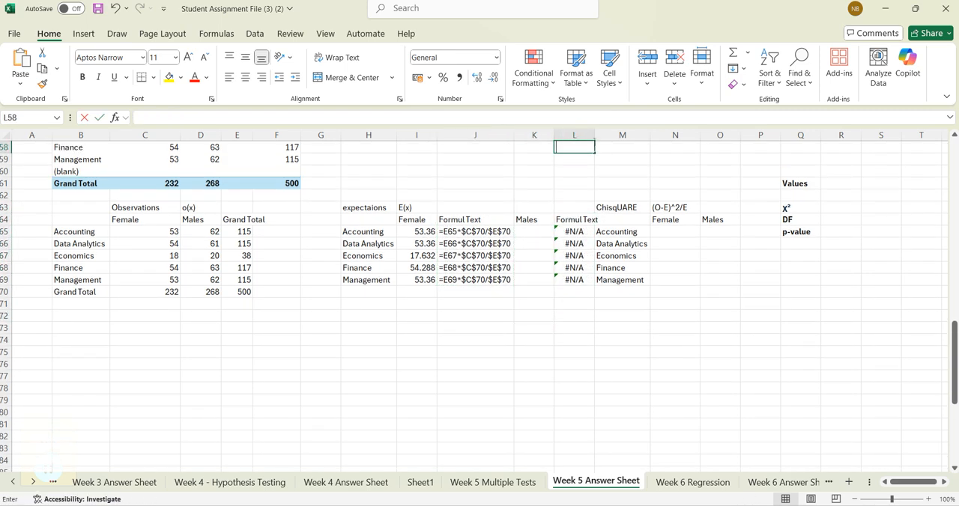
double_click(596, 135)
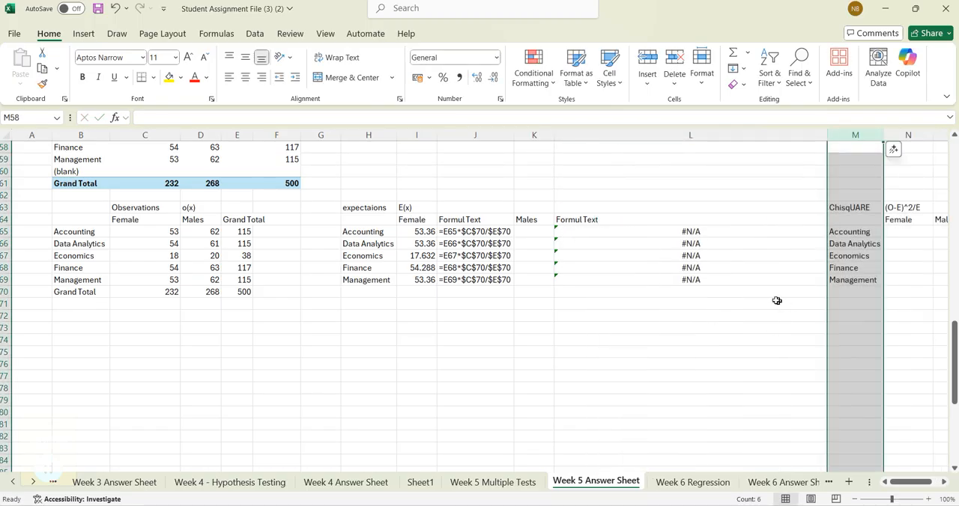
left_click_drag(827, 134, 654, 136)
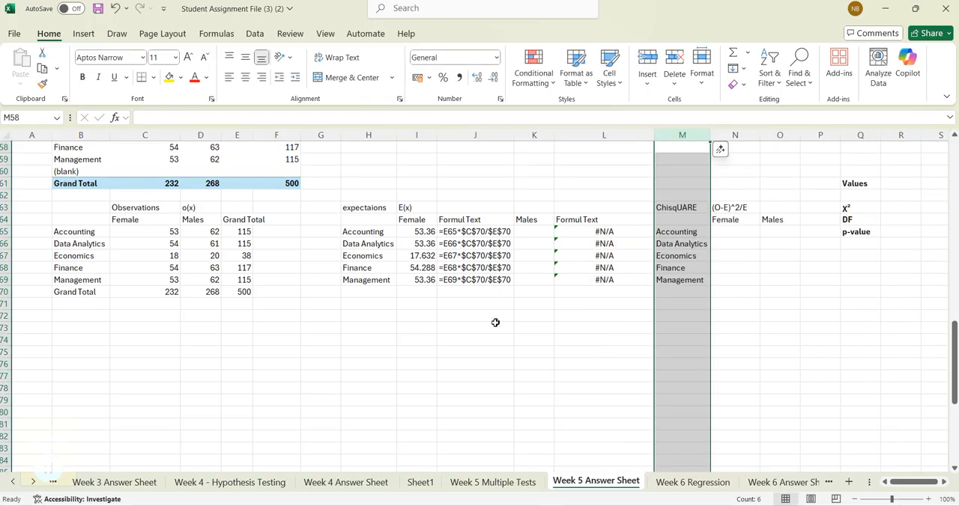
left_click(539, 315)
- Begin the male Accounting expected-frequency formula in K65 by dividing the males total D70 by the overall total E70
left_click(529, 224)
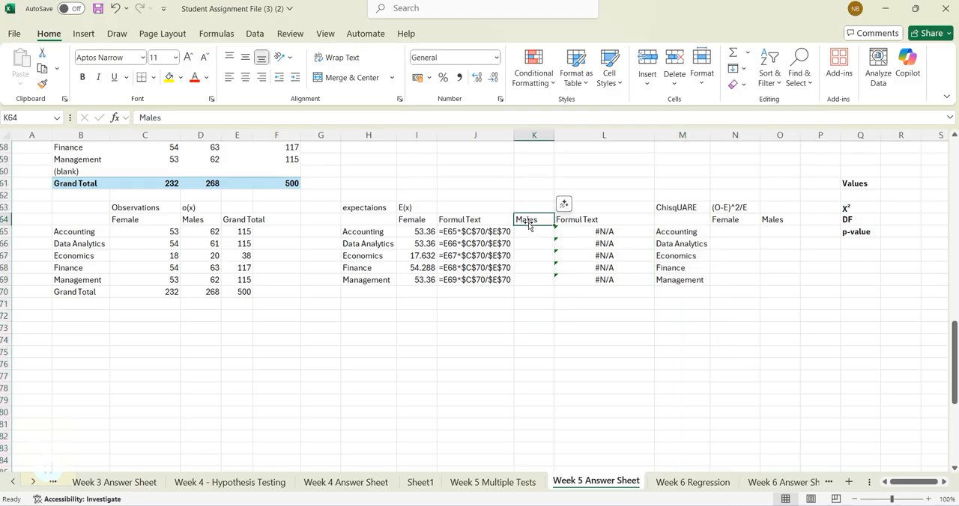
left_click(534, 231)
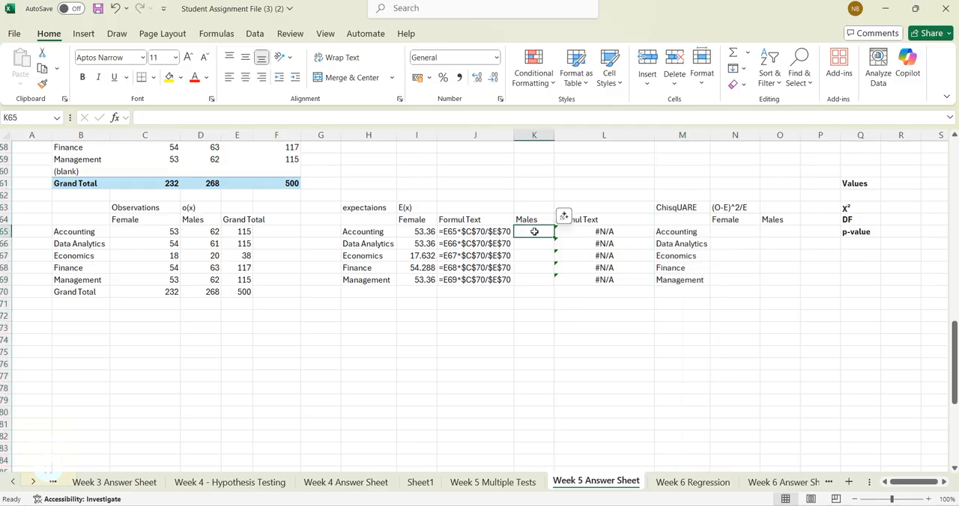
type("=")
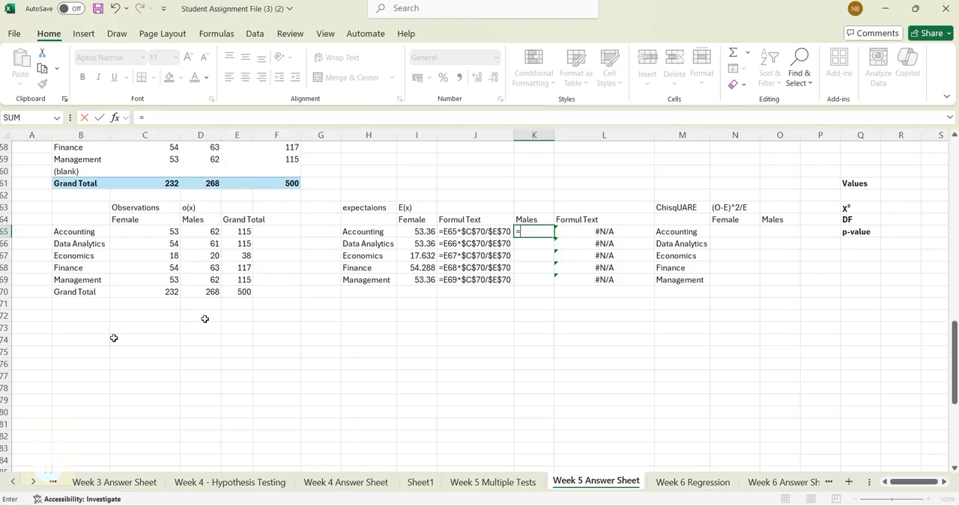
left_click(209, 291)
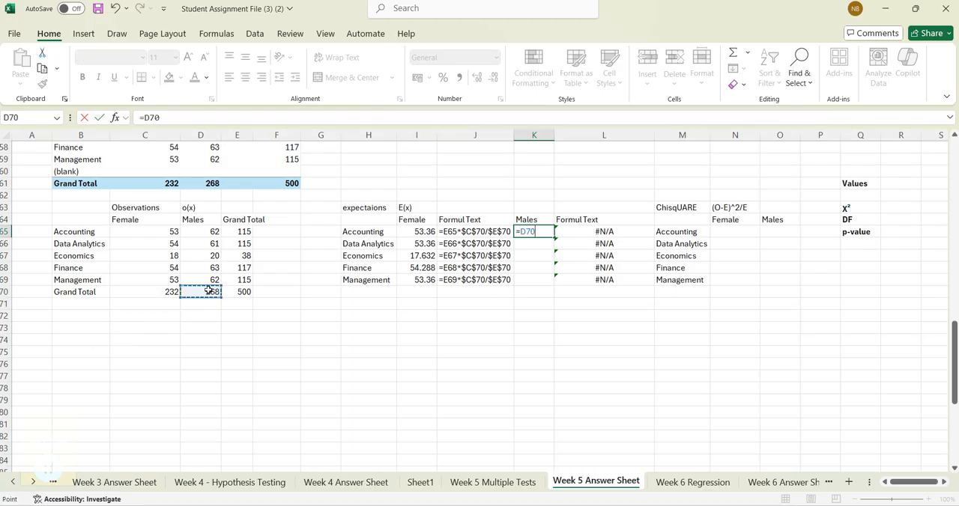
type("/")
left_click(242, 291)
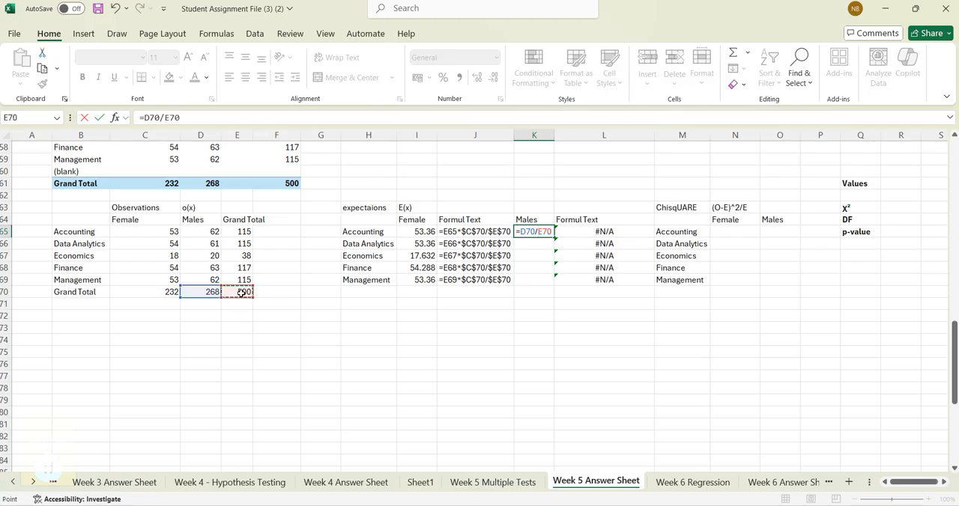
- Make both references in the K65 formula absolute, giving =$D$70/$E$70
left_click(144, 118)
type("$")
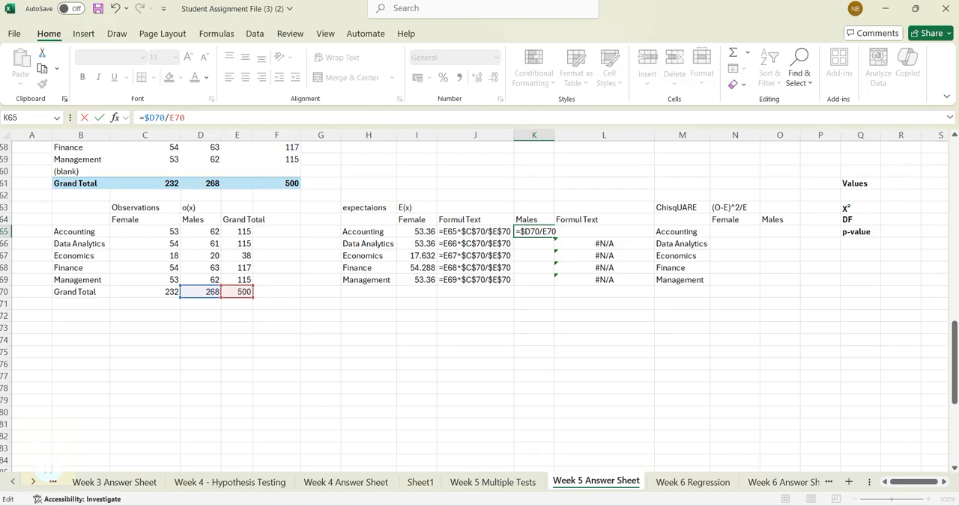
left_click(155, 117)
type("$")
left_click(174, 117)
type("$")
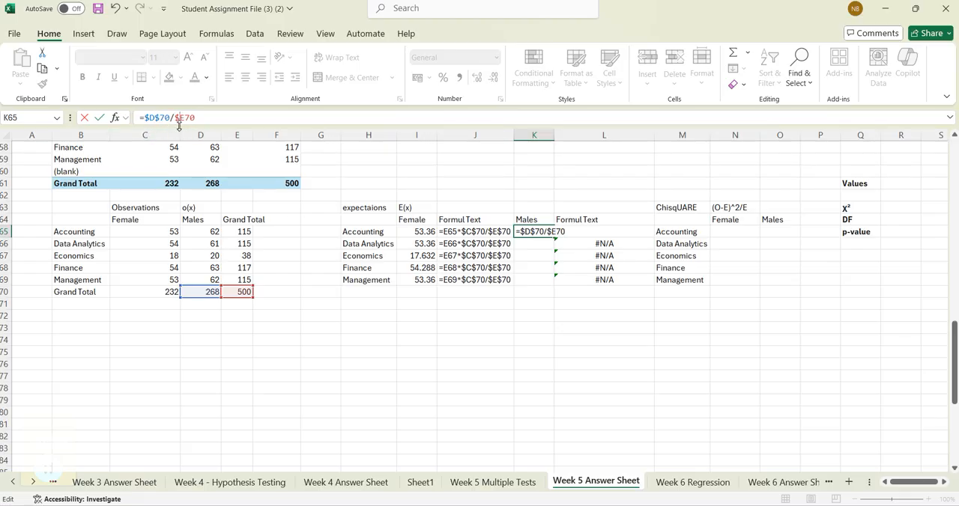
left_click(186, 117)
type("$")
- Bracket the ratio in K65 and multiply it by the Accounting row total, completing =($D$70/$E$70)*E65
type("(")
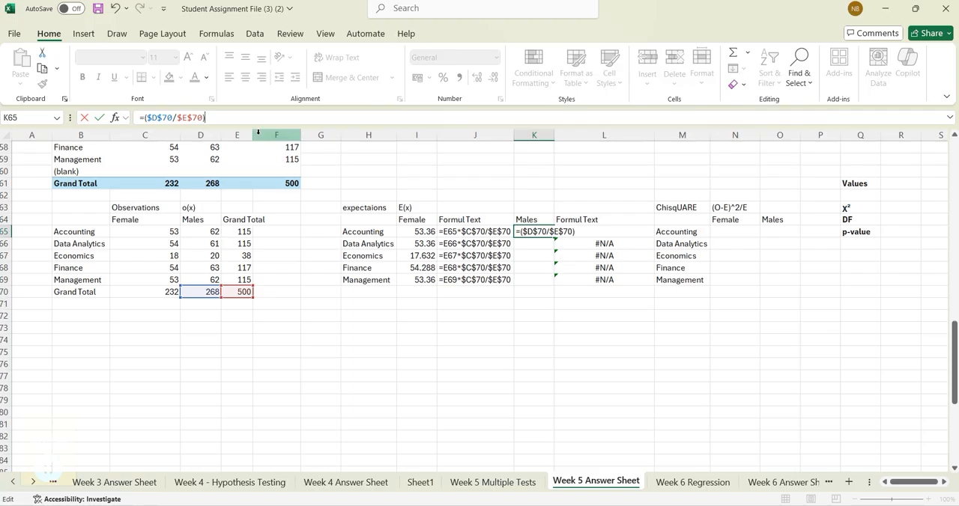
left_click(239, 232)
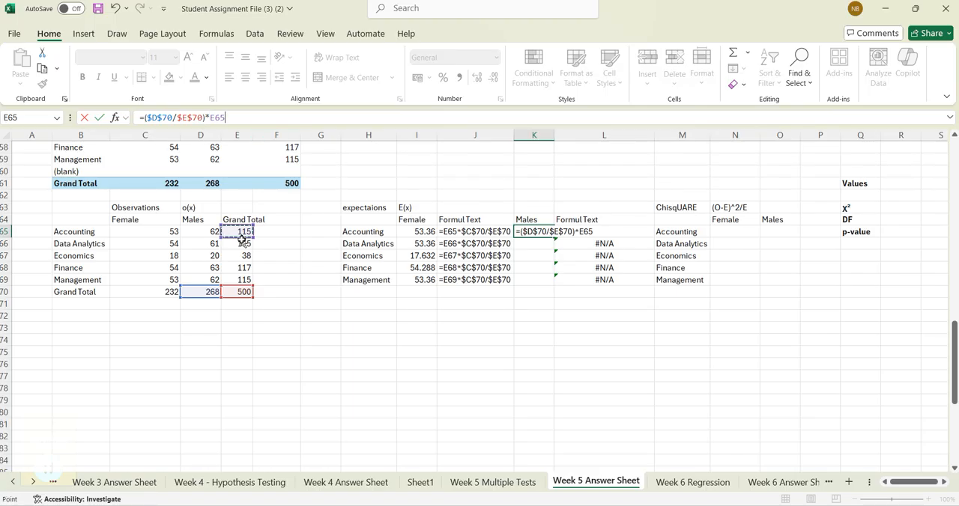
key("Return")
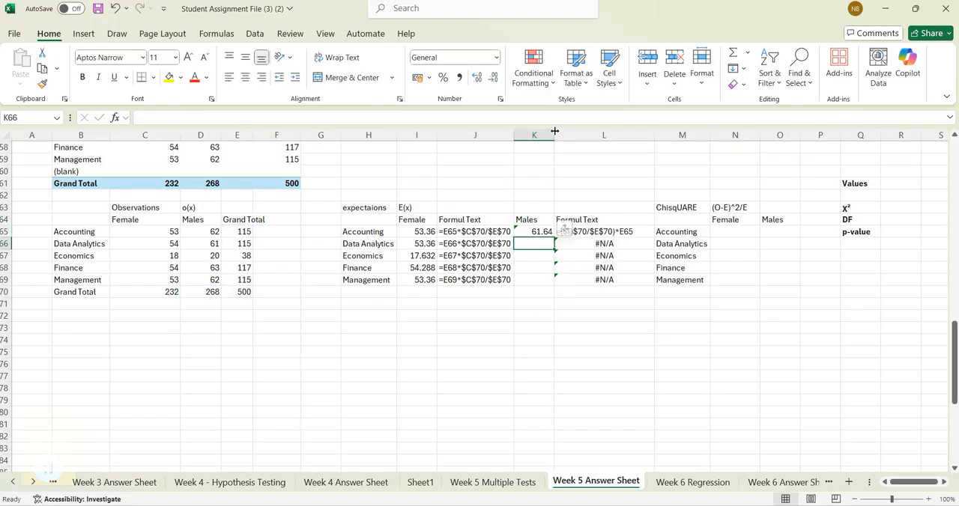
- Fill the male expected-frequency formula from K65 down to Management in K69, narrowing column K slightly
left_click_drag(550, 137, 549, 137)
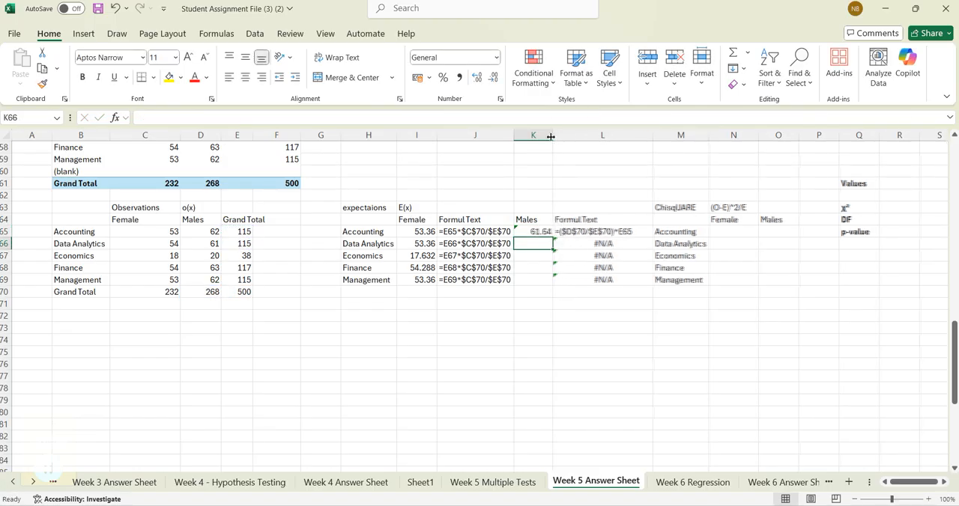
left_click(542, 231)
left_click_drag(552, 237, 550, 284)
left_click(537, 322)
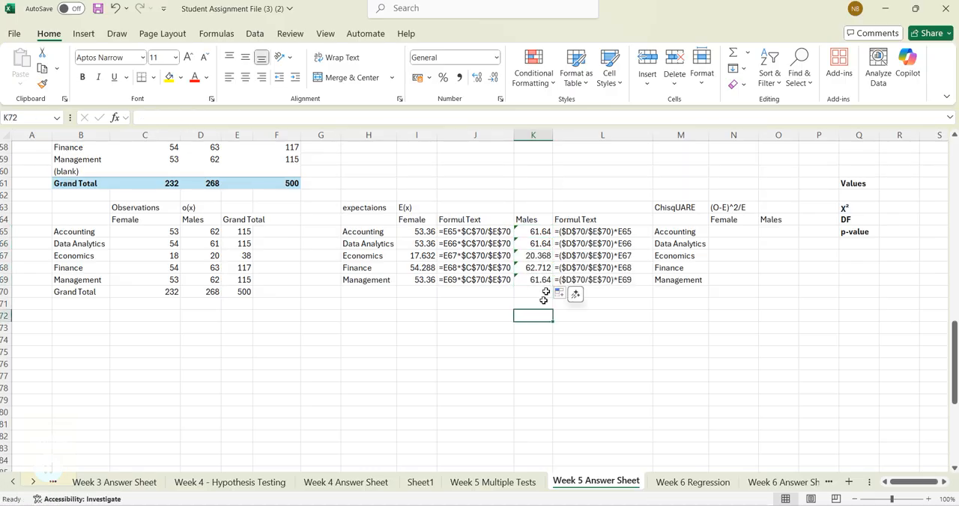
left_click(490, 359)
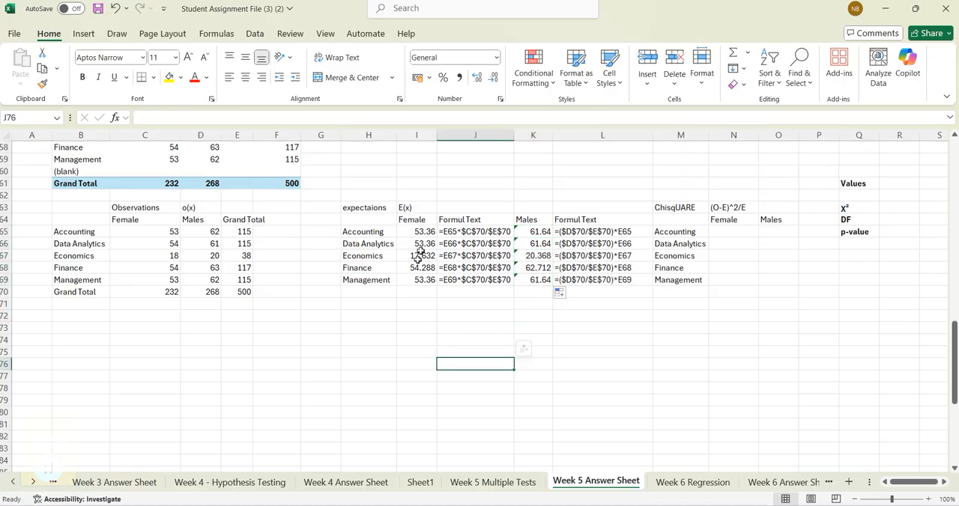
- Copy the FORMULATEXT formulas in J65:J69 to F65:F69 beside the observations table's row totals
left_click(416, 232)
left_click(416, 208)
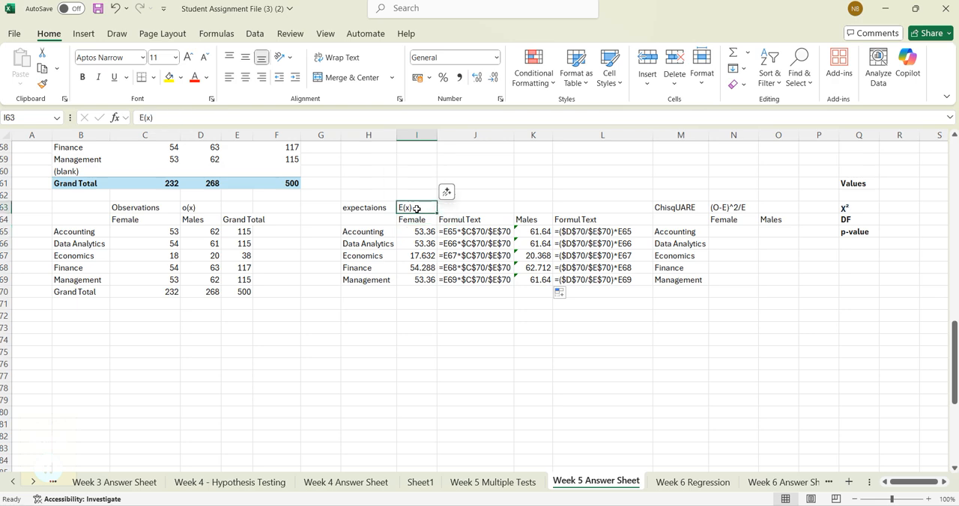
left_click(475, 233)
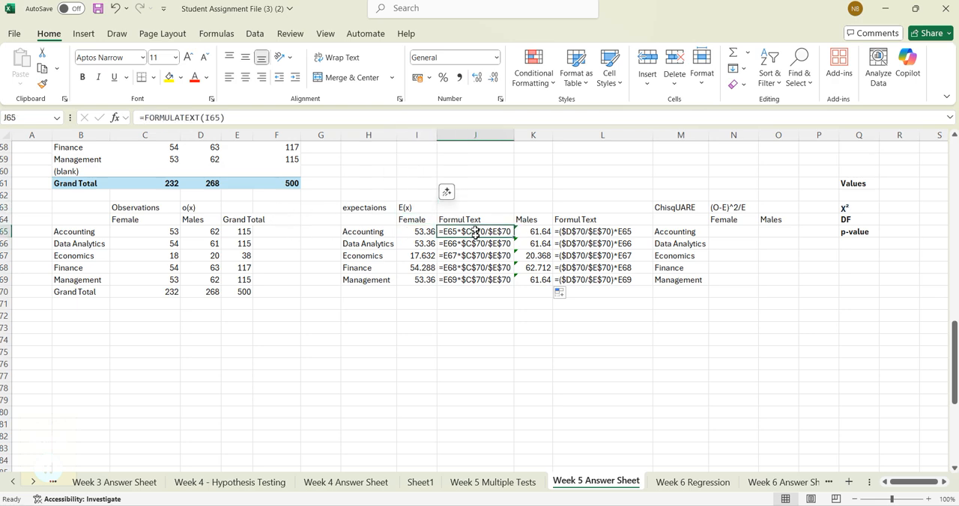
left_click_drag(475, 233, 480, 280)
key("ctrl+c")
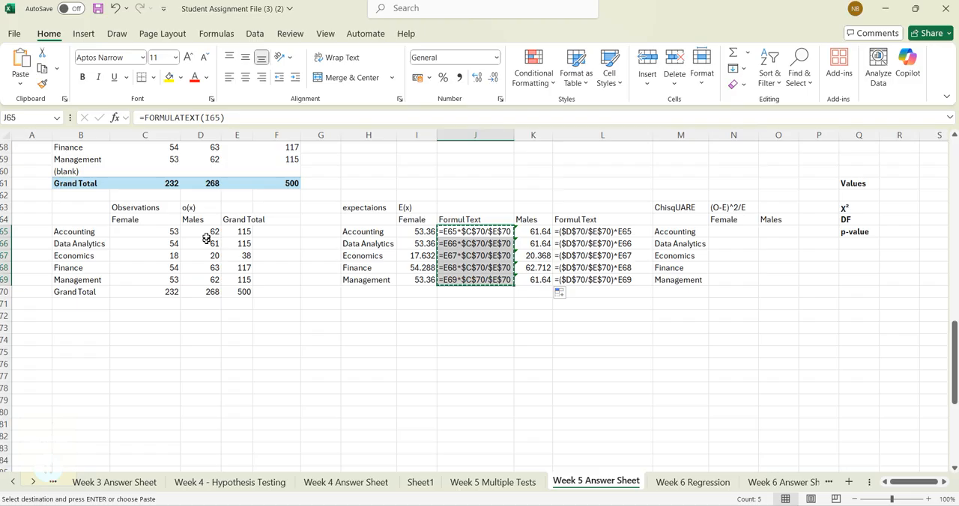
left_click(266, 233)
key("ctrl+v")
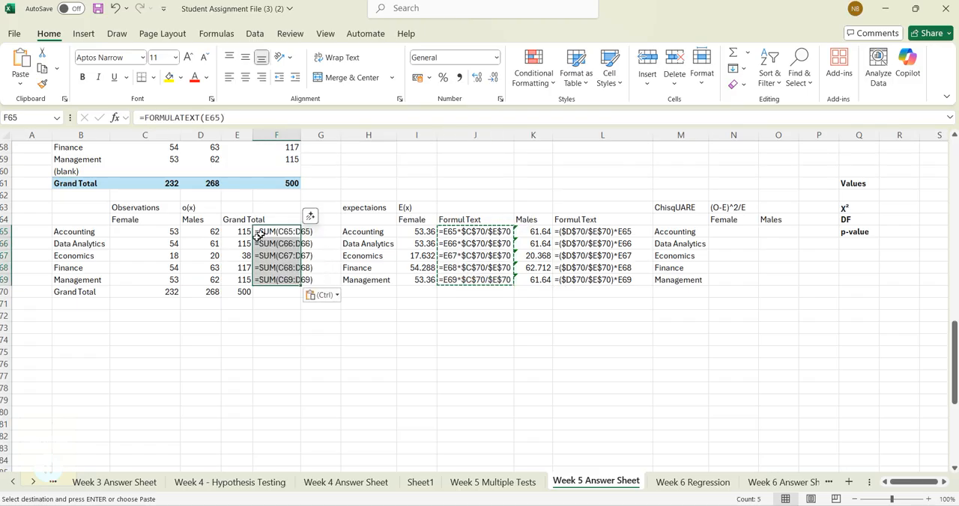
- Fit column F to its contents and extend the formula text to the Grand Total row in F70
left_click(277, 302)
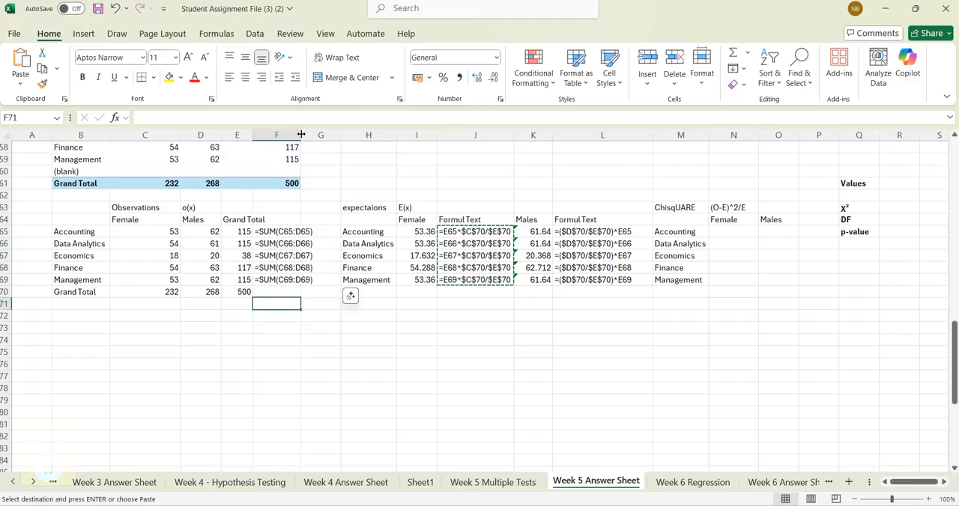
double_click(301, 135)
left_click(303, 279)
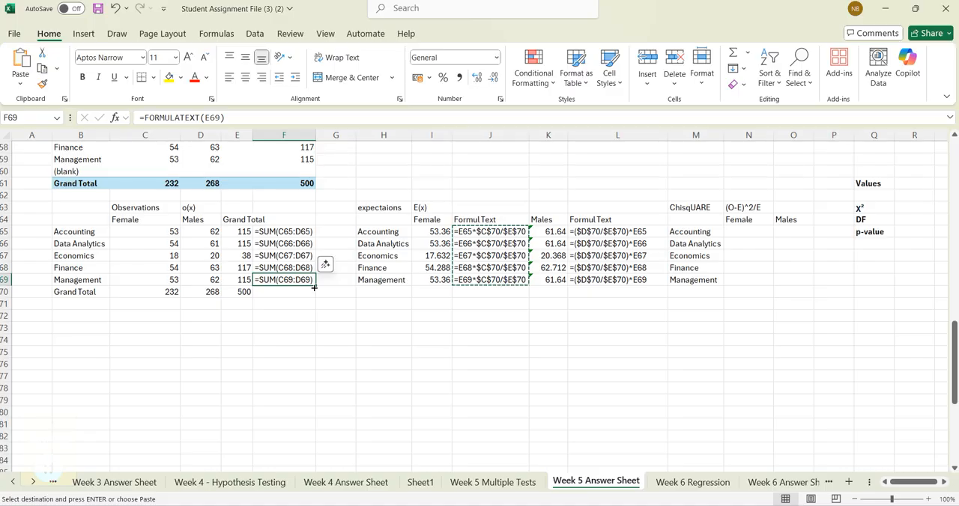
left_click_drag(316, 285, 317, 296)
- Try to copy the FORMULATEXT formula from F70 into C71 below the female grand total
left_click(276, 291)
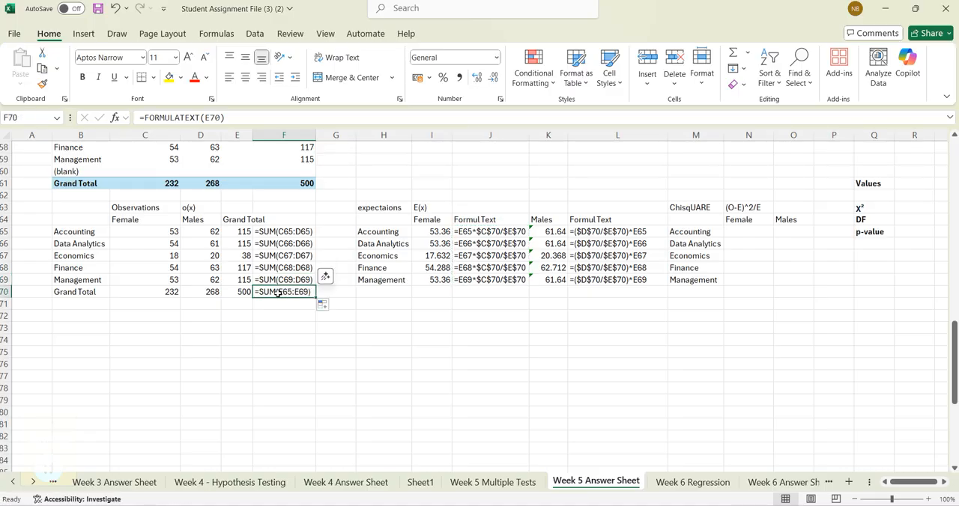
key("ctrl+c")
left_click(163, 305)
key("ctrl+v")
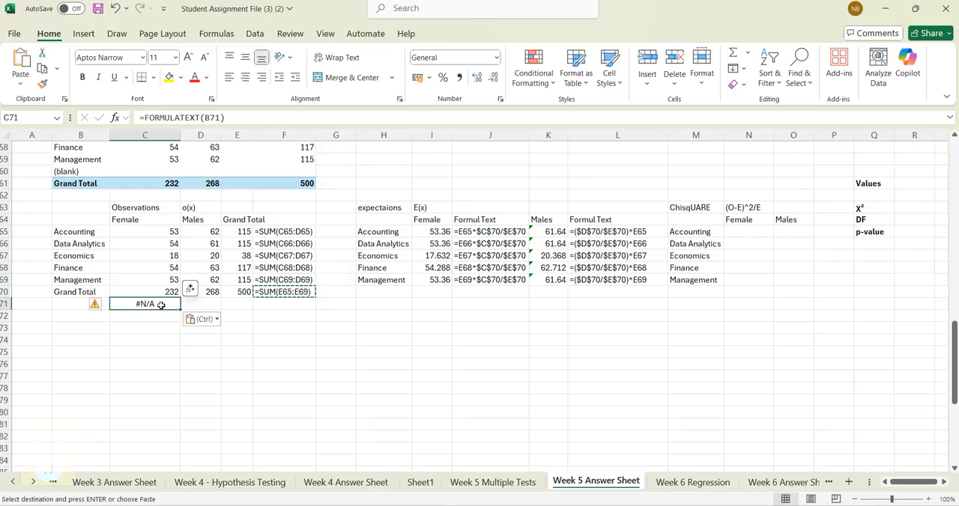
- Enter =FORMULATEXT(C70) in C71 to display the formula behind the female grand total
type("=")
left_click(170, 291)
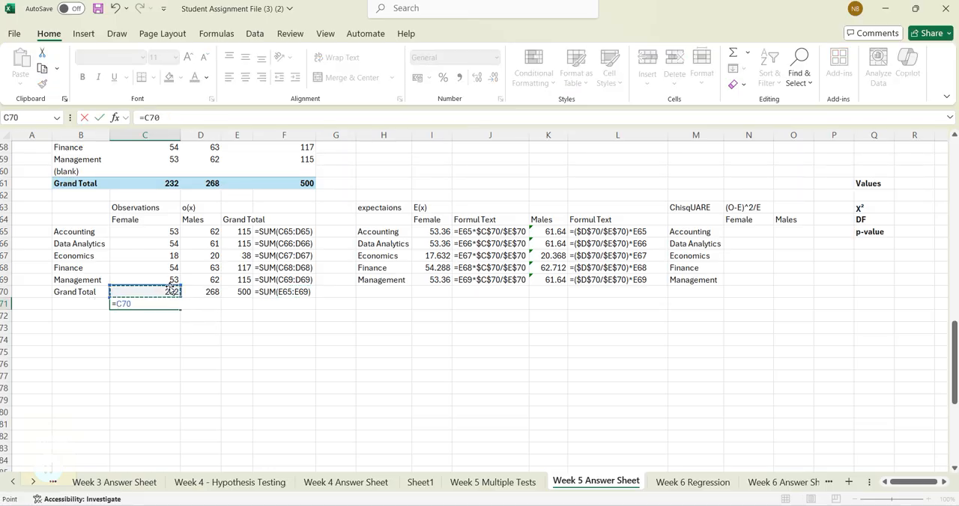
type("Fo")
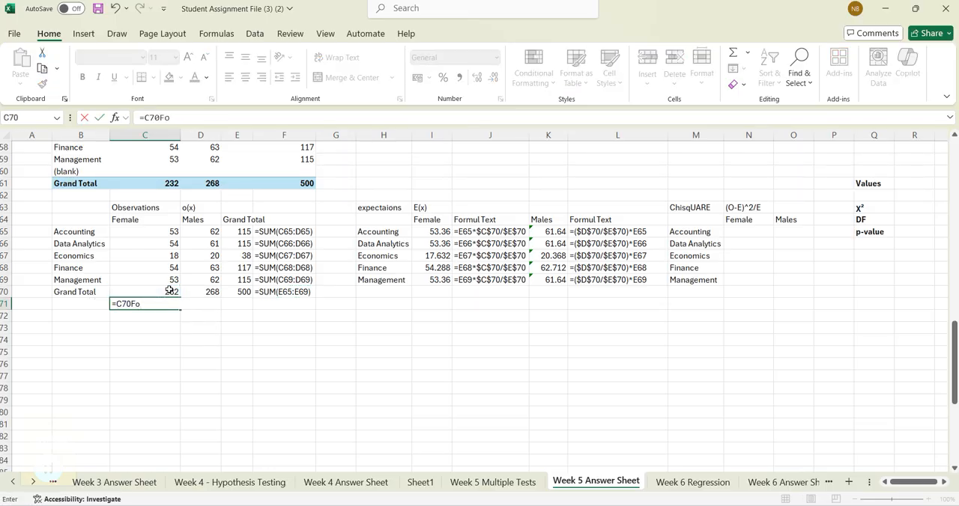
key("BackSpace")
key("BackSpace")
key("BackSpace")
key("BackSpace")
key("BackSpace")
type("form")
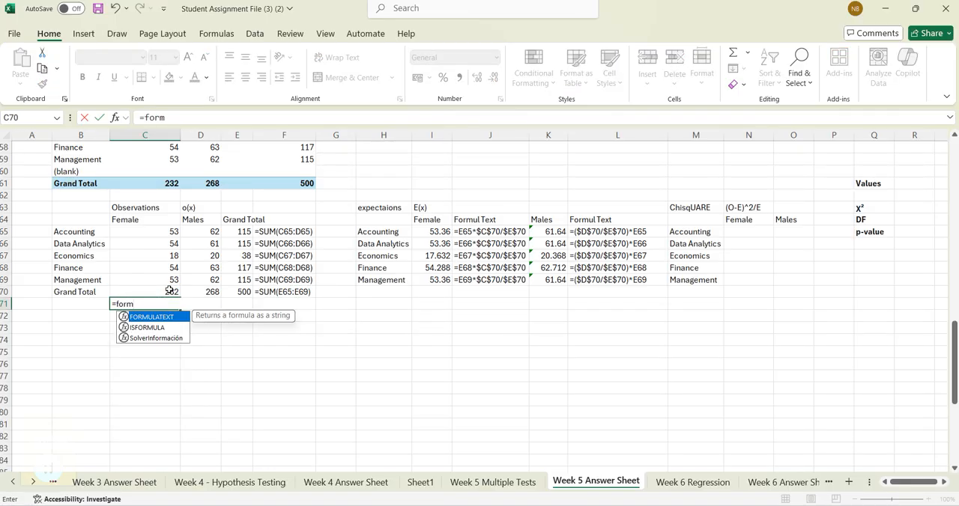
type("u")
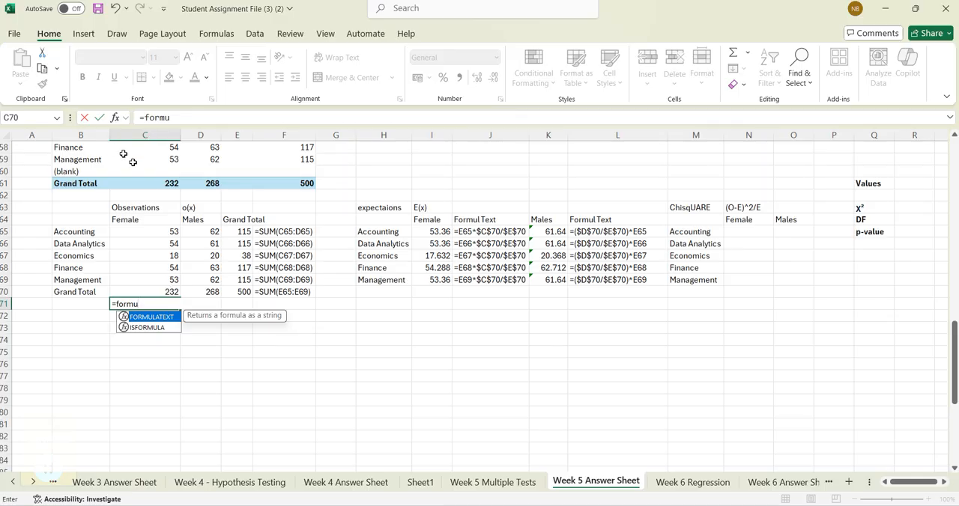
double_click(154, 317)
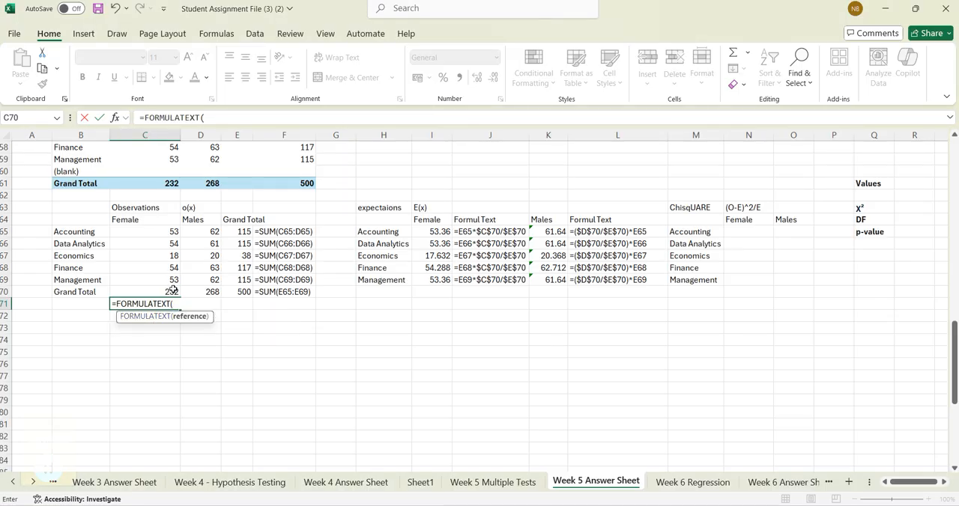
left_click(173, 291)
type(")")
key("Return")
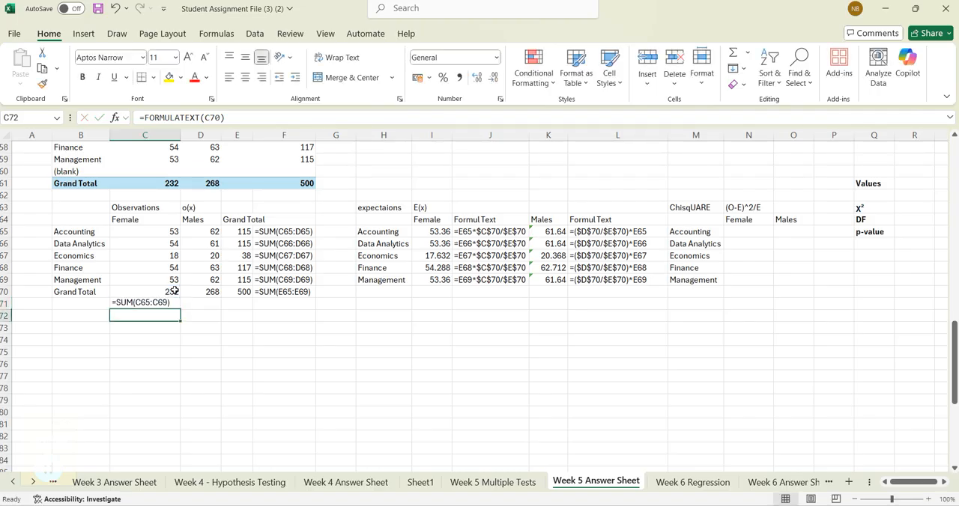
- Fill the FORMULATEXT formula from C71 across to D71 below the male grand total
left_click(162, 301)
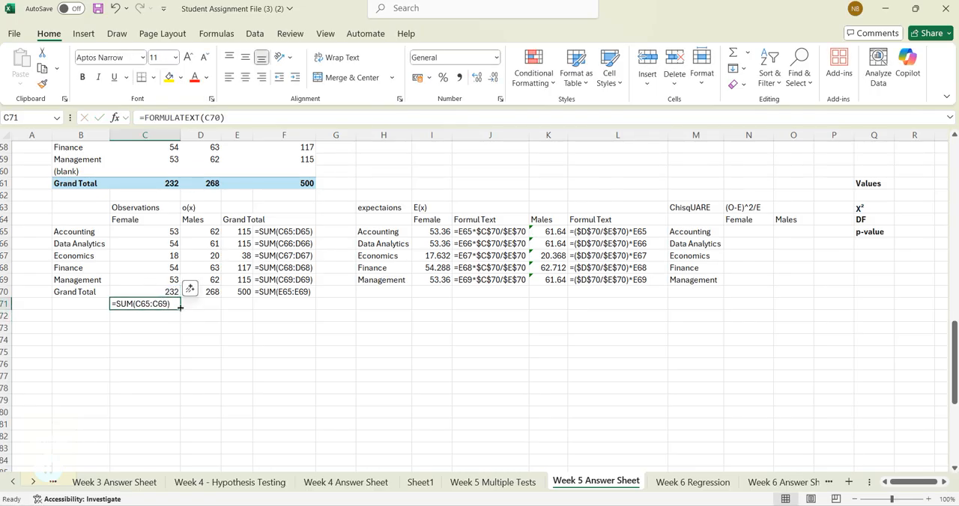
left_click_drag(180, 307, 213, 310)
left_click(310, 355)
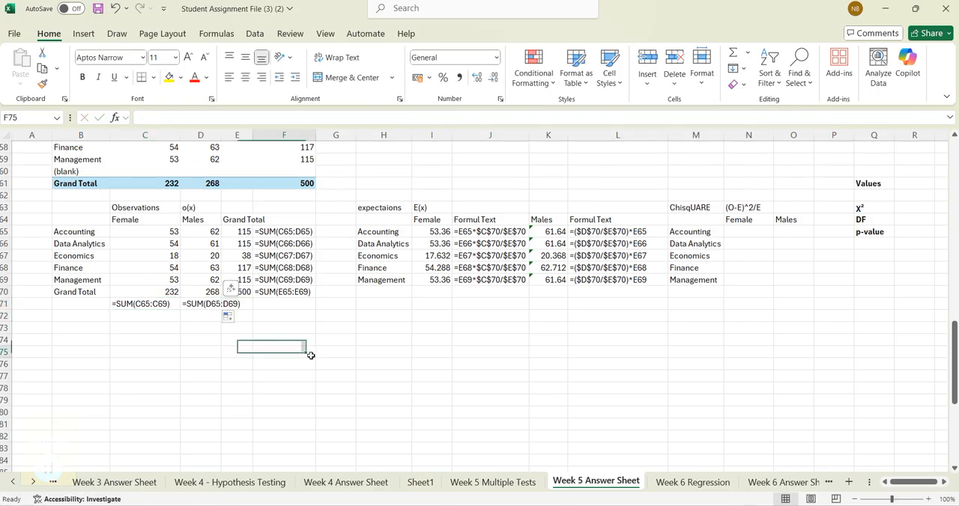
left_click(504, 362)
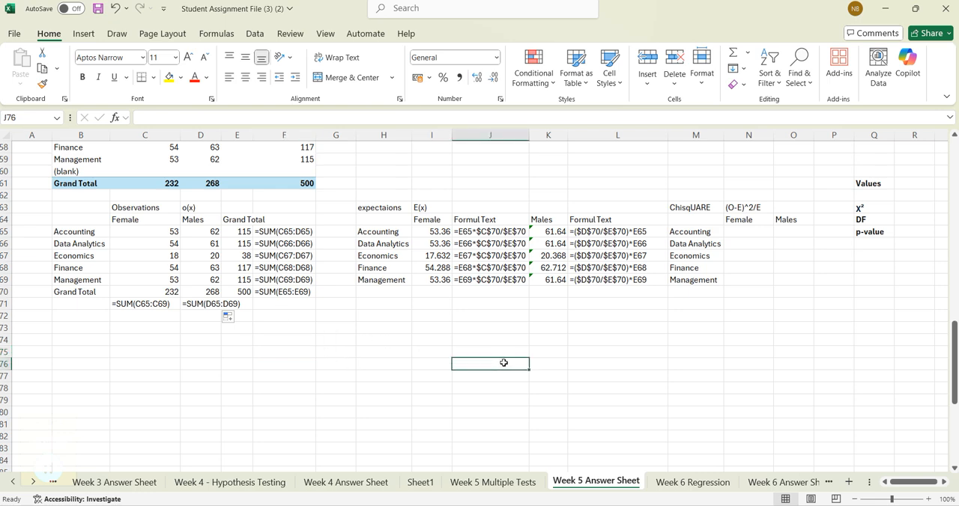
- Enter =(C65-I65)^2/I65 in N65 as the female Accounting chi-square component
left_click(142, 207)
left_click(418, 208)
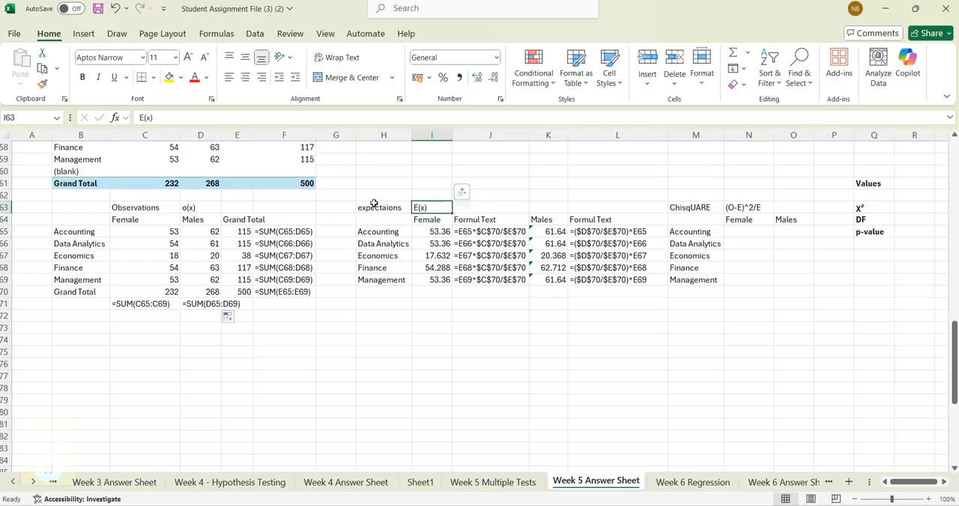
left_click(743, 237)
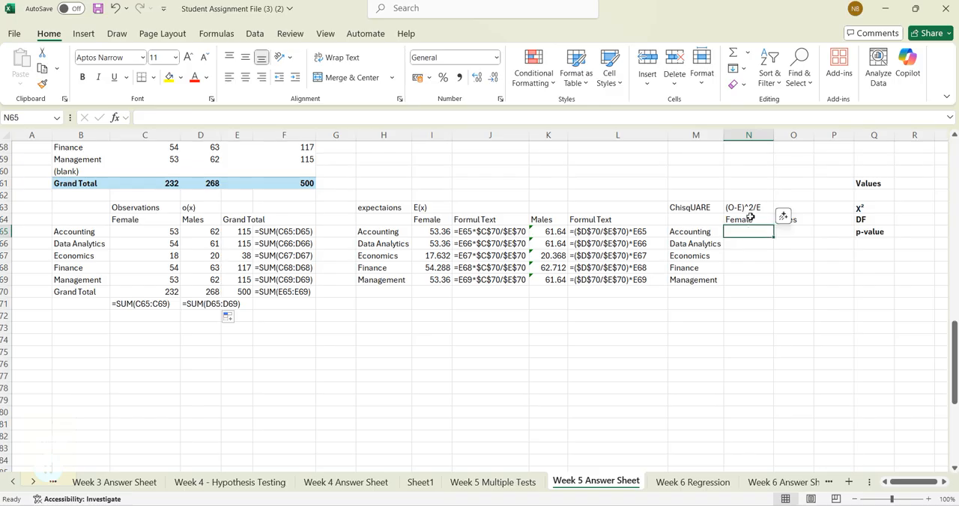
type("(")
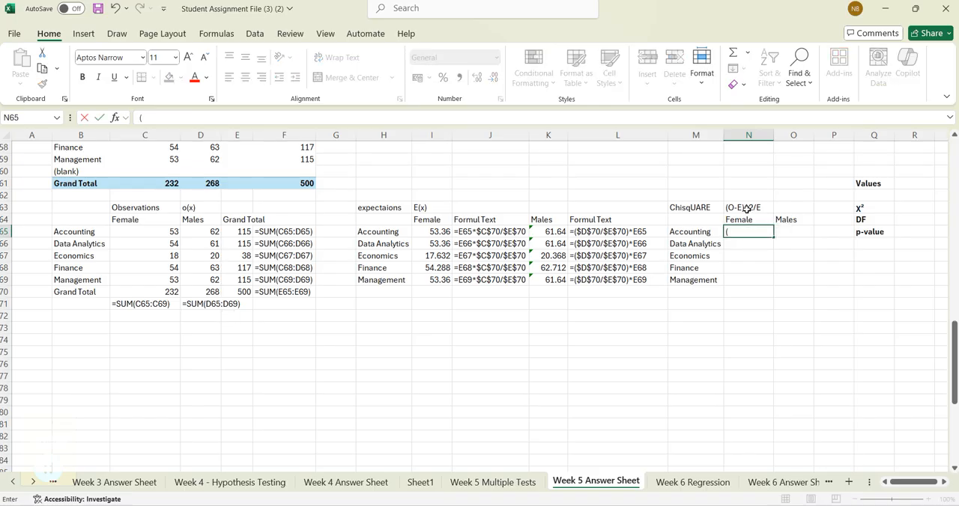
type("=")
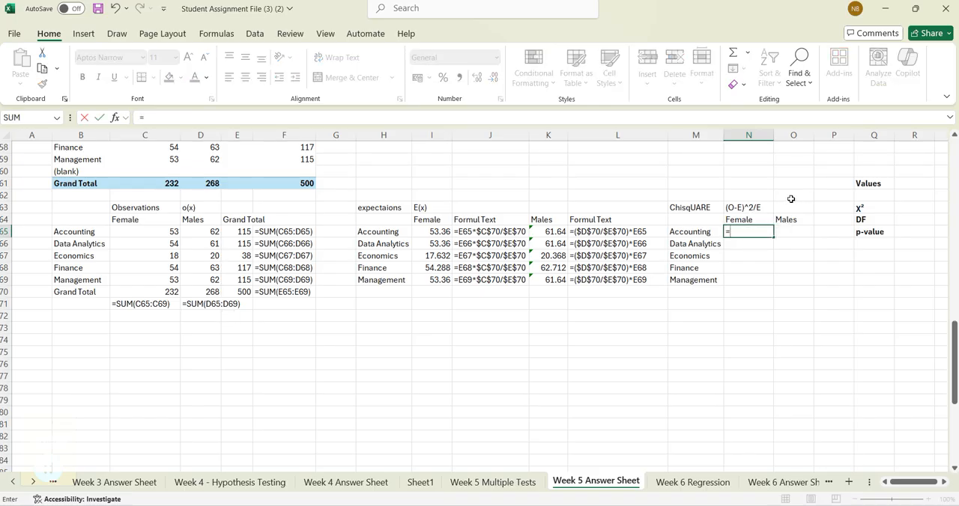
type("(")
left_click(166, 232)
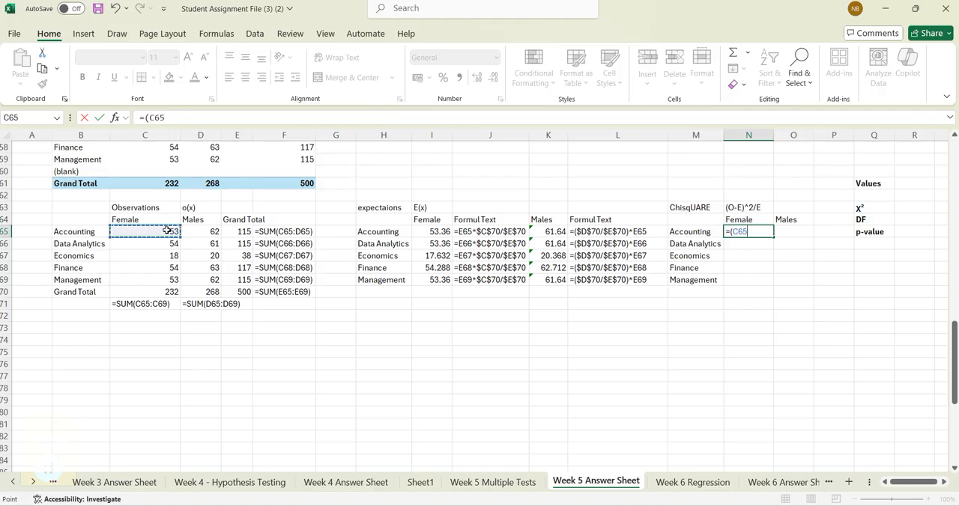
type("-")
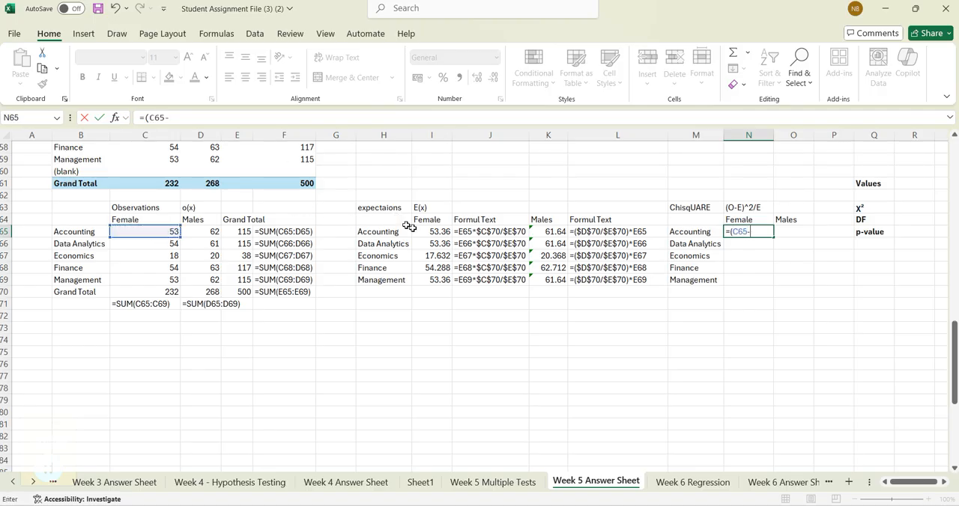
left_click(433, 233)
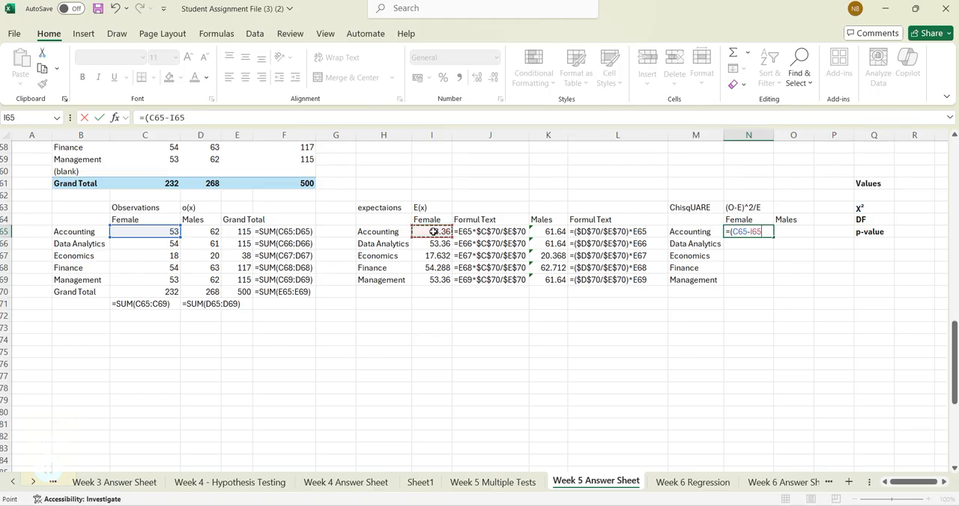
type(")^2/")
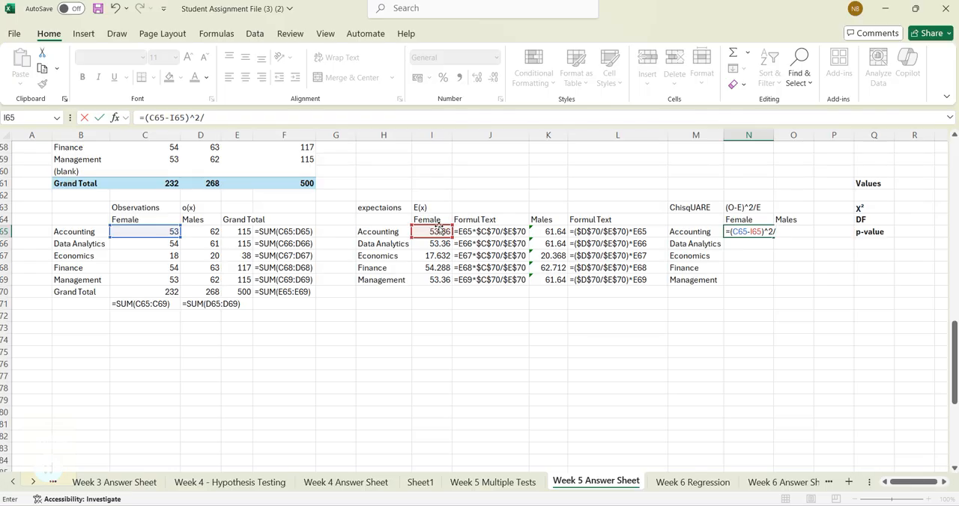
left_click(441, 232)
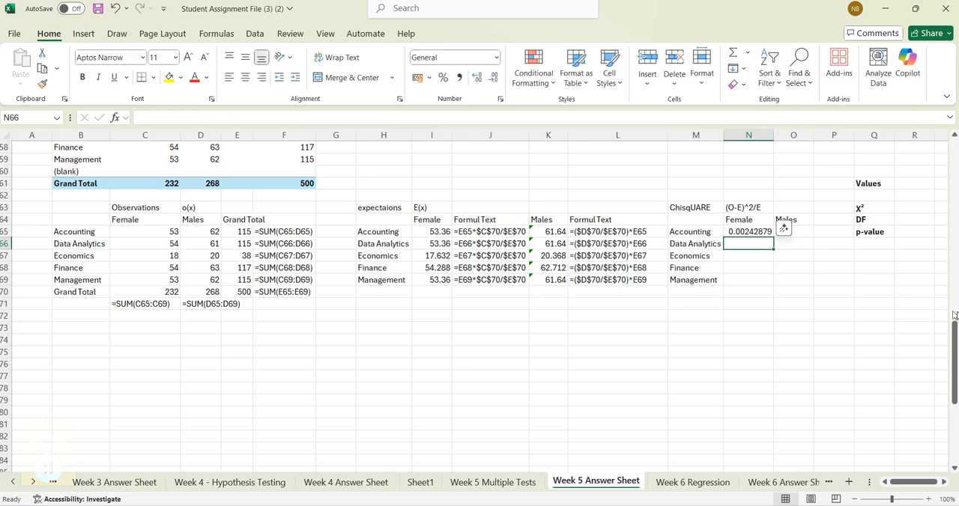
- Fill the female chi-square formula from N65 down to Management in N69
left_click(759, 231)
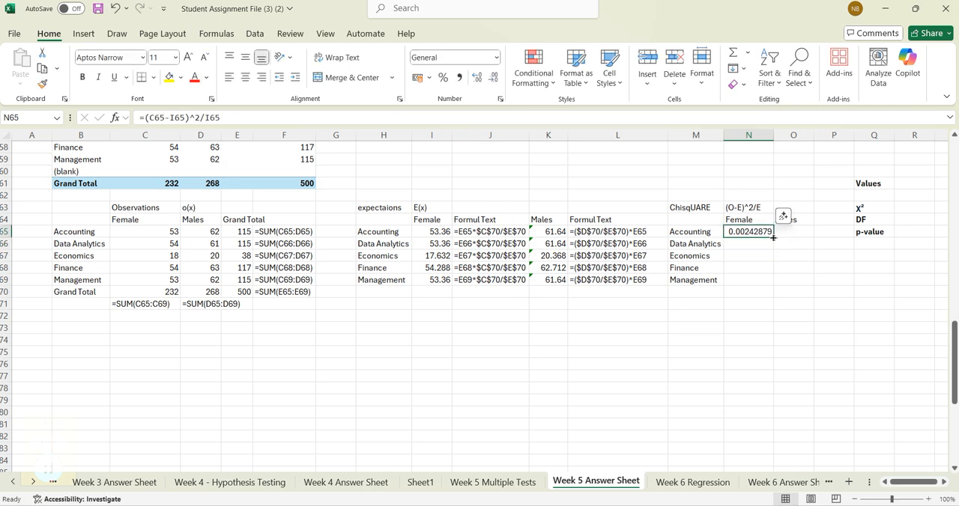
left_click_drag(772, 235, 774, 286)
left_click(762, 304)
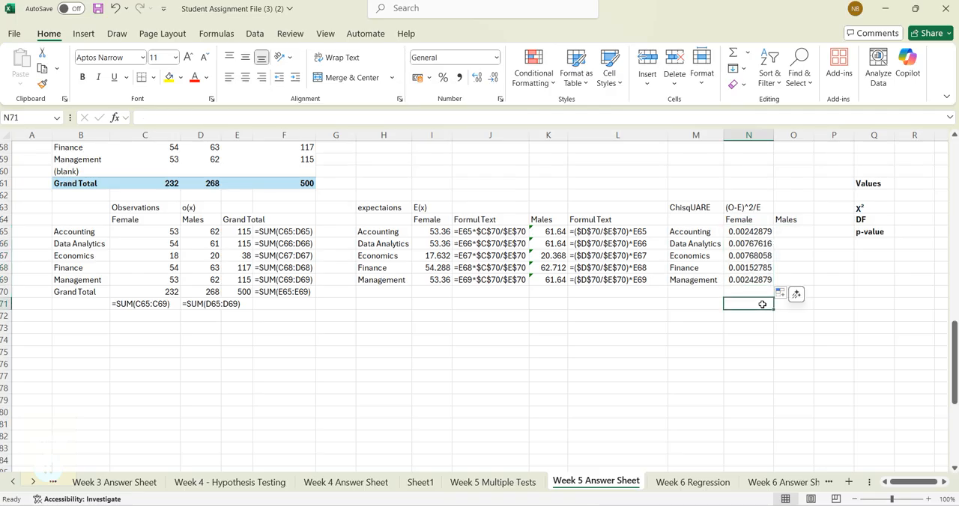
- Enter =(D65-K65)^2/K65 in O65 as the male Accounting chi-square component
left_click(796, 234)
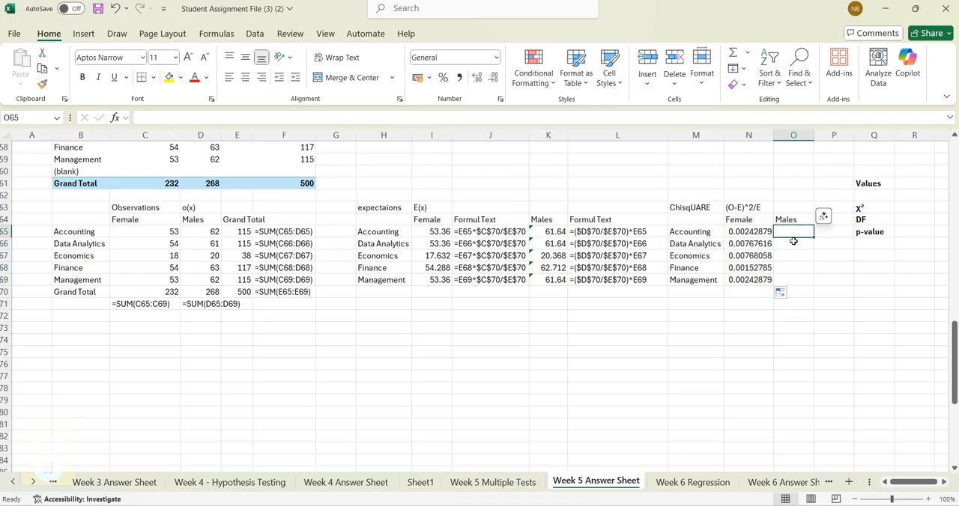
type("=")
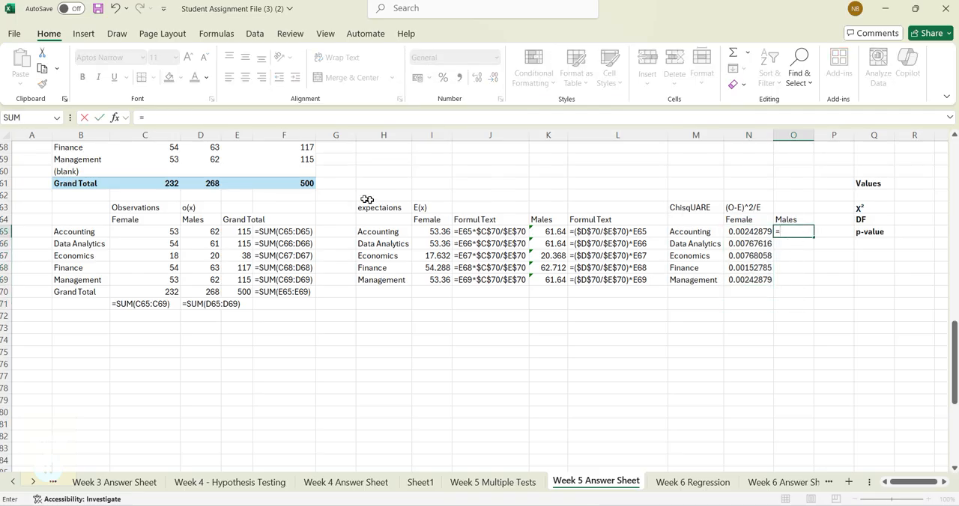
left_click(216, 231)
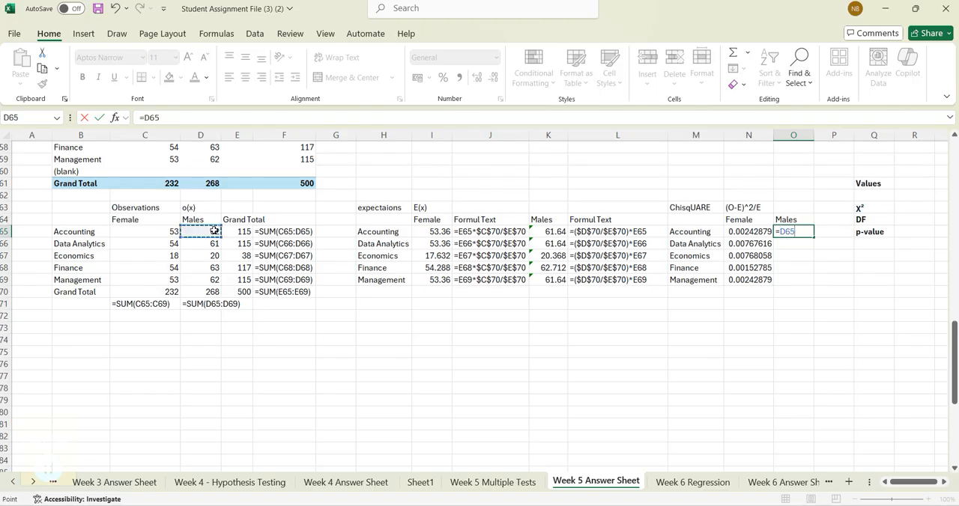
left_click(148, 117)
type("(D65")
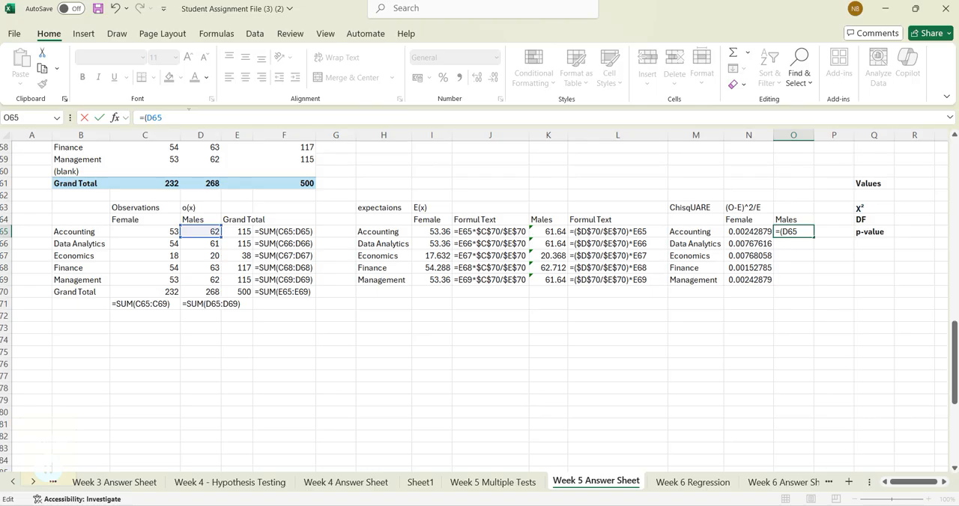
type("-")
left_click(554, 234)
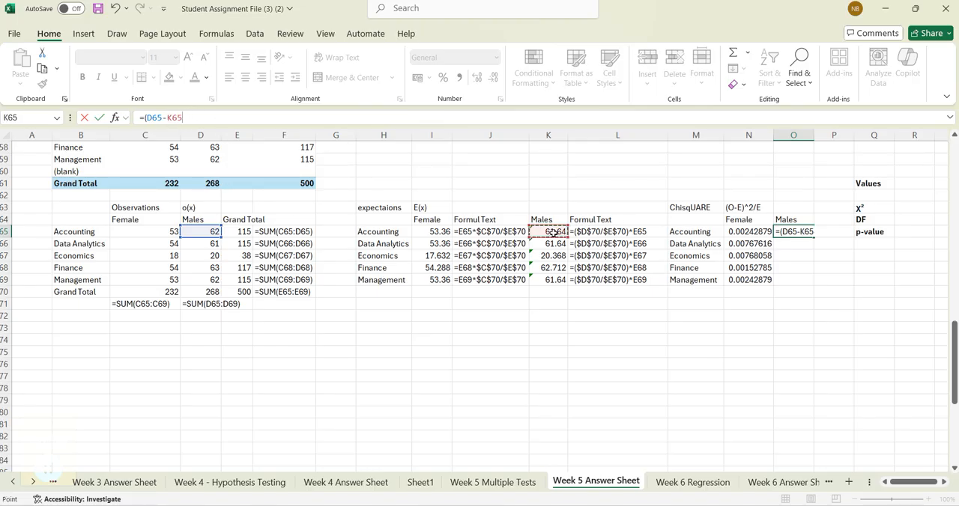
type(")^2/")
left_click(550, 232)
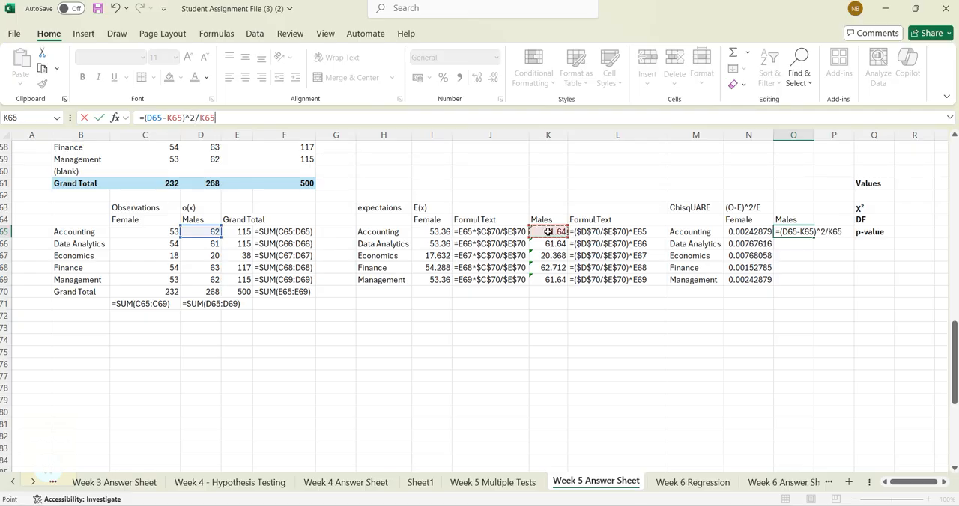
key("Return")
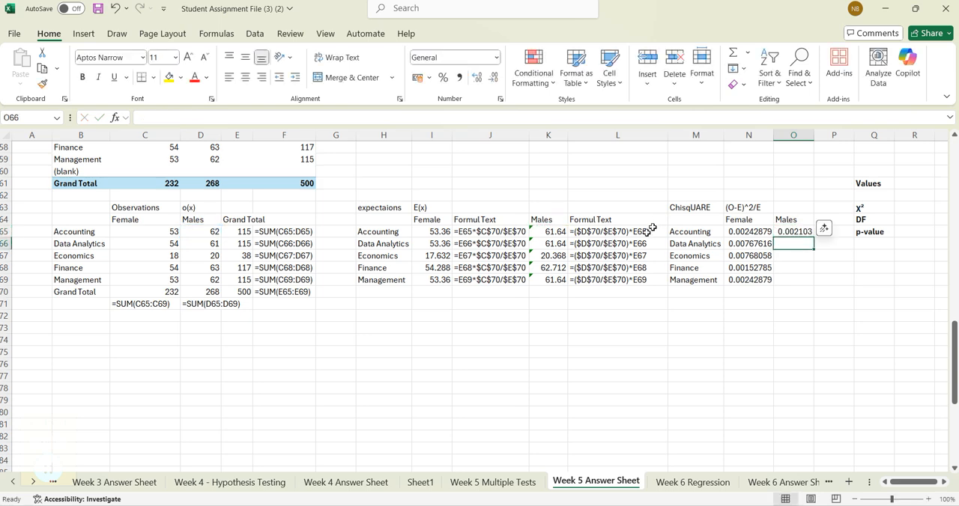
- Fill the male chi-square formula from O65 down to Management in O69
left_click(796, 232)
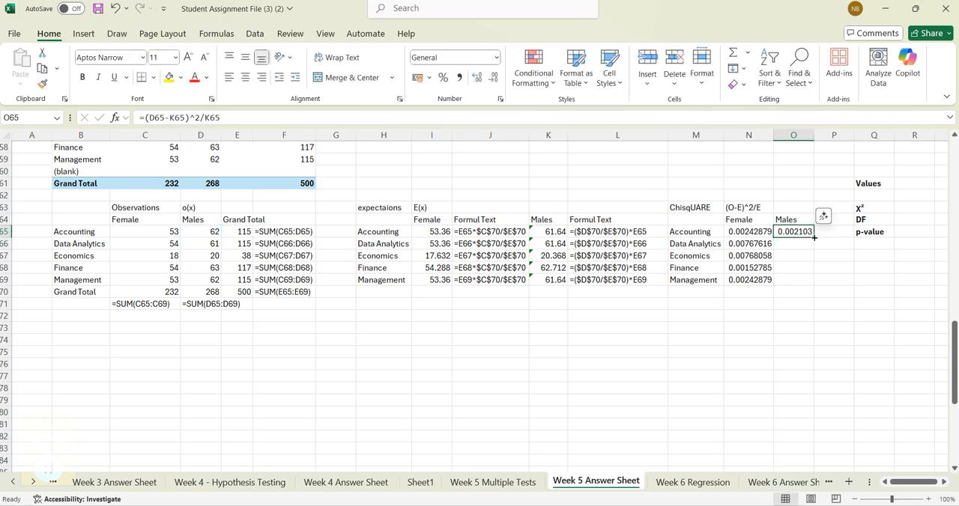
left_click_drag(814, 237, 813, 285)
left_click(721, 384)
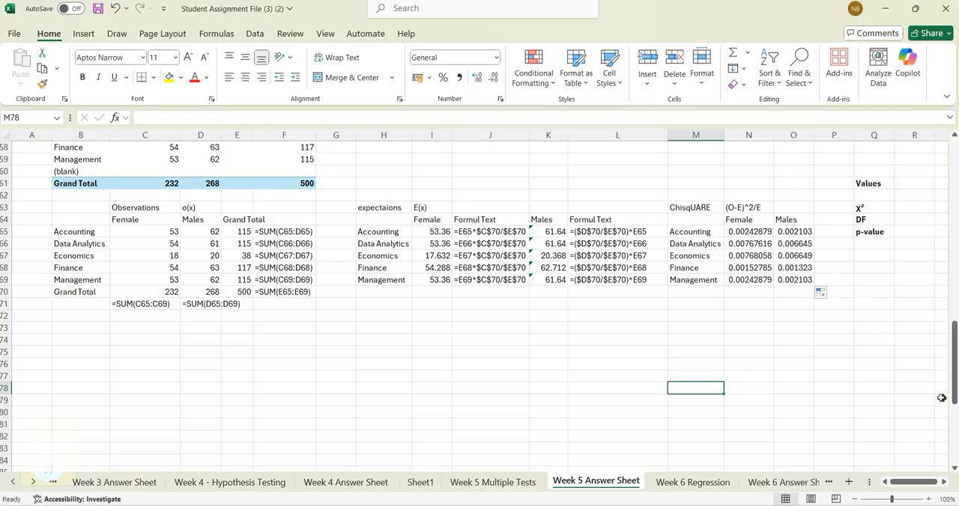
- Enter =SUM(N65:O69) in R63 as the χ² value
left_click(945, 483)
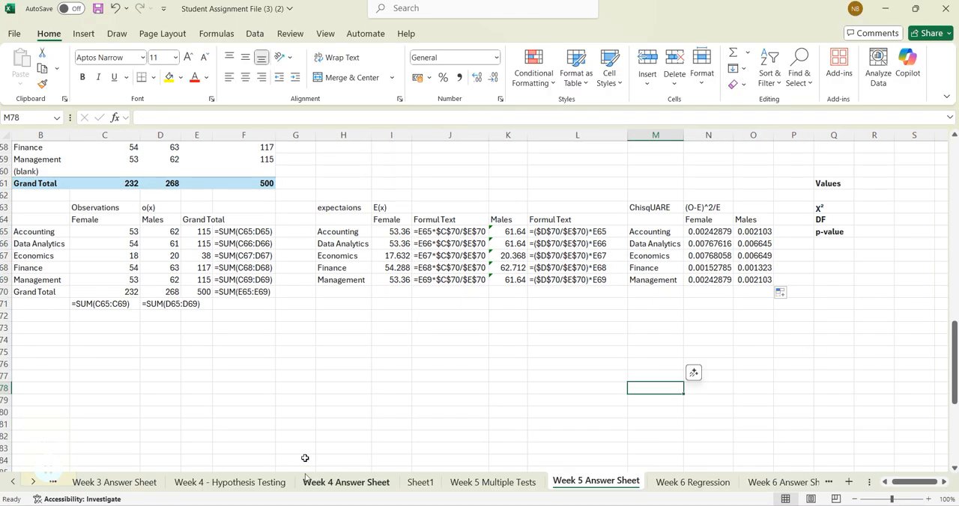
left_click(867, 208)
type("=")
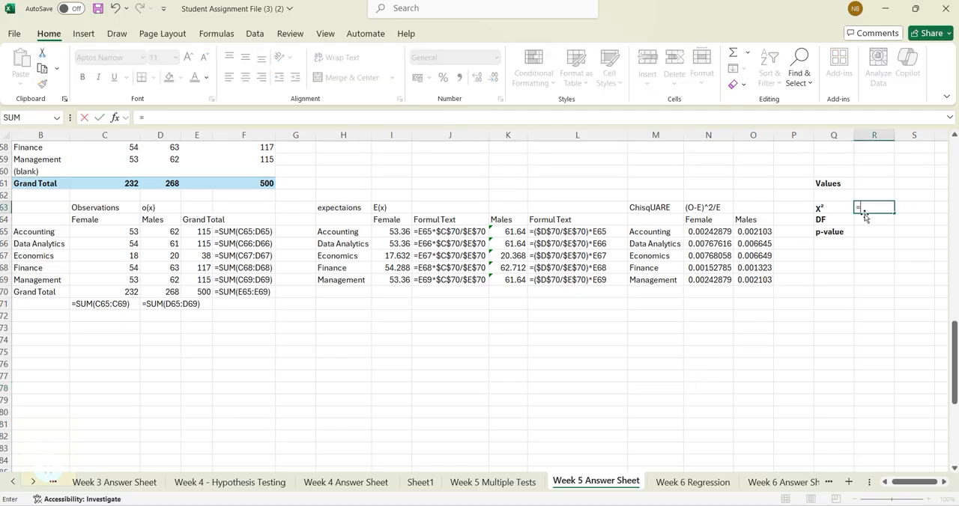
type("s")
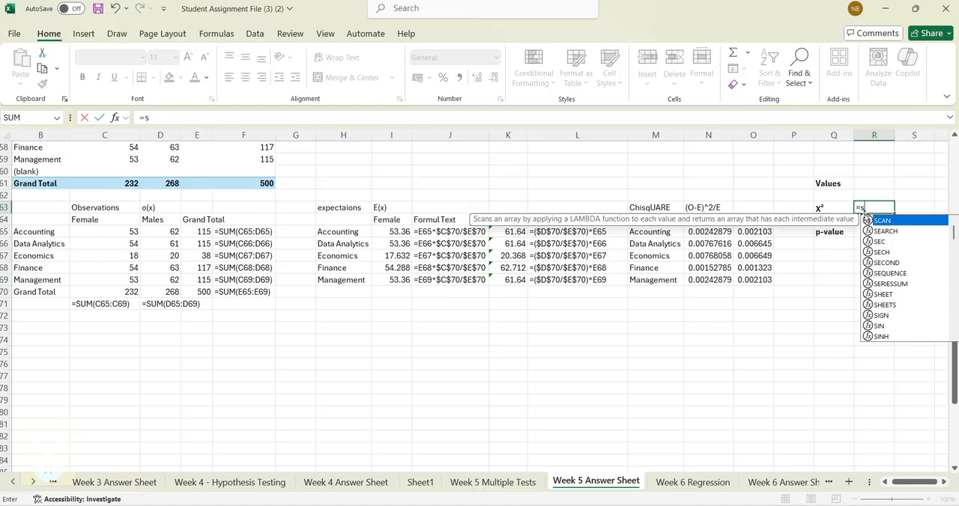
type("um")
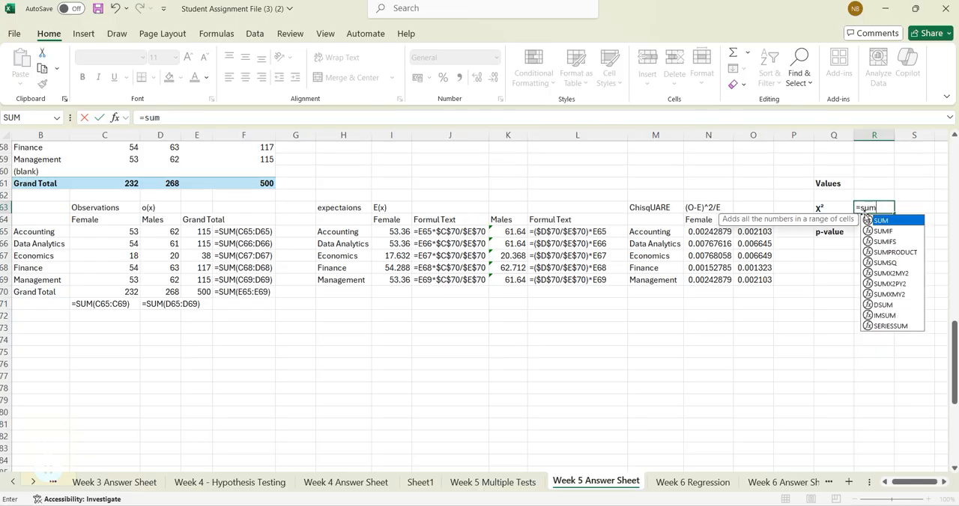
type("(")
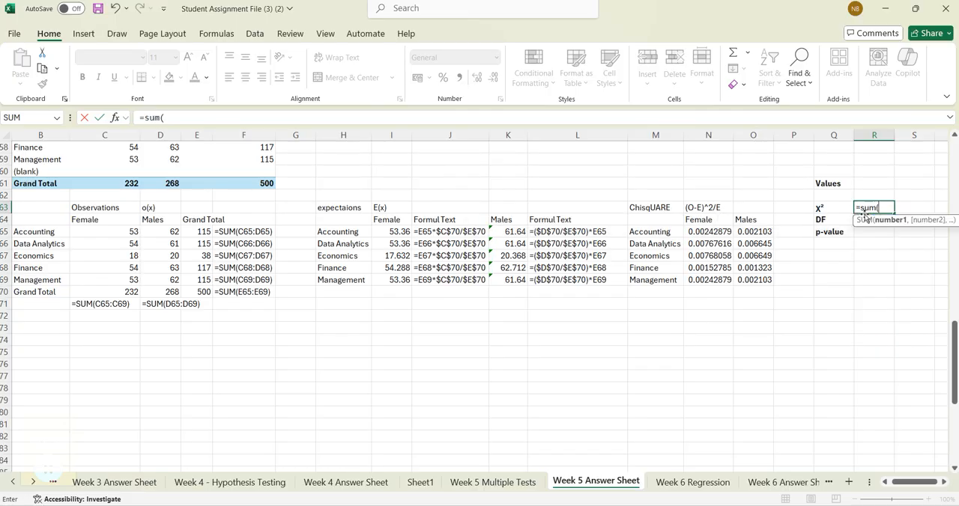
left_click(712, 232)
left_click_drag(713, 232, 755, 280)
type(")")
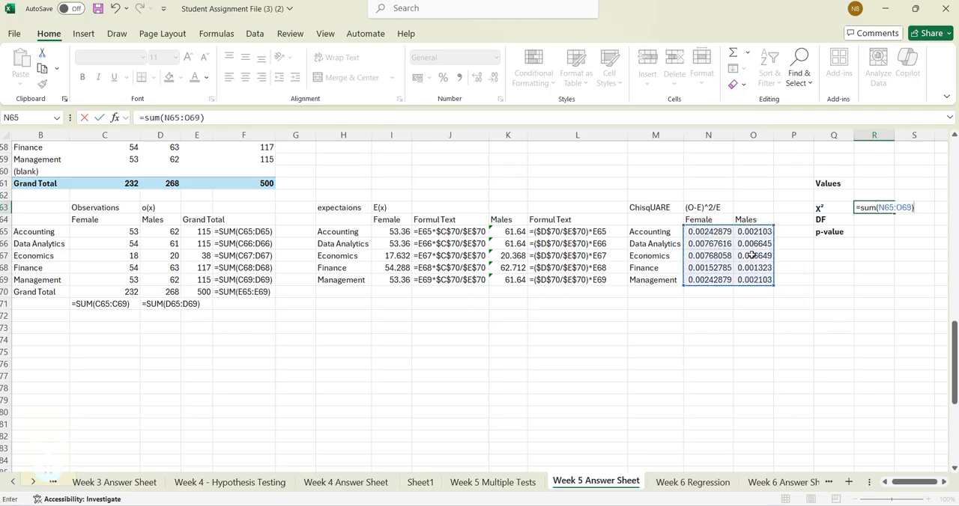
key("Return")
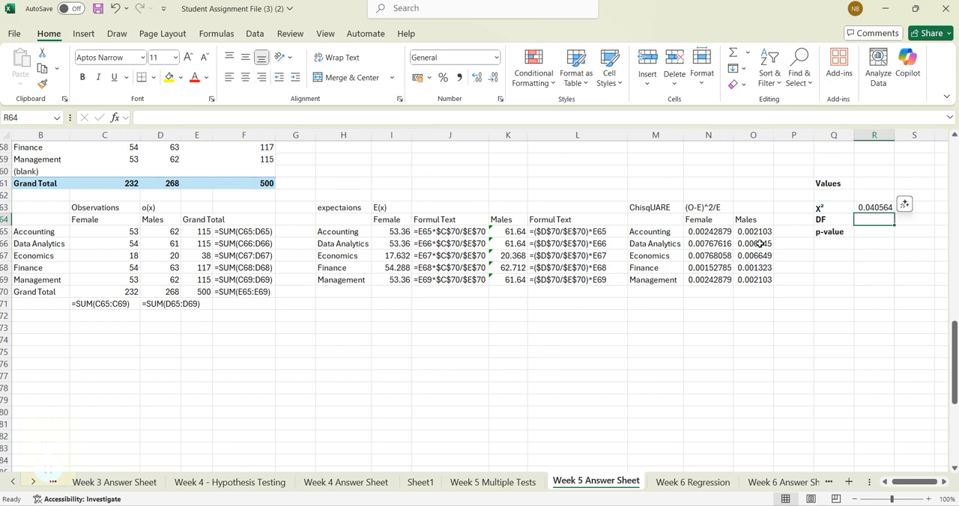
- Start the DF formula in R64 with the major factor =(COUNTA(M65:M69)-1)
left_click_drag(656, 232, 658, 280)
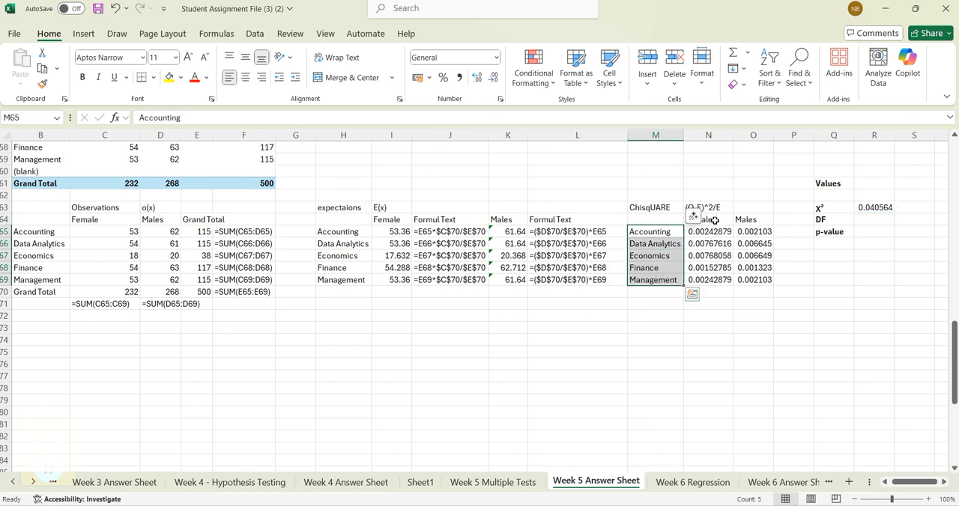
left_click_drag(709, 219, 749, 220)
left_click(872, 219)
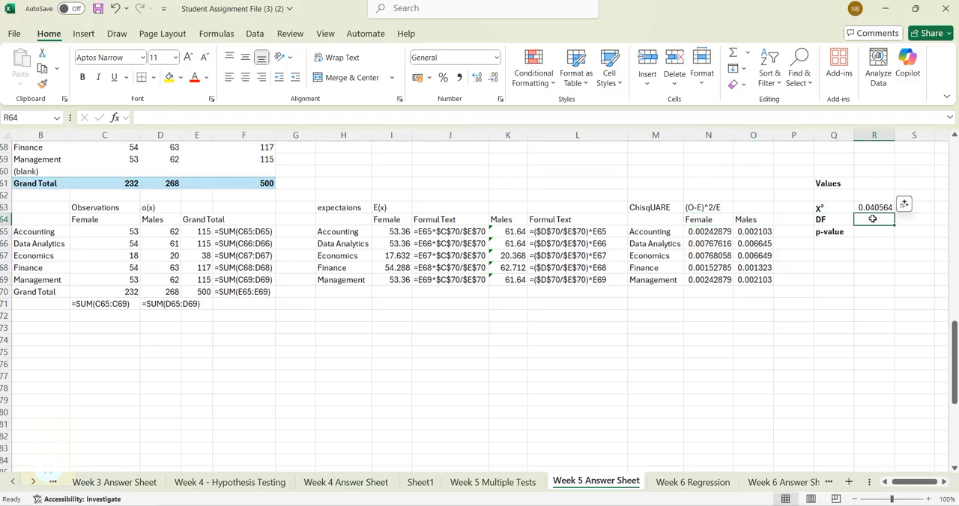
type("=(")
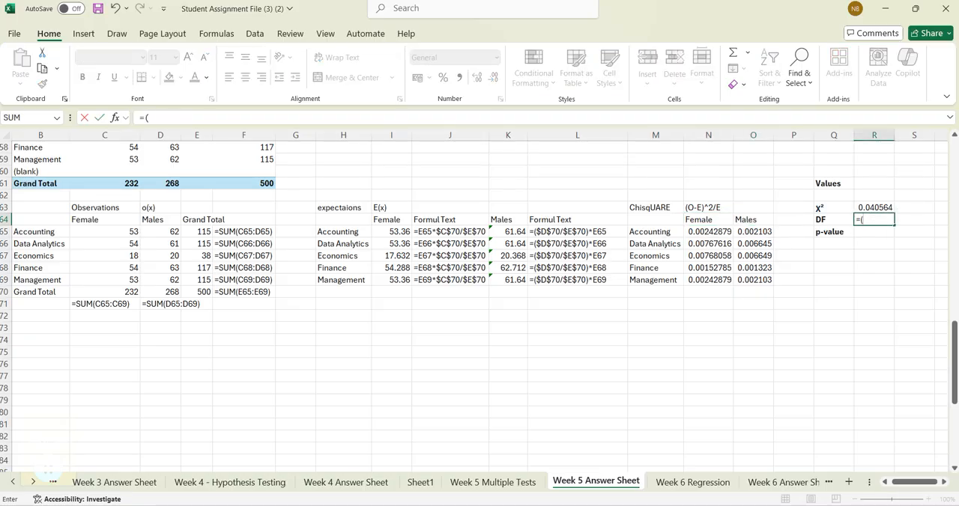
type("count")
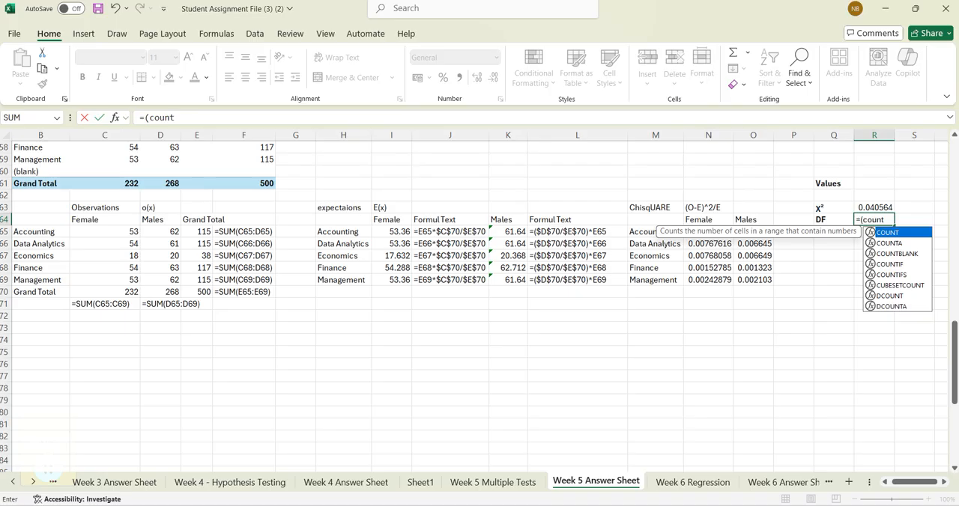
double_click(889, 243)
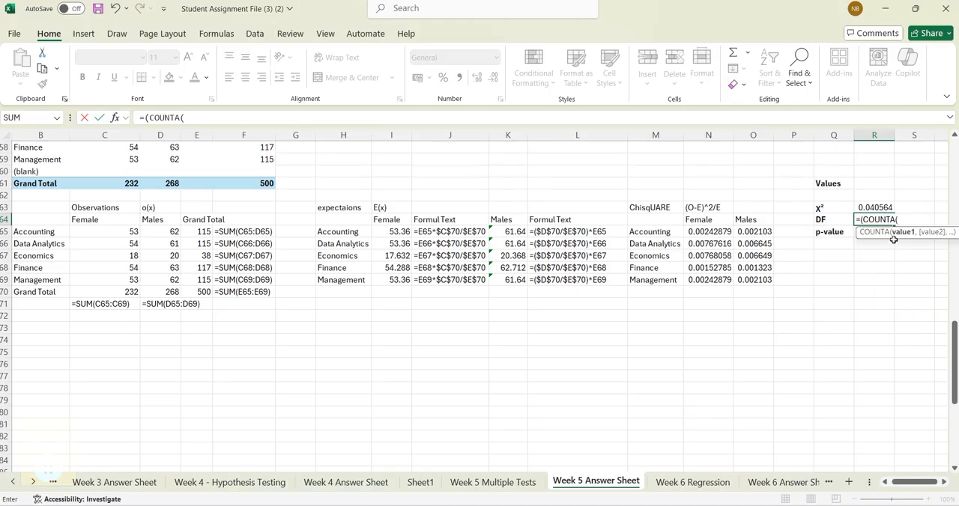
left_click_drag(649, 231, 646, 275)
type(")-1")
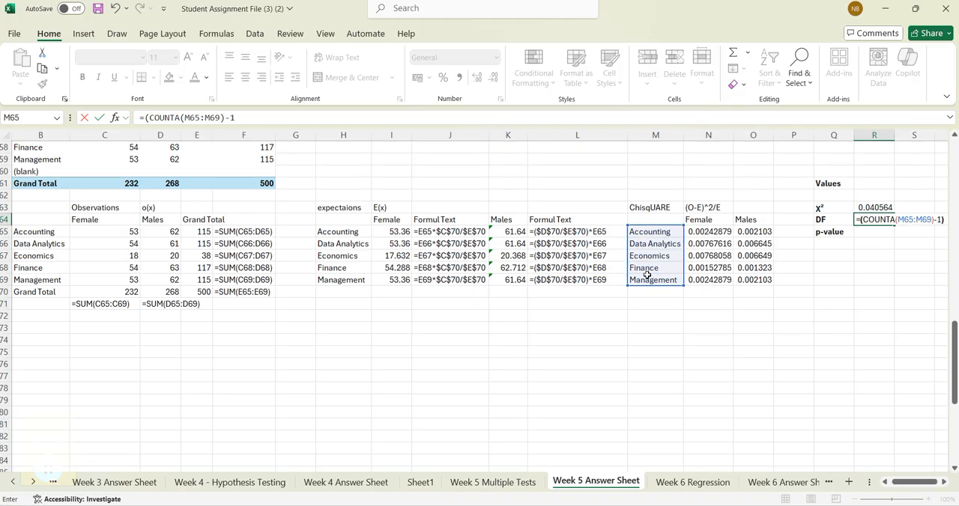
type(")*(count")
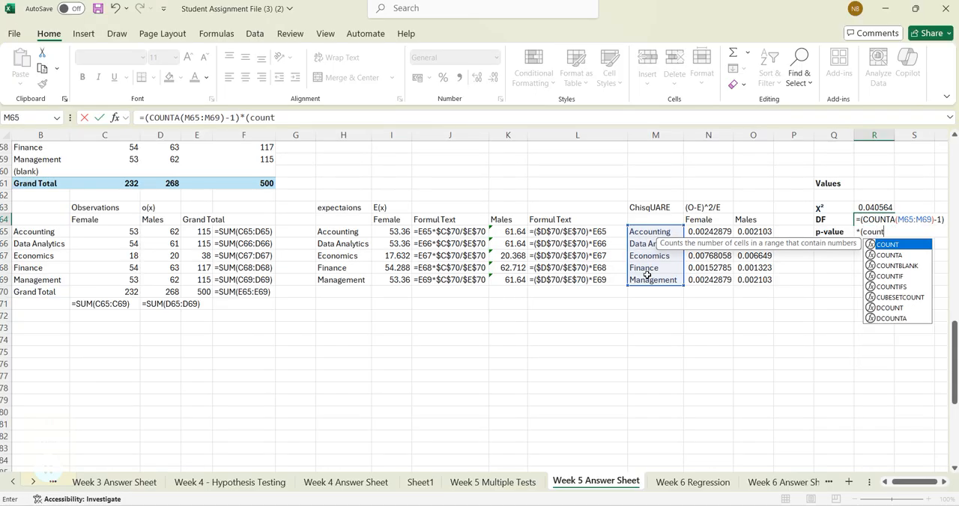
type("a(")
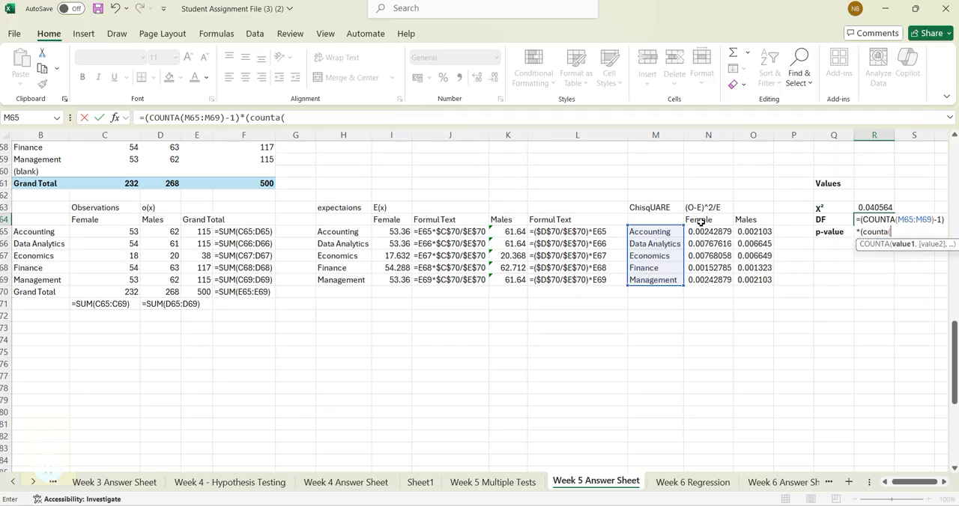
- Try to complete the DF formula in R64 with the gender factor *(COUNTA(N64:O64-1)), accepting the proposed bracket correction
left_click_drag(700, 220, 738, 220)
type("-1")
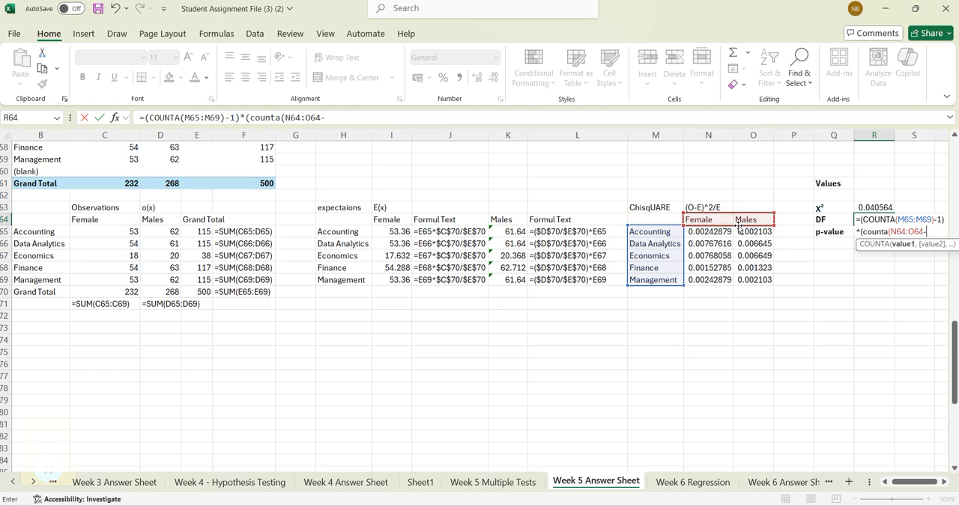
type(")")
key("Return")
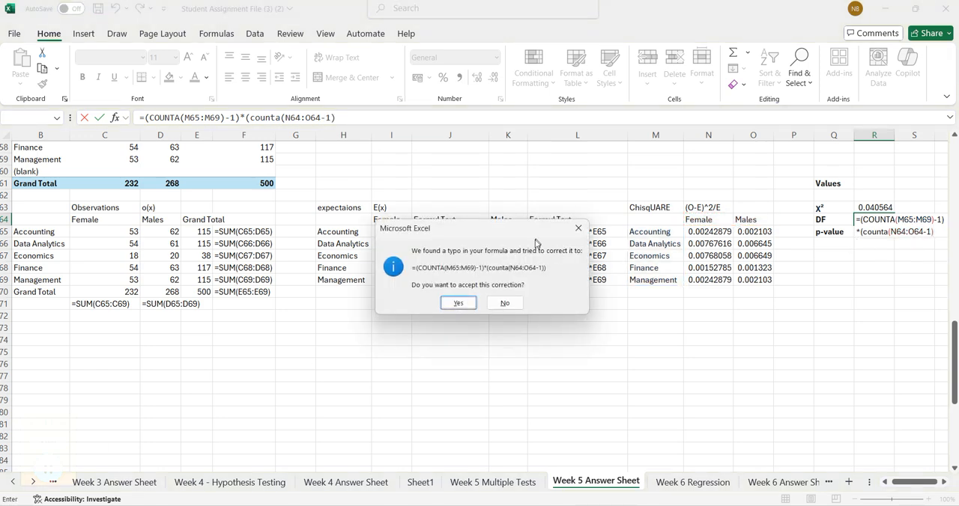
left_click(462, 304)
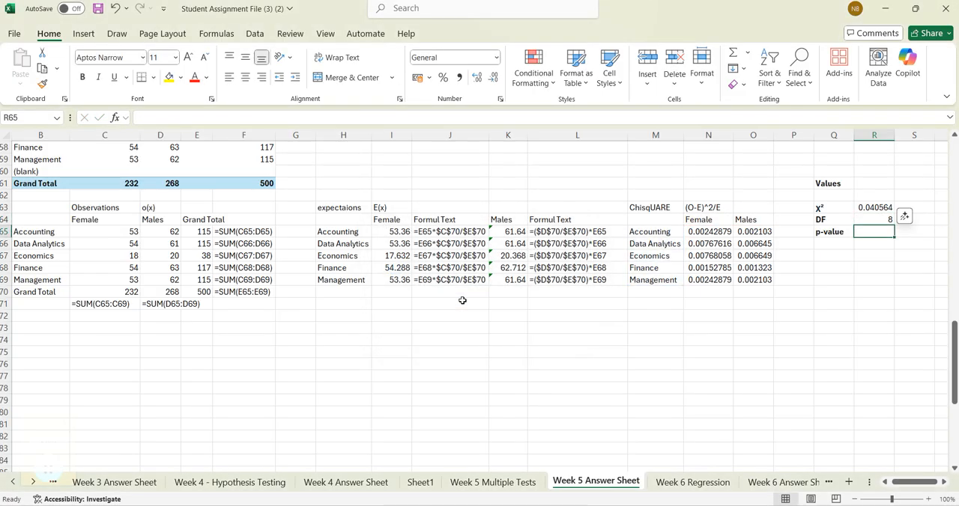
- Remove the gender factor from the DF formula in R64, leaving =(COUNTA(M65:M69)-1)
left_click(881, 218)
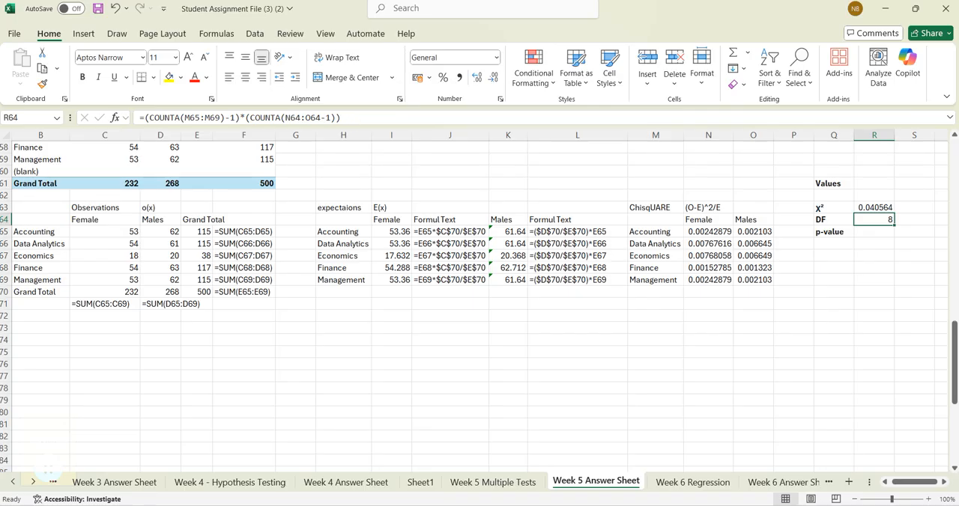
left_click(357, 118)
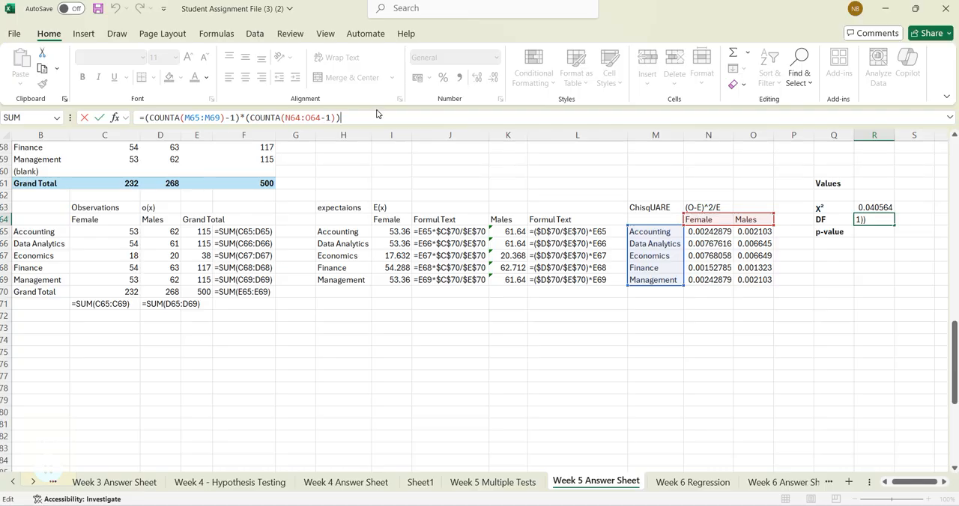
left_click_drag(342, 118, 240, 117)
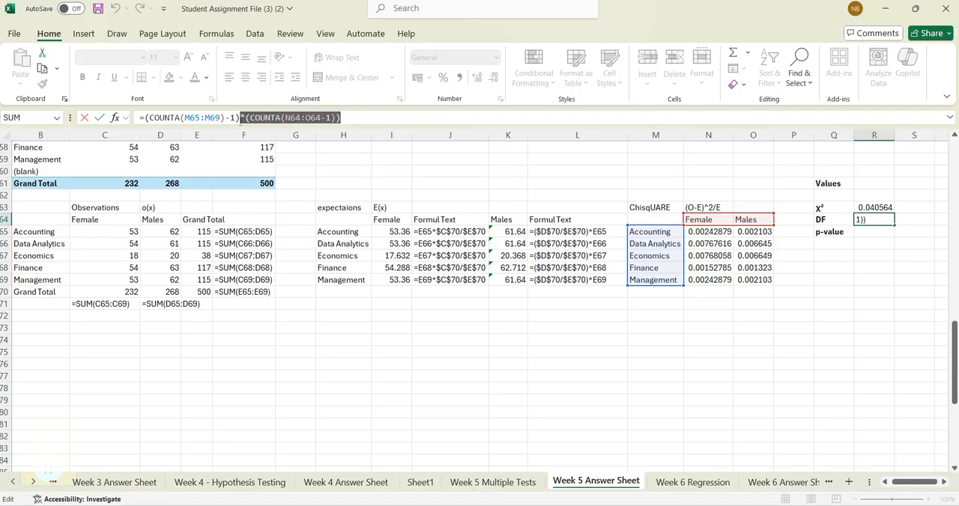
key("BackSpace")
key("Return")
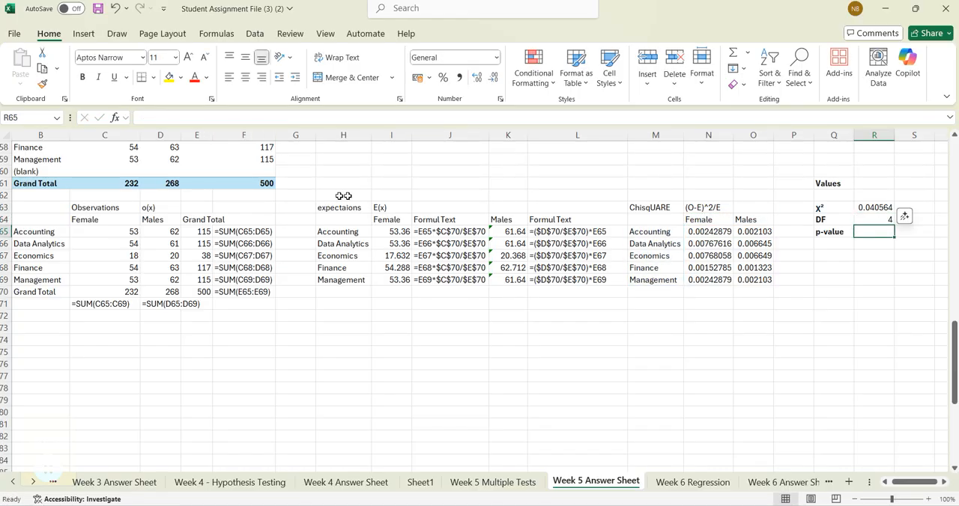
- Enter =COUNTA(N64:O64) in S64 to check the count of gender columns separately
left_click(870, 219)
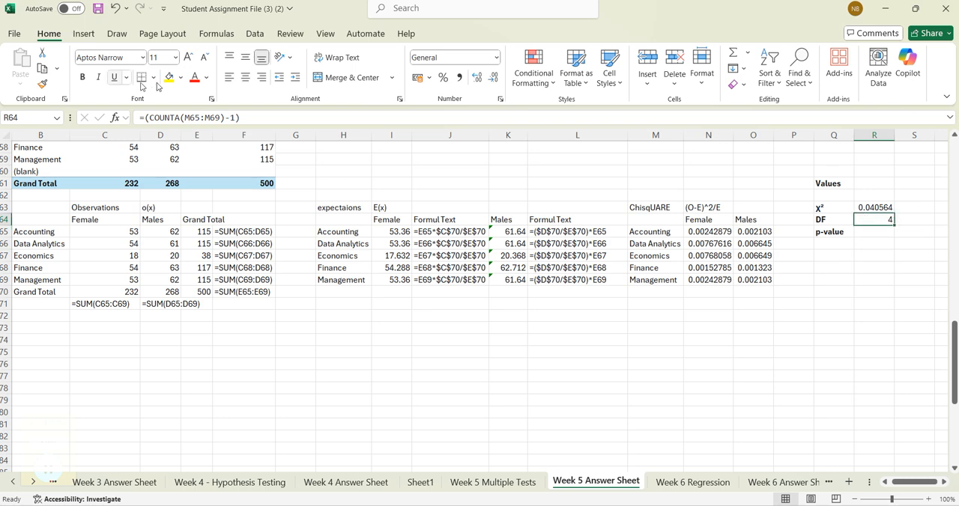
left_click(918, 218)
type("=")
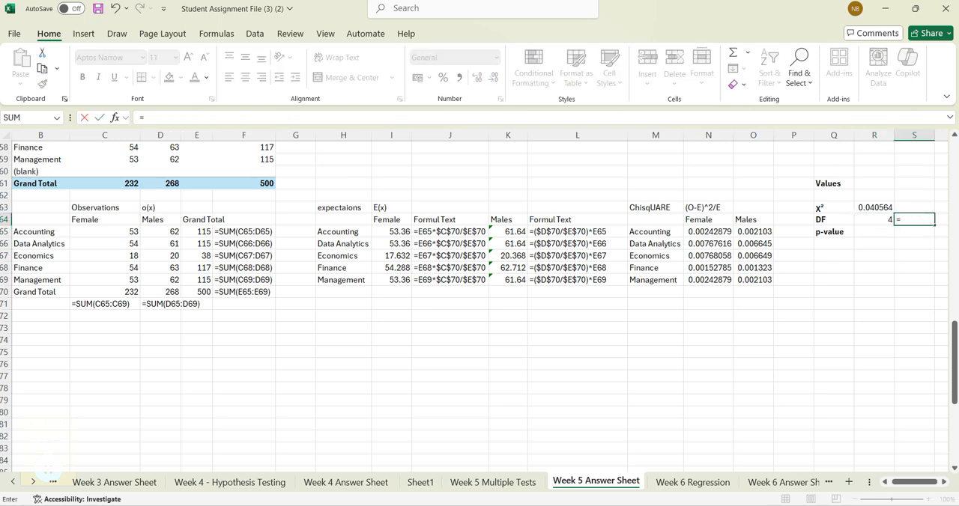
type("coutn")
key("BackSpace")
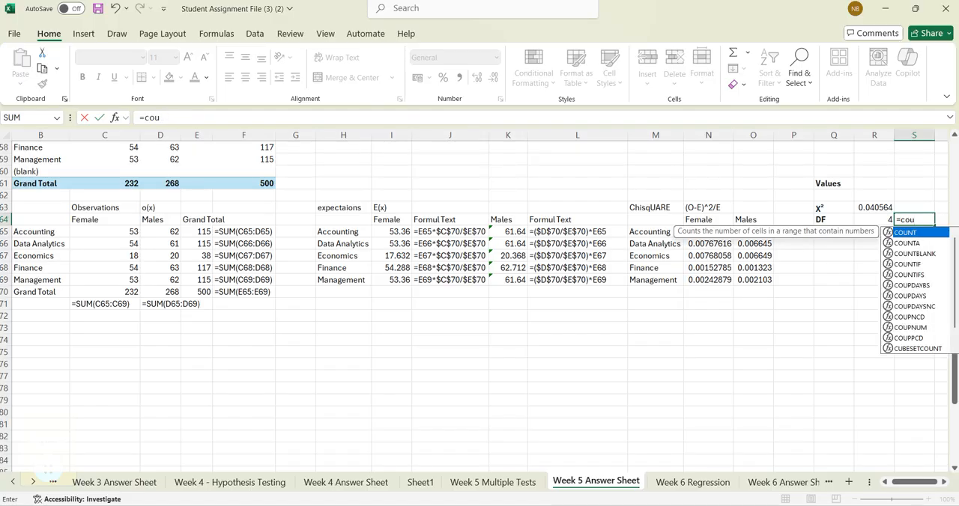
left_click(913, 247)
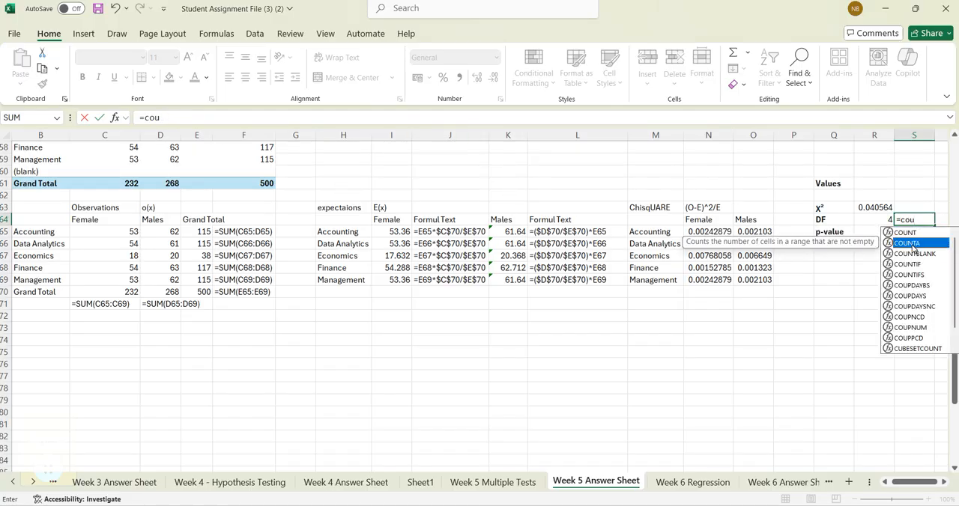
double_click(914, 243)
left_click_drag(702, 220, 740, 219)
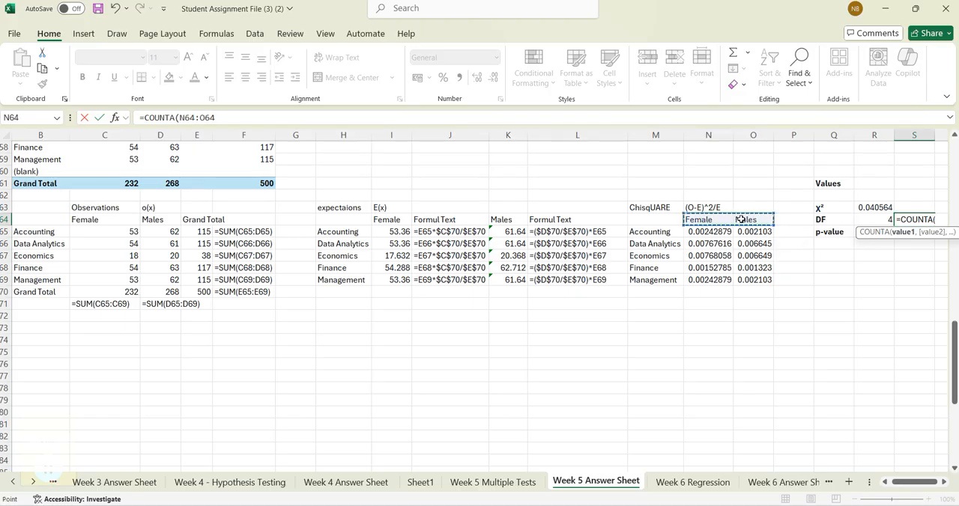
type(")")
key("Return")
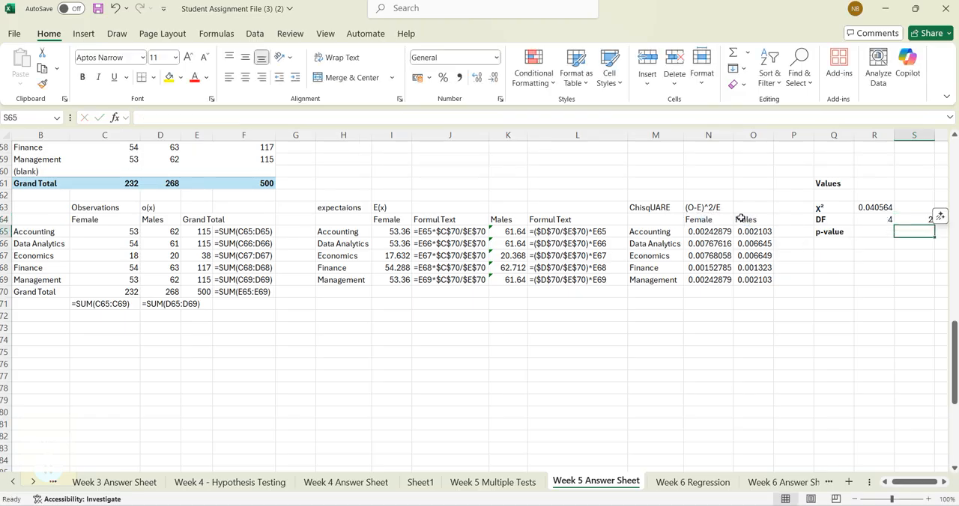
- Clear the DF formula in R64 and the gender count in S64
left_click(887, 221)
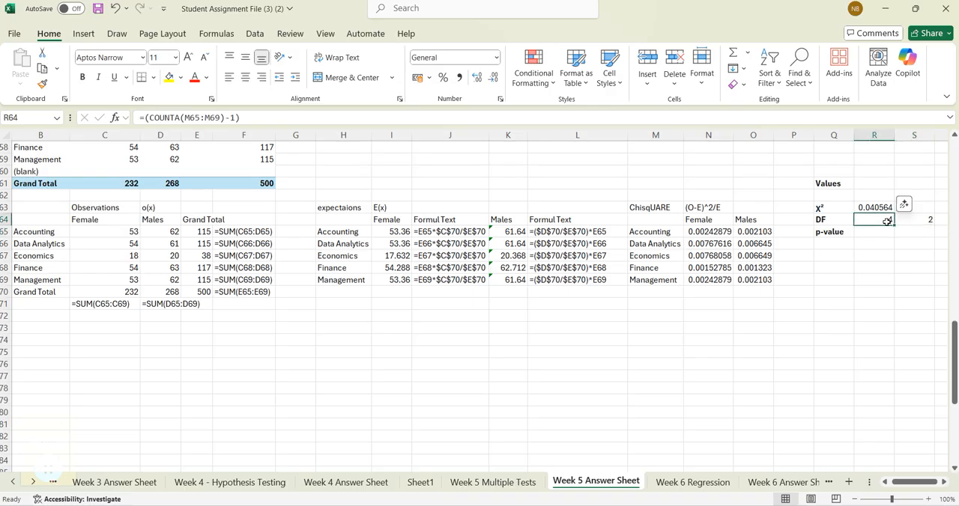
key("Delete")
left_click(920, 220)
key("Delete")
- Begin a new DF formula in R64 with the major factor, =((COUNTA(M65:M69)-1)
left_click(880, 220)
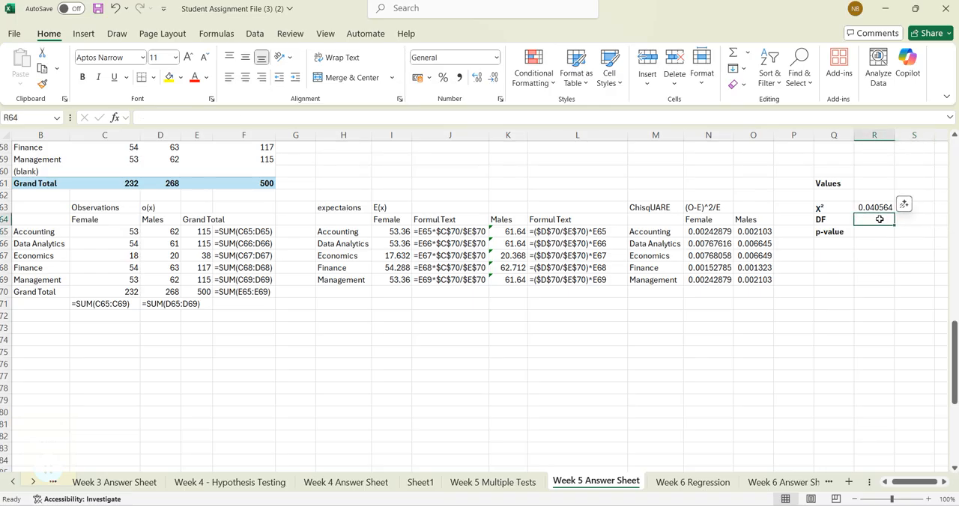
type("(")
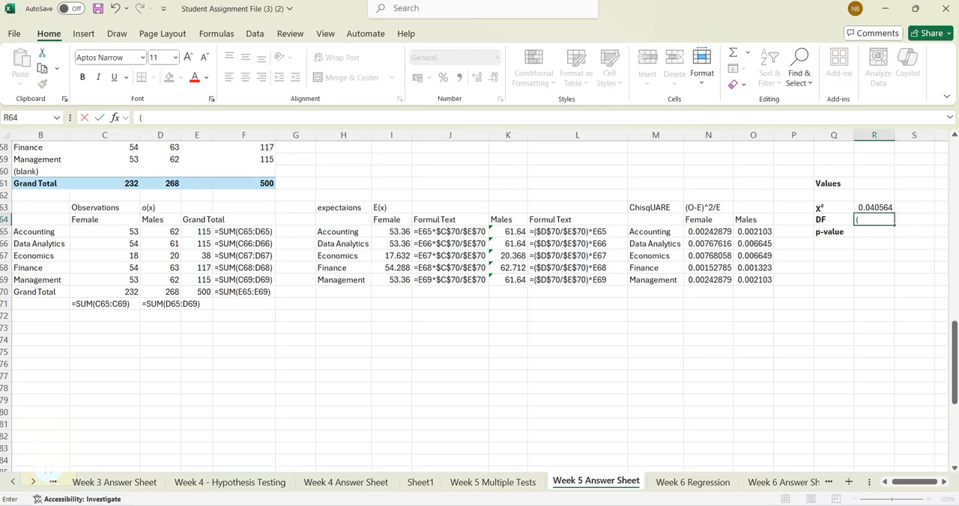
type(")(")
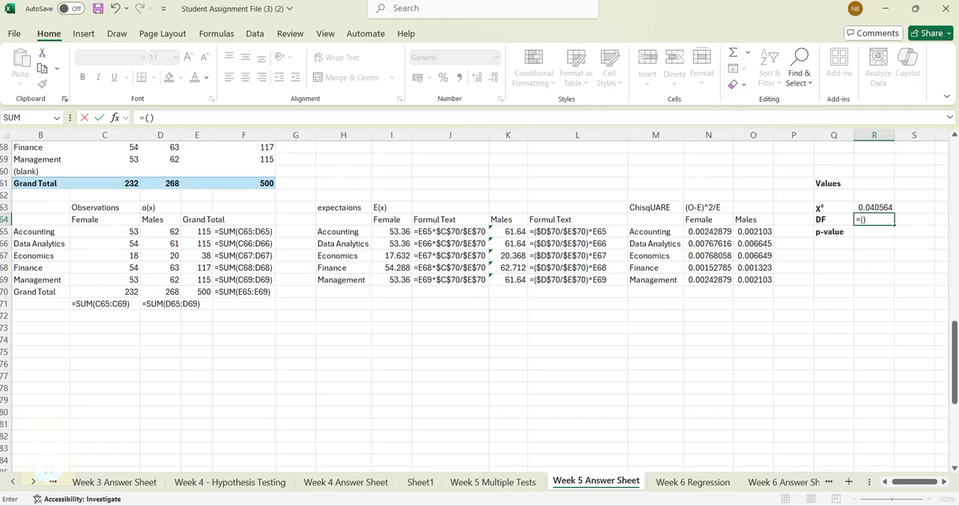
left_click(150, 118)
type("(counta")
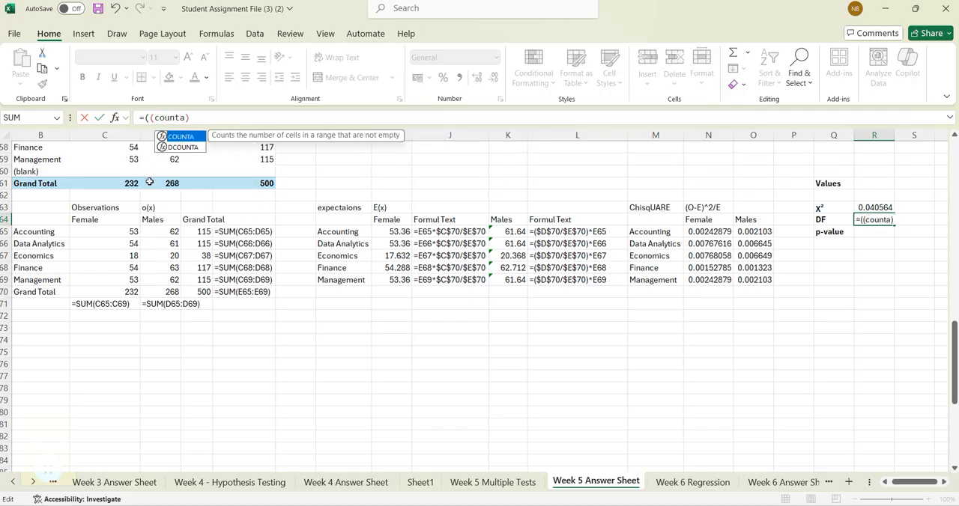
type("(")
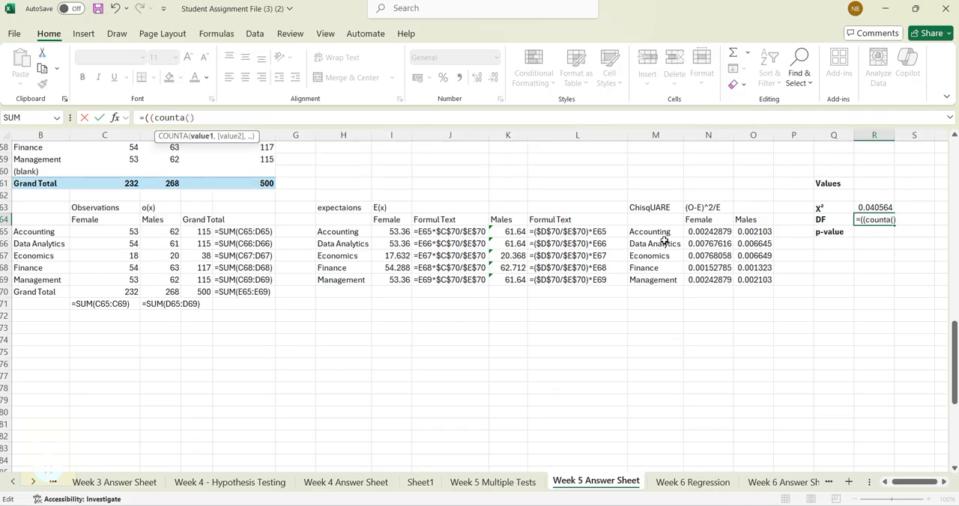
left_click_drag(652, 233, 656, 278)
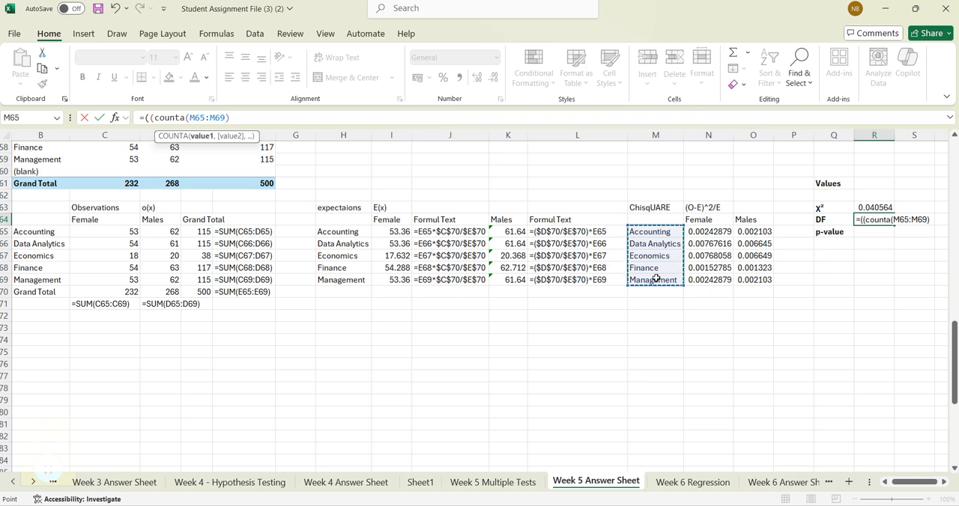
type(")")
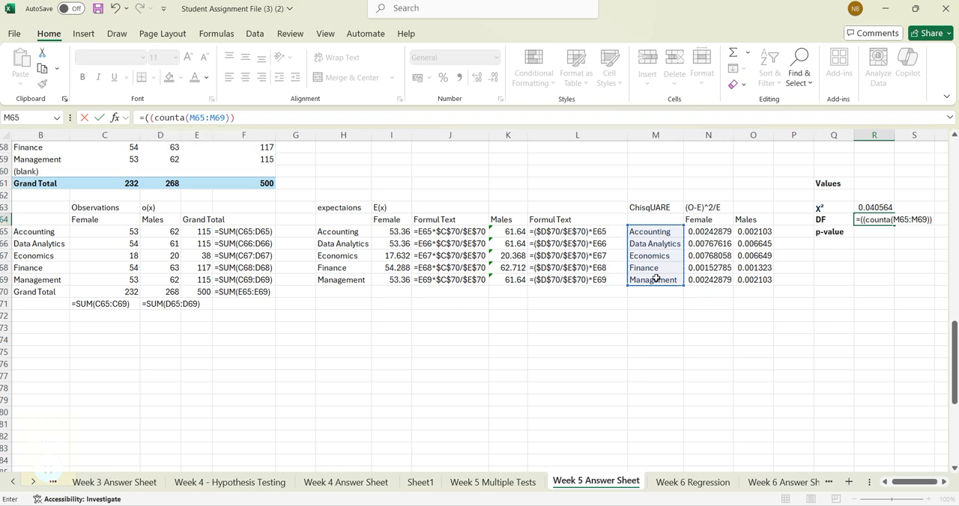
key("BackSpace")
type("-1)")
- Multiply the DF formula in R64 by the gender factor (COUNTA(N64:O64)-1) and submit it
type("*(Count")
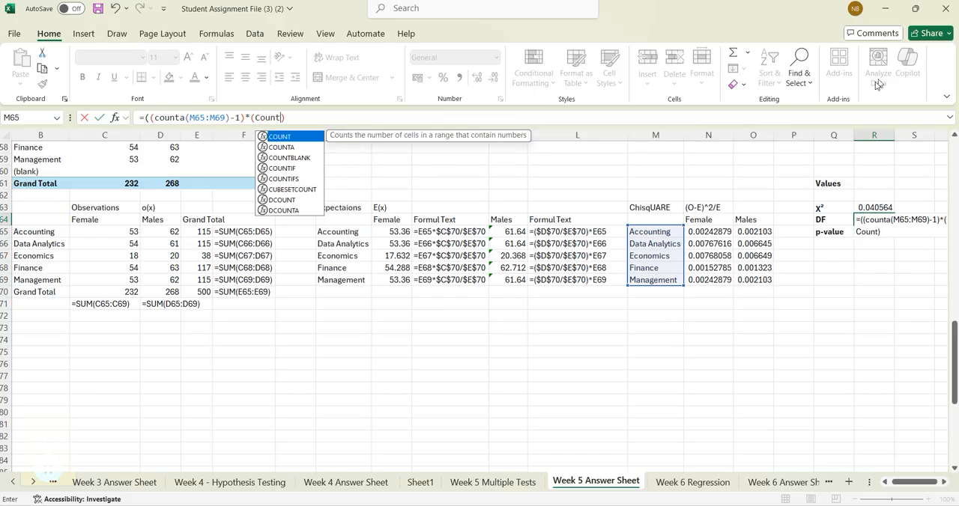
double_click(281, 148)
left_click(705, 219)
left_click_drag(704, 220, 739, 220)
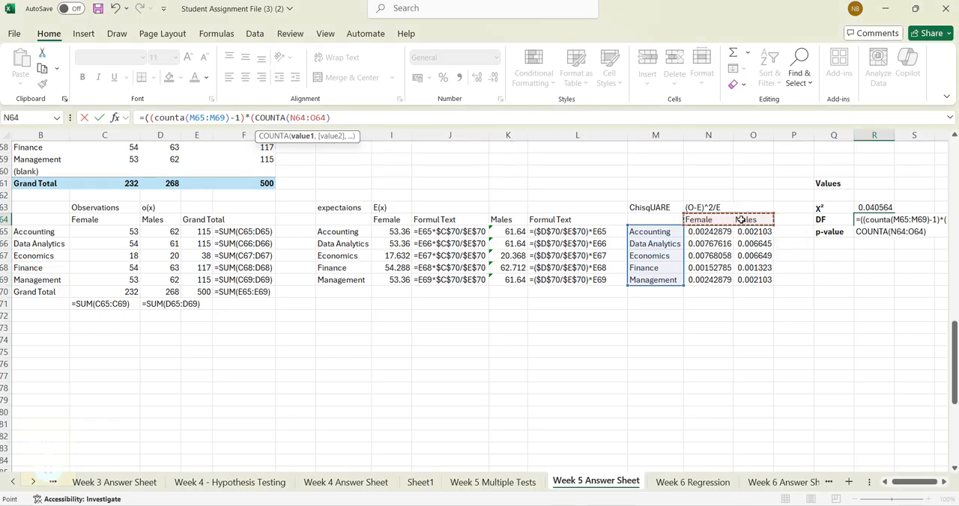
type(")")
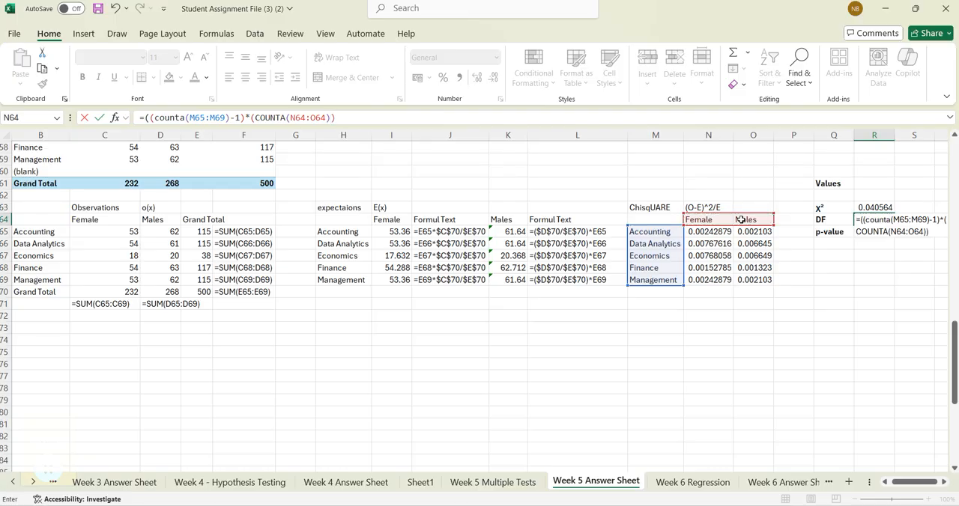
type("-1")
key("Return")
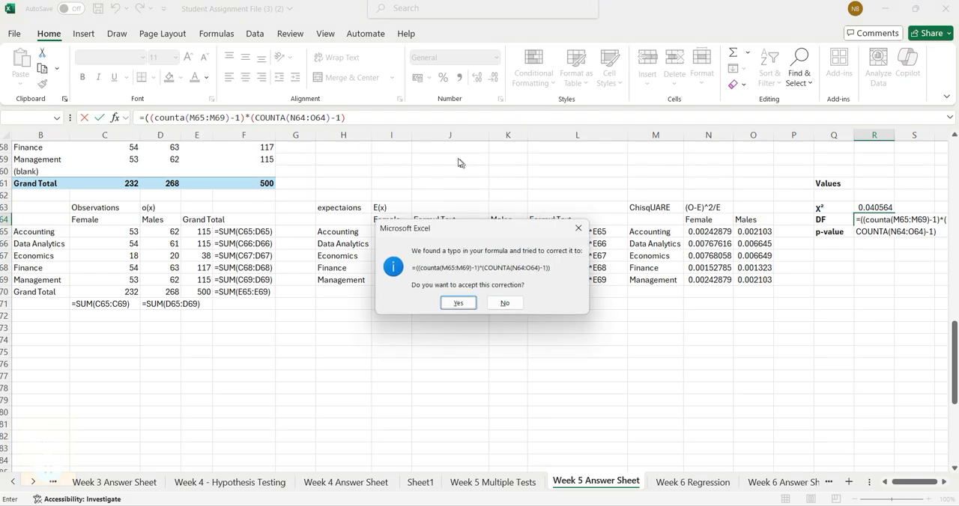
- Decline the proposed correction and add the closing parenthesis, completing R64 as =((COUNTA(M65:M69)-1)*(COUNTA(N64:O64)-1))
left_click(499, 303)
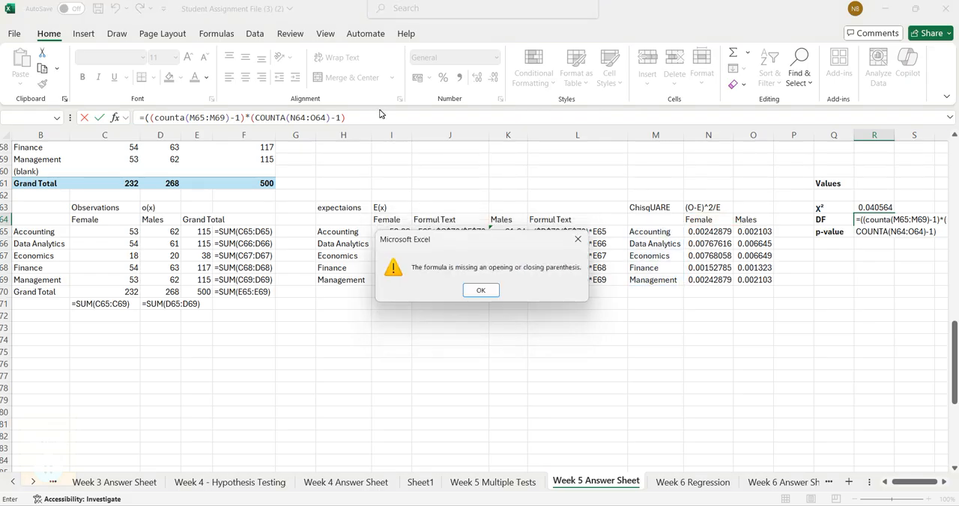
left_click(482, 291)
left_click(365, 120)
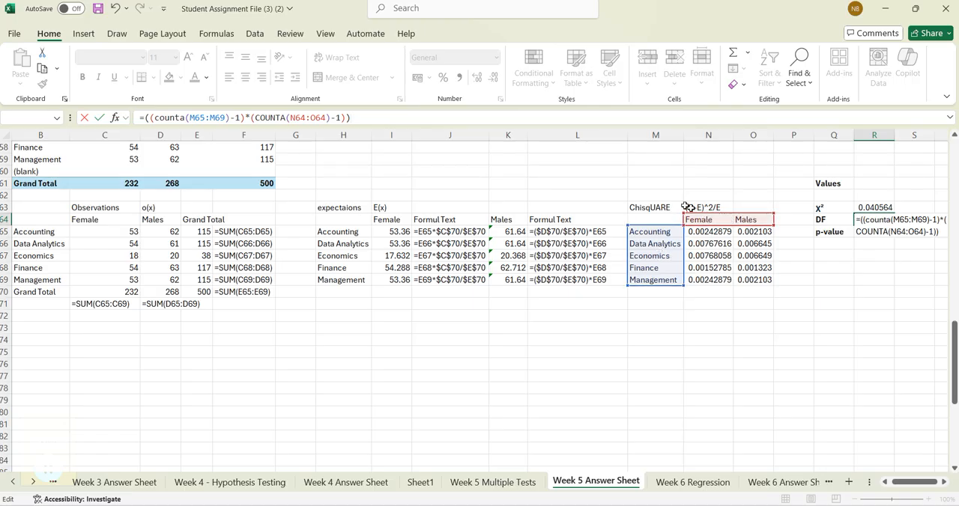
key("Return")
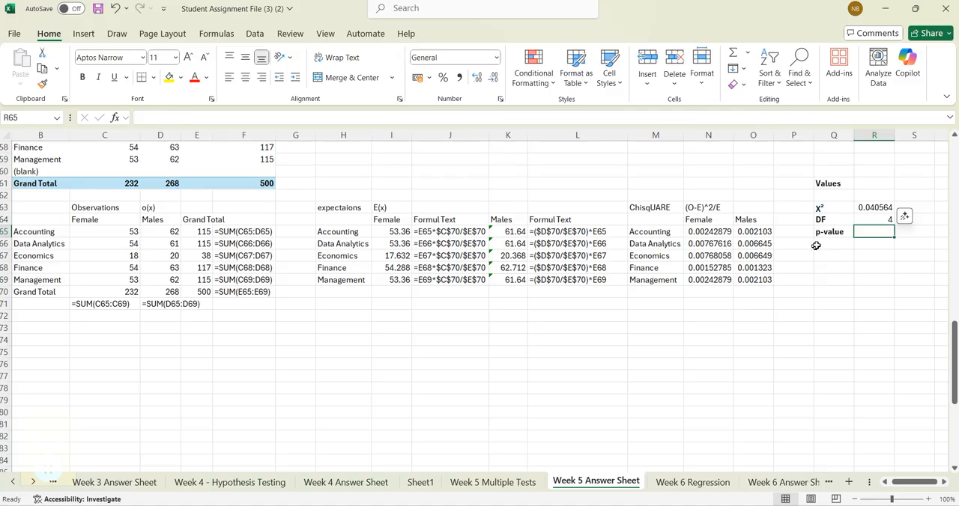
- Calculate the p-value in R65 with =CHISQ.DIST.RT(R63,R64), using the χ² value and the degrees of freedom
left_click(866, 221)
left_click(873, 231)
type("=chi")
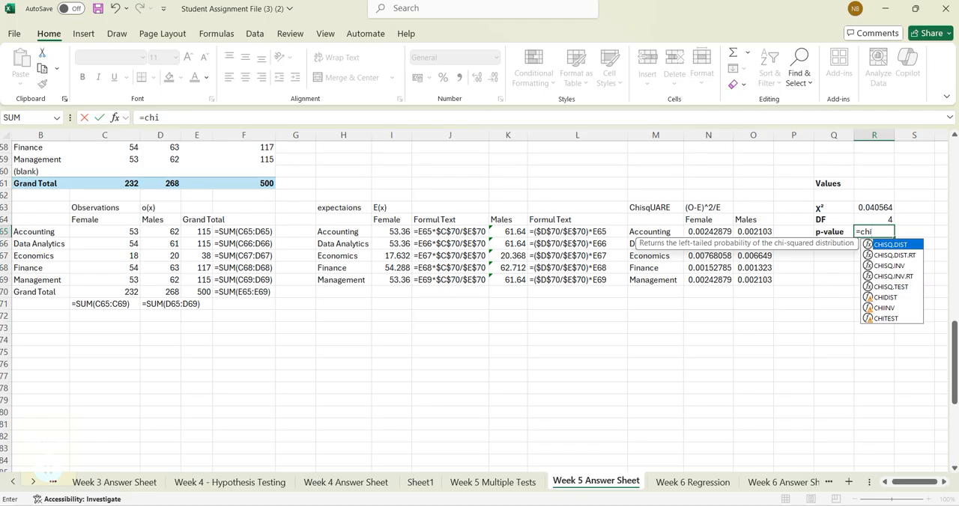
double_click(904, 255)
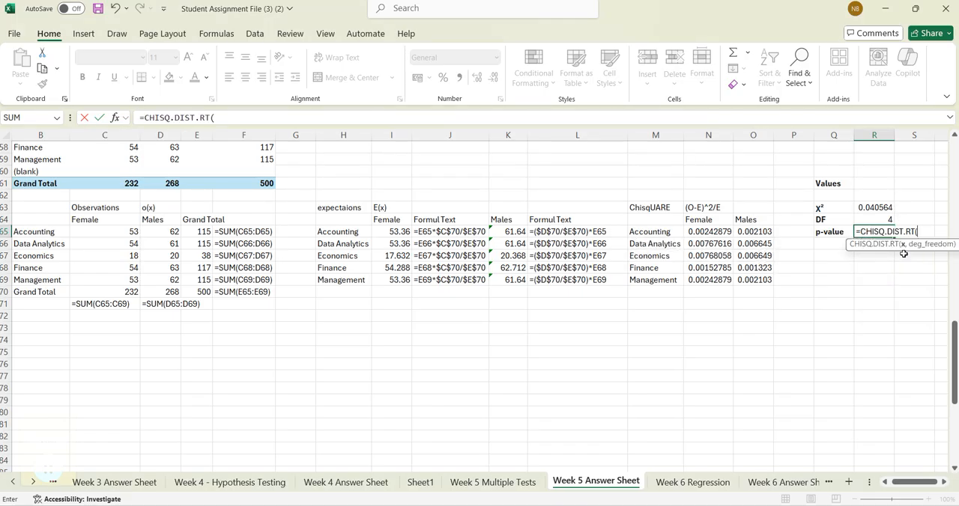
left_click(883, 209)
type(",")
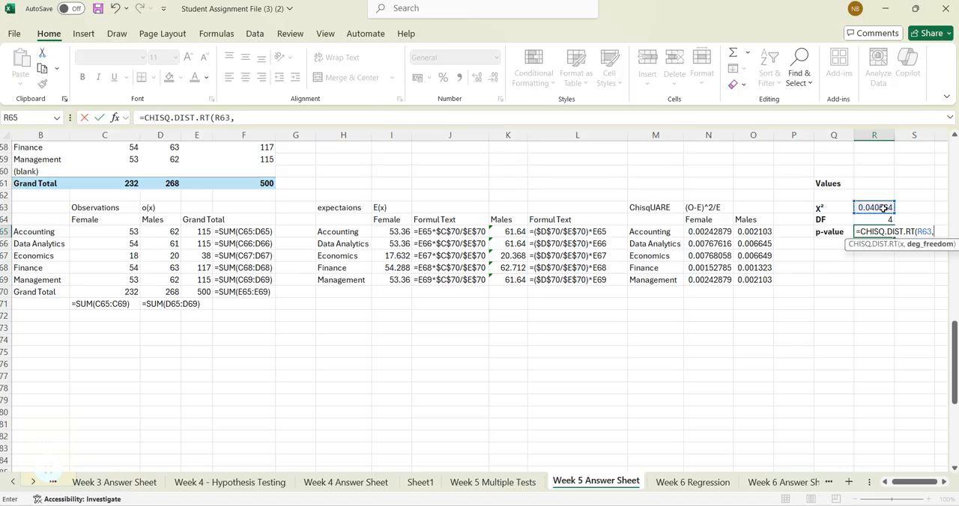
left_click(882, 220)
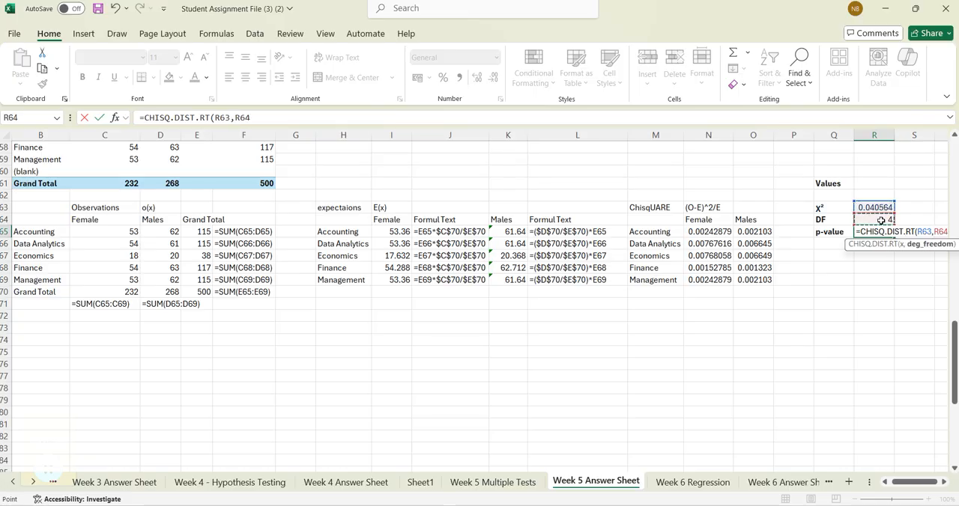
type(")")
key("Return")
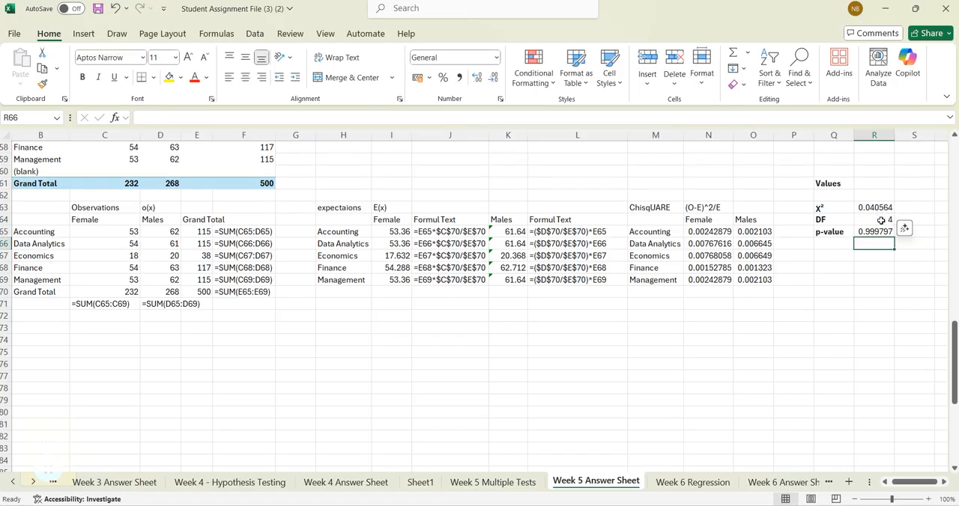
- Review the p-value formula in R65 against the null hypothesis in B50 and the chi-square cells N65:O69
left_click(874, 235)
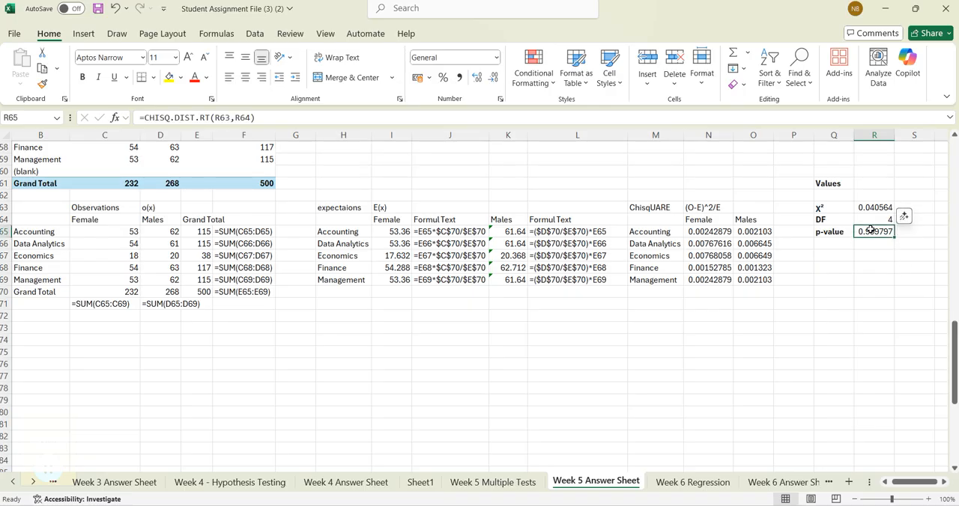
key("F2")
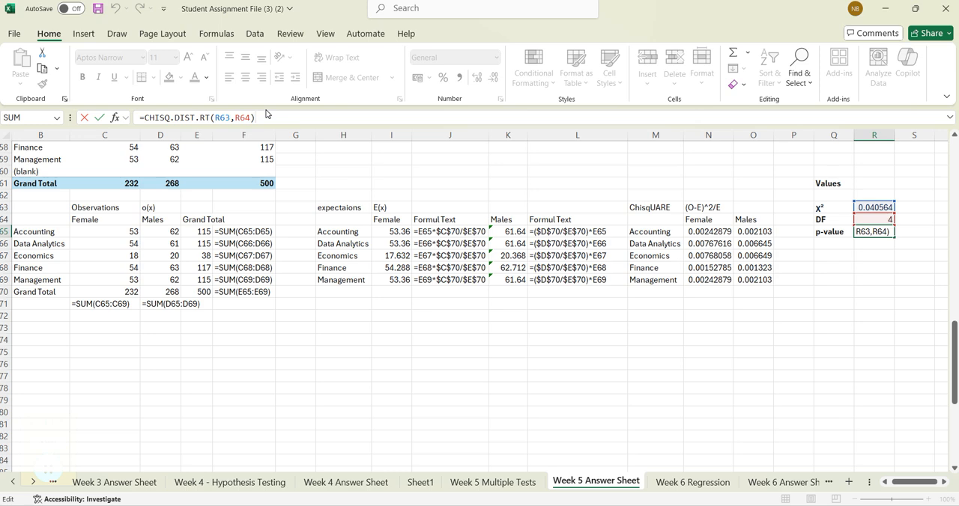
key("Return")
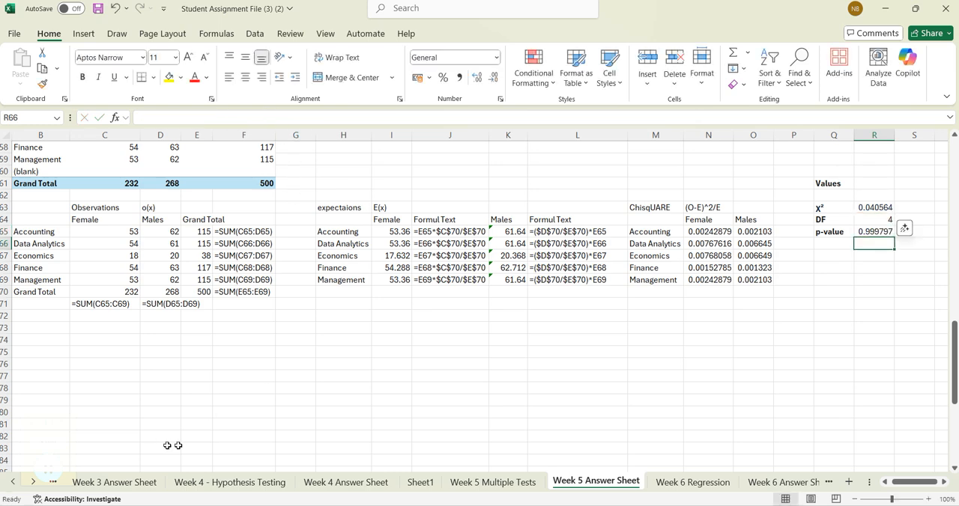
scroll(404, 367, "up", 2)
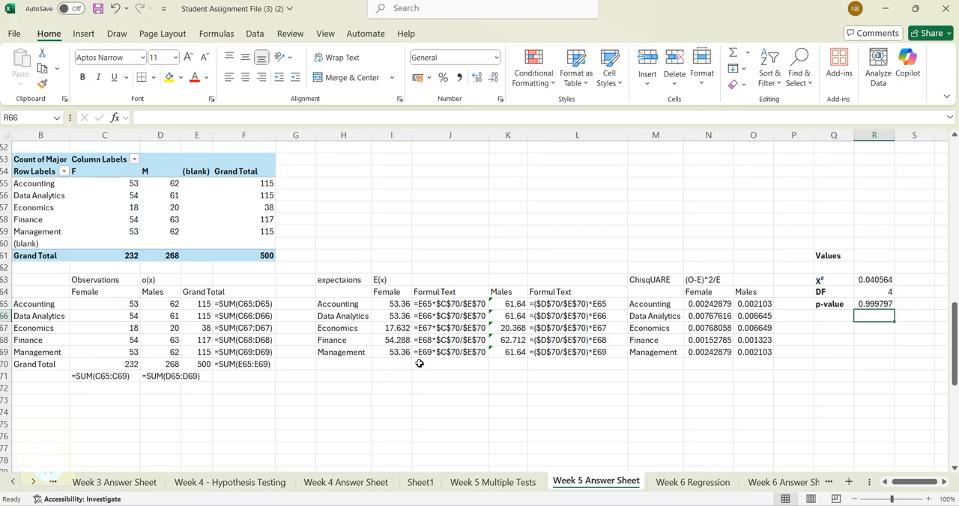
scroll(420, 363, "up", 1)
left_click(36, 159)
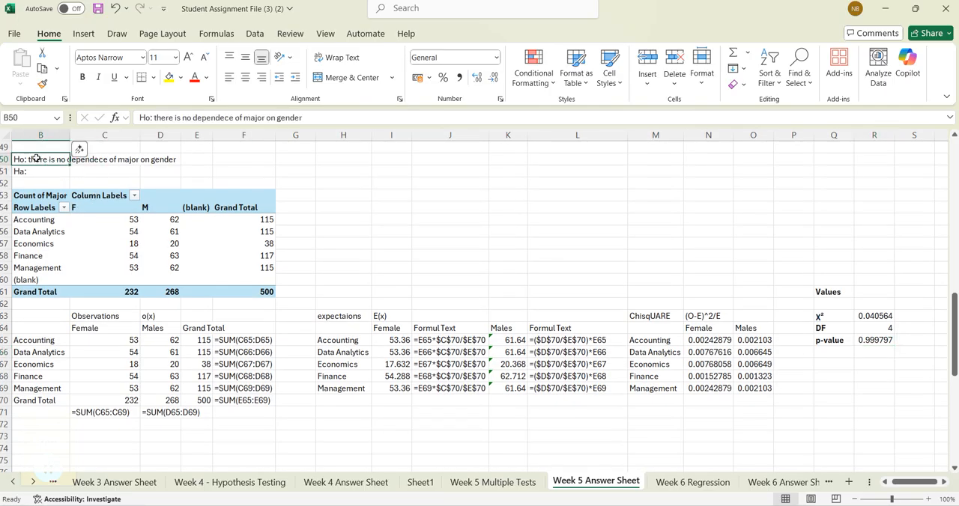
left_click(873, 342)
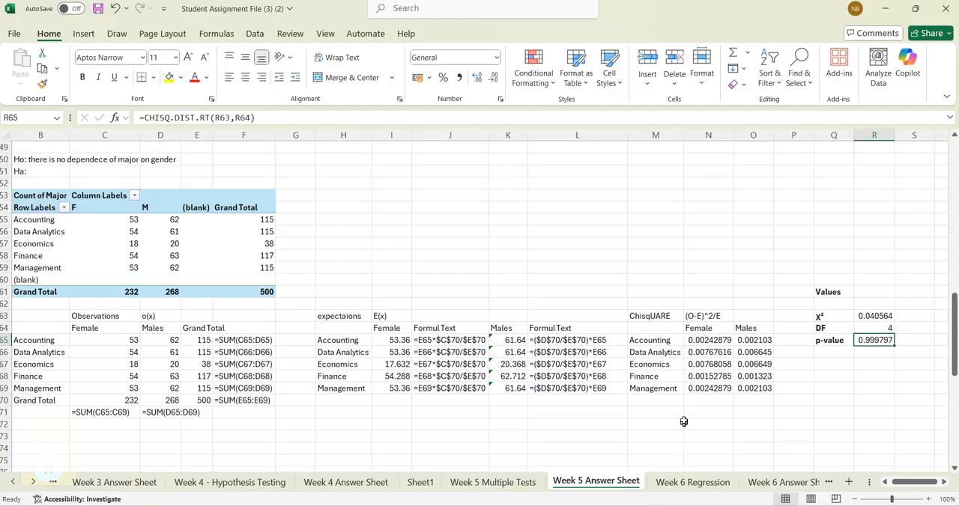
left_click_drag(694, 342, 751, 385)
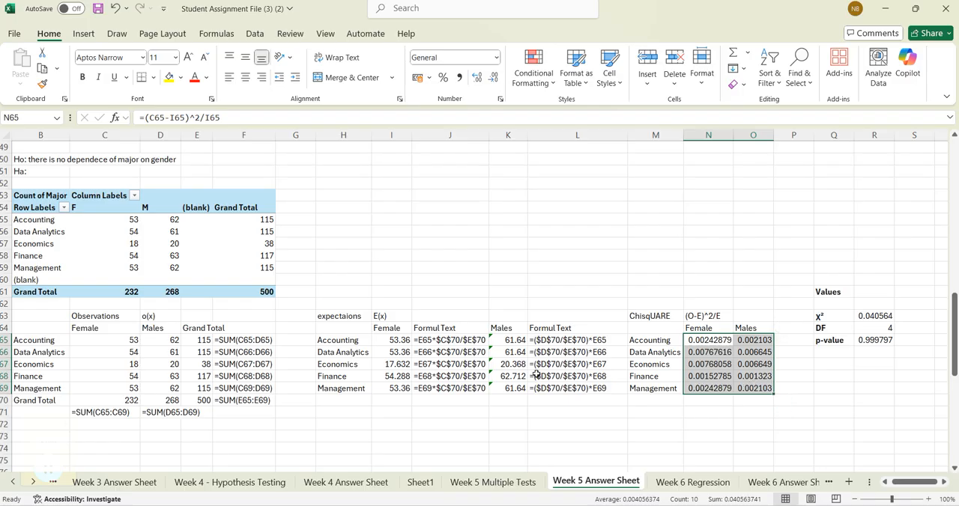
scroll(536, 374, "up", 2)
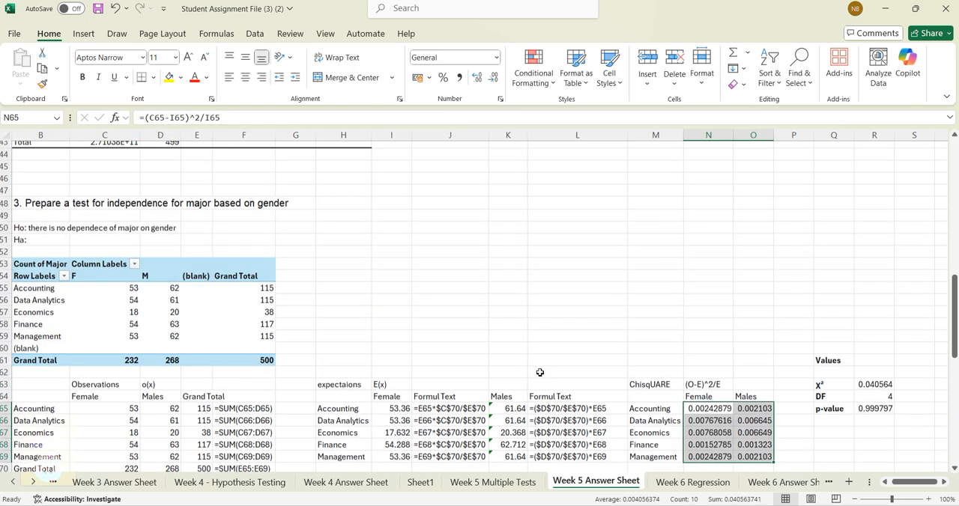
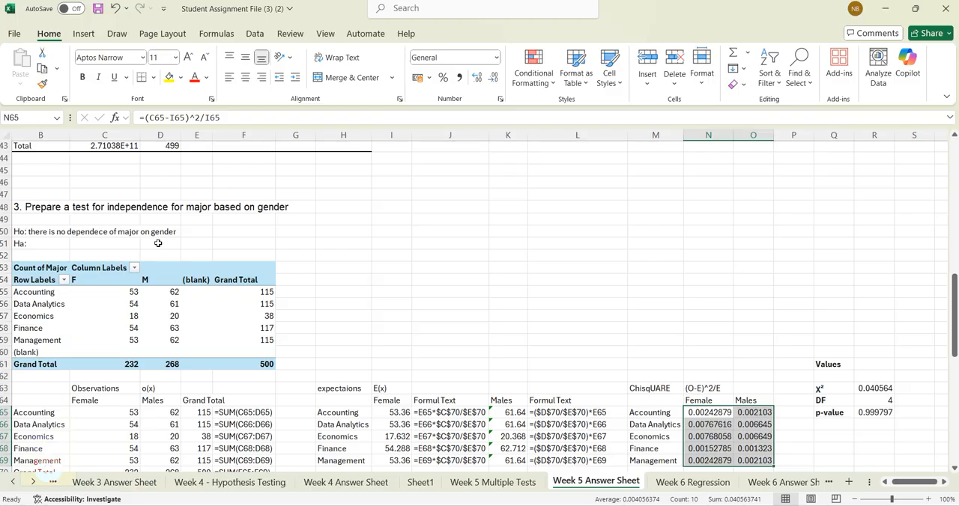
scroll(409, 282, "down", 1)
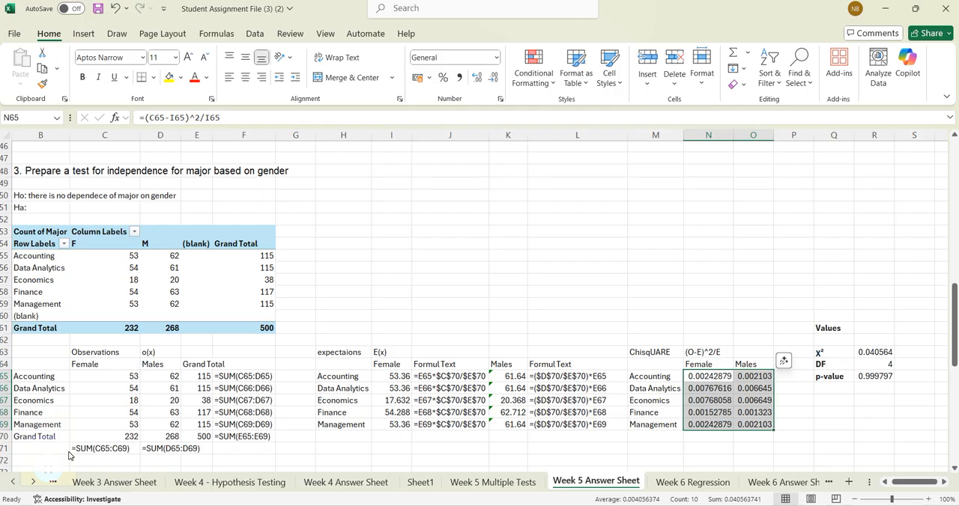
scroll(74, 353, "down", 1)
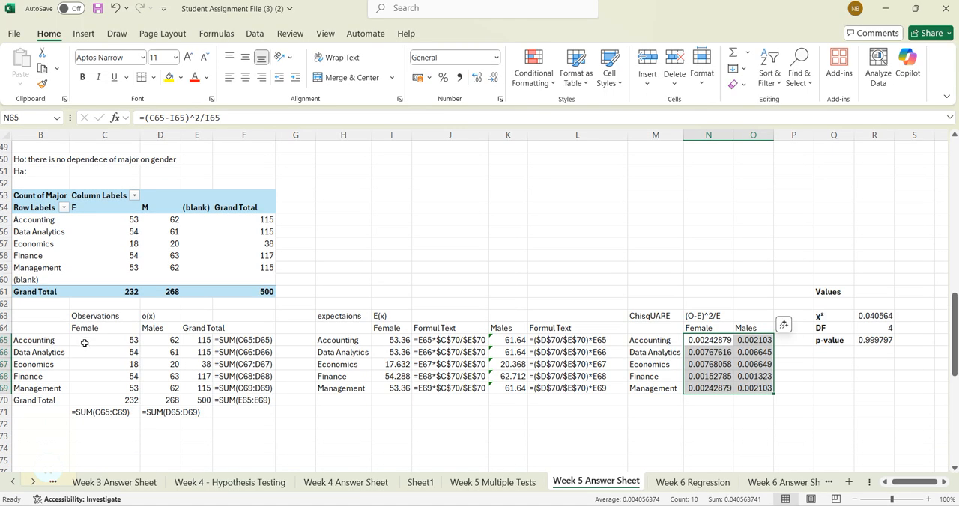
left_click(13, 192)
left_click(678, 424)
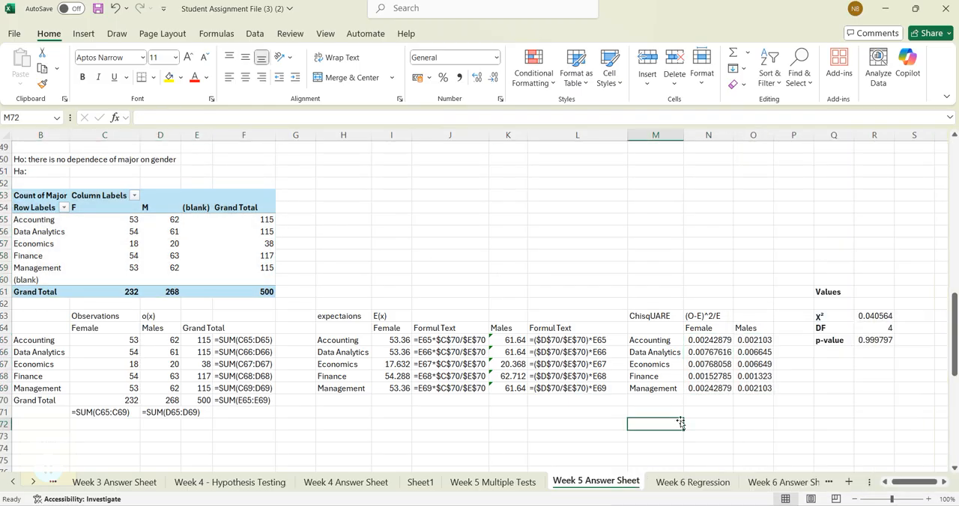
left_click(24, 193)
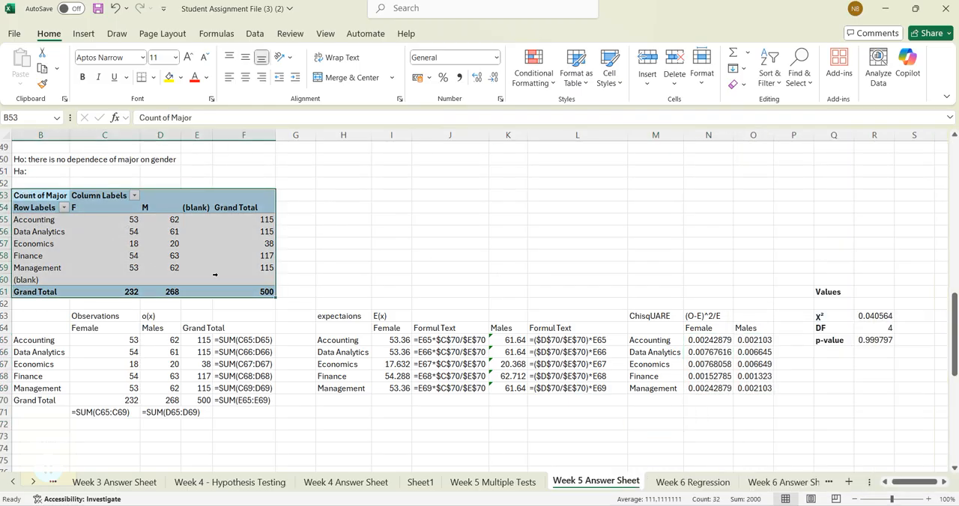
scroll(82, 344, "down", 1)
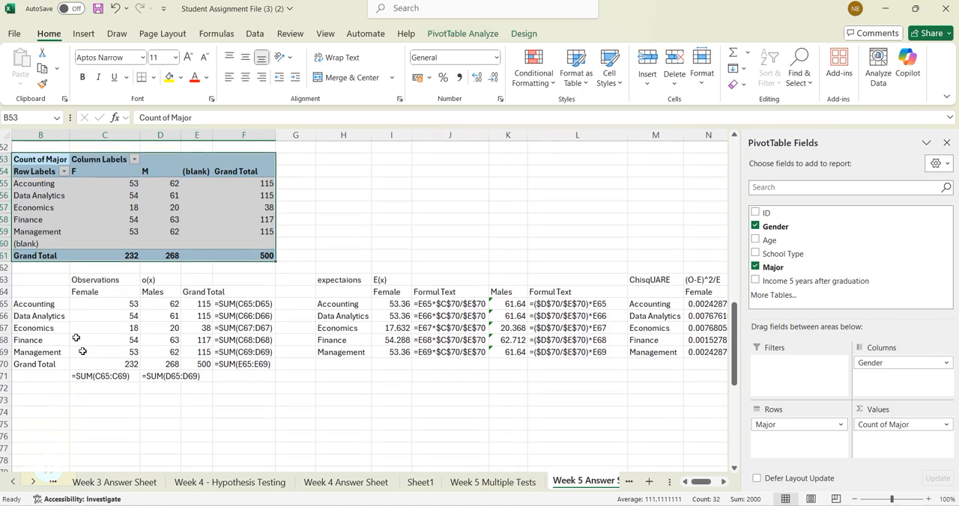
left_click(663, 448)
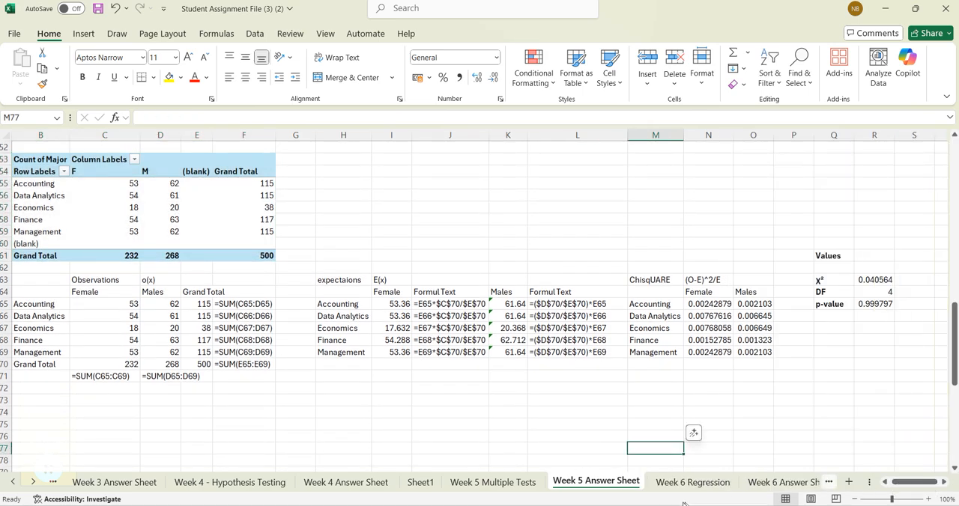
- Copy question 4, the independence test for school type based on gender, from the Week 5 Multiple Tests sheet into B74 of Week 5 Answer Sheet
left_click(492, 482)
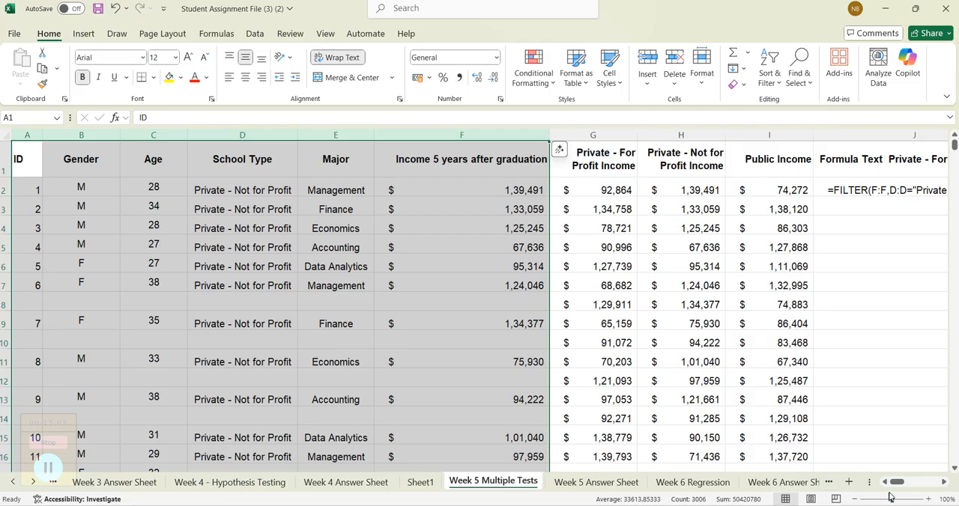
left_click_drag(895, 483, 931, 484)
left_click(528, 323)
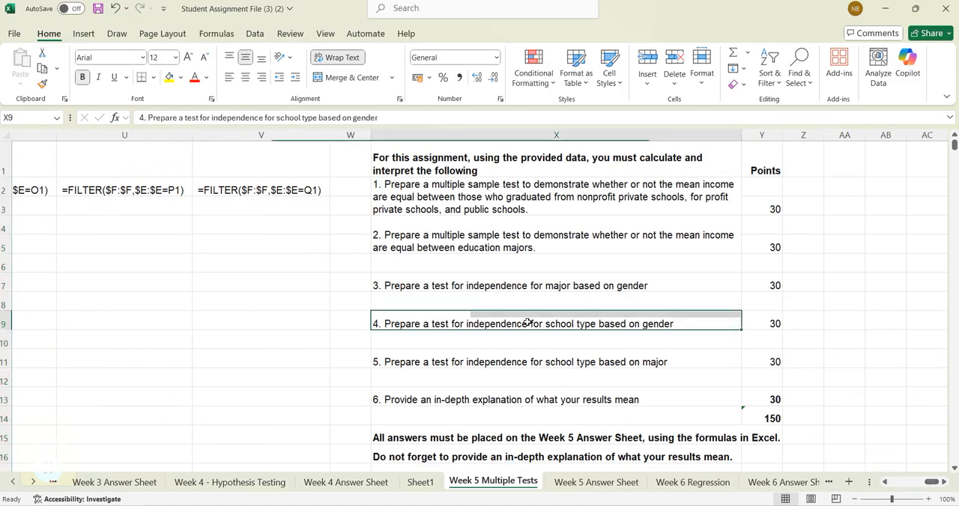
key("ctrl+c")
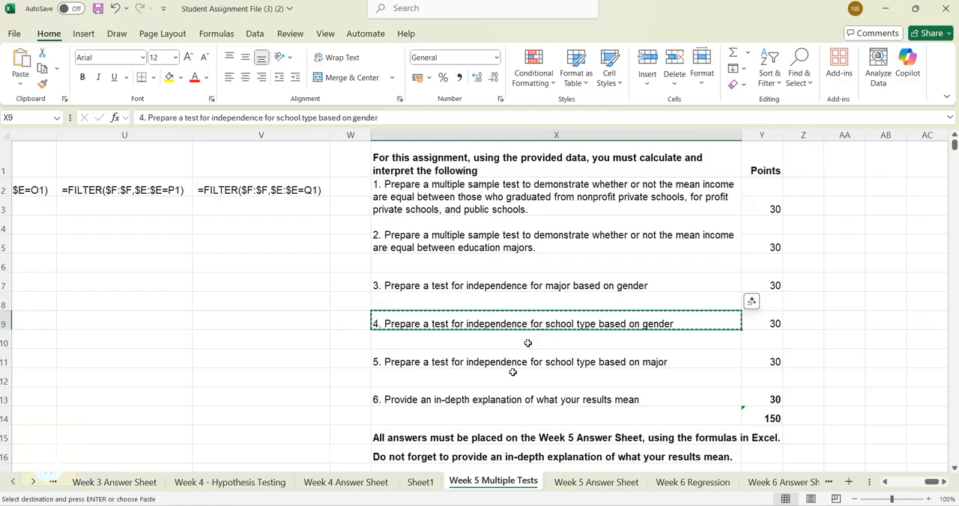
left_click(626, 483)
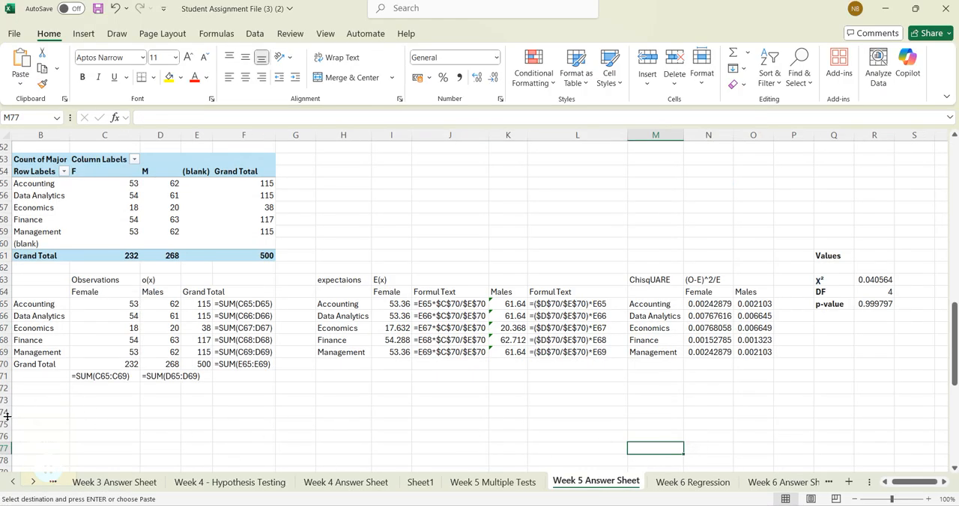
left_click_drag(916, 483, 903, 486)
left_click(80, 411)
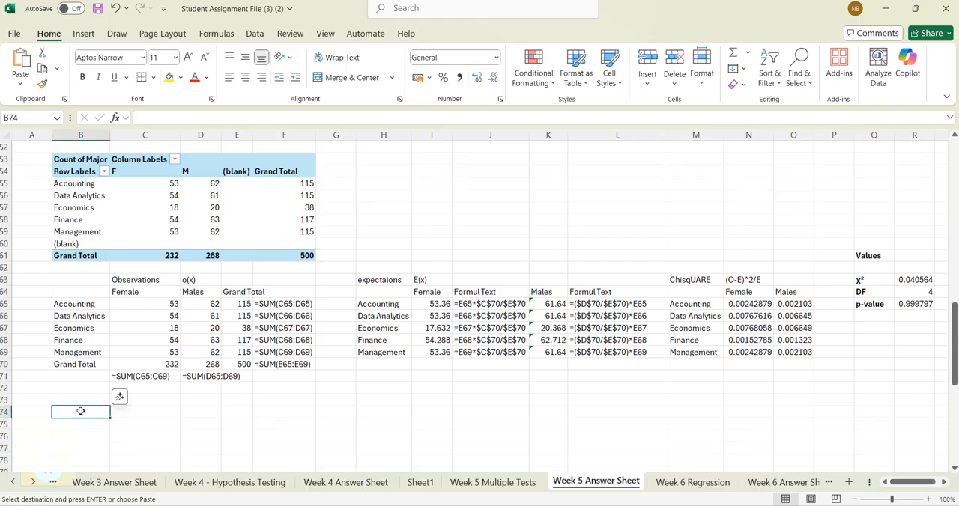
key("ctrl+v")
left_click(229, 437)
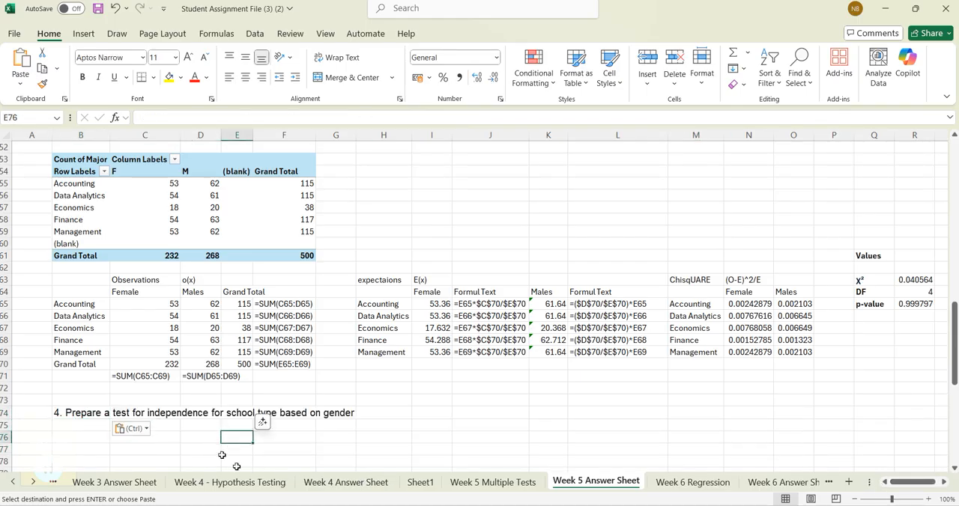
- Copy the major-by-gender pivot table at B53 and paste it at B76 beneath the question 4 heading
left_click(58, 159)
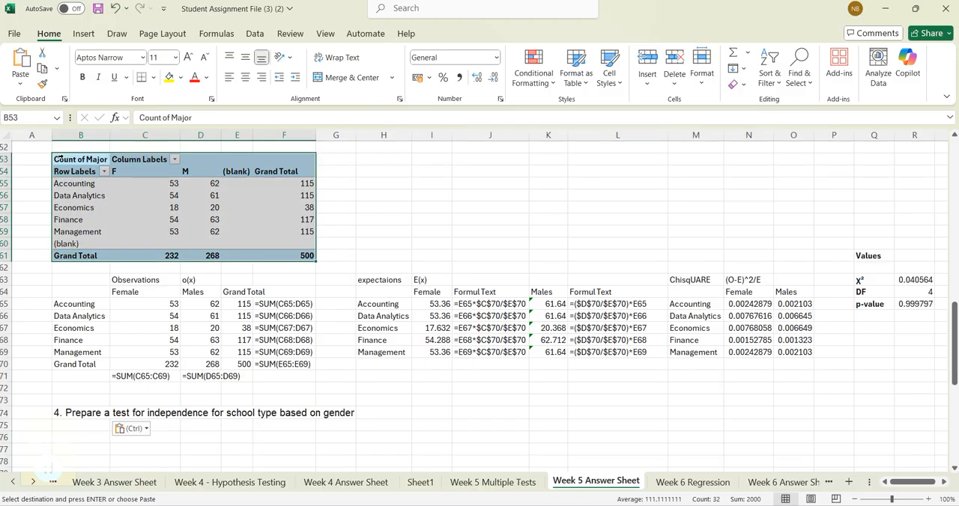
key("ctrl+c")
scroll(89, 334, "down", 1)
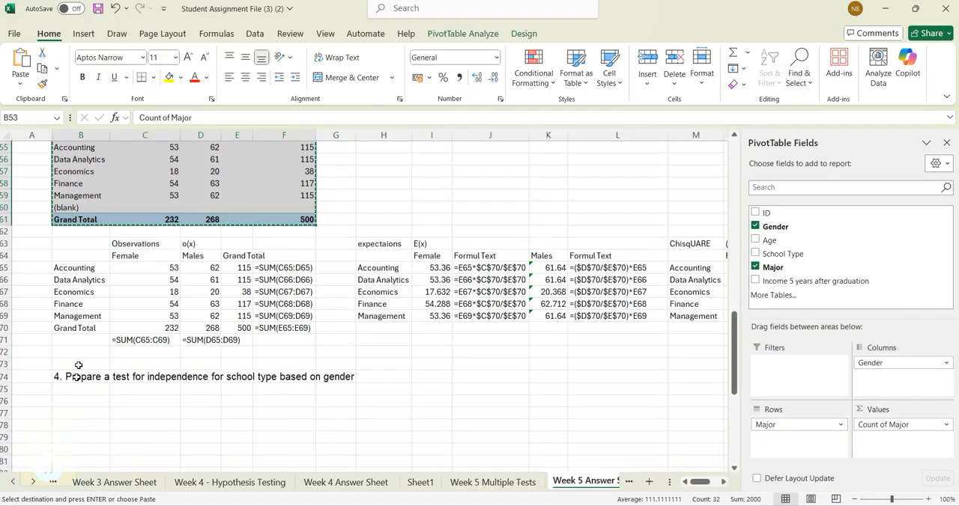
left_click(84, 401)
key("ctrl+v")
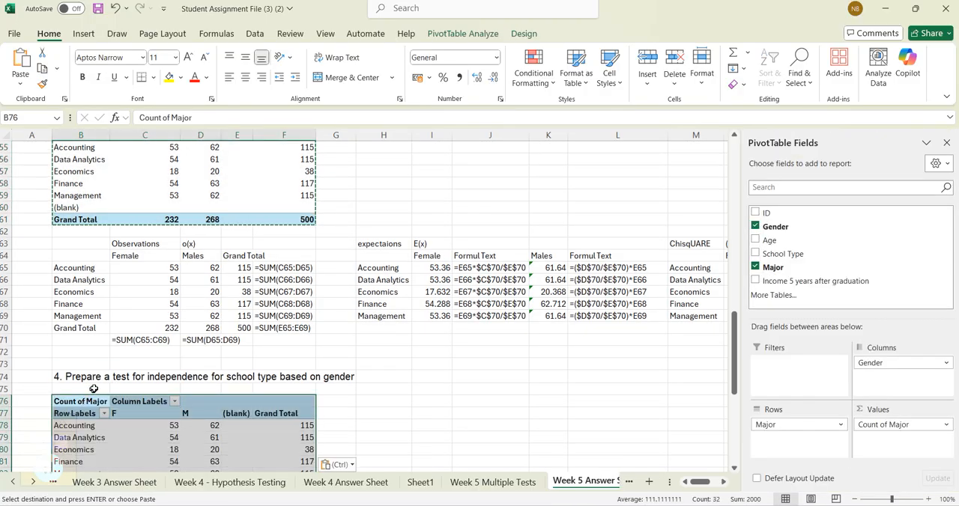
scroll(128, 374, "down", 1)
scroll(126, 248, "down", 1)
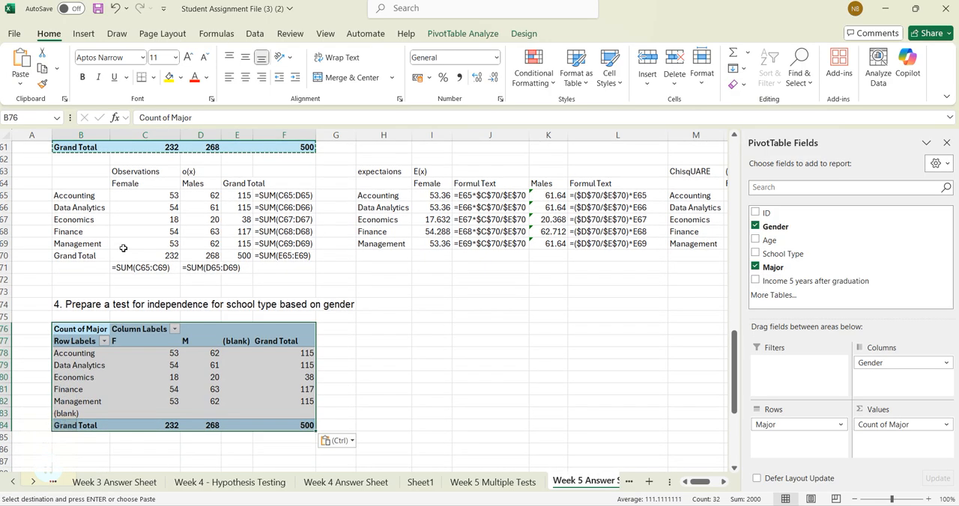
- Copy the observed, expected, chi-square and test value block in B63:R71 and paste it at B87
left_click(167, 195)
key("Down")
key("Down")
key("Down")
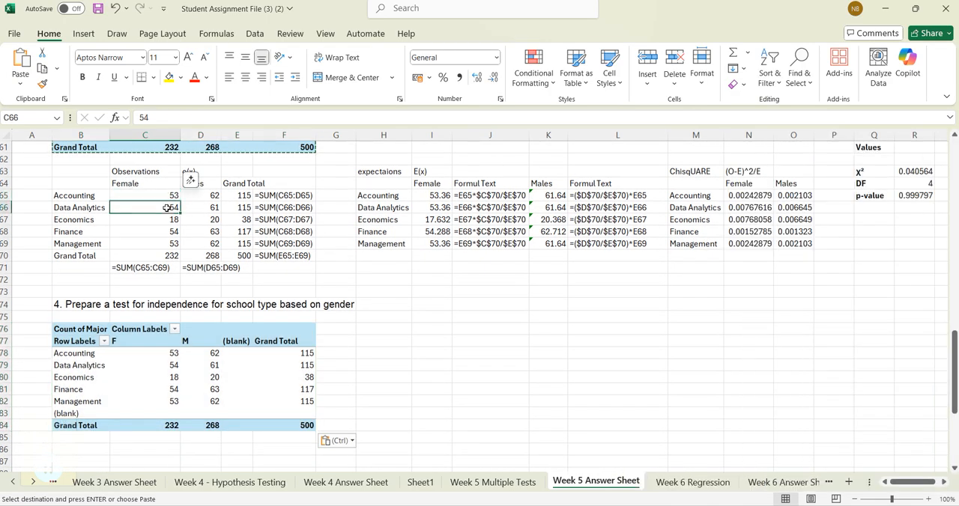
left_click_drag(72, 172, 903, 265)
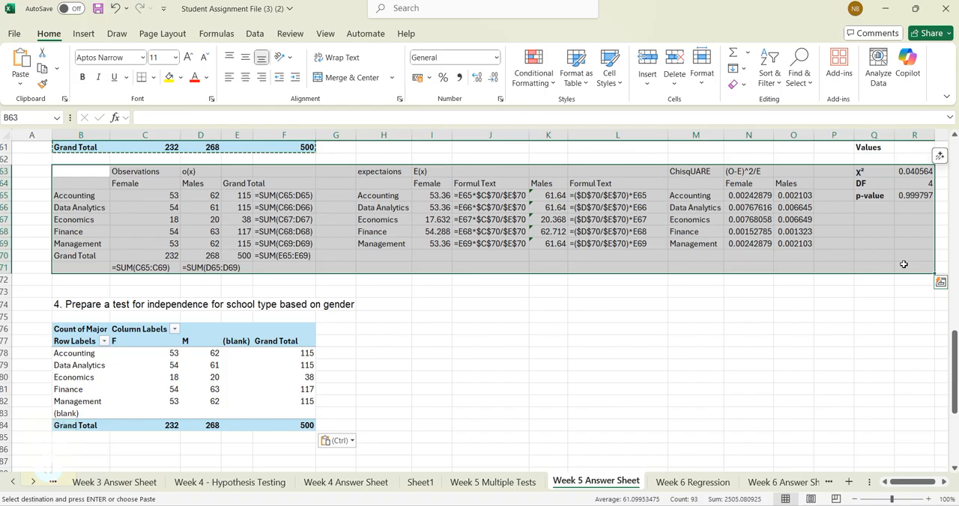
key("ctrl+c")
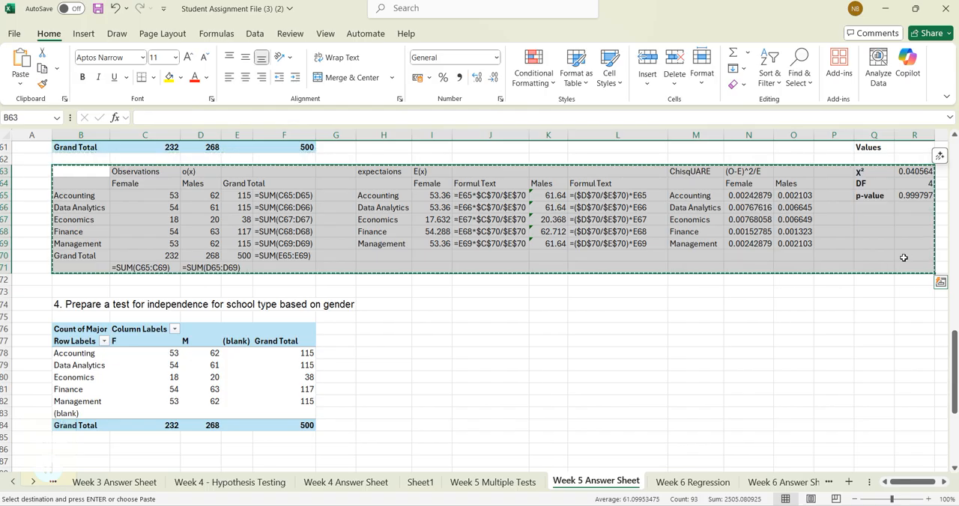
scroll(517, 331, "down", 3)
scroll(517, 330, "down", 1)
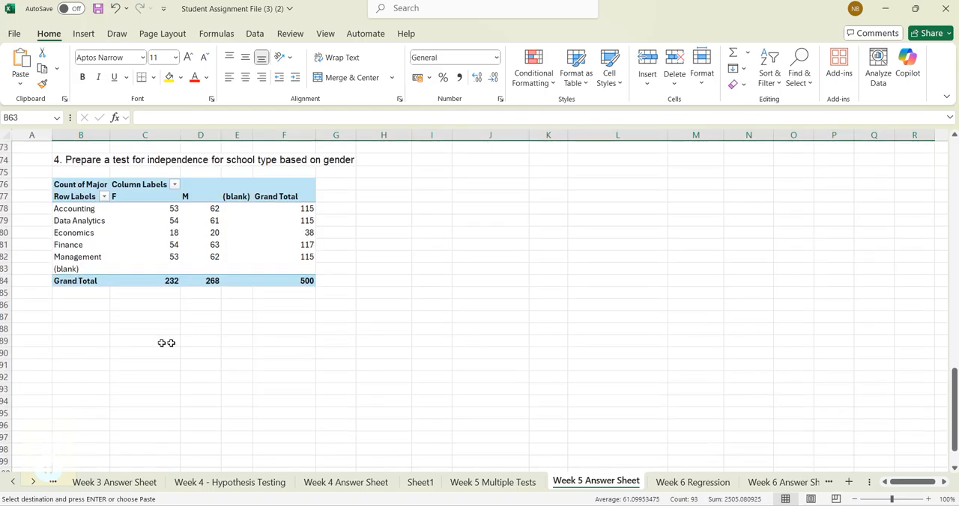
left_click(82, 318)
key("ctrl+v")
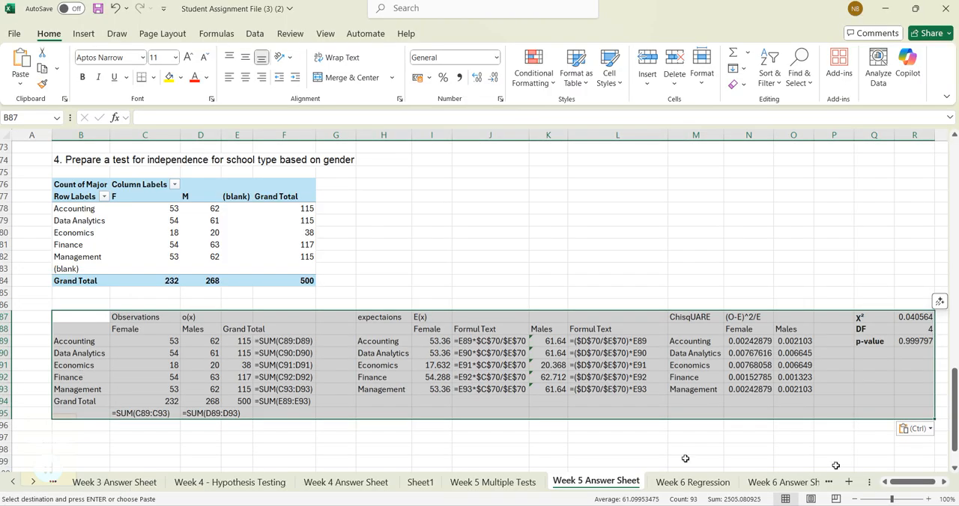
left_click(792, 459)
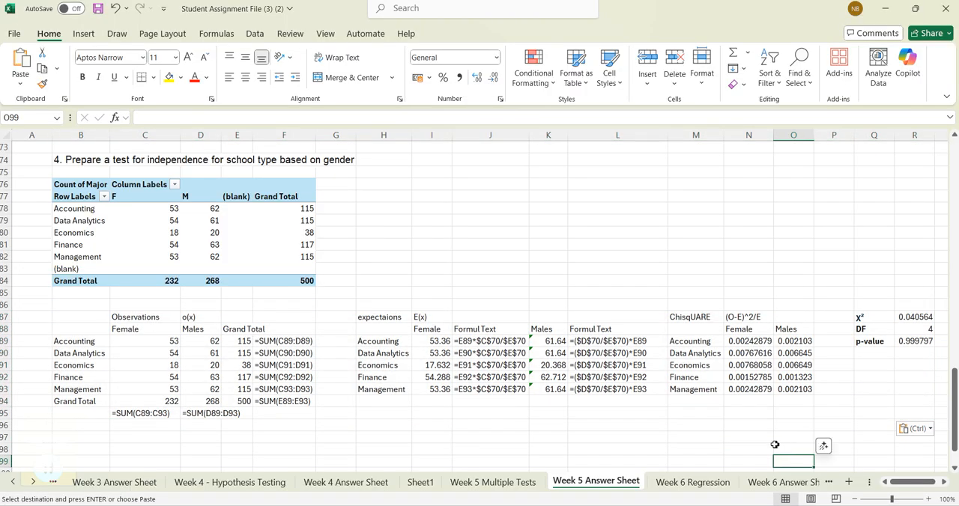
- Rebuild the pivot table at B76 with School Type as rows and Count of School Type as values, removing Major
left_click(66, 189)
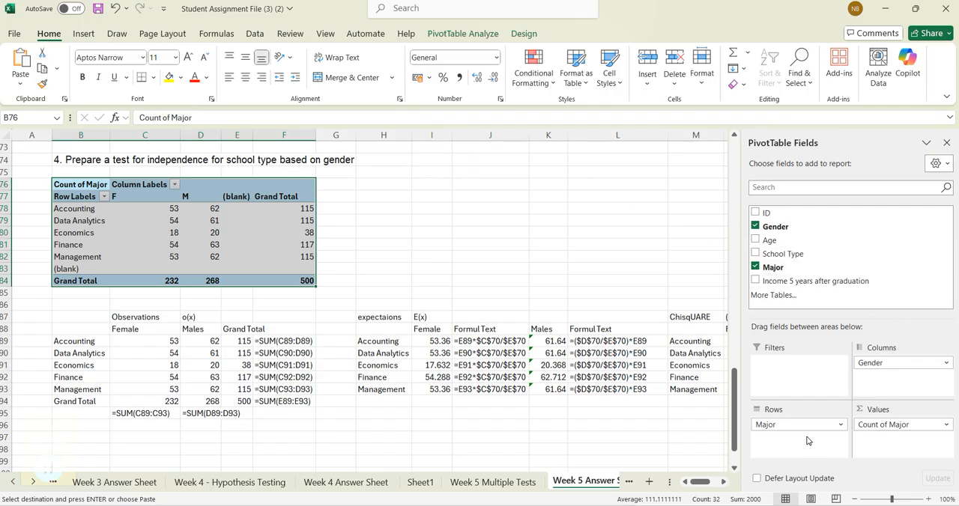
left_click_drag(801, 424, 825, 292)
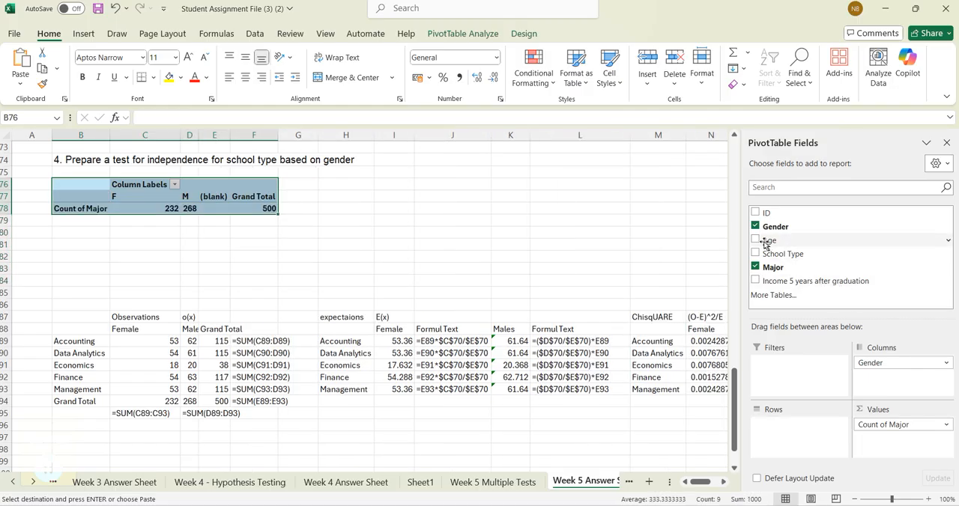
left_click_drag(764, 257, 796, 425)
left_click_drag(895, 426, 872, 269)
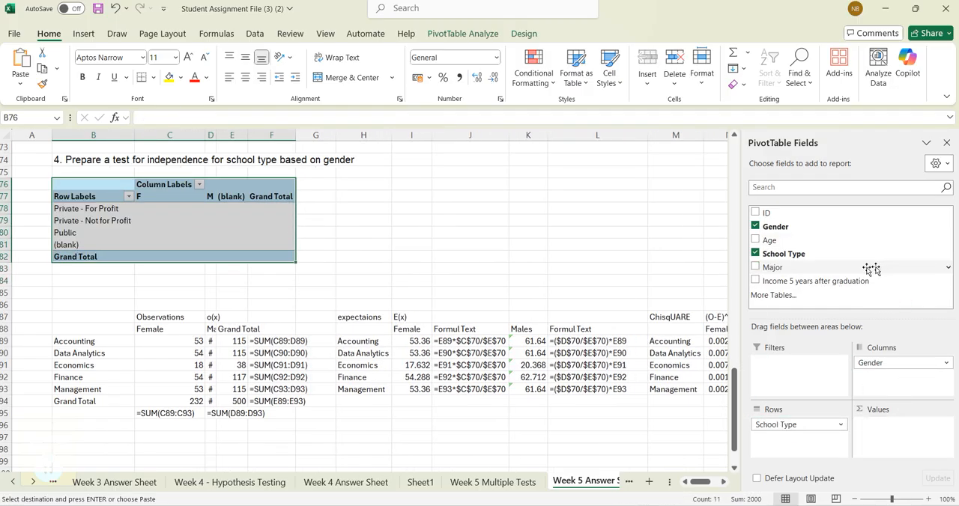
left_click_drag(795, 255, 898, 432)
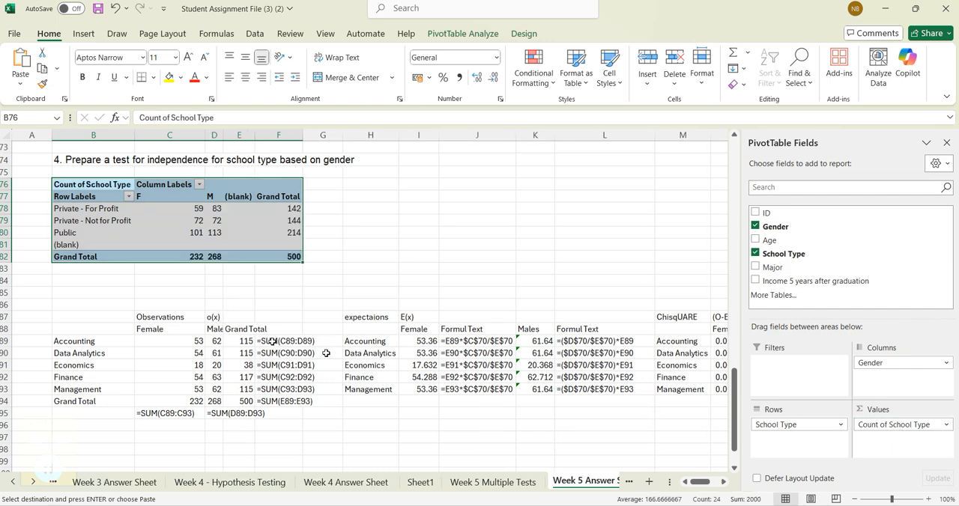
- Delete the surplus Finance and Management rows 92 and 93 from the copied chi-square tables
left_click(6, 377)
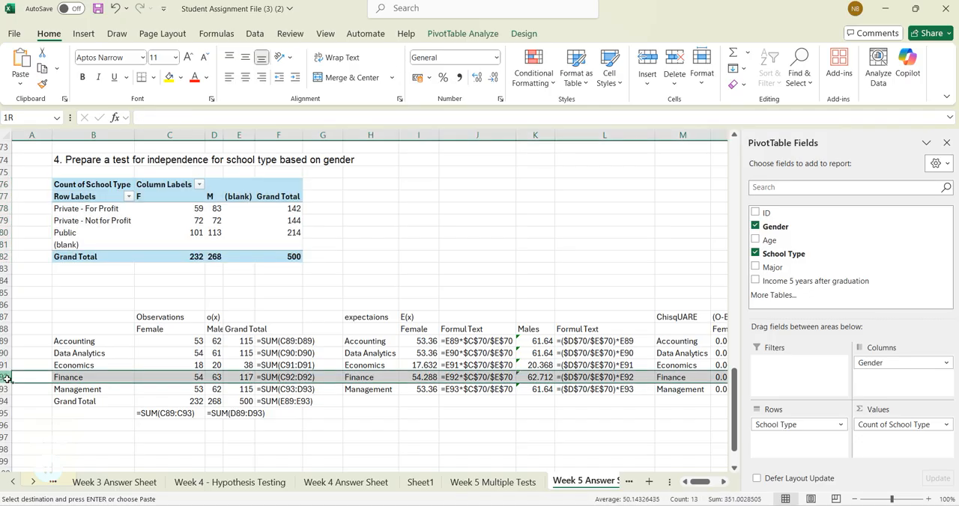
left_click_drag(6, 378, 6, 389)
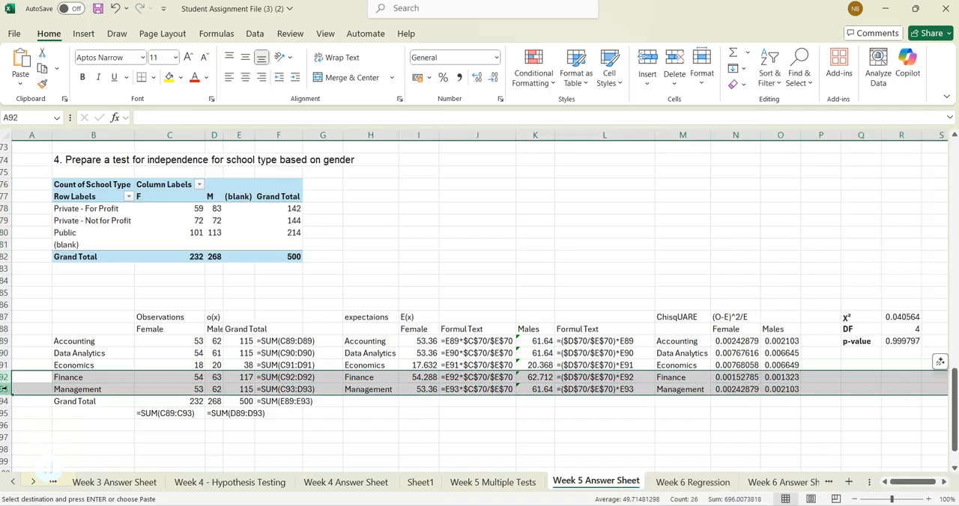
right_click(5, 390)
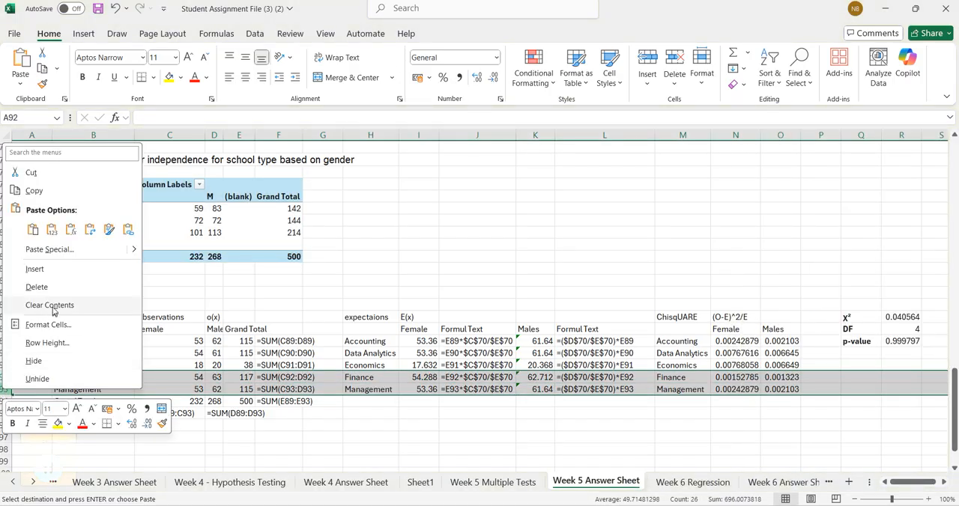
left_click(41, 288)
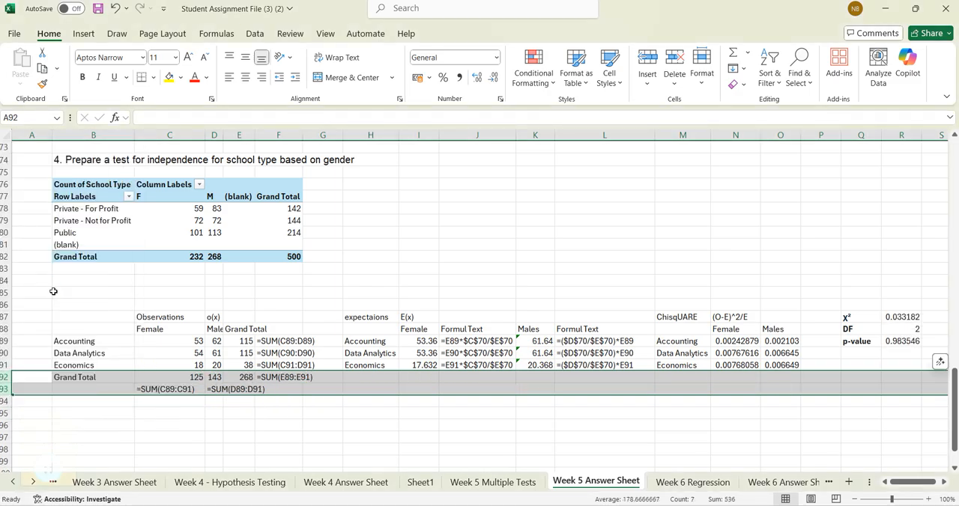
left_click(452, 448)
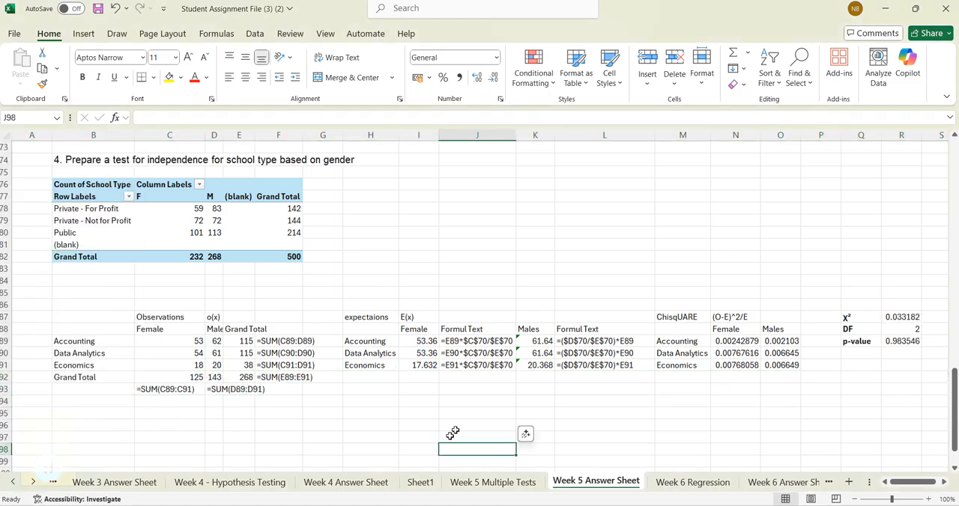
- Copy the school type counts by gender from C78:D80 into the observations table at C89
left_click_drag(198, 210, 211, 232)
key("ctrl+c")
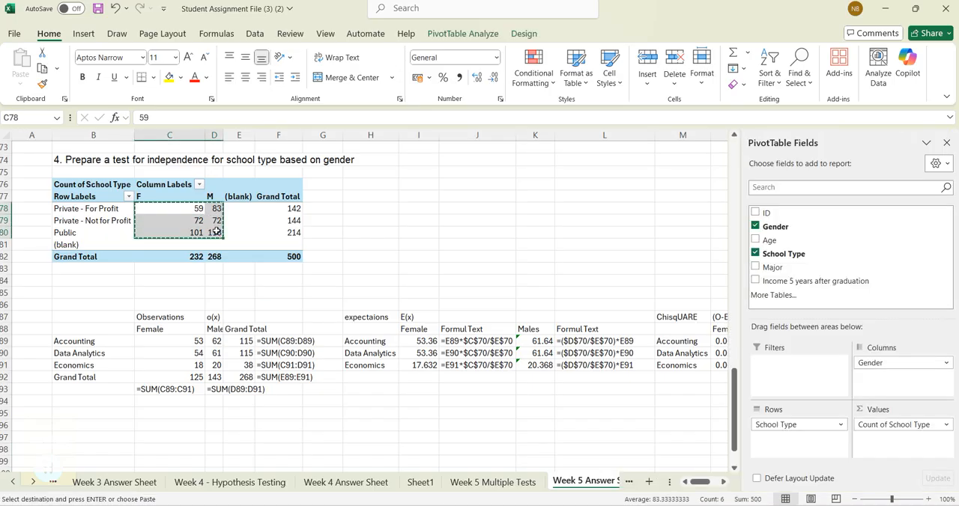
left_click(184, 342)
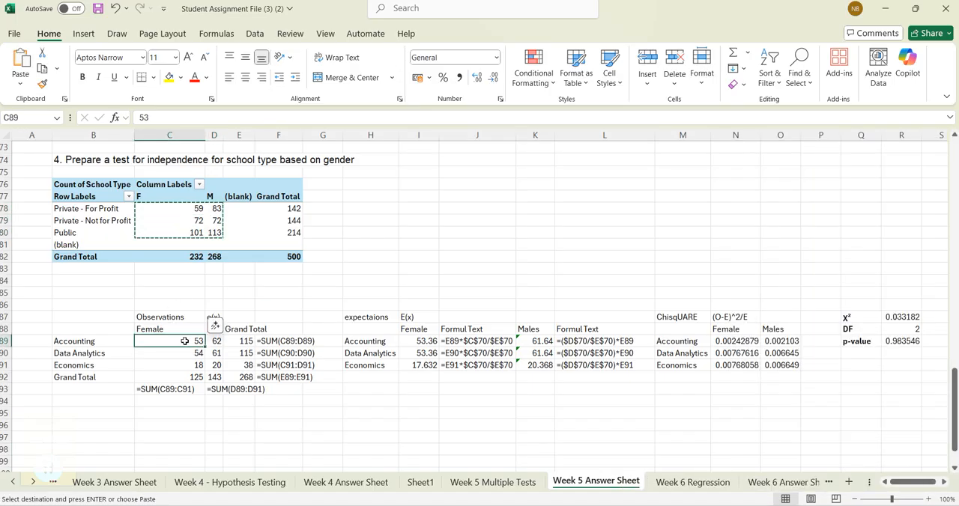
key("ctrl+v")
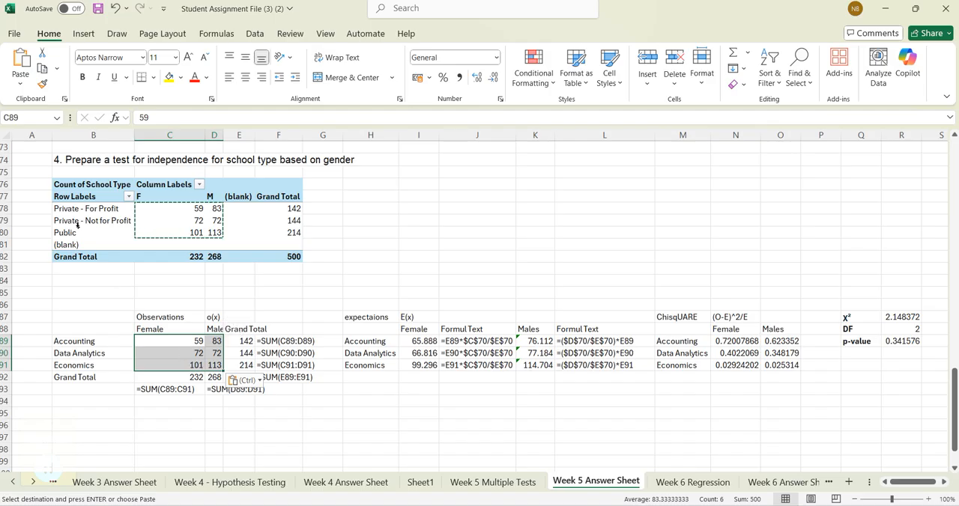
- Copy the school type labels from B78:B80 over the major labels at B89, H89 and M89
left_click(84, 209)
left_click_drag(84, 209, 85, 231)
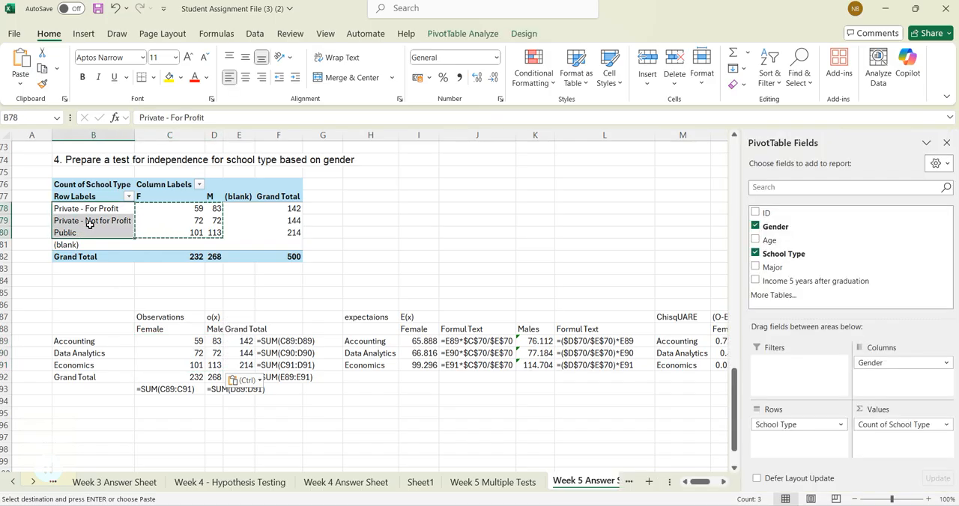
key("ctrl+c")
left_click(80, 341)
key("ctrl+v")
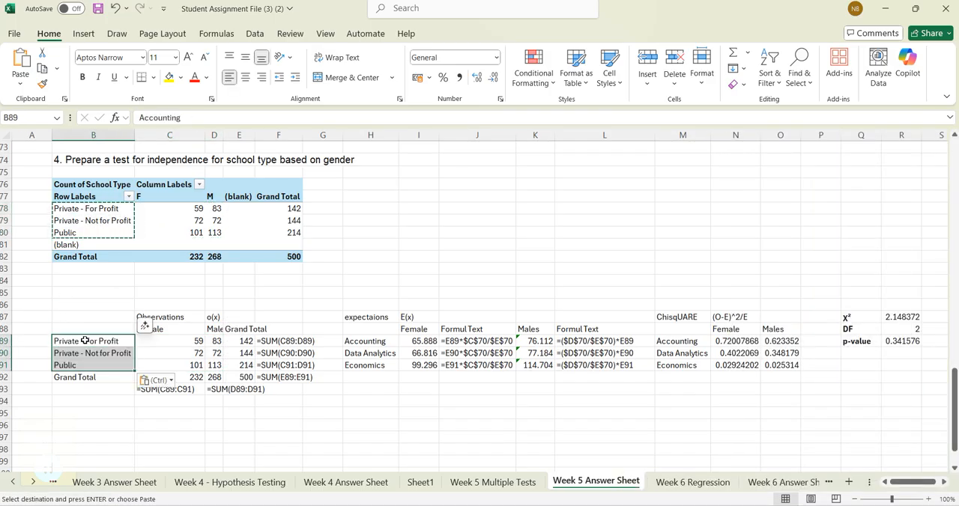
left_click(356, 342)
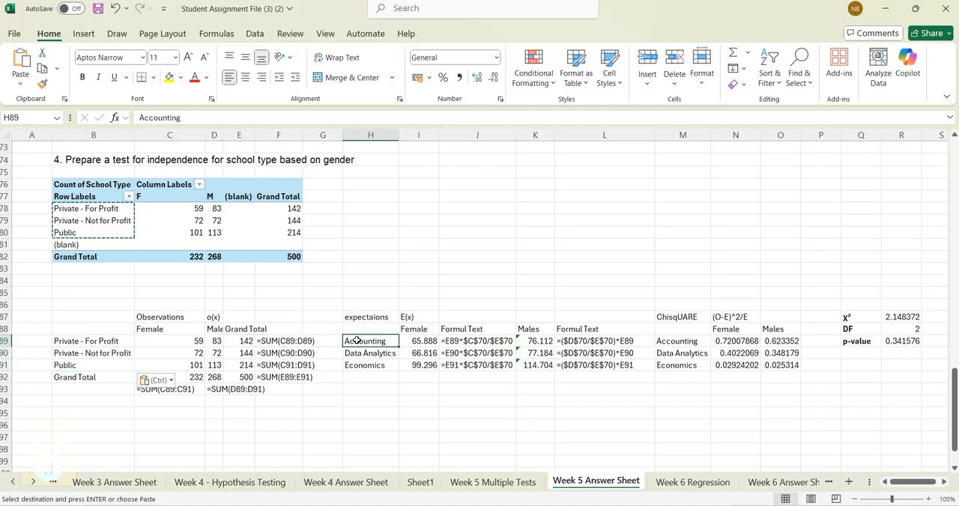
key("ctrl+v")
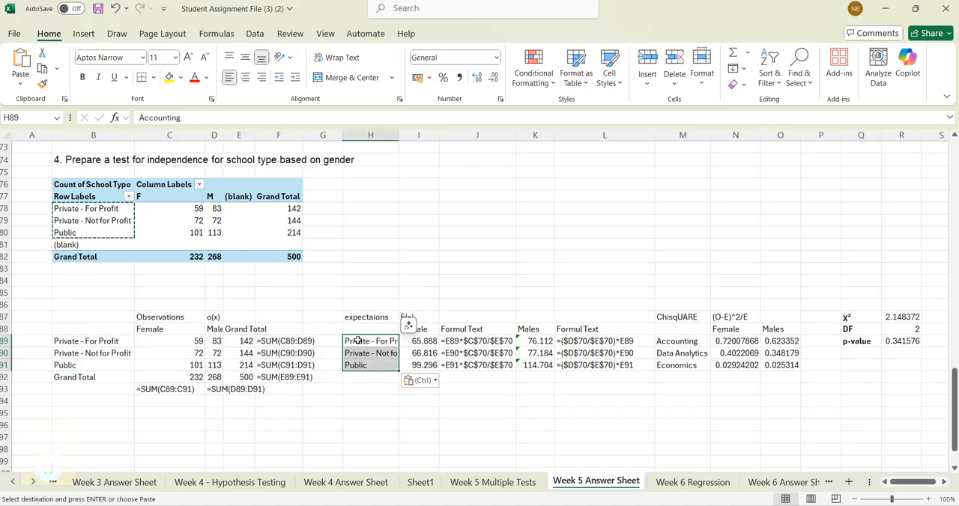
left_click_drag(672, 342, 665, 365)
key("ctrl+v")
left_click(671, 435)
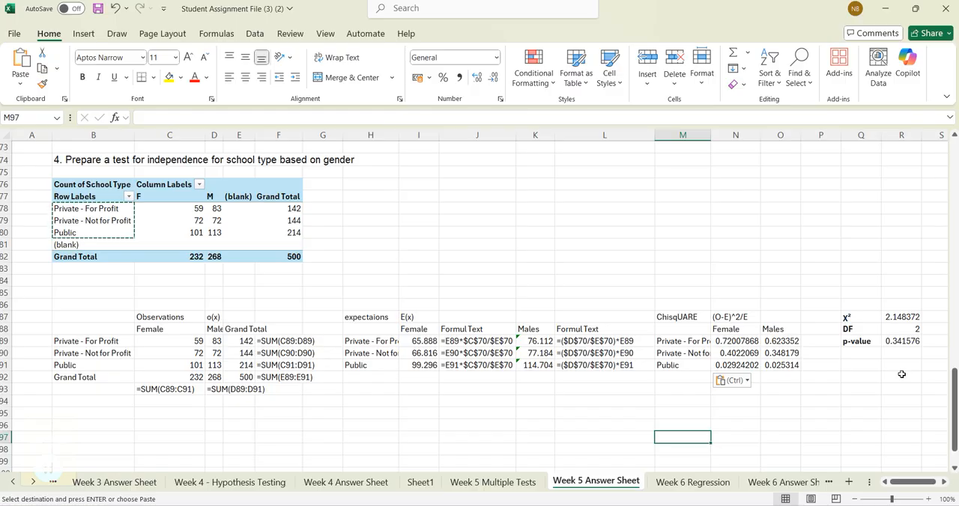
- Examine the degrees-of-freedom formula in R88 and the observed totals in E89 and C92 of the school type test
left_click(899, 330)
key("F2")
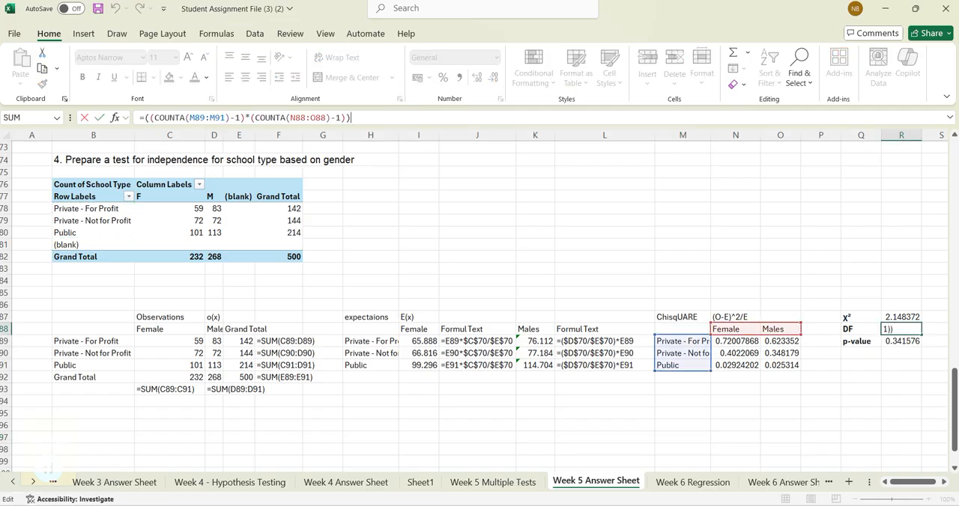
left_click(467, 414)
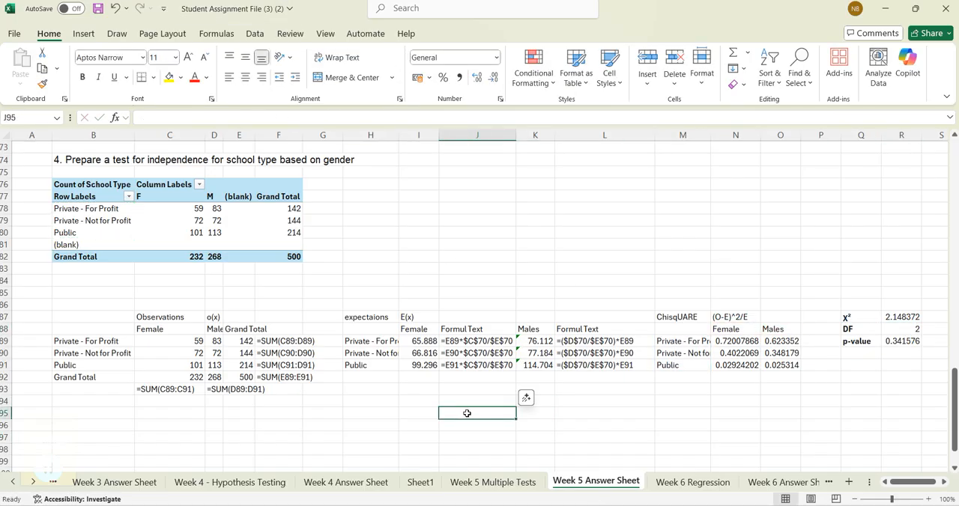
left_click(249, 340)
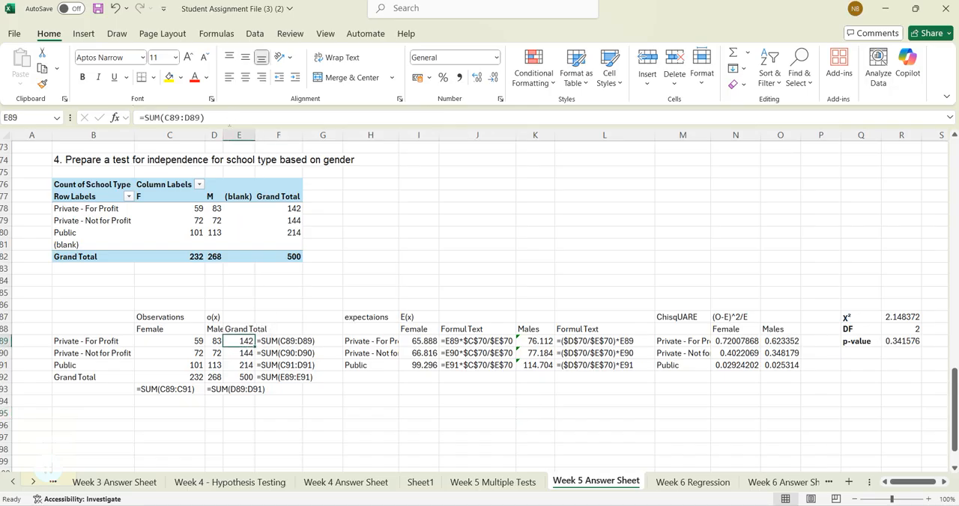
left_click(247, 426)
left_click(196, 377)
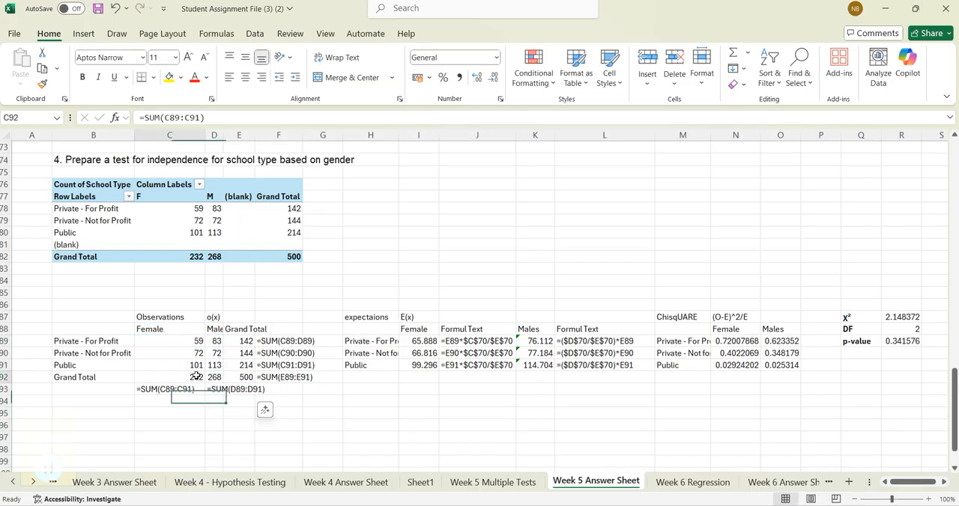
left_click(630, 427)
mouse_move(84, 305)
left_mouse_down()
mouse_move(704, 334)
mouse_move(862, 368)
mouse_move(896, 393)
left_mouse_up()
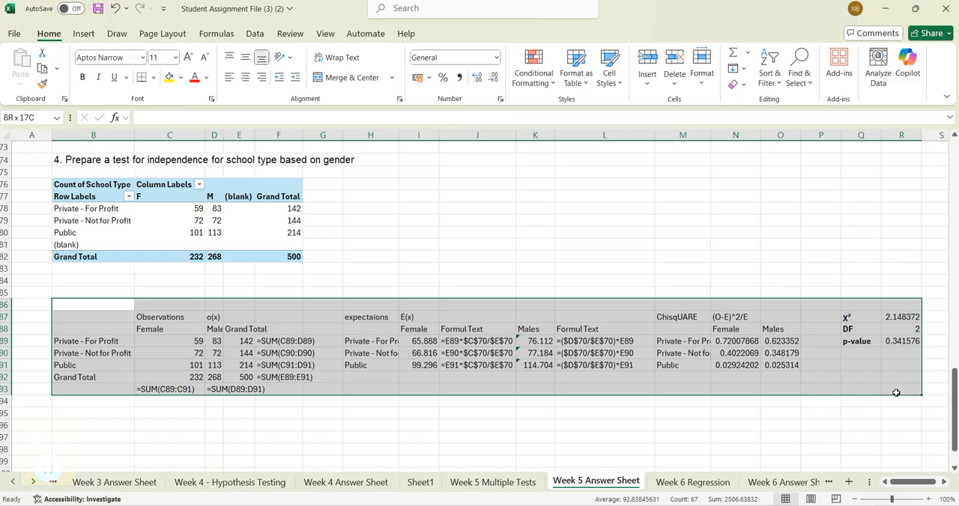
left_click_drag(896, 392, 896, 393)
scroll(584, 371, "up", 3)
scroll(589, 374, "down", 3)
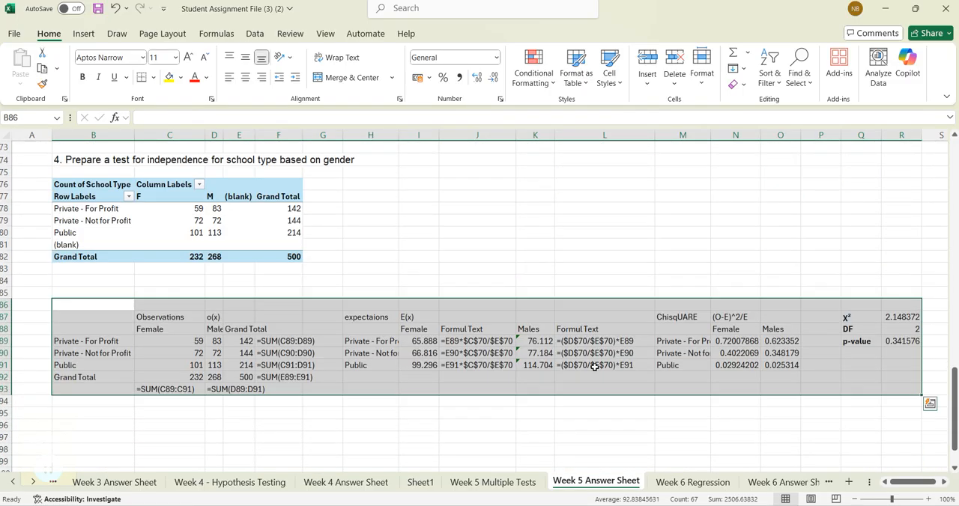
left_click(779, 416)
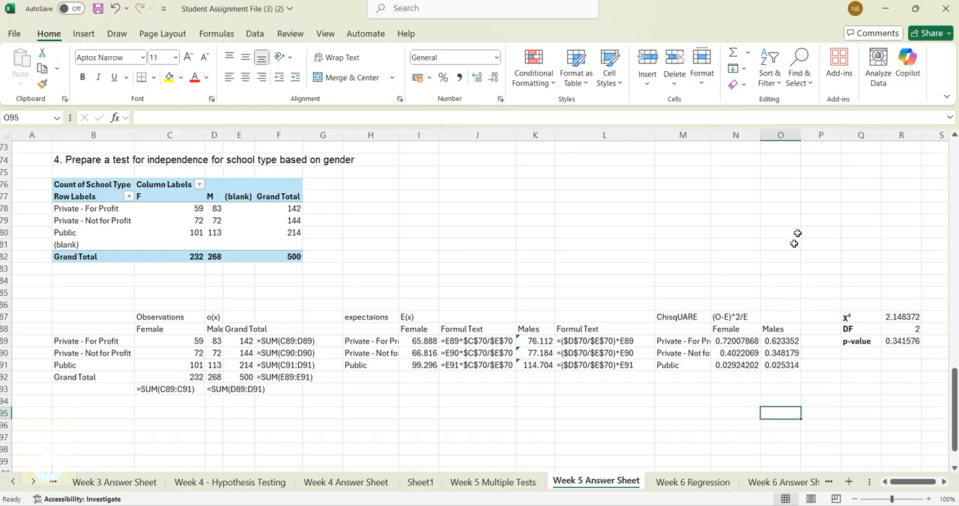
- Insert a blank column before and after the Males column of the chi-square table, giving empty columns O and Q
left_click(785, 135)
right_click(785, 135)
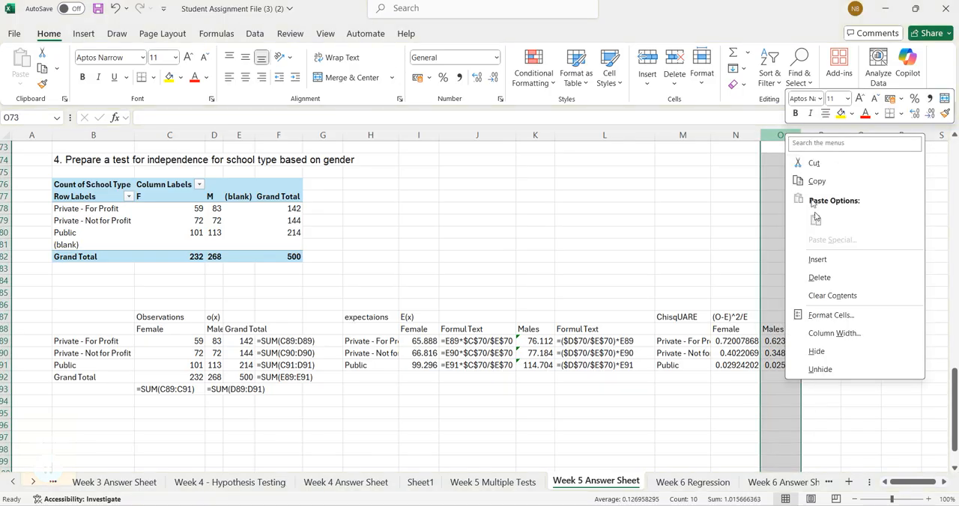
left_click(824, 259)
left_click(869, 135)
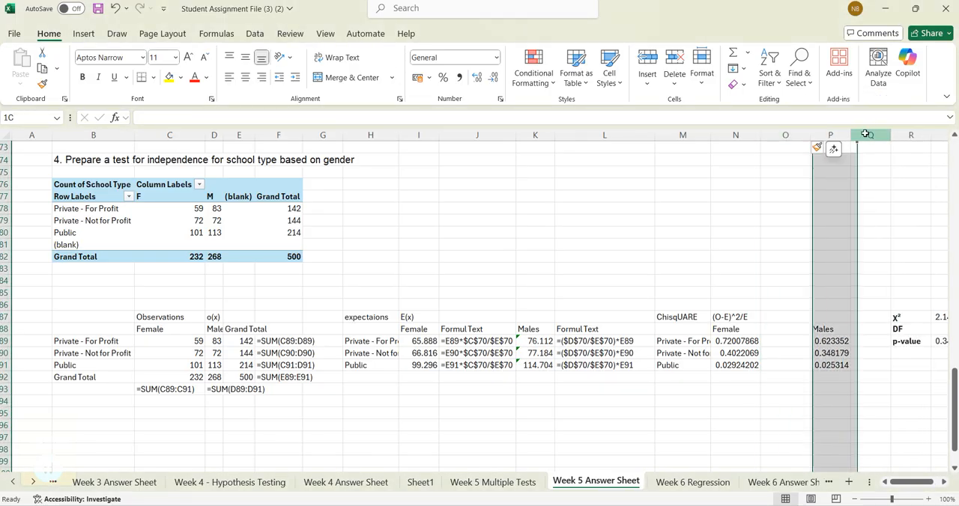
right_click(867, 136)
left_click(753, 253)
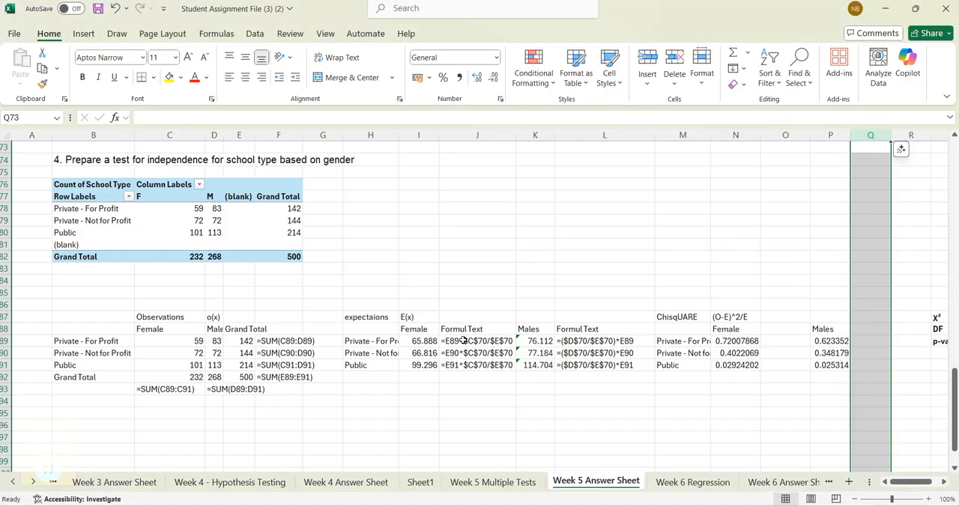
- Copy the formula-text cells J88:J91 and paste them at O88 and Q88 beside the chi-square values
left_click_drag(466, 332, 470, 364)
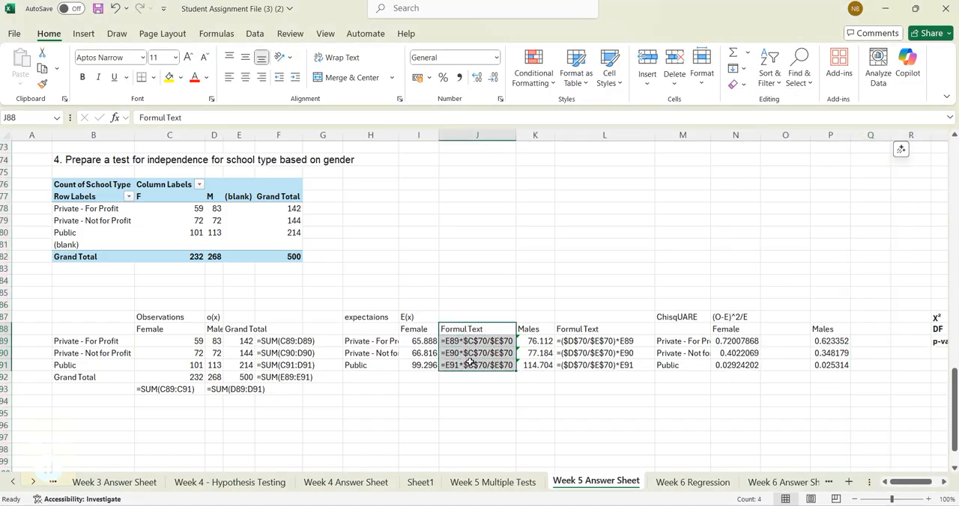
key("ctrl+c")
left_click(783, 330)
key("ctrl+v")
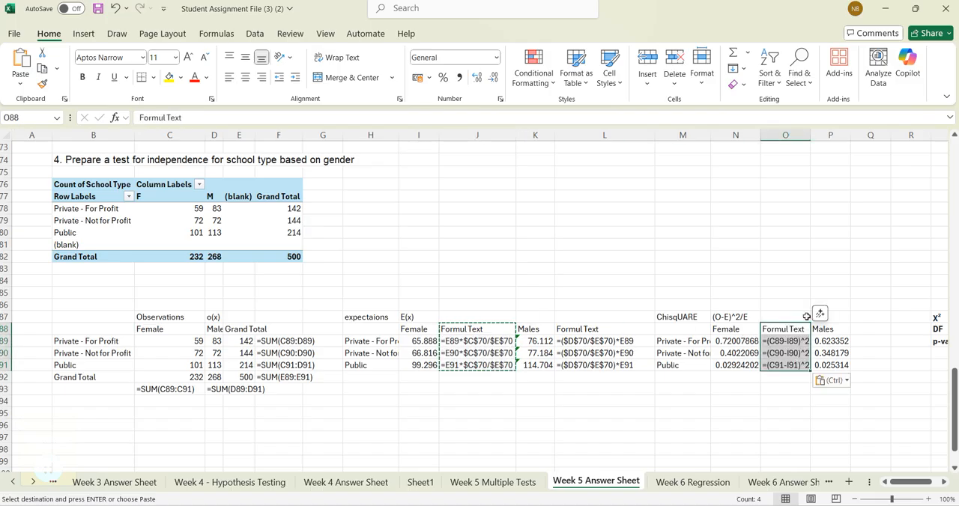
left_click(869, 329)
key("ctrl+v")
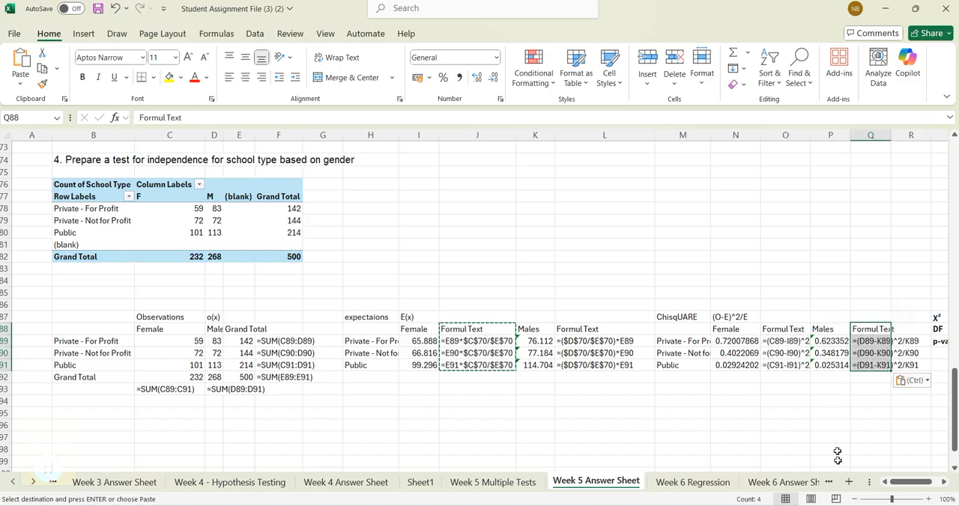
- Paste the formula-text cells at U86 beside the school type test values and autofit column U
left_click_drag(904, 482, 911, 482)
left_click(891, 309)
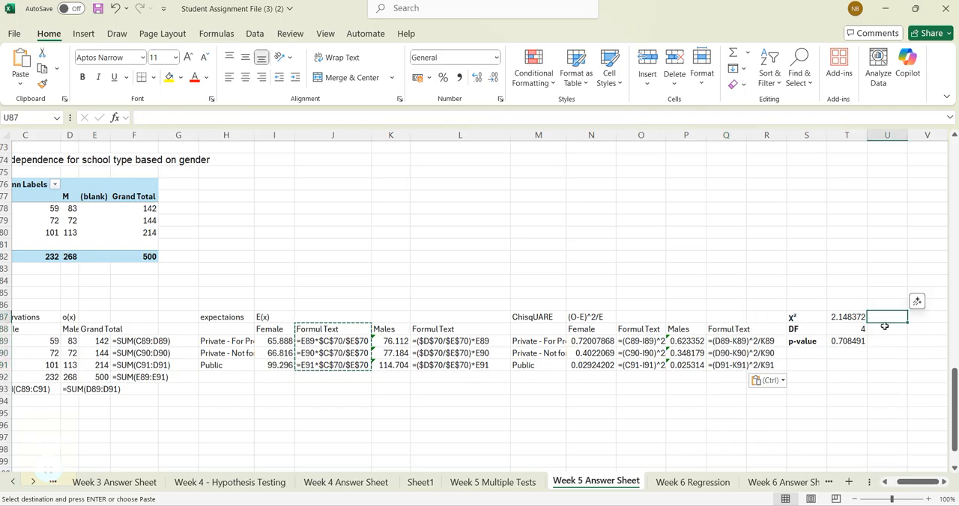
key("ctrl+v")
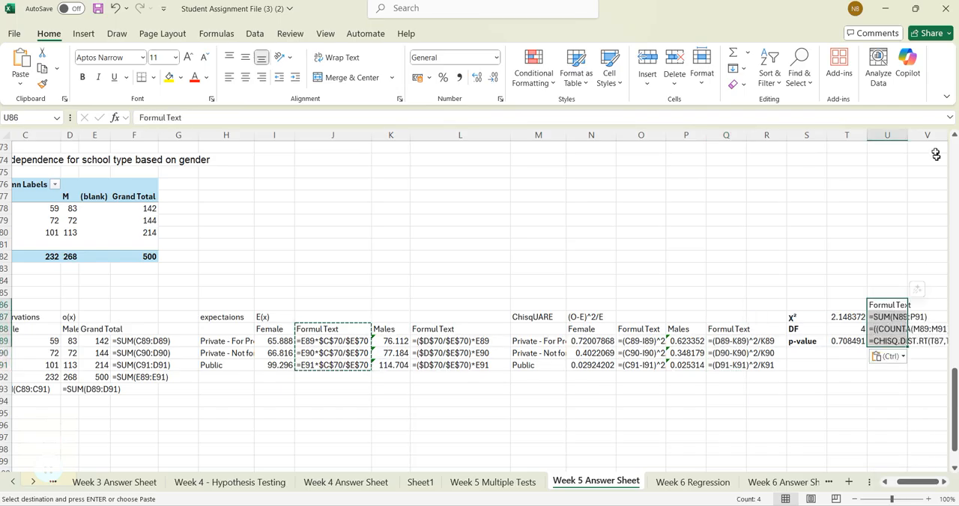
double_click(908, 140)
- Paste the formula-text cells at U62 beside the χ², DF and p-value of the major-by-gender test
scroll(891, 250, "up", 4)
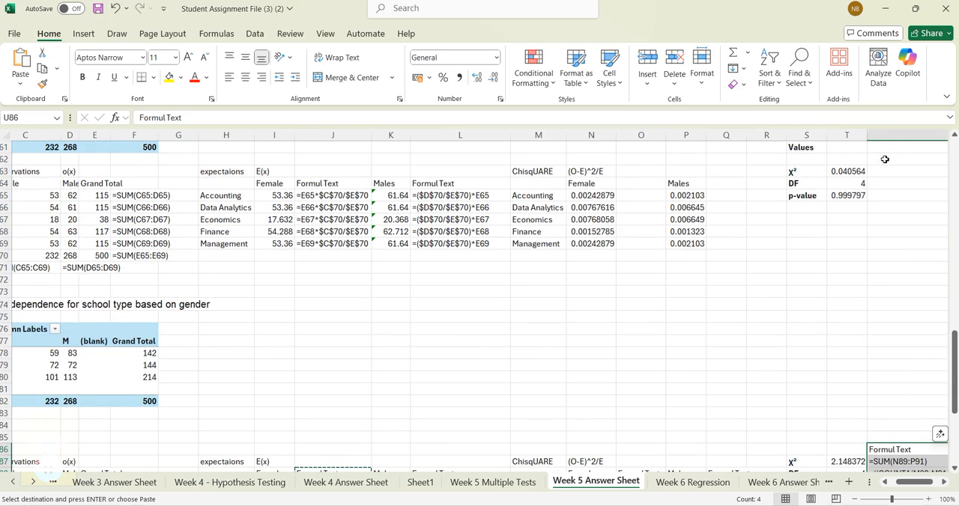
left_click(884, 159)
key("ctrl+v")
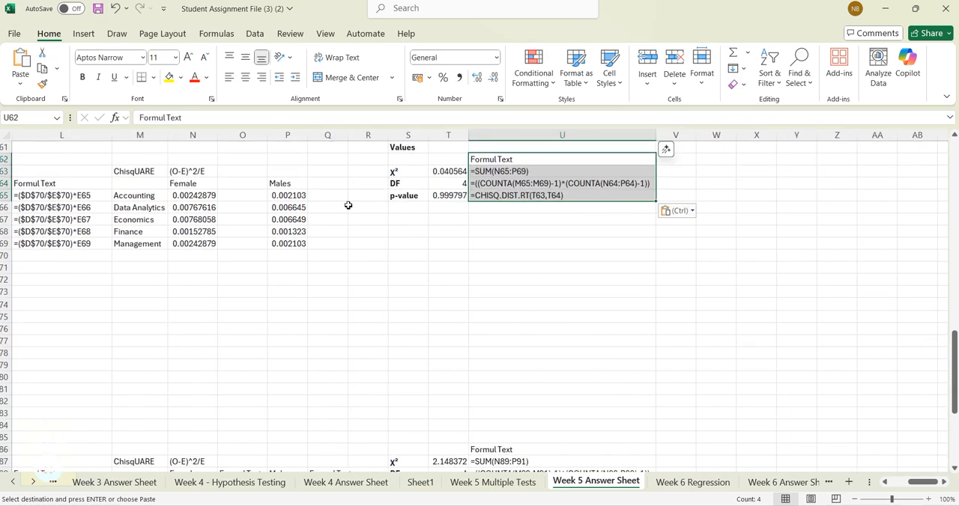
- Paste the formula-text cells at Q64 beside the Males chi-square values for majors and fill them down to Q69
left_click(330, 182)
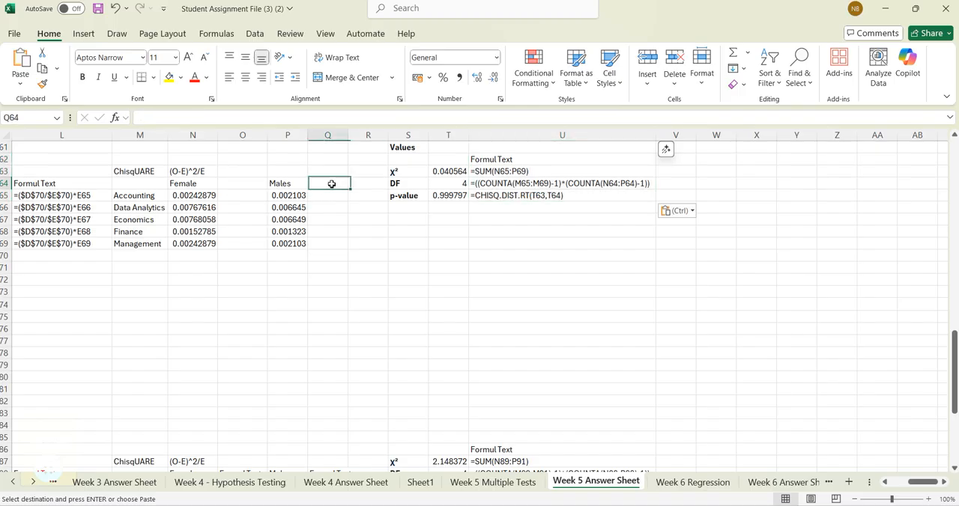
key("ctrl+v")
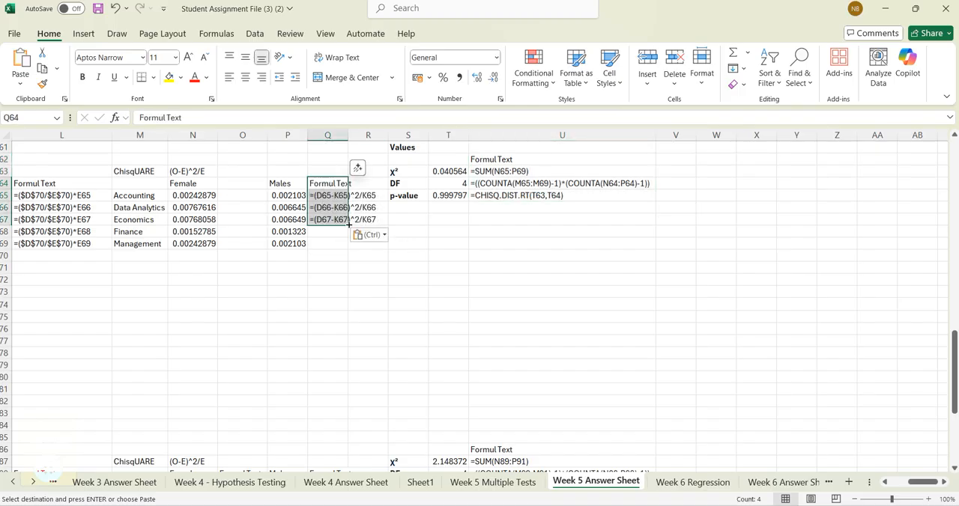
left_click(337, 239)
left_click(328, 219)
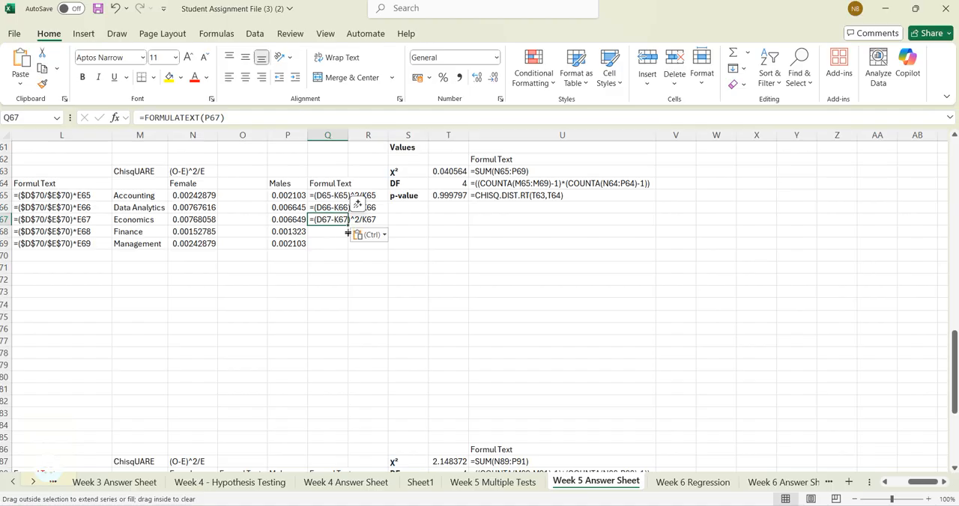
left_click_drag(348, 249, 348, 250)
- Copy the formula-text column Q64:Q69 to O64 beside the Female chi-square values and end copy mode
left_click_drag(327, 184, 330, 234)
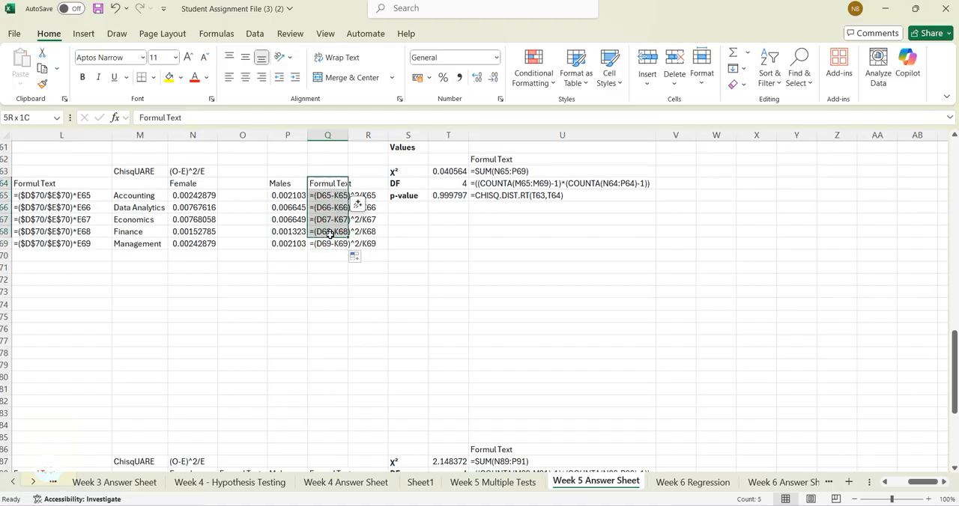
key("ctrl+c")
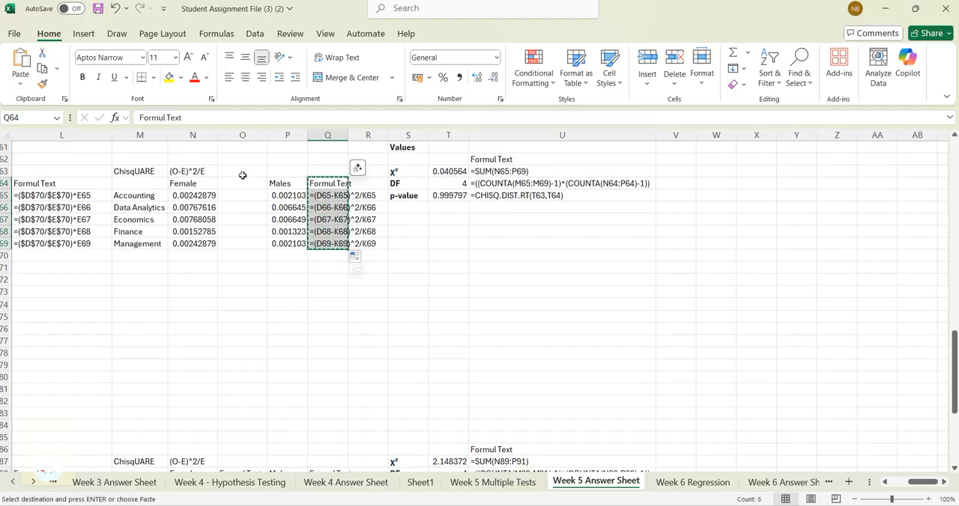
left_click(243, 175)
left_click(242, 183)
key("ctrl+v")
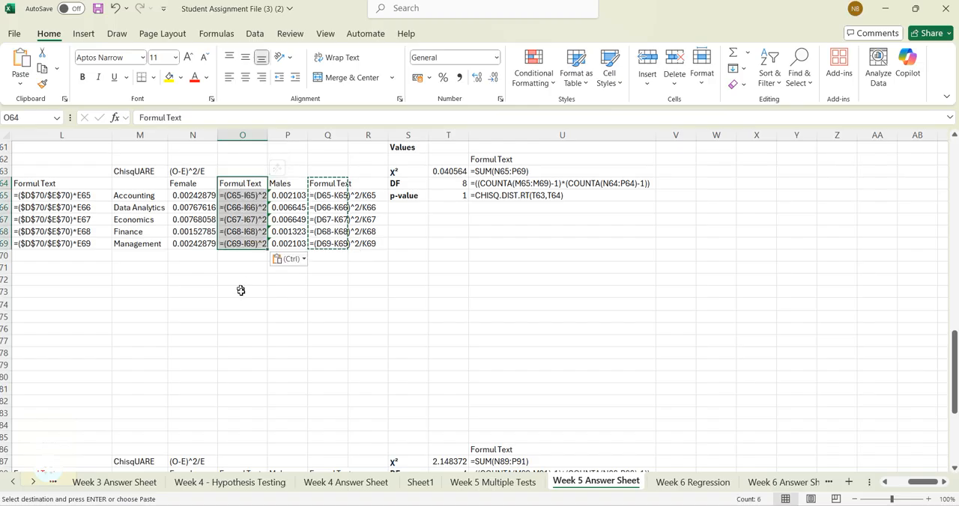
left_click(245, 293)
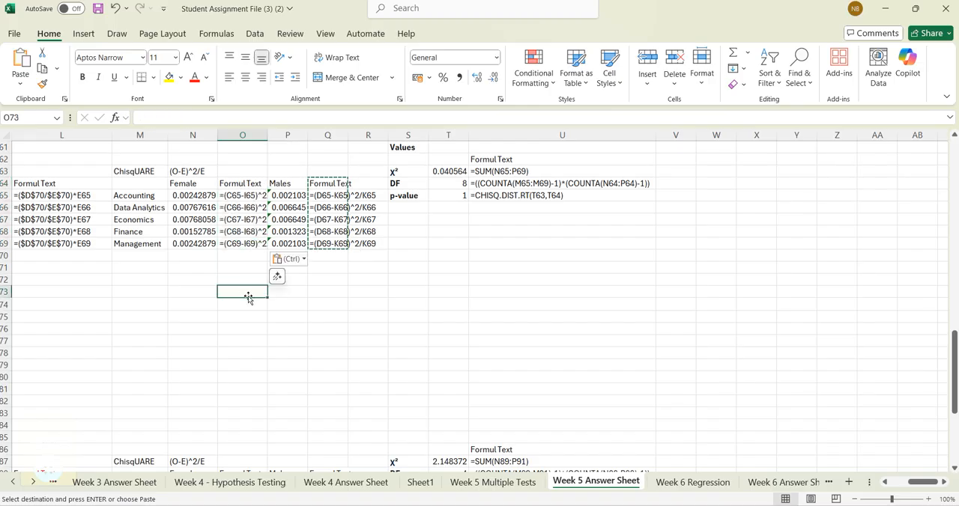
left_click(516, 327)
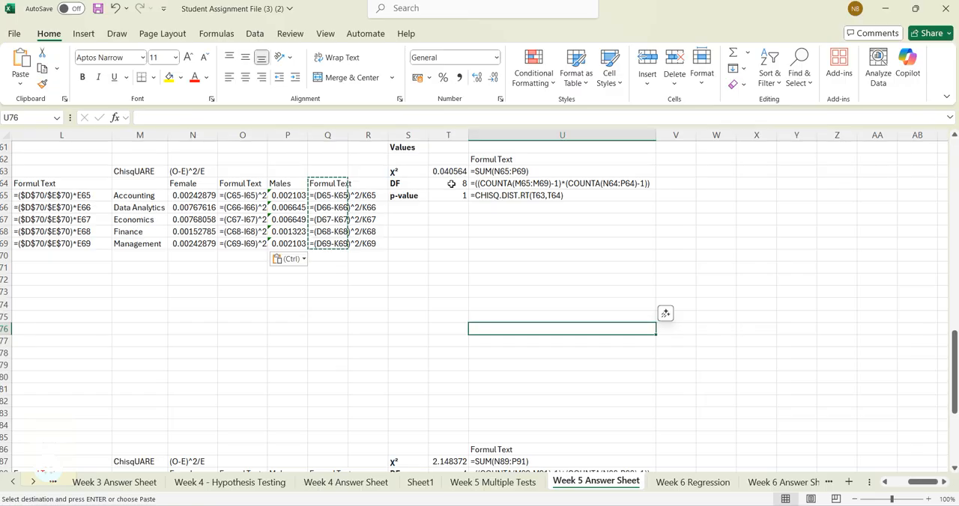
key("Escape")
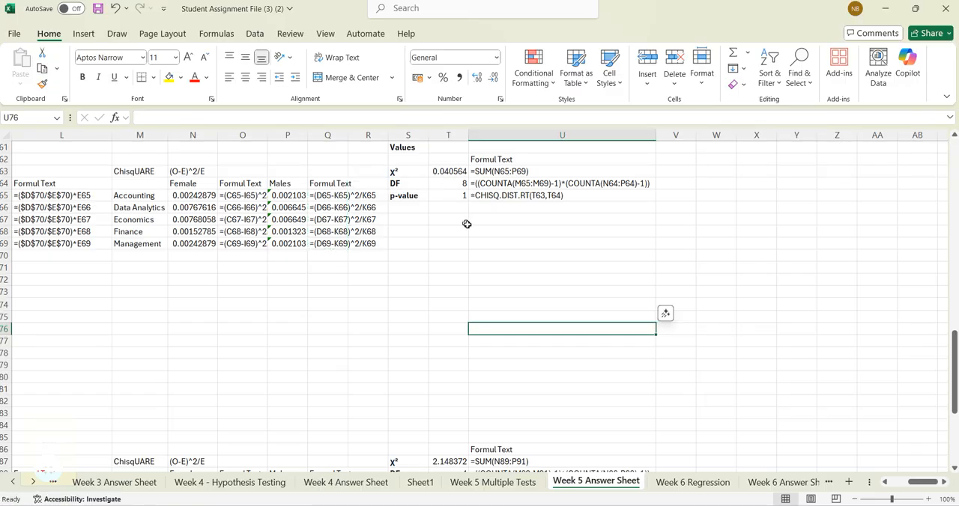
- Correct the DF formula in T64 so its second COUNTA counts only the Female and Males headers, N64 and P64
left_click(458, 291)
left_click(455, 184)
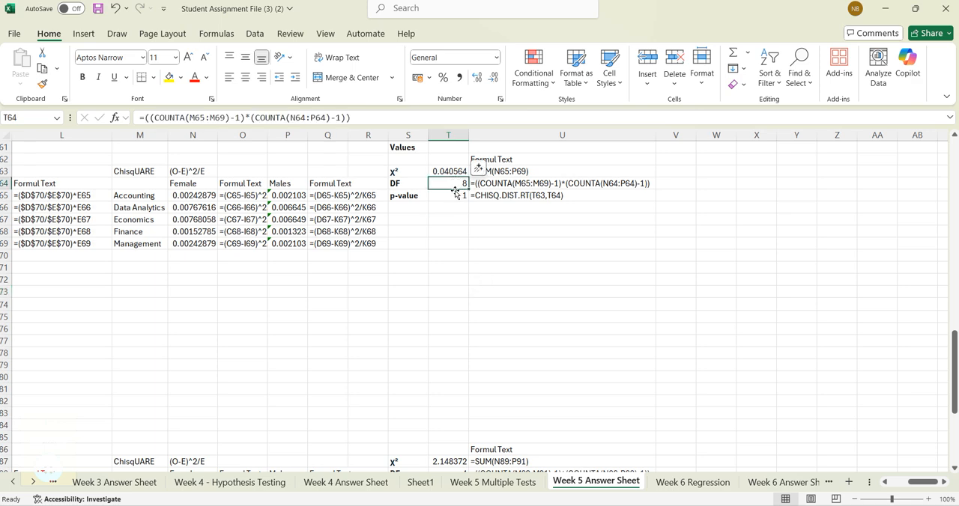
left_click(355, 115)
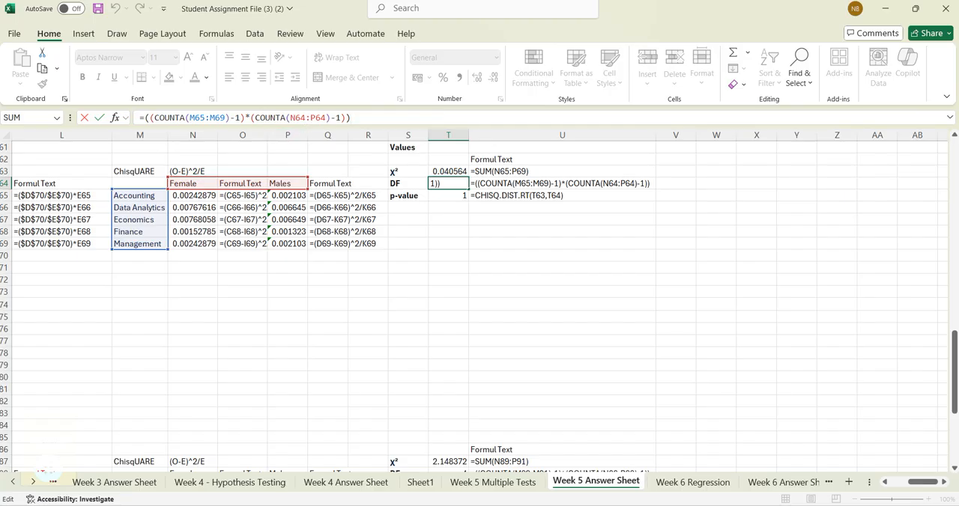
left_click(305, 117)
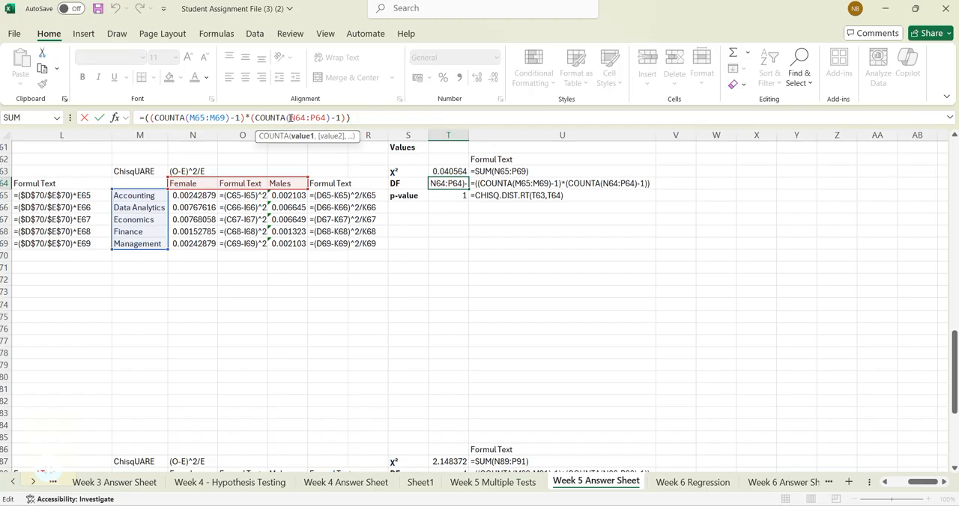
left_click_drag(290, 118, 324, 116)
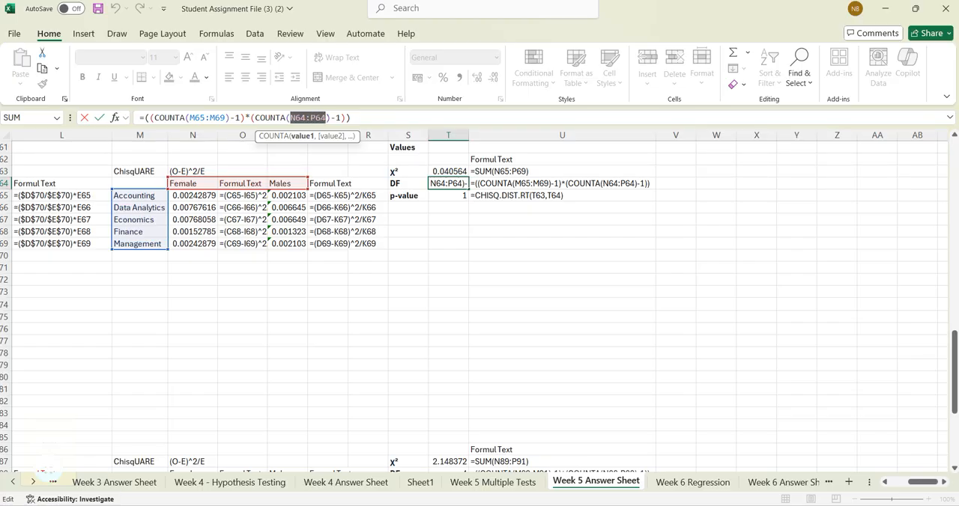
left_click(203, 185)
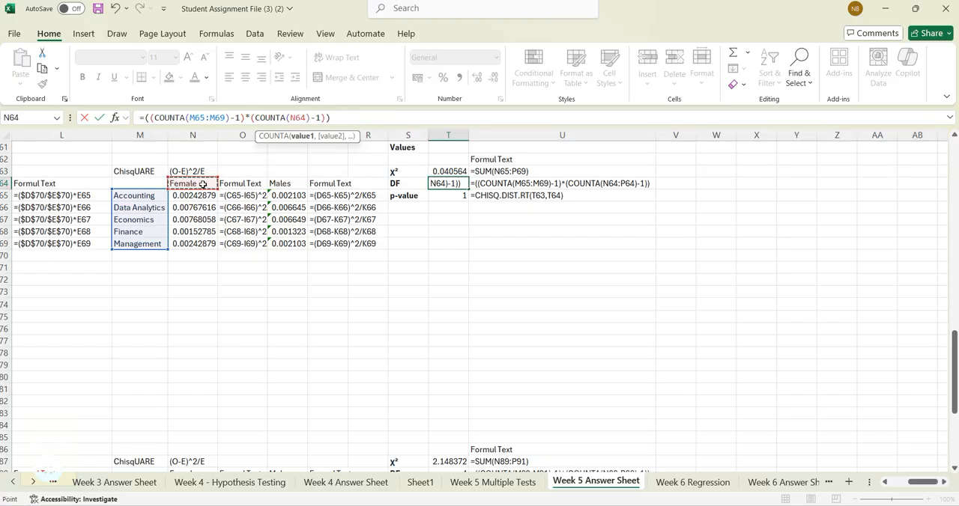
left_click(293, 184, "ctrl")
key("Return")
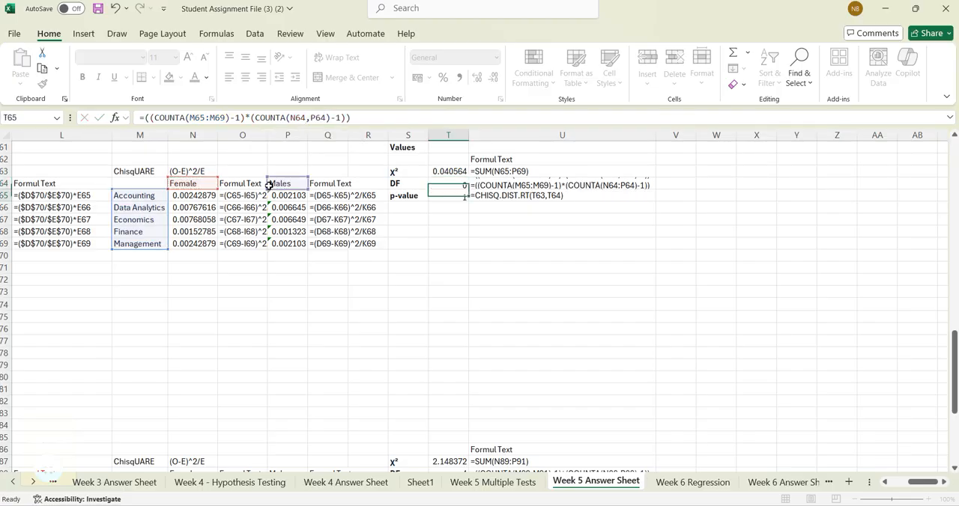
left_click(532, 270)
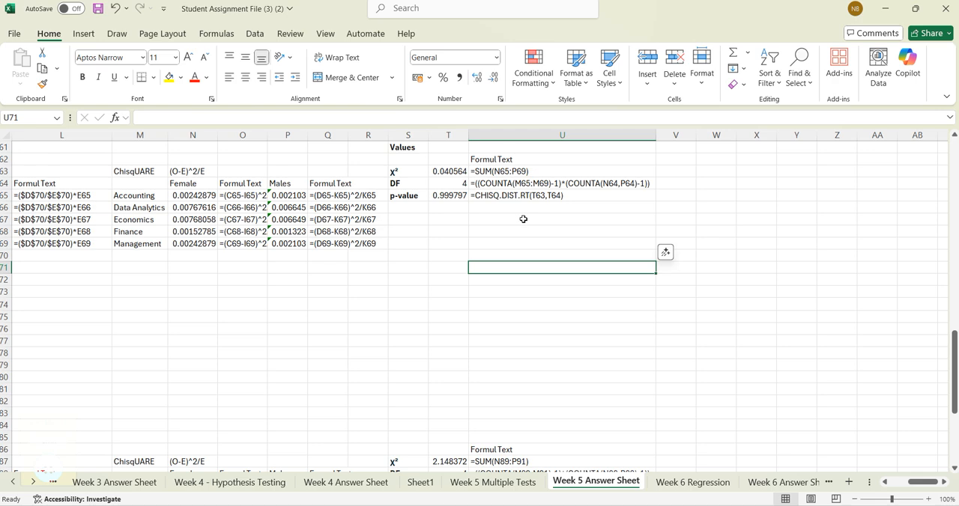
- Correct the school type test's DF formula in T88 so its second COUNTA uses only N88 and P88
scroll(411, 267, "down", 4)
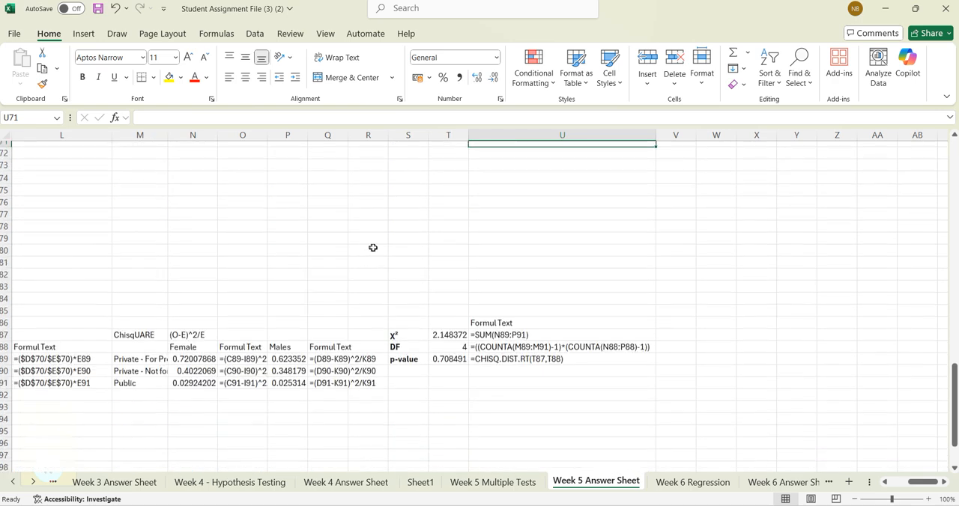
left_click(459, 331)
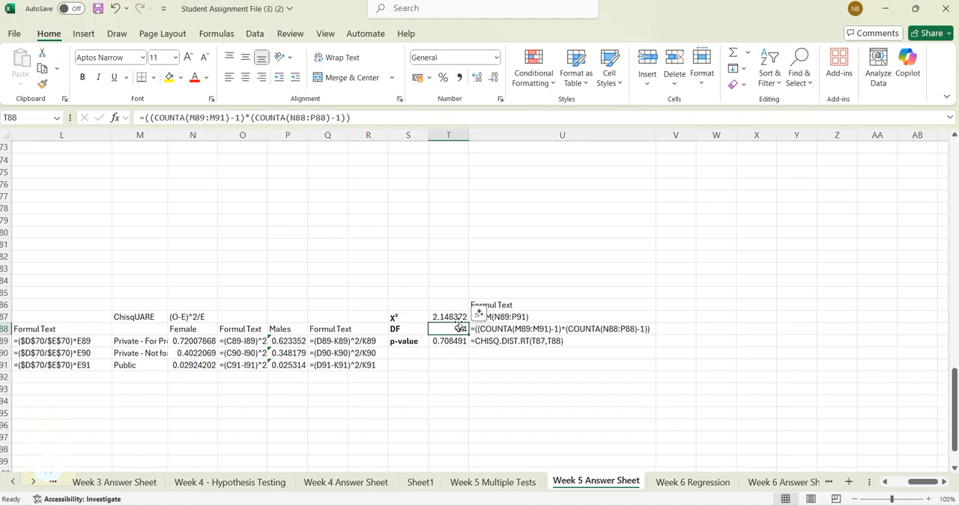
double_click(305, 117)
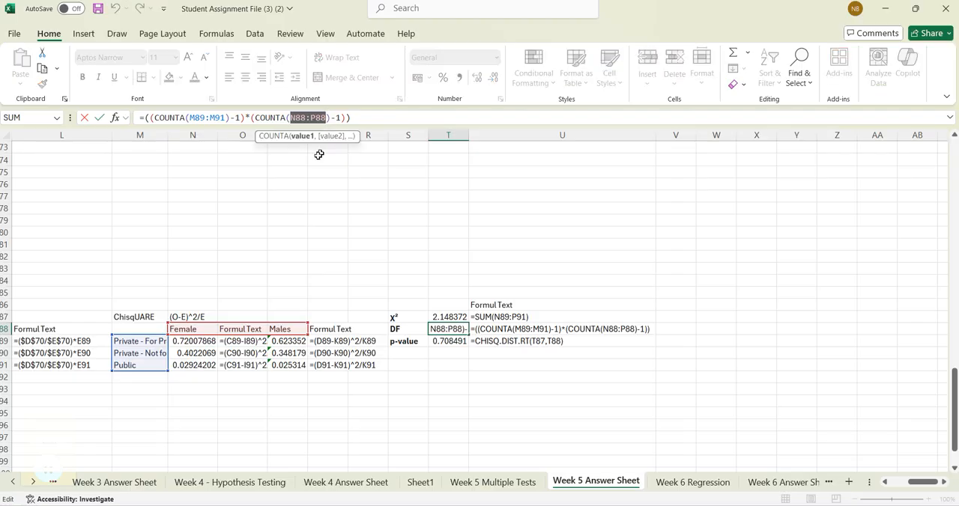
left_click(191, 329)
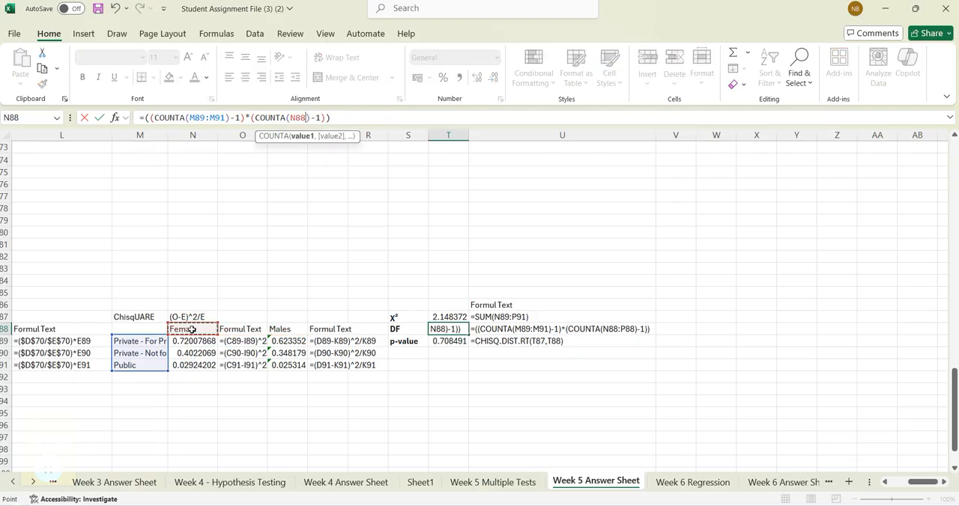
left_click(279, 328, "ctrl")
key("Return")
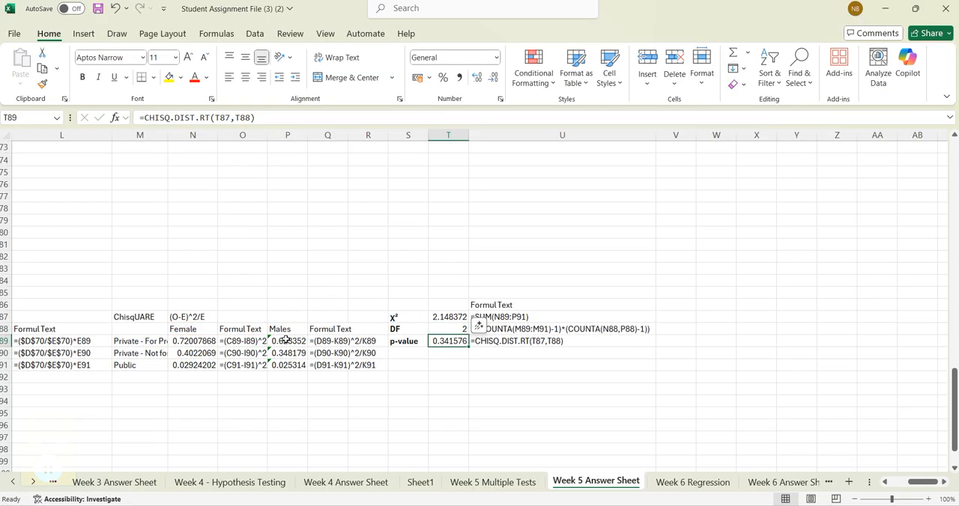
left_click(569, 436)
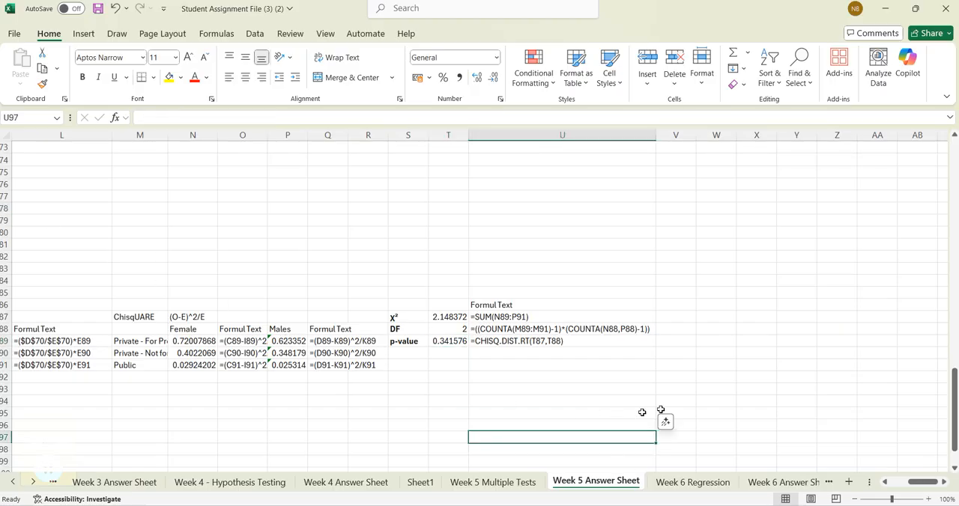
- Copy question 5 about school type based on major from Week 5 Multiple Tests into B96 of Week 5 Answer Sheet
left_click_drag(920, 485, 896, 487)
left_click(495, 482)
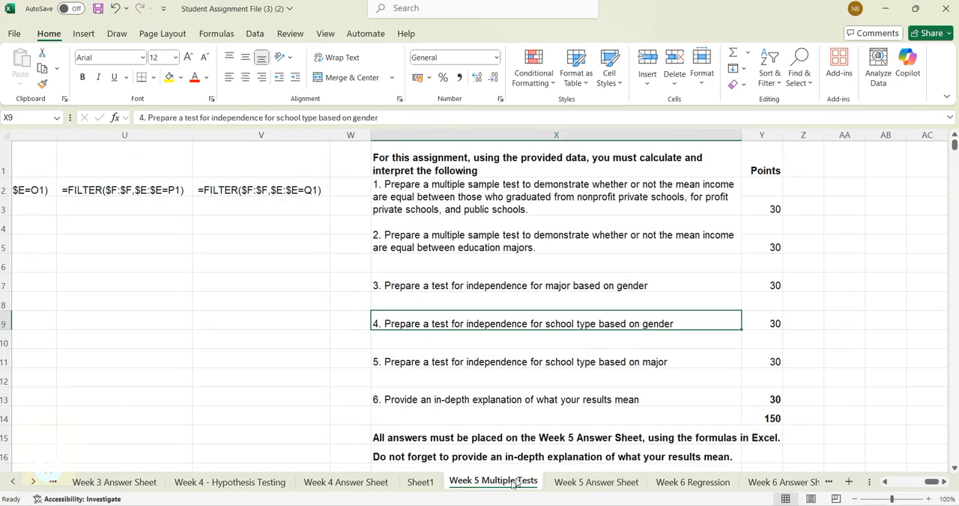
left_click(431, 367)
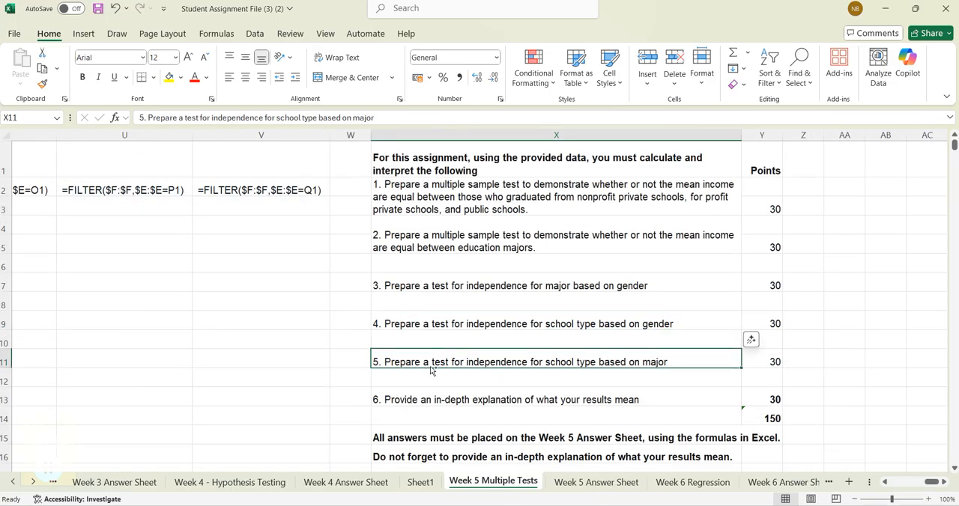
key("ctrl+c")
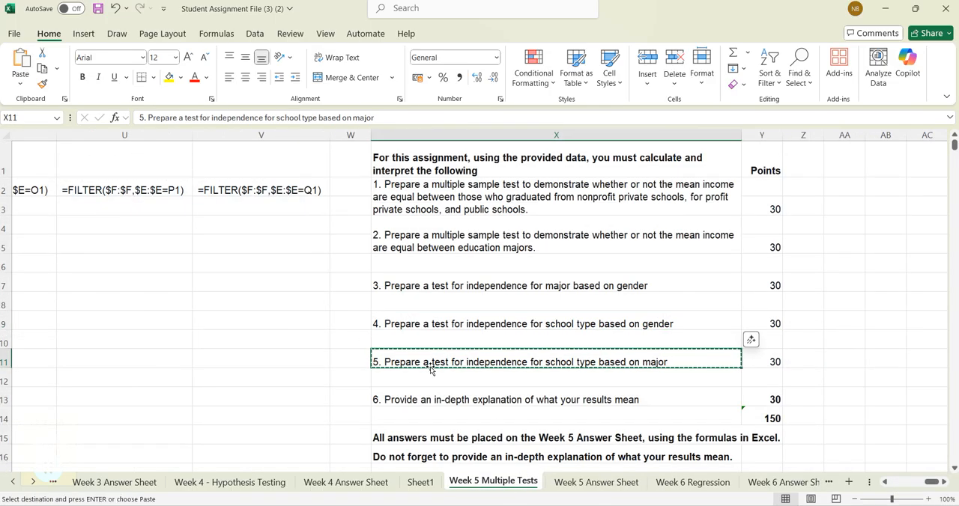
left_click(774, 483)
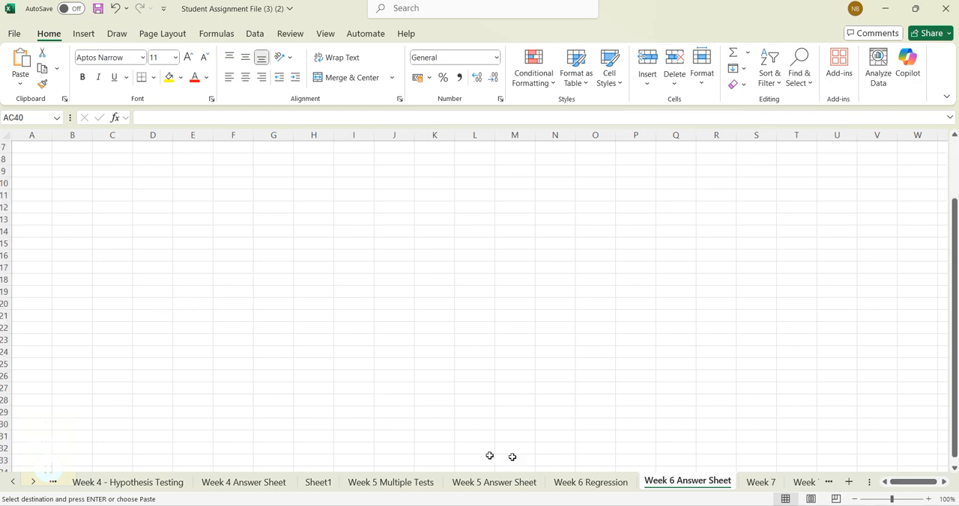
left_click(493, 483)
scroll(60, 274, "down", 1)
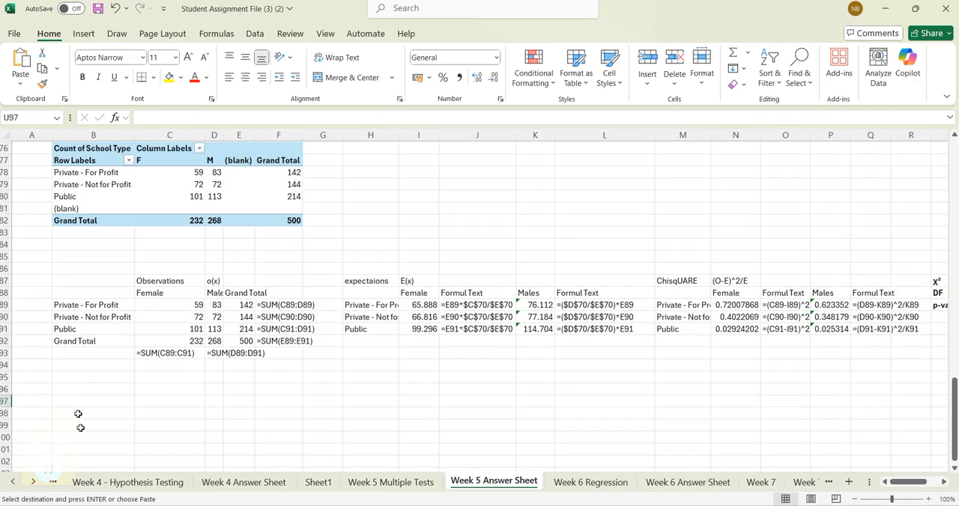
left_click(67, 387)
key("ctrl+v")
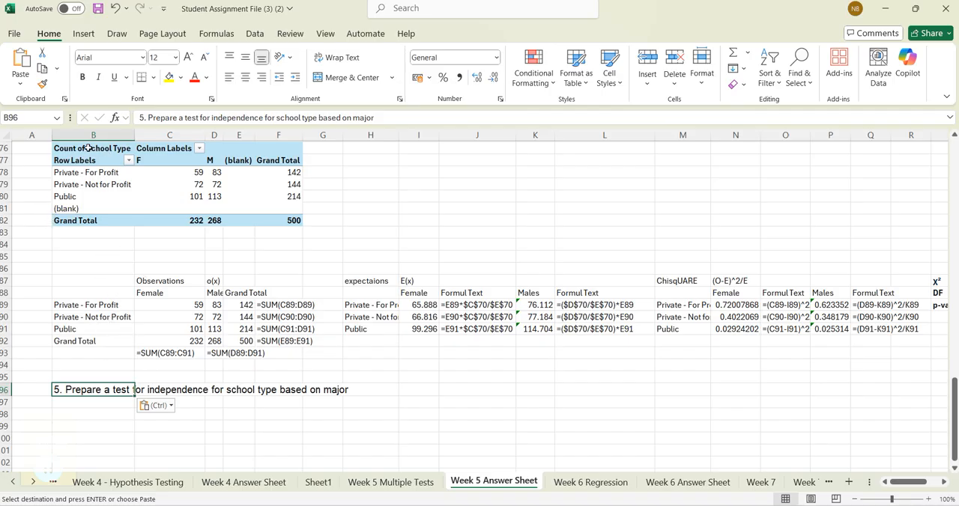
- Copy the school-type-by-gender pivot table at B76 to B98 below the question 5 heading
left_click_drag(88, 148, 269, 217)
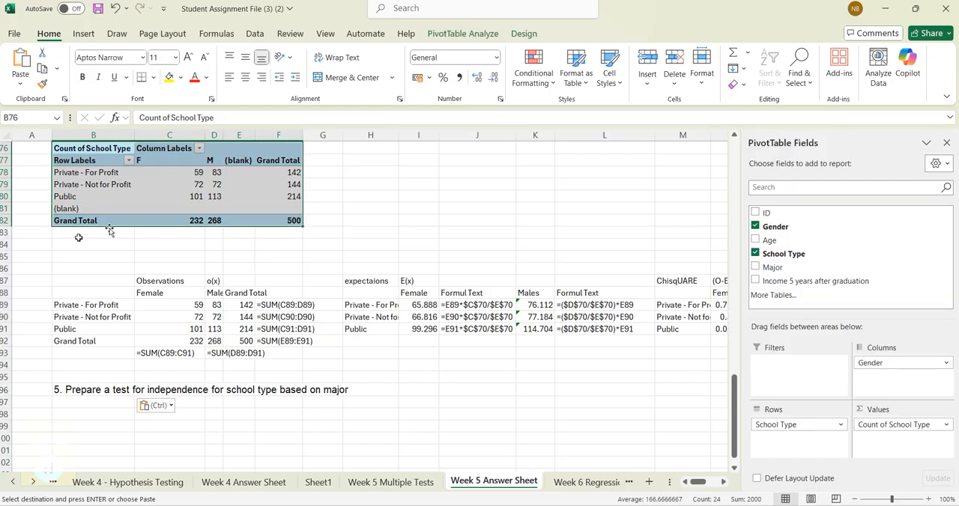
scroll(141, 216, "up", 1)
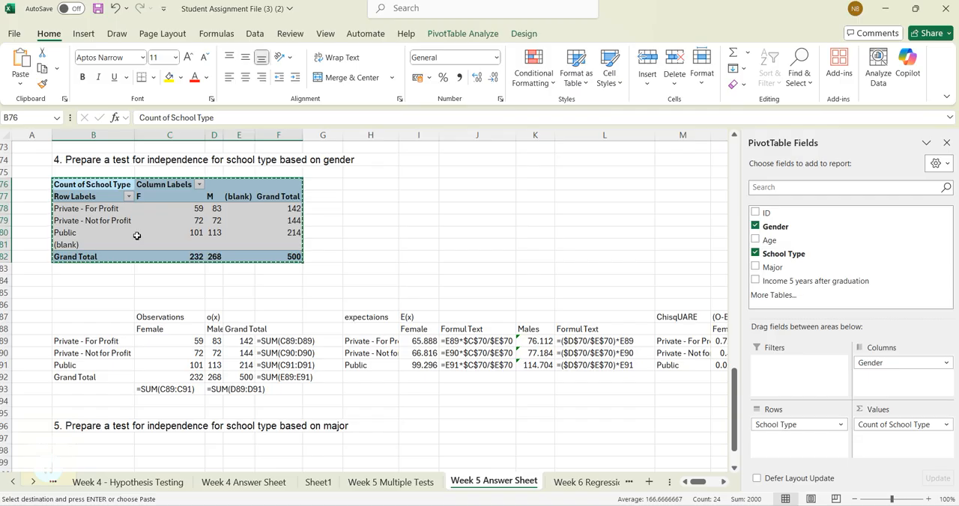
scroll(99, 388, "down", 2)
left_click(82, 381)
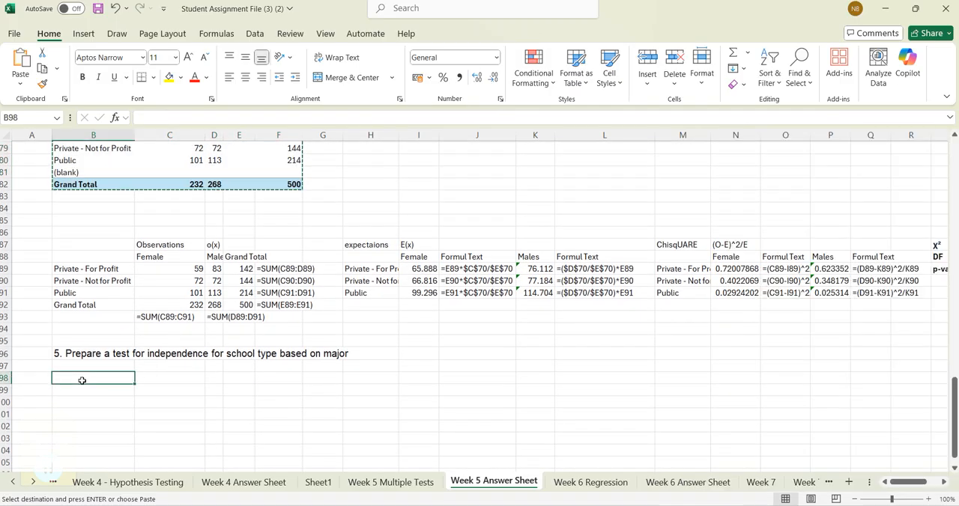
key("ctrl+v")
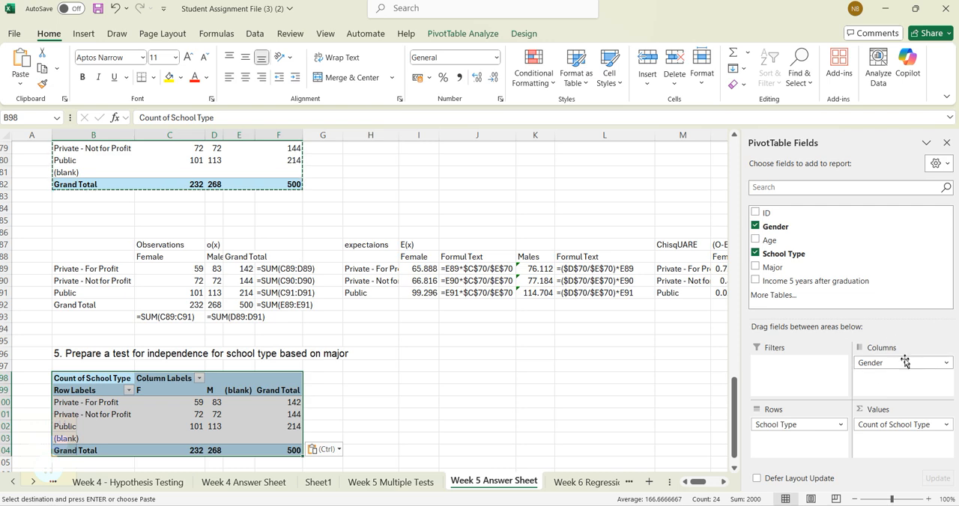
- Rearrange the pivot table at B98 to show Count of Major with Major as rows and School Type as columns, removing Gender
left_click_drag(908, 363, 887, 260)
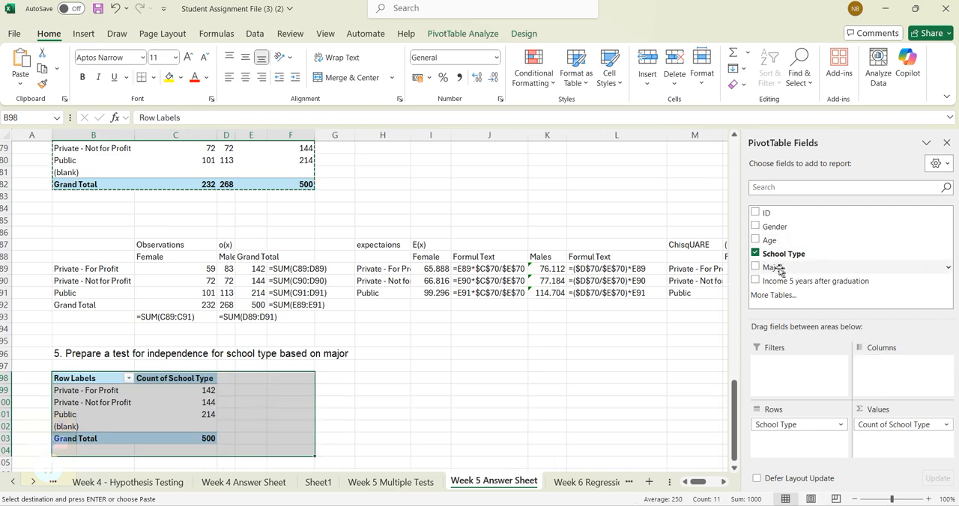
left_click_drag(778, 270, 888, 379)
left_click_drag(892, 425, 849, 271)
left_click_drag(772, 270, 879, 428)
scroll(220, 297, "down", 3)
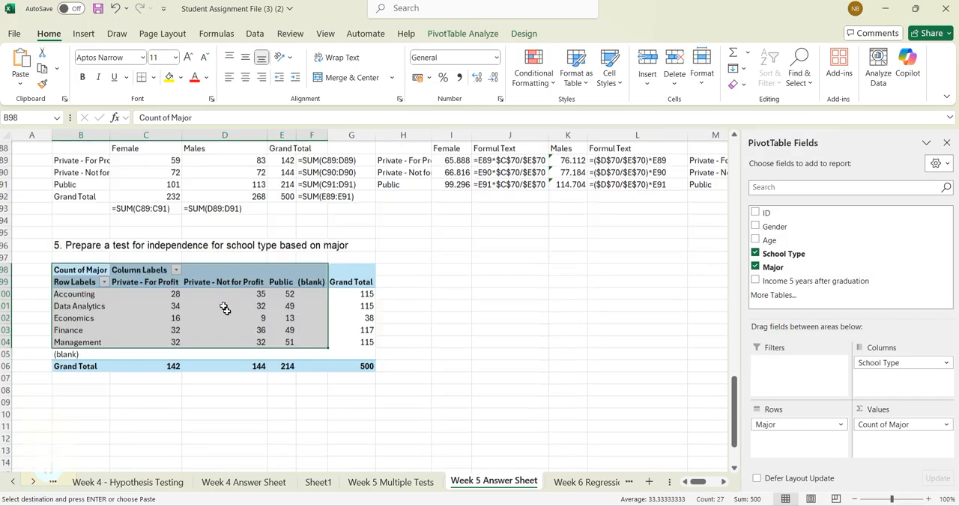
left_click(420, 320)
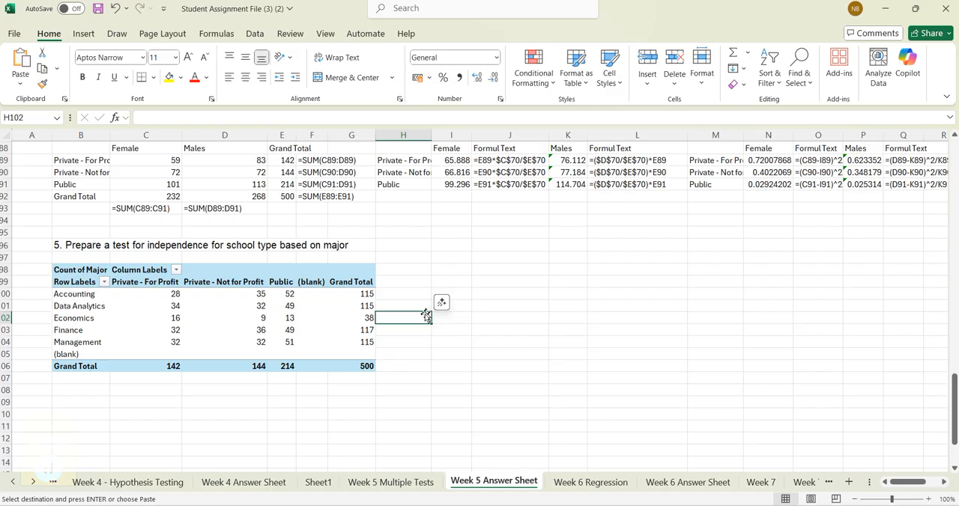
- Copy the pivot headers Private - For Profit, Private - Not for Profit and Public to C109:E109 as values only
scroll(411, 368, "up", 1)
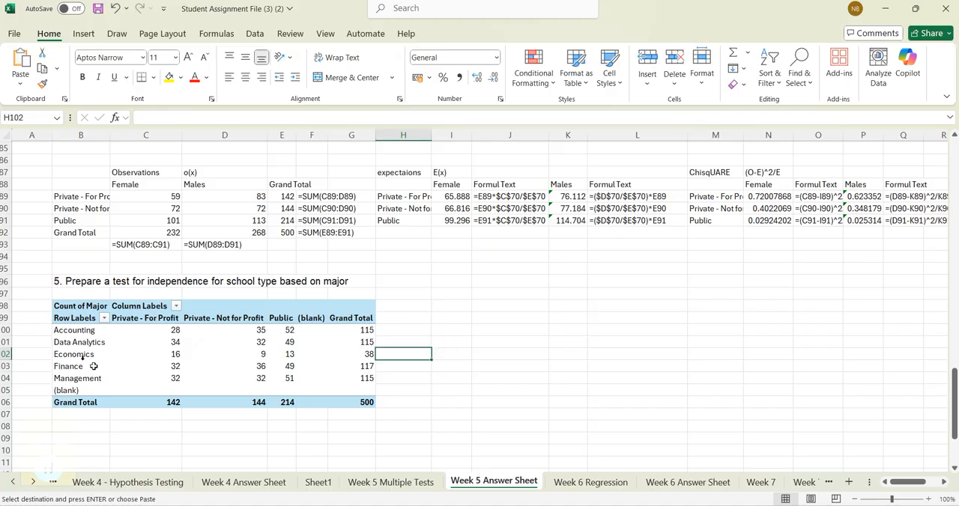
scroll(65, 342, "down", 1)
left_click_drag(146, 318, 284, 318)
key("ctrl+c")
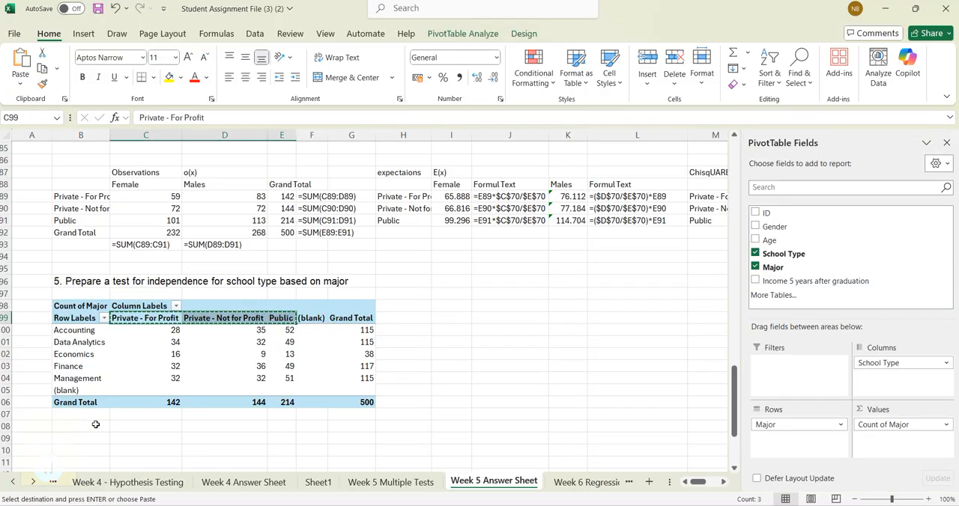
left_click(137, 440)
key("ctrl+alt+v")
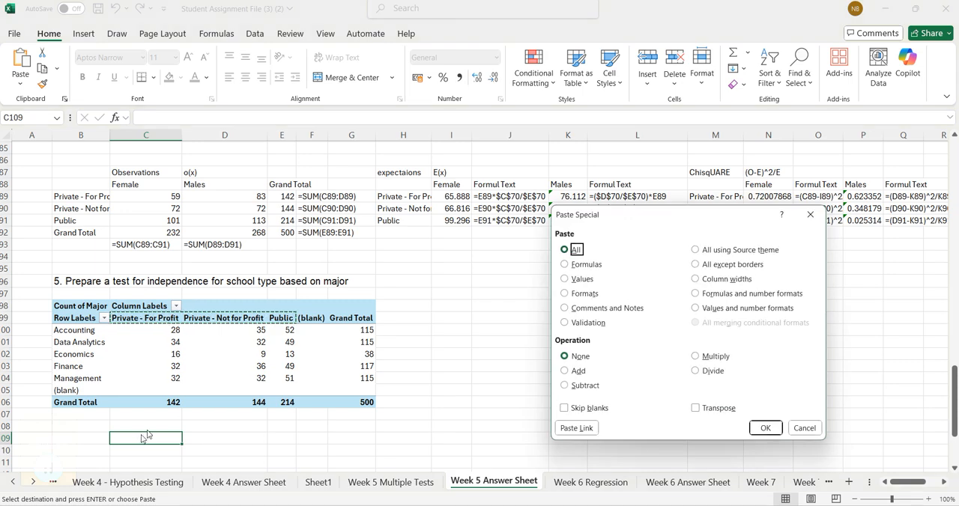
left_click(573, 278)
key("Return")
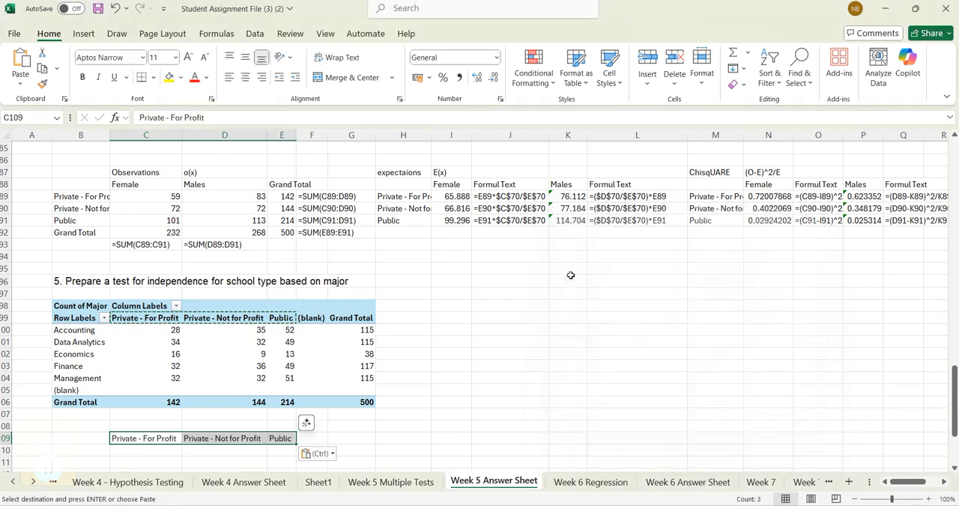
left_click(392, 450)
- Try to copy the major names and counts in B100:E104 to B110 under the school type headers
scroll(189, 358, "down", 1)
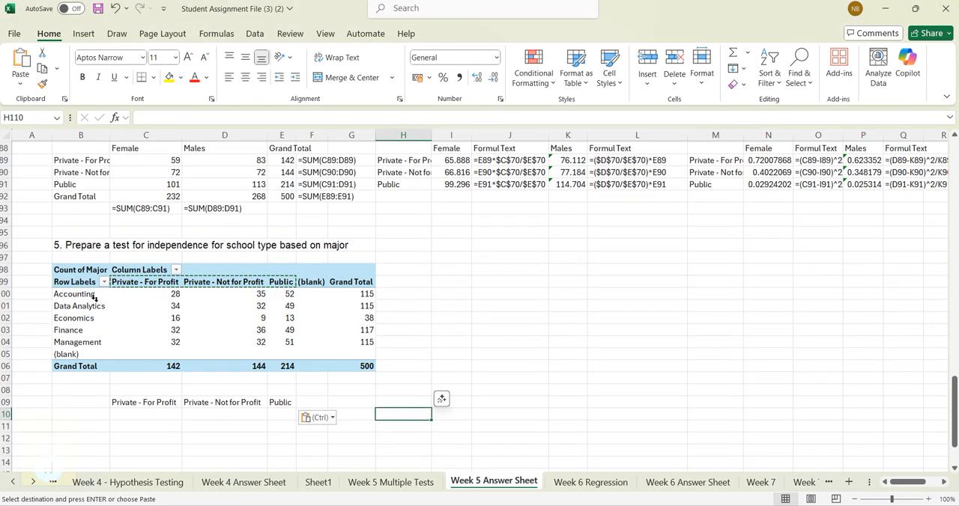
left_click(45, 294)
left_click(287, 339, "shift")
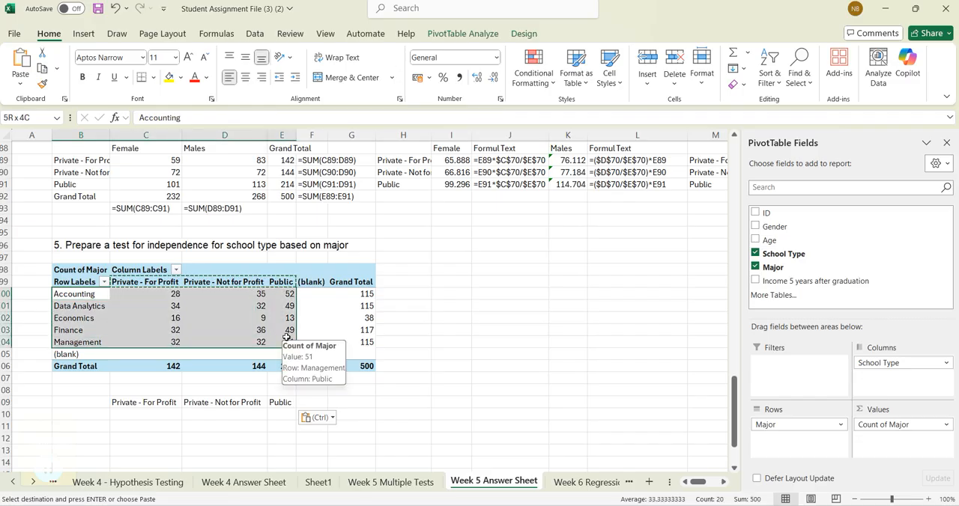
key("ctrl")
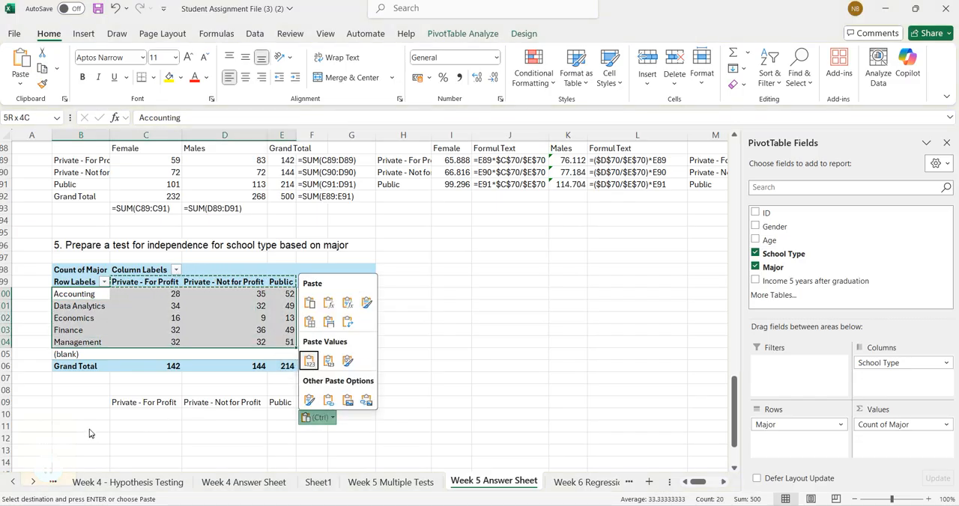
left_click(89, 417)
left_click(89, 418)
key("ctrl+v")
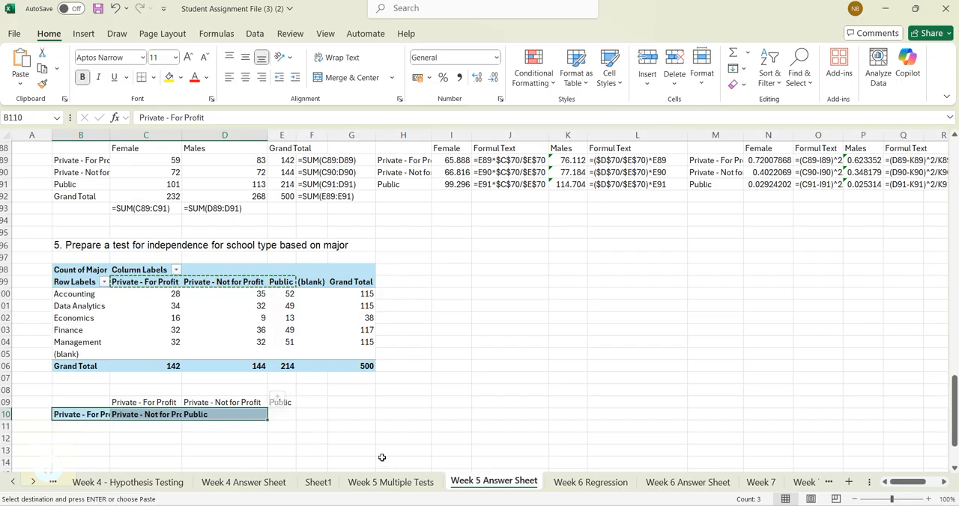
key("ctrl+z")
- Copy the major names and school type counts in B100:E104 to B110 under the school type headers
left_click(75, 296)
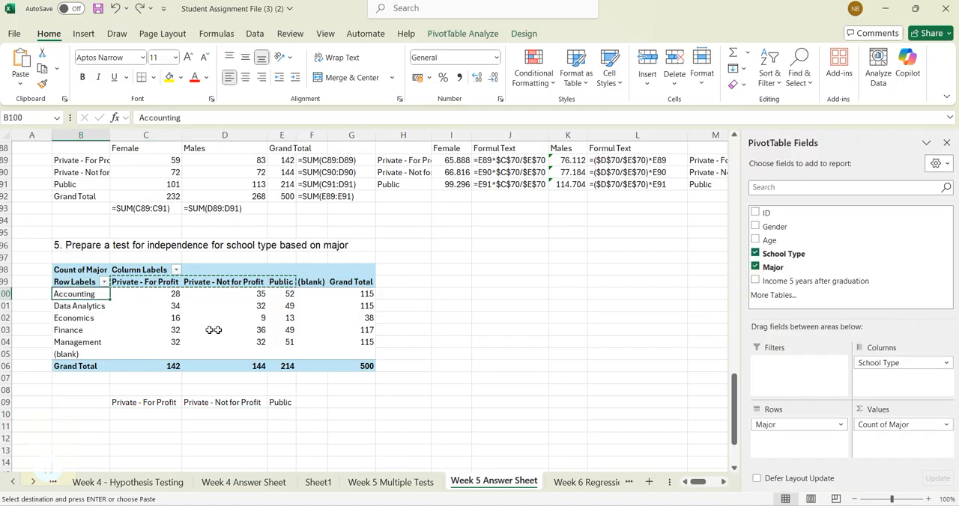
left_click(287, 343, "shift")
key("ctrl+c")
scroll(193, 332, "down", 2)
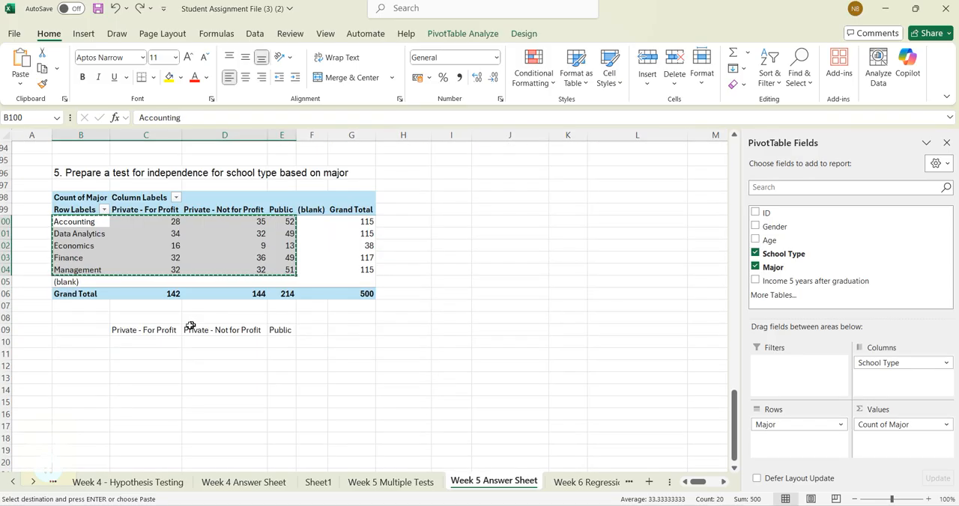
left_click(101, 344)
key("ctrl+v")
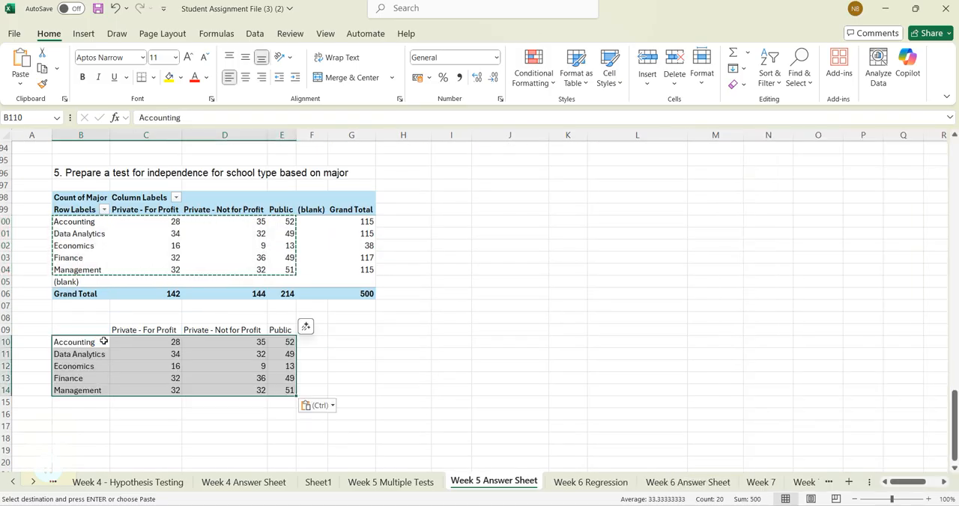
- Sum the Private - For Profit counts in C115 and fill the total formula across to F115
left_click(169, 402)
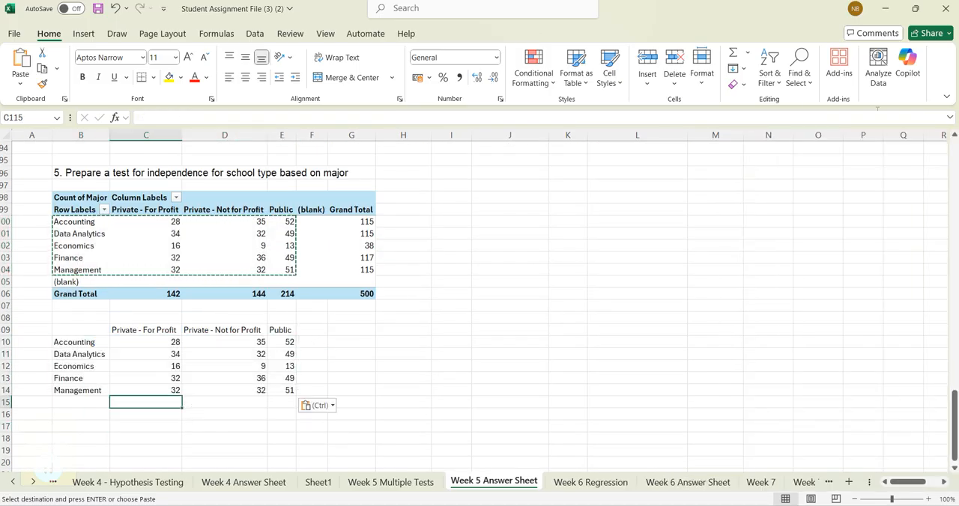
left_click(733, 52)
key("Return")
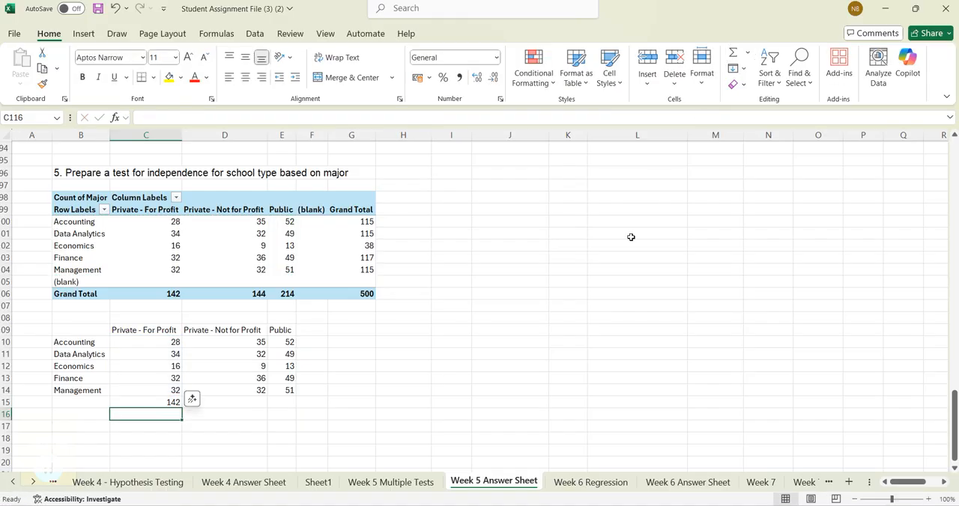
left_click(142, 403)
left_click_drag(182, 407, 320, 422)
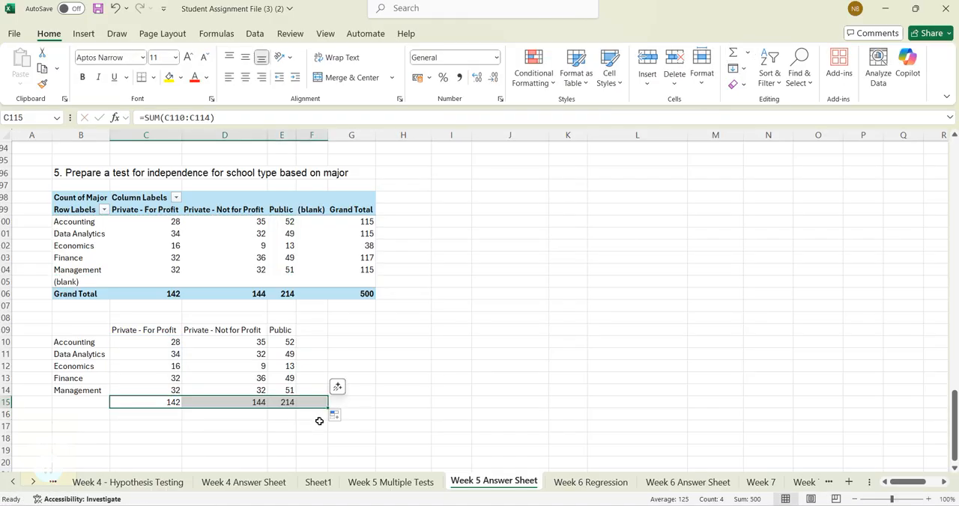
left_click(311, 438)
- Sum the Accounting row C110:E110 in F110 and fill the formula down to F114 for the other majors
left_click(307, 342)
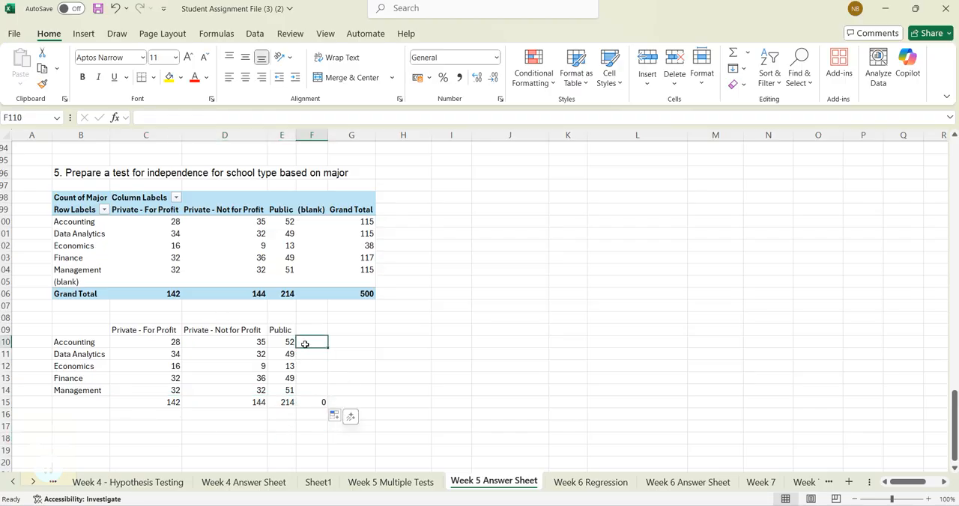
left_click(733, 52)
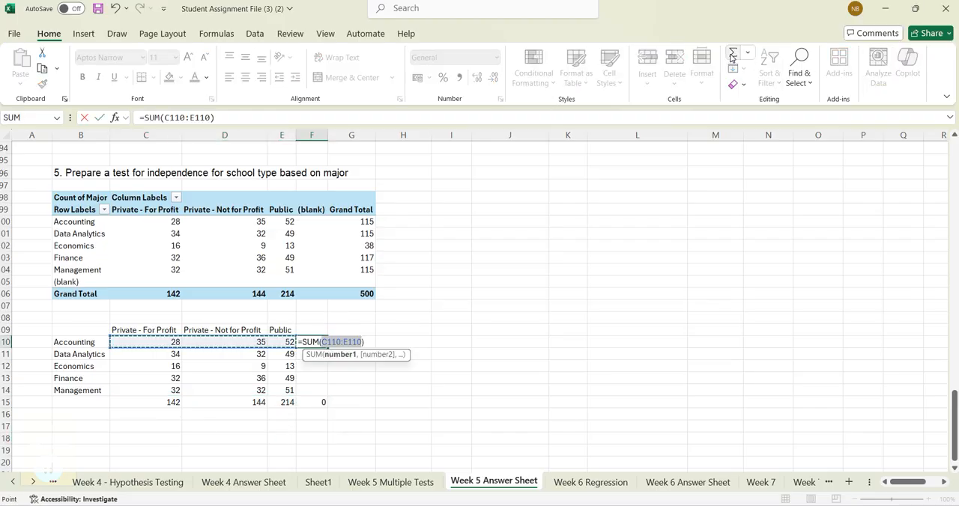
key("Return")
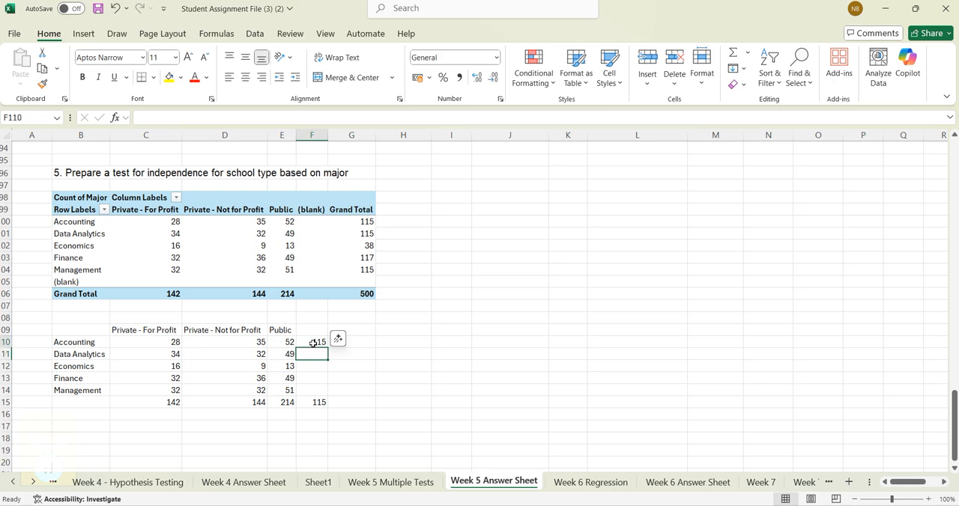
left_click(316, 342)
left_click_drag(328, 347, 329, 396)
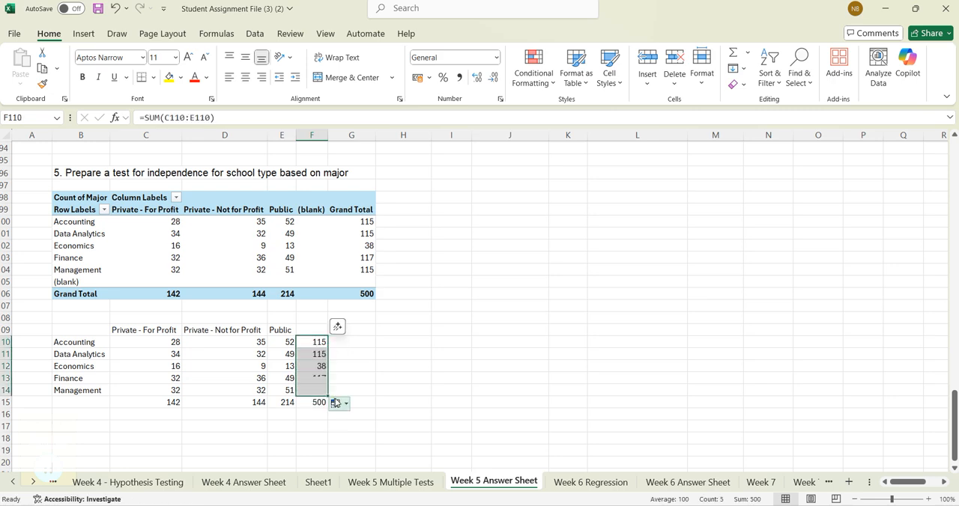
left_click(388, 416)
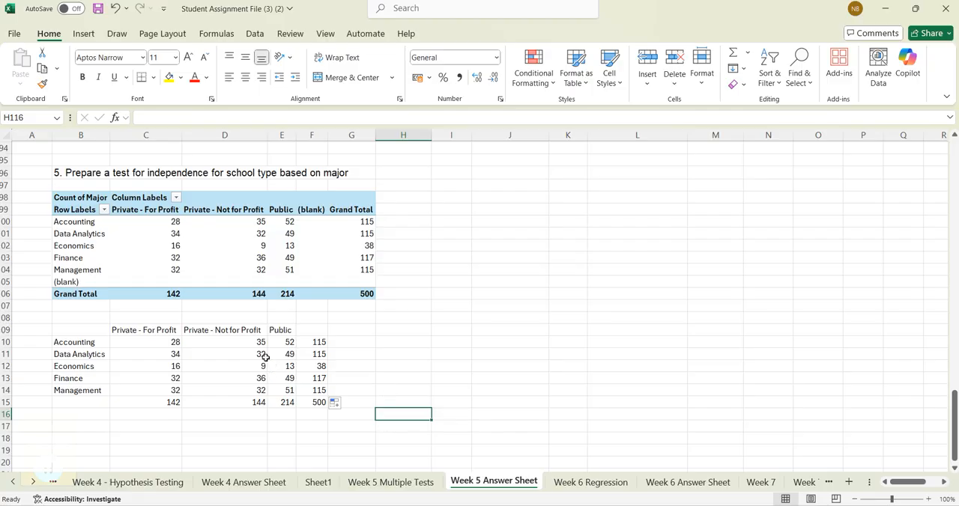
- Label the counts table with Observation in C108 and O in D108
left_click(159, 321)
type("OBservation")
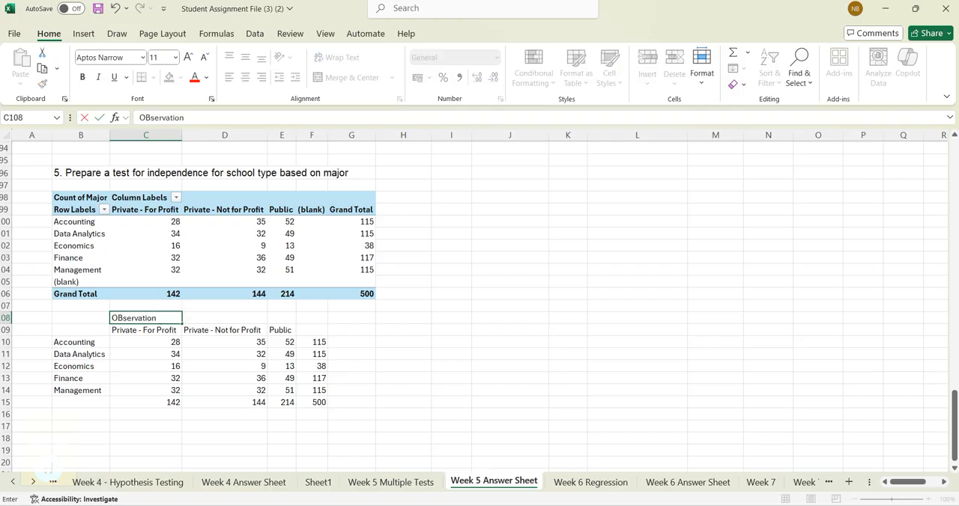
key("Tab")
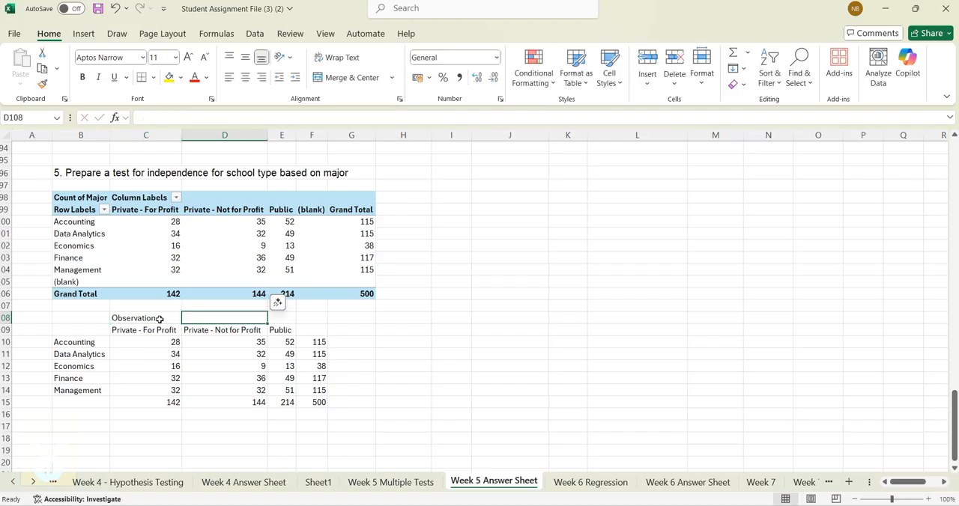
type("O")
key("Tab")
key("Tab")
key("Tab")
key("Tab")
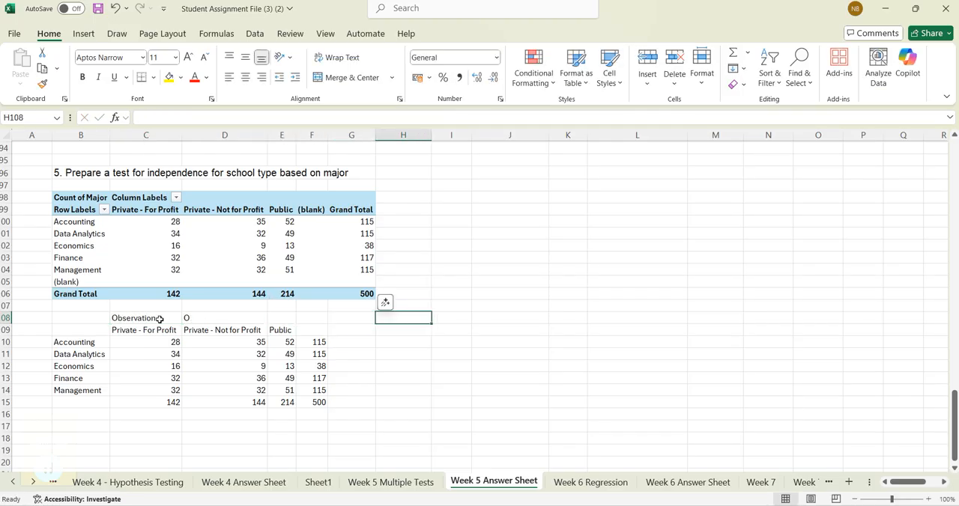
type("Ex")
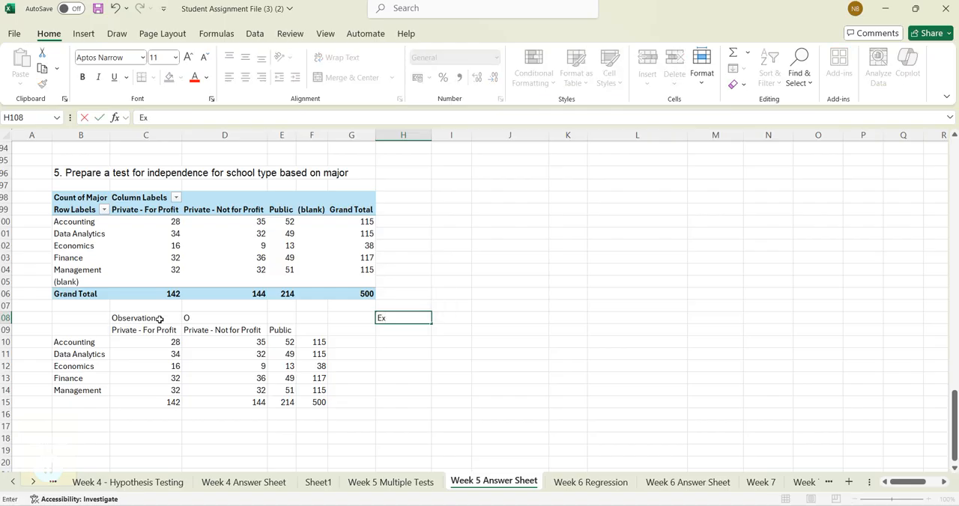
key("BackSpace")
key("Tab")
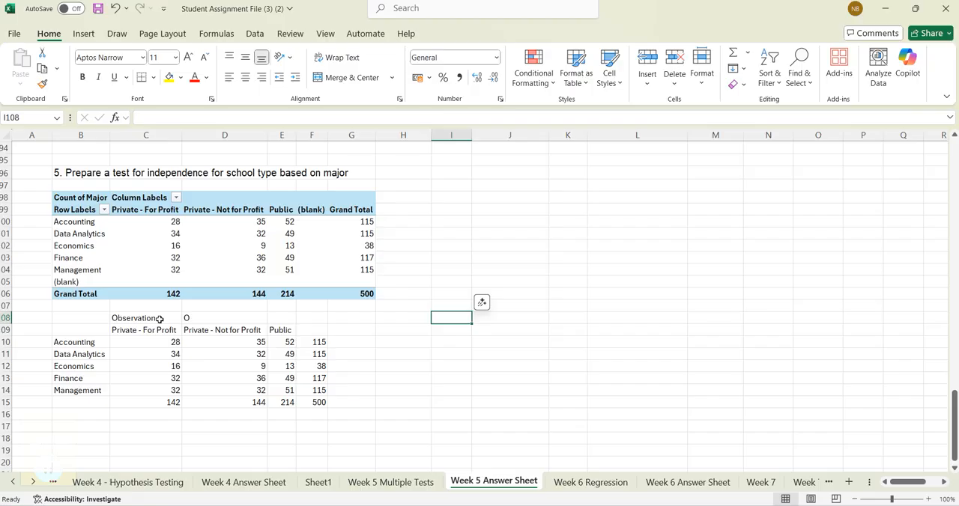
- Copy the Observation table B108:E114, without its totals, to B119
scroll(158, 330, "down", 3)
left_click(66, 328)
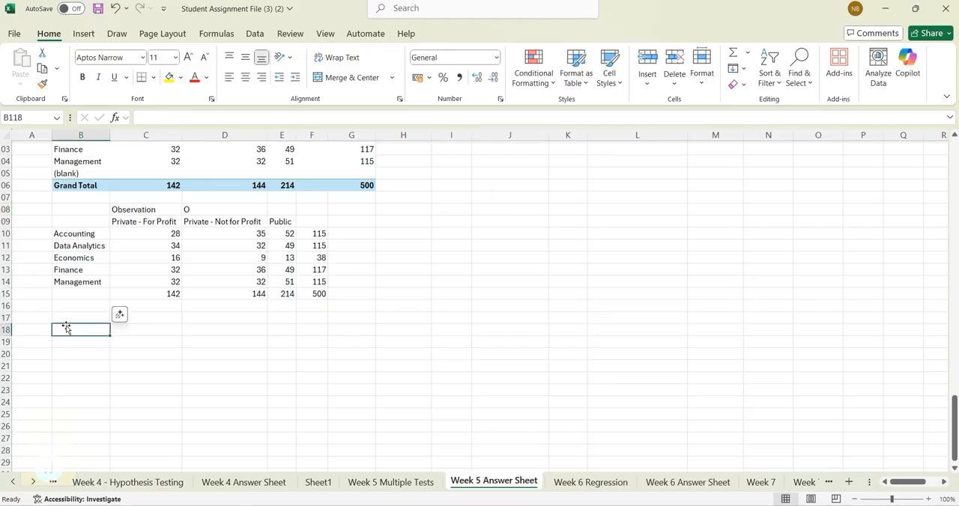
left_click_drag(91, 216, 276, 278)
key("ctrl+c")
left_click(84, 341)
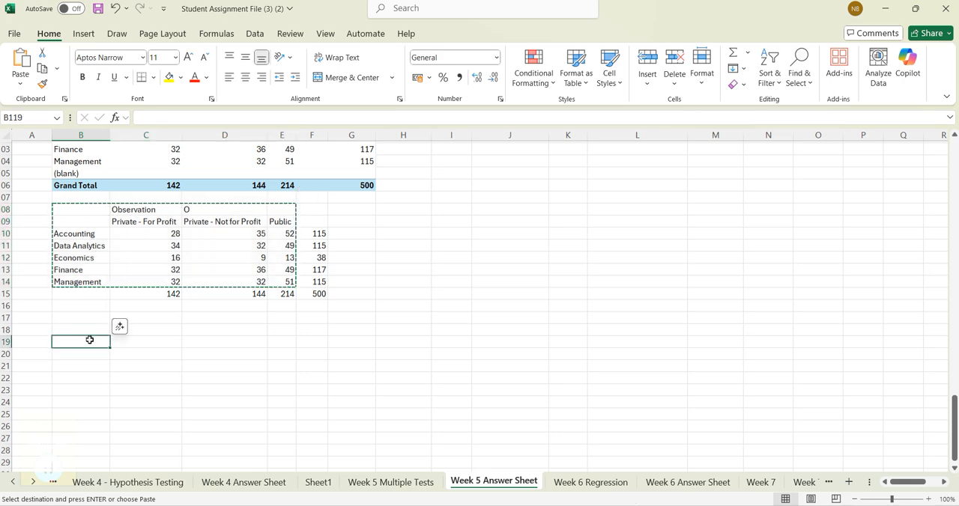
key("ctrl+v")
left_click(86, 329)
- Relabel the copied table with Expectation in C119 and E in D119
left_click(156, 341)
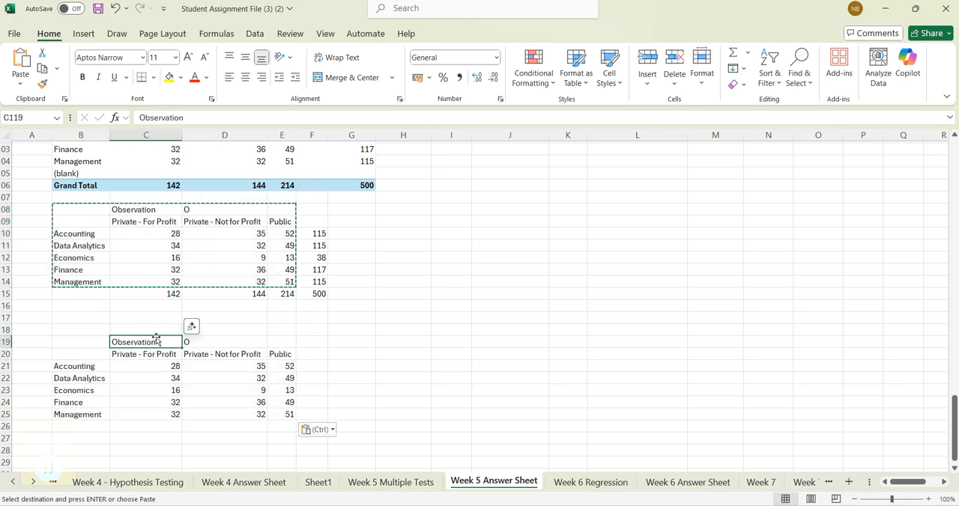
type("Expectatio")
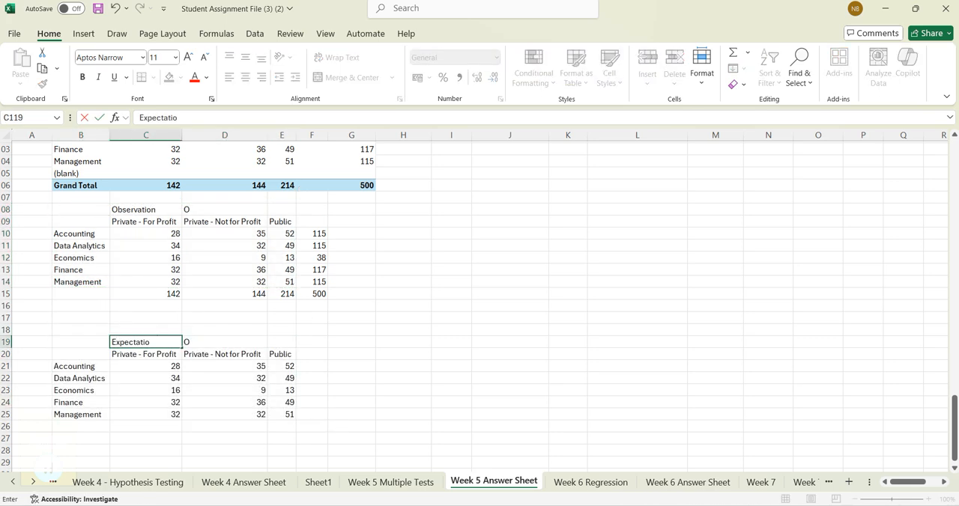
type("n")
key("Tab")
type("E")
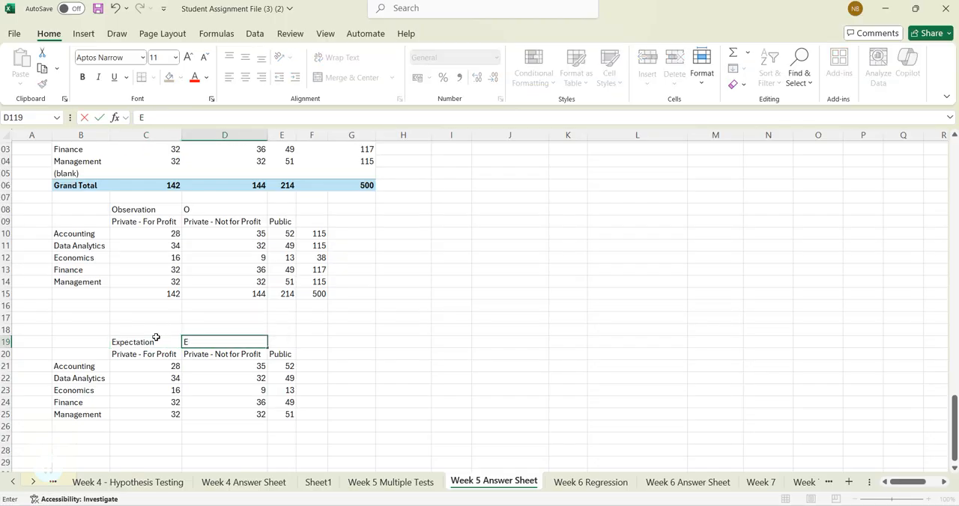
- Clear the copied counts in C121:E125 of the Expectation table
left_click_drag(163, 367, 293, 413)
key("Delete")
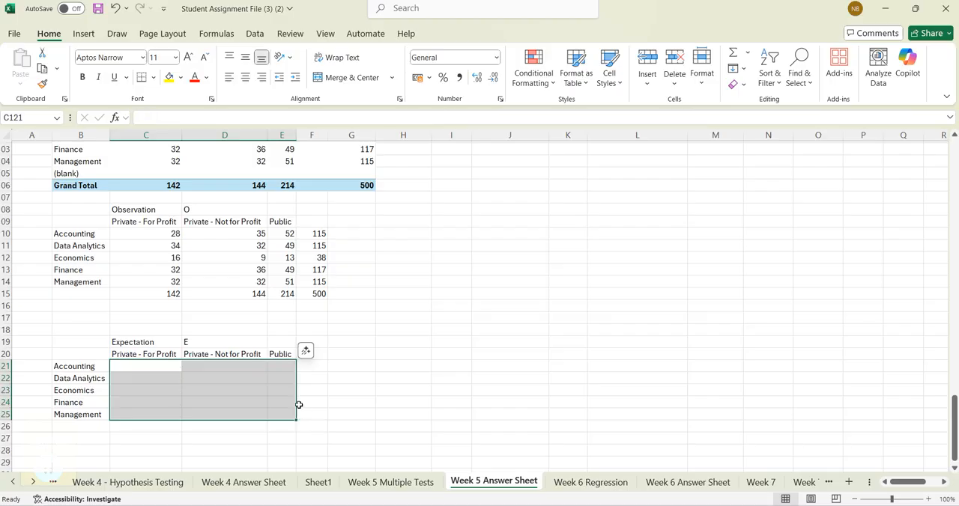
left_click(482, 318)
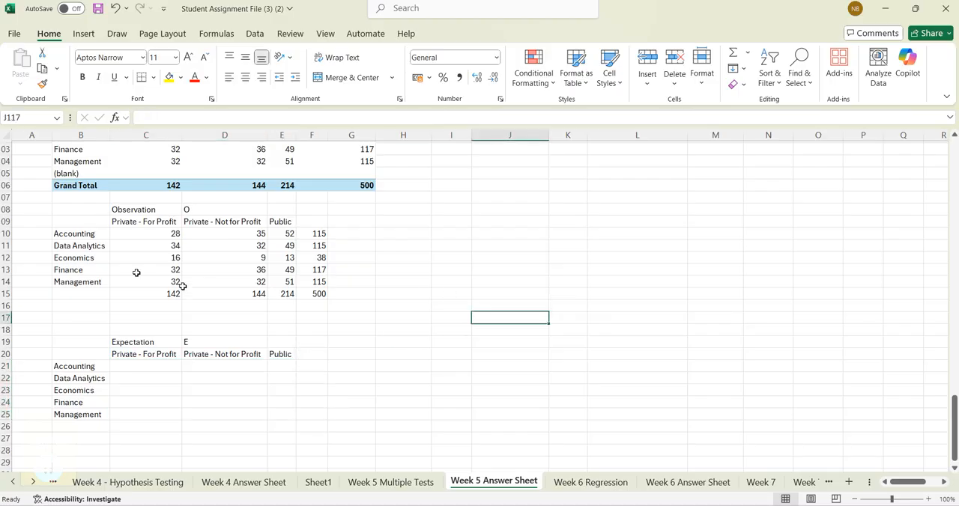
- Examine the Accounting row total, the school type column totals and the grand total in the Observation table
left_click(318, 233)
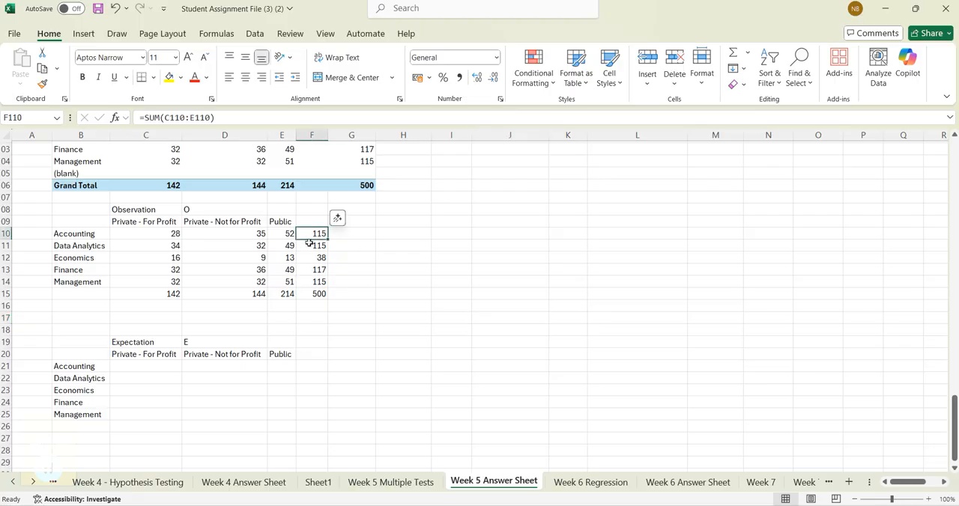
left_click(165, 293)
left_click(256, 293)
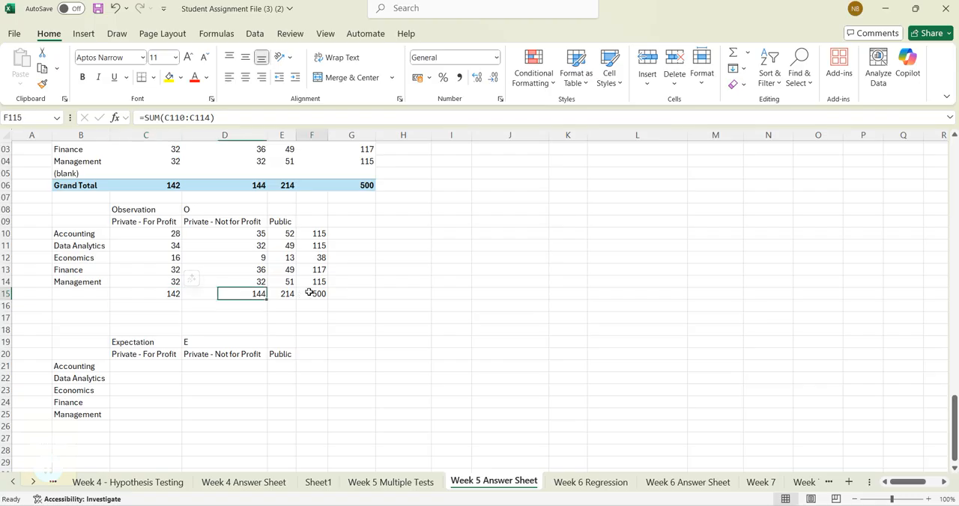
left_click(316, 294)
left_click(161, 294)
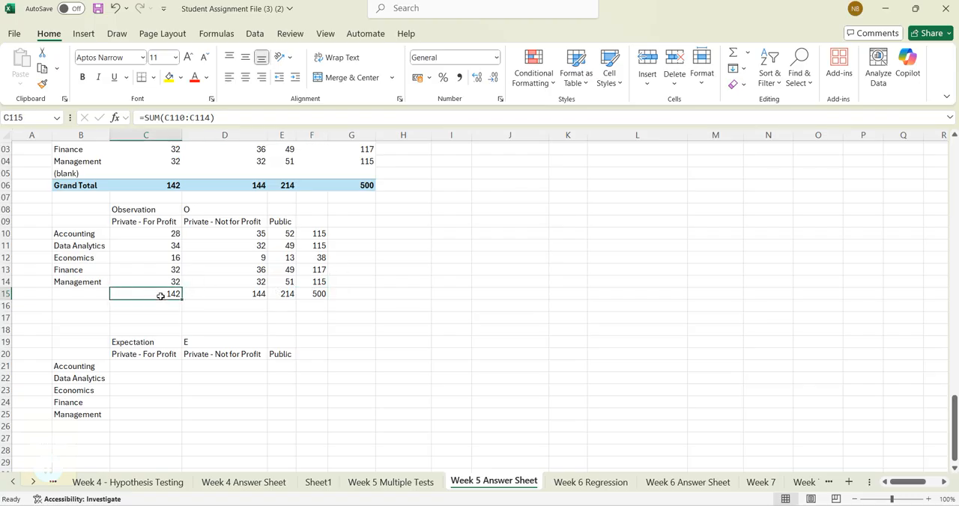
left_click(319, 294)
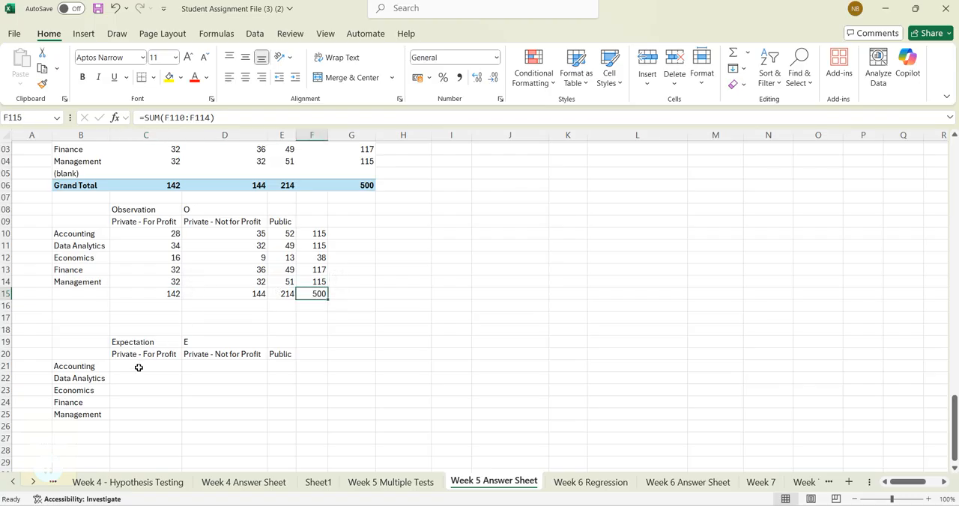
left_click(172, 293)
left_click(317, 294)
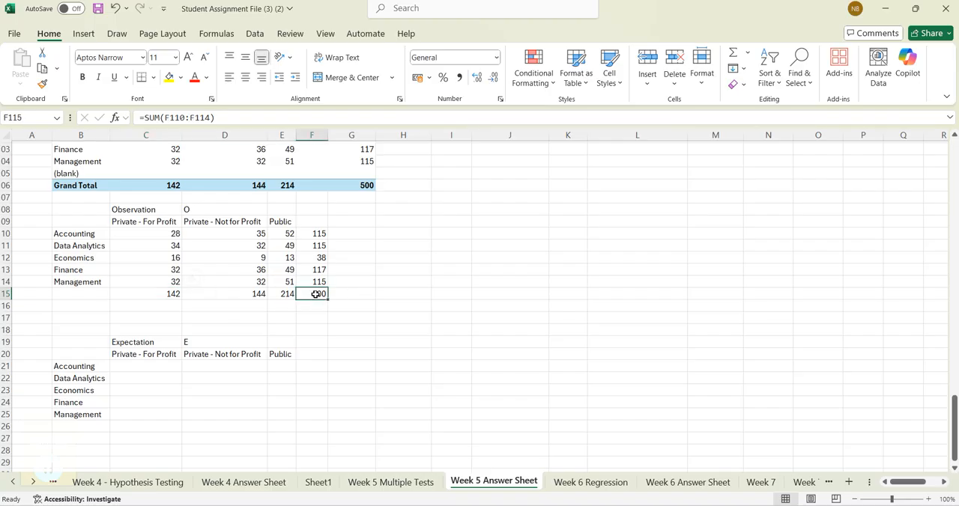
- Enter the expected Accounting count for Private - For Profit in C121 as =($C$115/$F$115)*F110
left_click(146, 367)
type("=(")
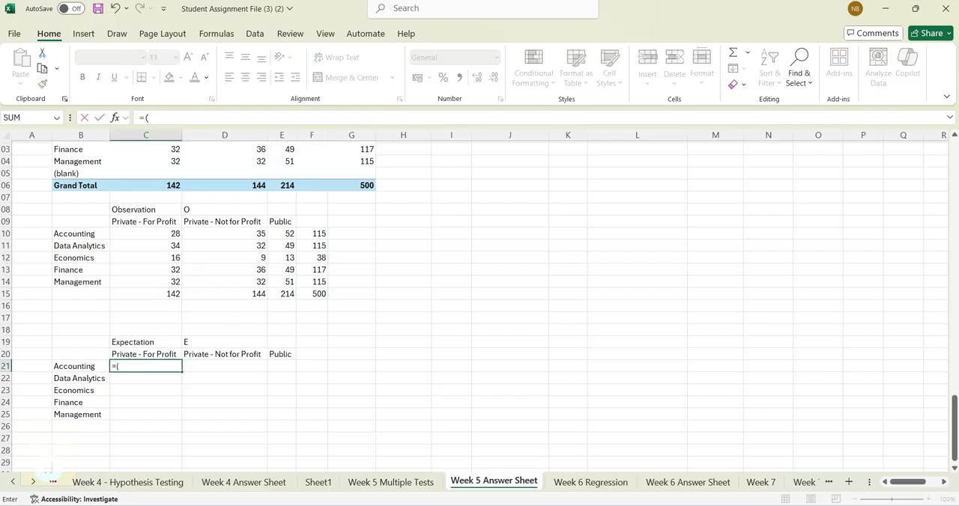
left_click(174, 293)
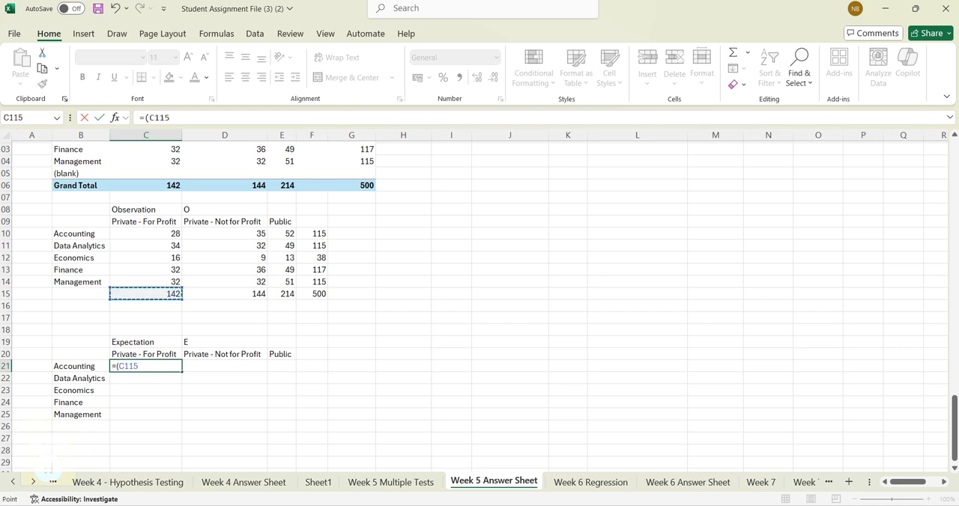
left_click(147, 118)
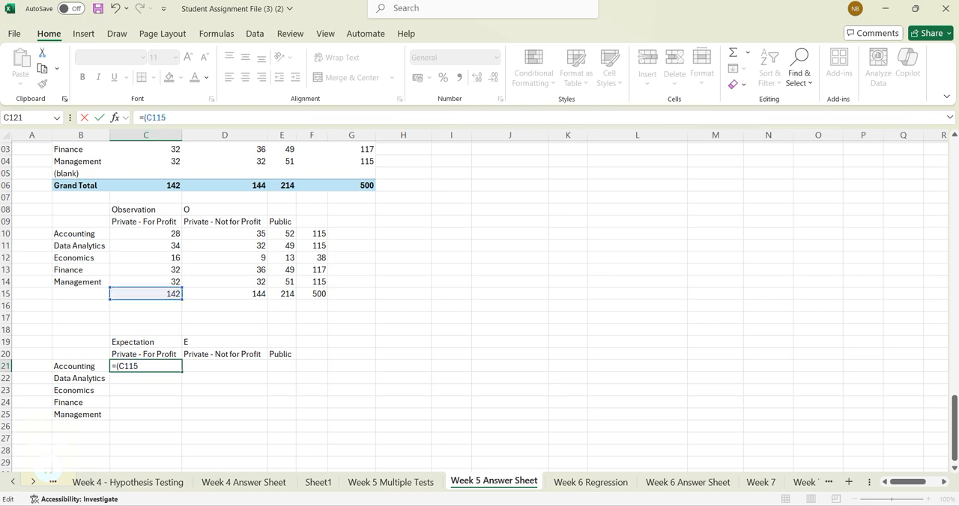
type("$C$")
left_click(320, 294)
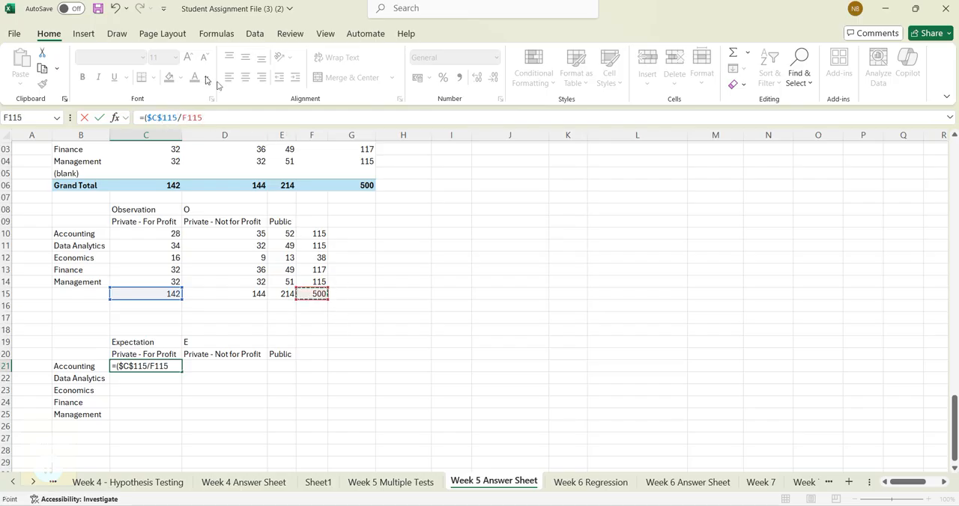
left_click(184, 119)
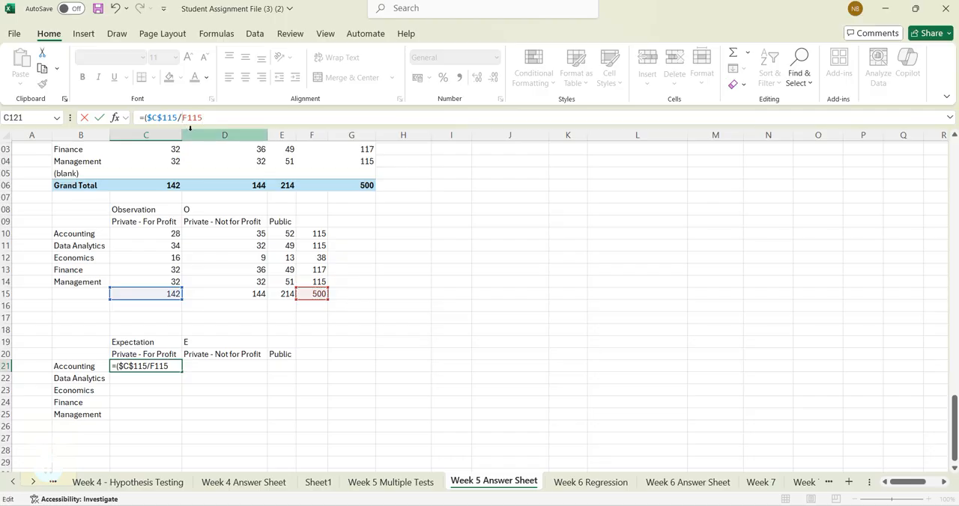
type("$C")
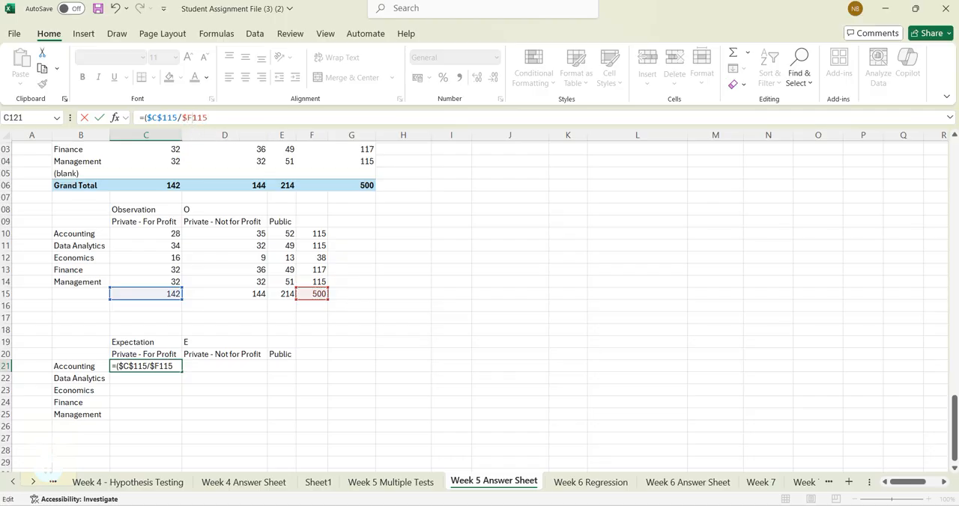
type("$")
left_click(316, 234)
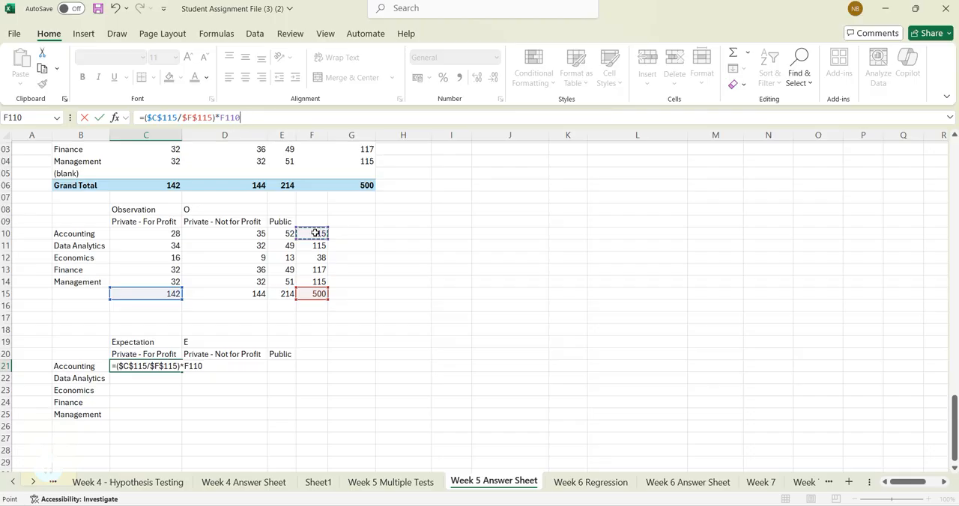
key("Return")
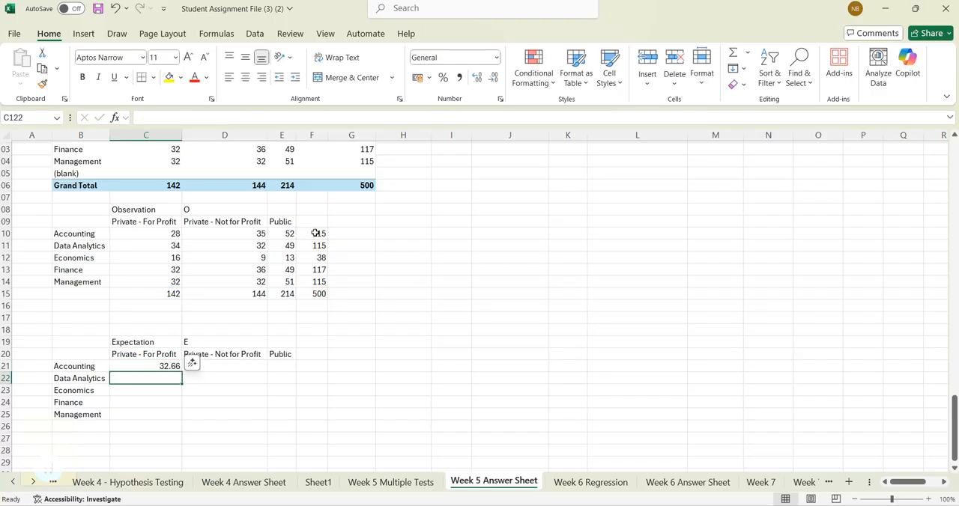
- Fill the expected count formula in C121 down to C125 for the remaining majors
left_click(176, 365)
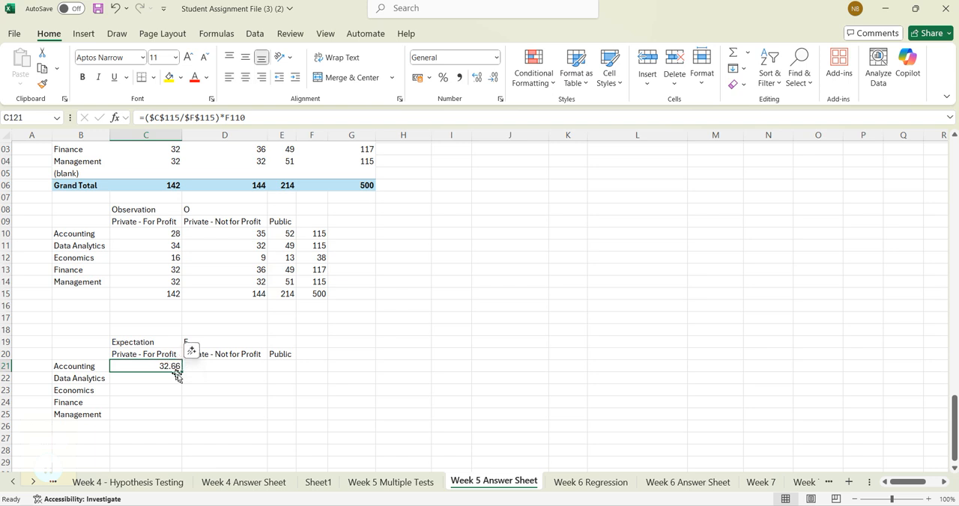
left_click_drag(183, 374, 183, 417)
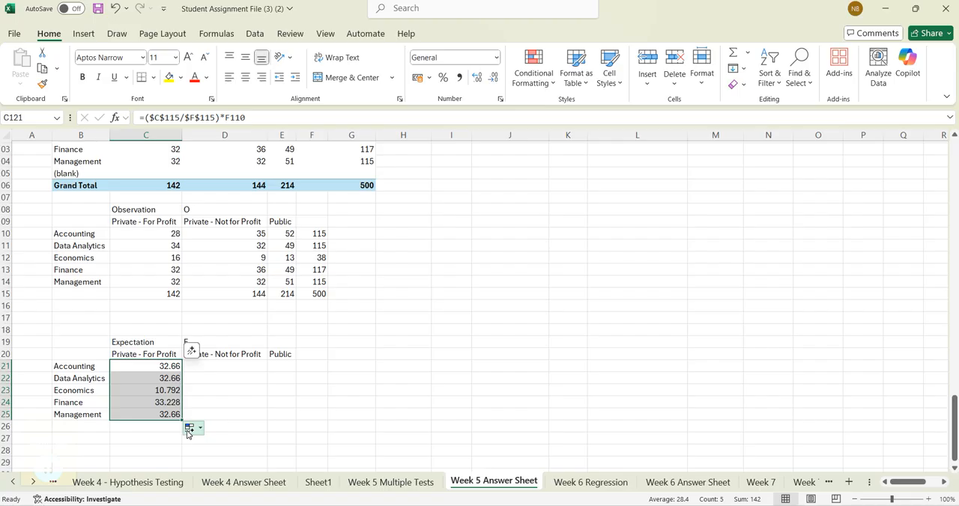
- Try to fill the Accounting expected count formula from C121 across to D121
left_click(218, 367)
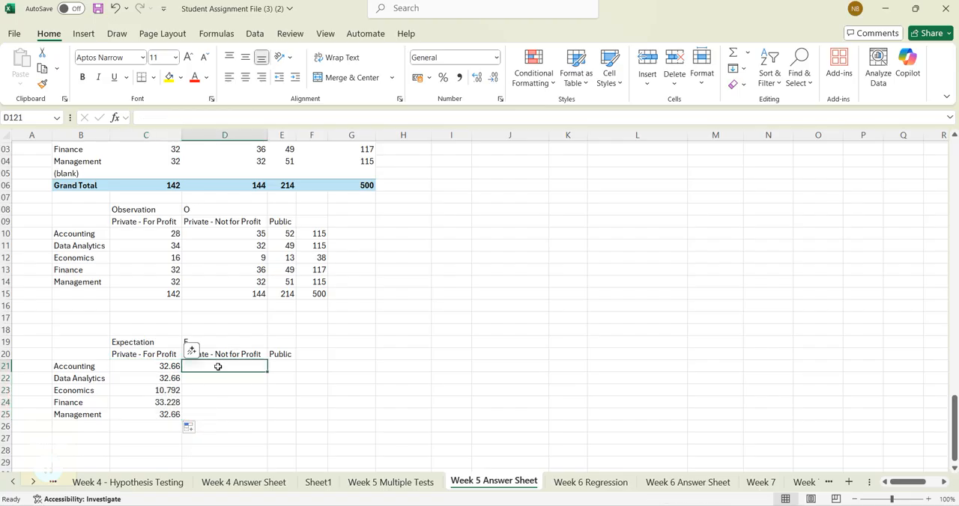
left_click(167, 366)
left_click_drag(182, 373, 234, 372)
left_click(241, 371)
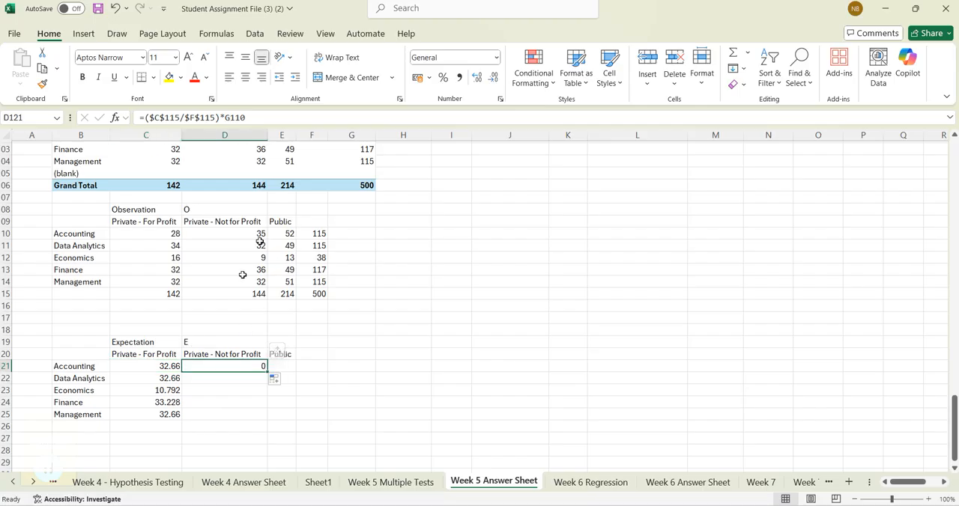
left_click(174, 367)
- Enter the Accounting expected count for Private - Not for Profit in D121 as =($D$115/$F$115)*F110 and fill it down to D125
left_click(241, 366)
type("=")
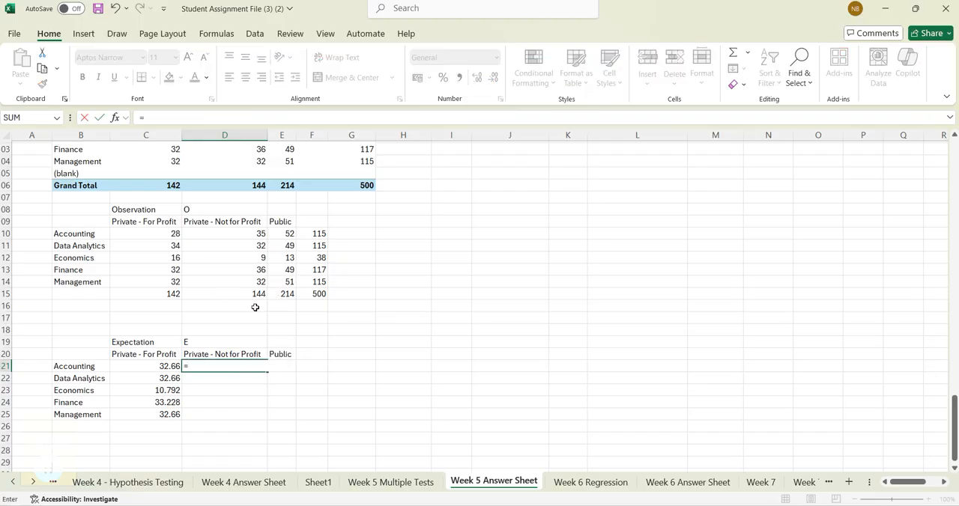
type("(")
left_click(260, 294)
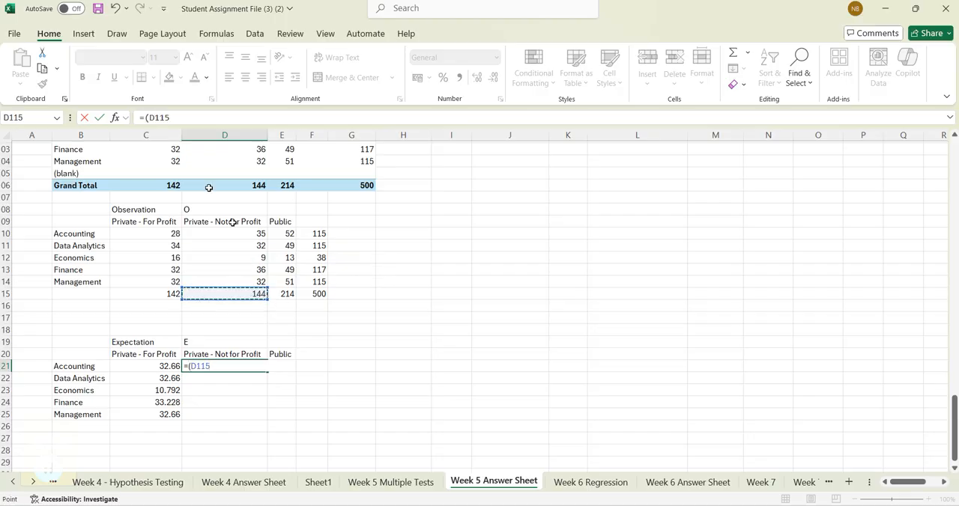
left_click(146, 117)
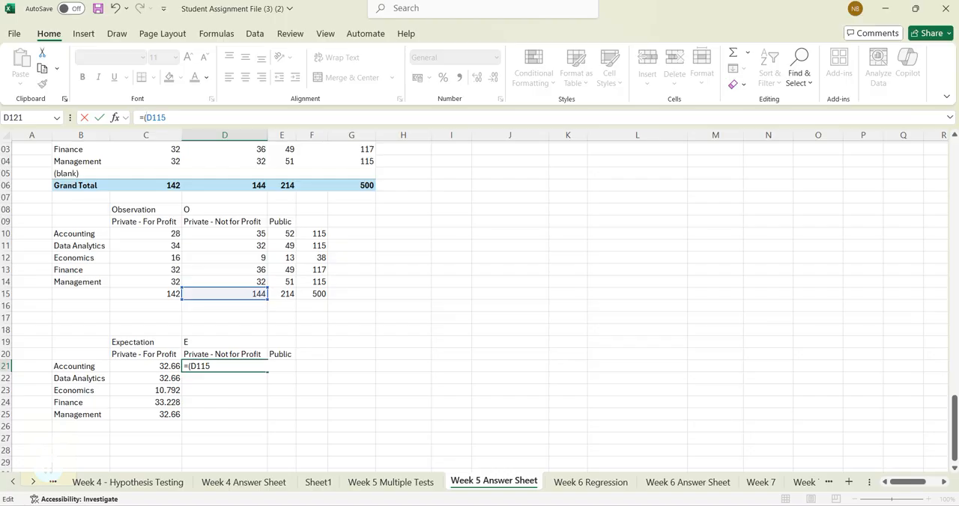
type("$")
left_click(157, 117)
type("$")
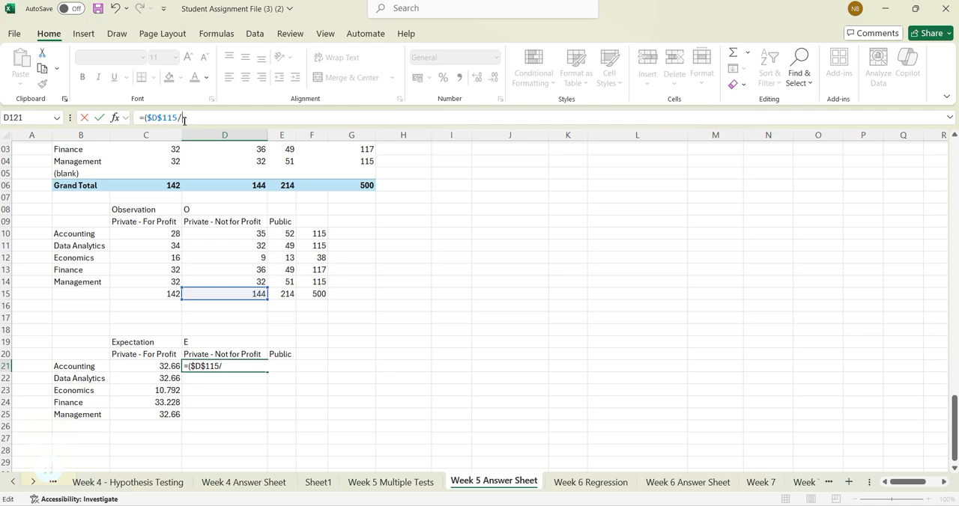
left_click(309, 295)
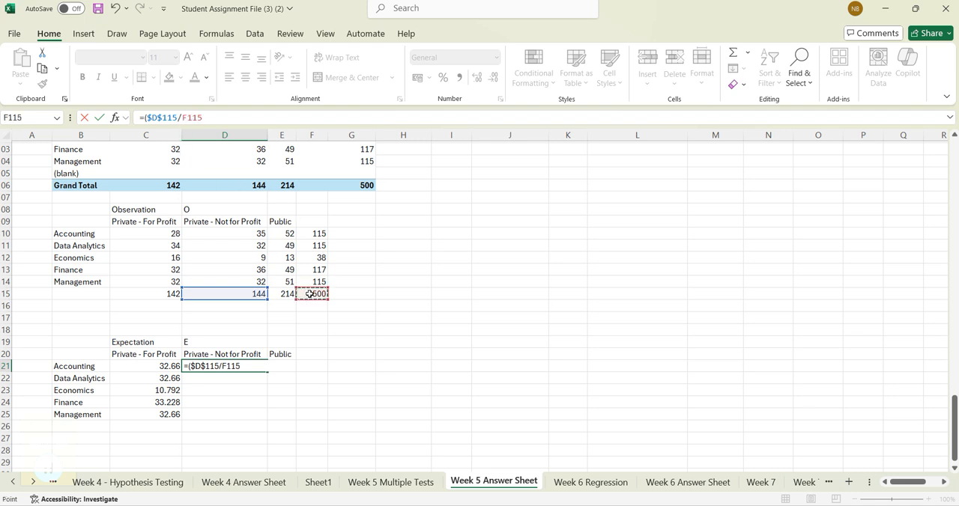
left_click(182, 117)
type("$F")
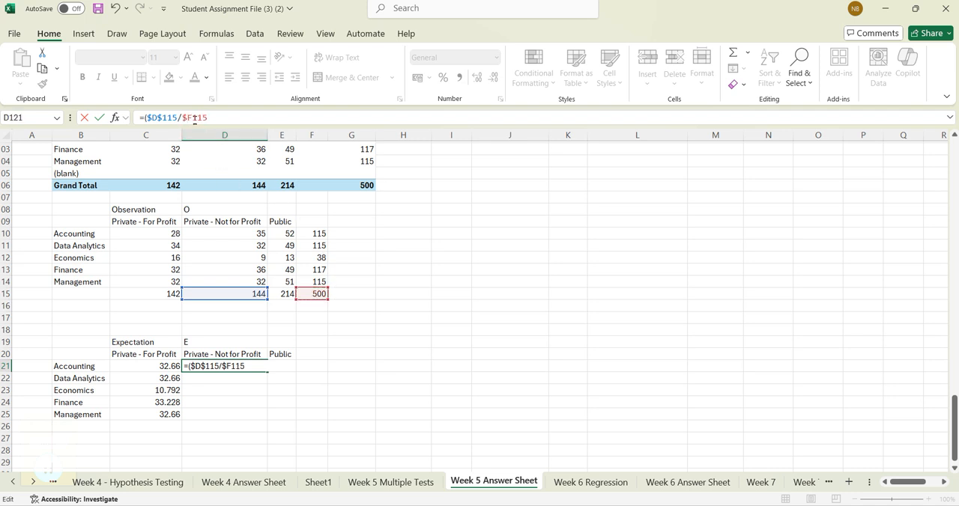
type("$115)*")
left_click(313, 235)
key("Return")
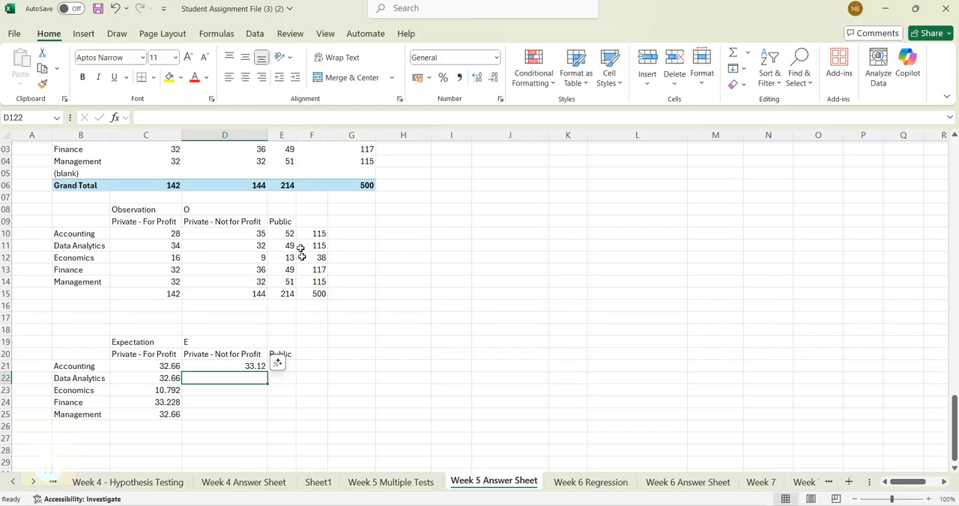
left_click(248, 367)
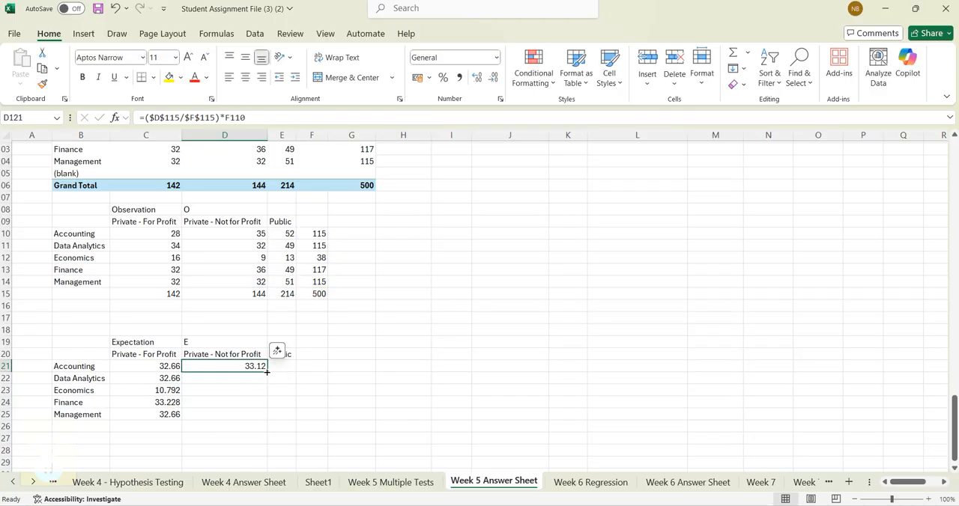
double_click(266, 372)
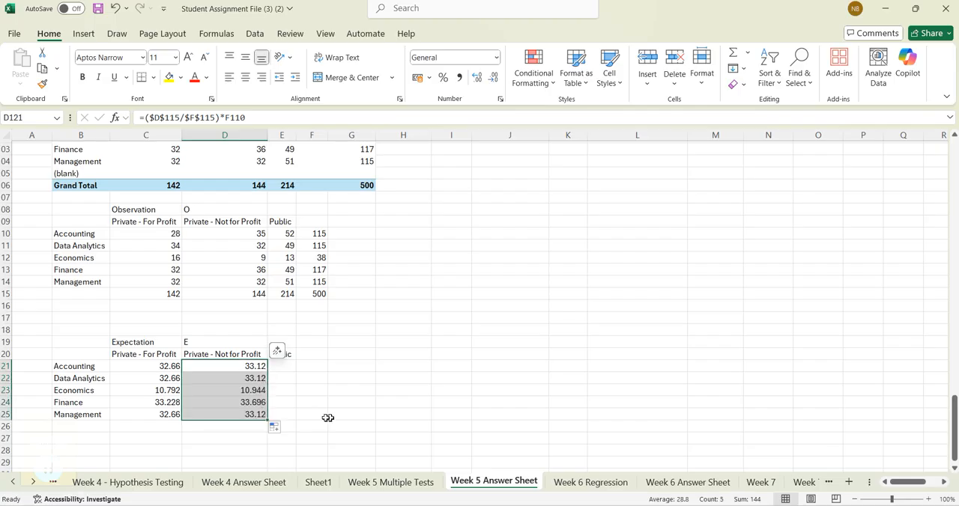
- Enter the Public column's share of the grand total in E121 as =($E$115/$F$115)
left_click(285, 377)
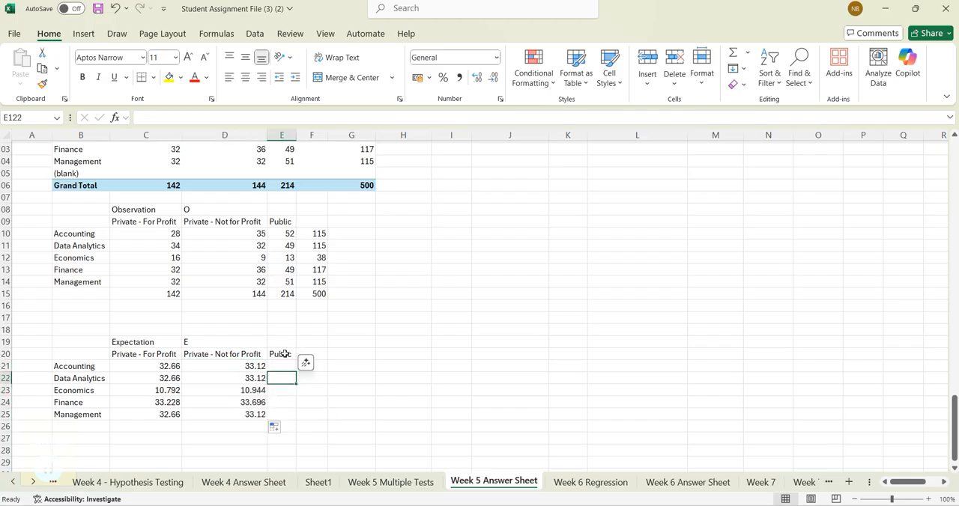
left_click(285, 367)
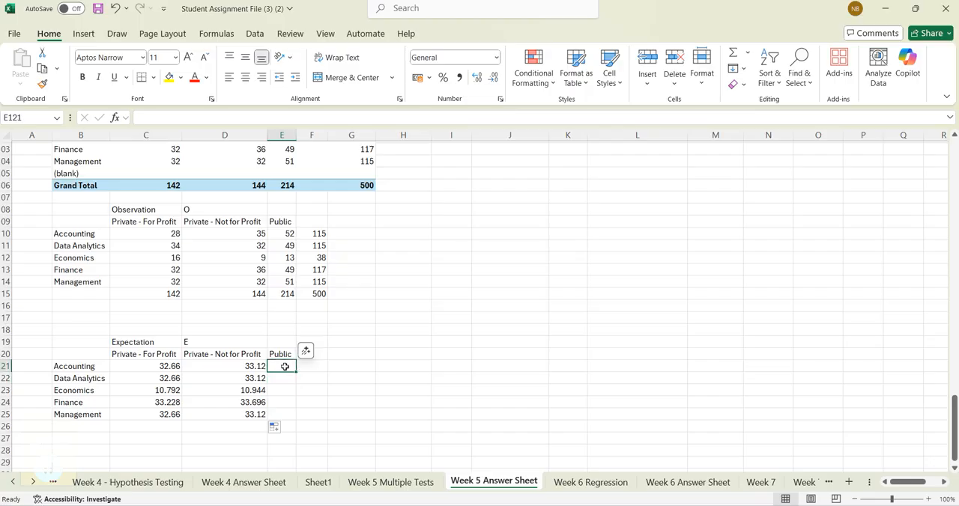
type("=")
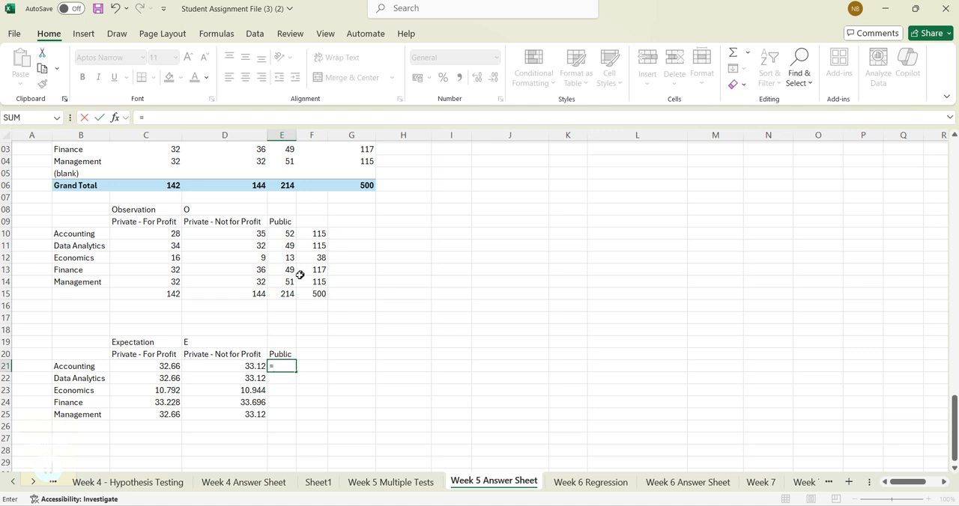
left_click(288, 294)
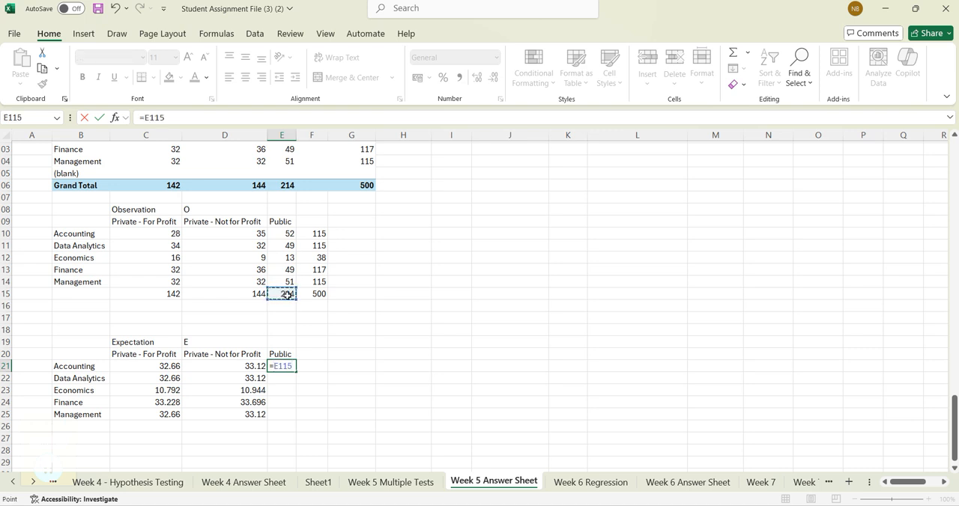
type("*")
left_click(311, 294)
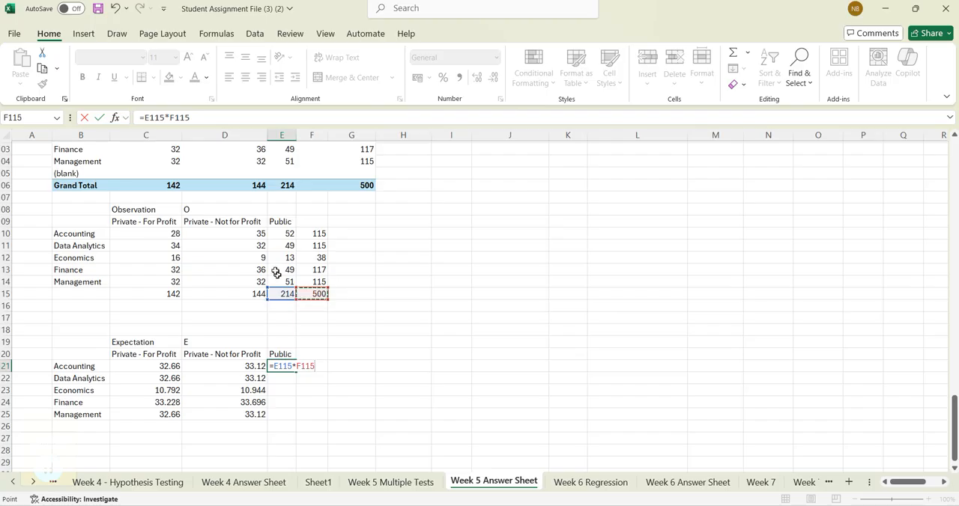
left_click(141, 118)
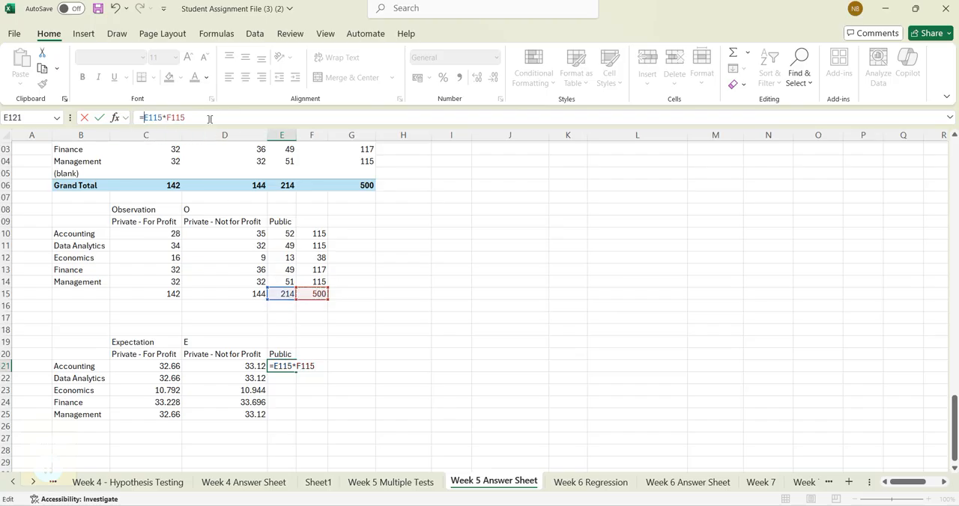
type("/")
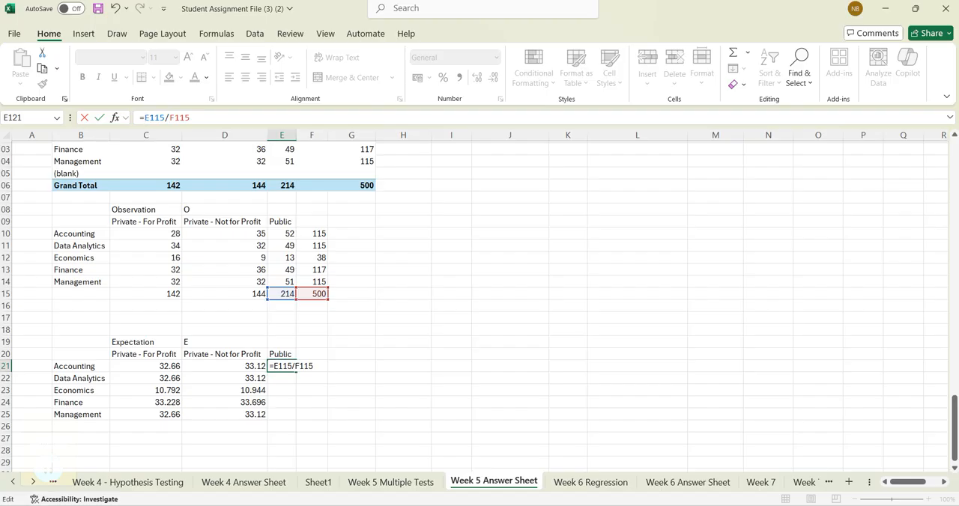
type("(")
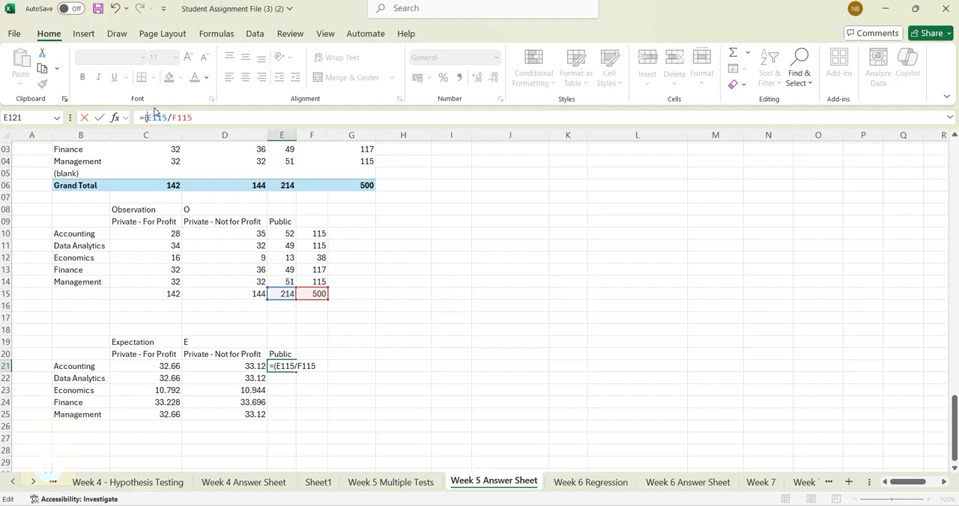
type("$")
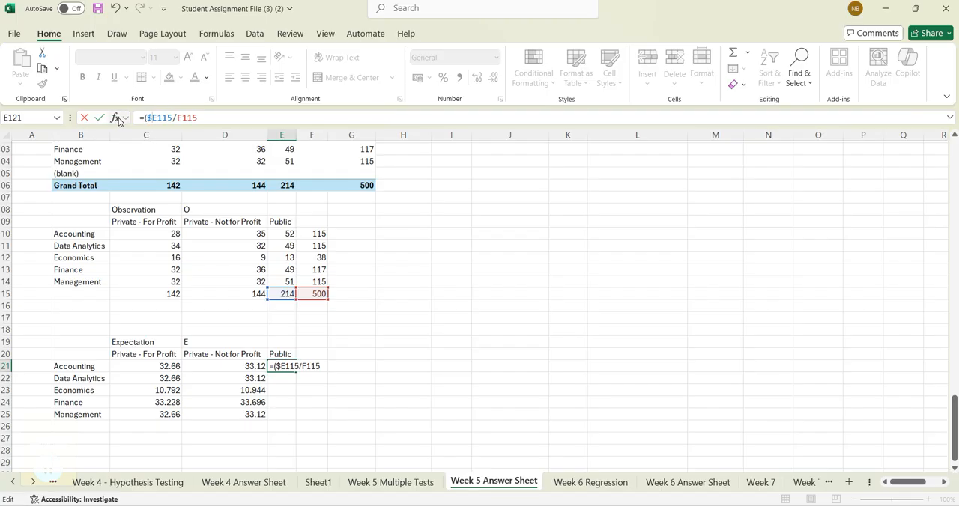
left_click(159, 122)
type("$")
left_click(183, 120)
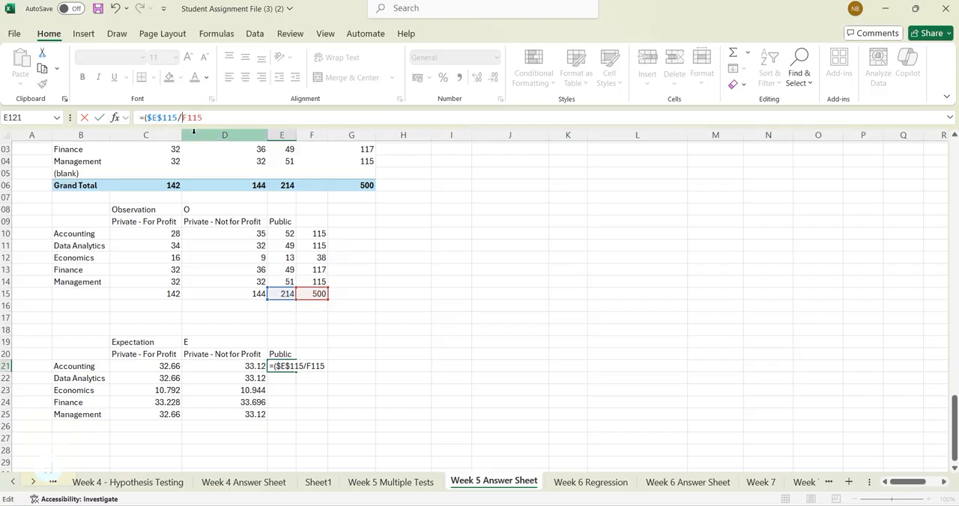
type("$E")
type("$F$")
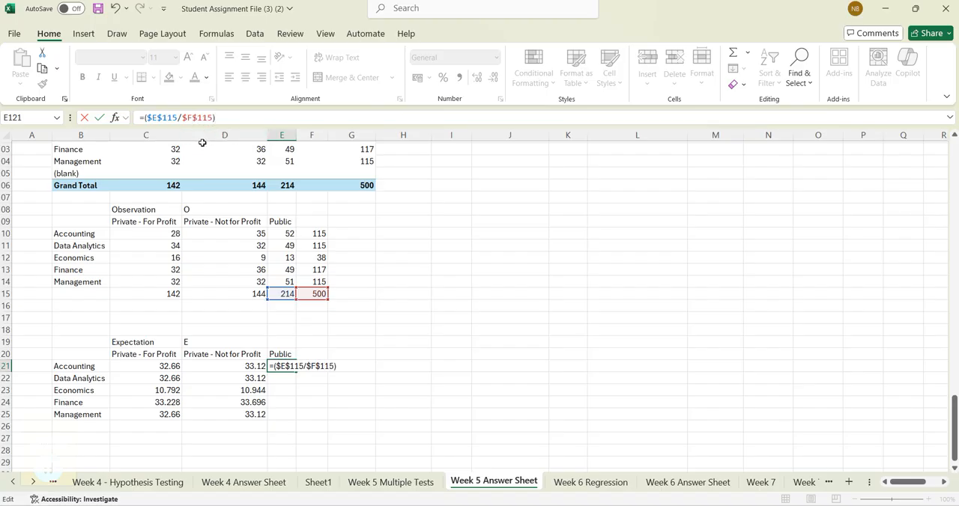
left_click(319, 233)
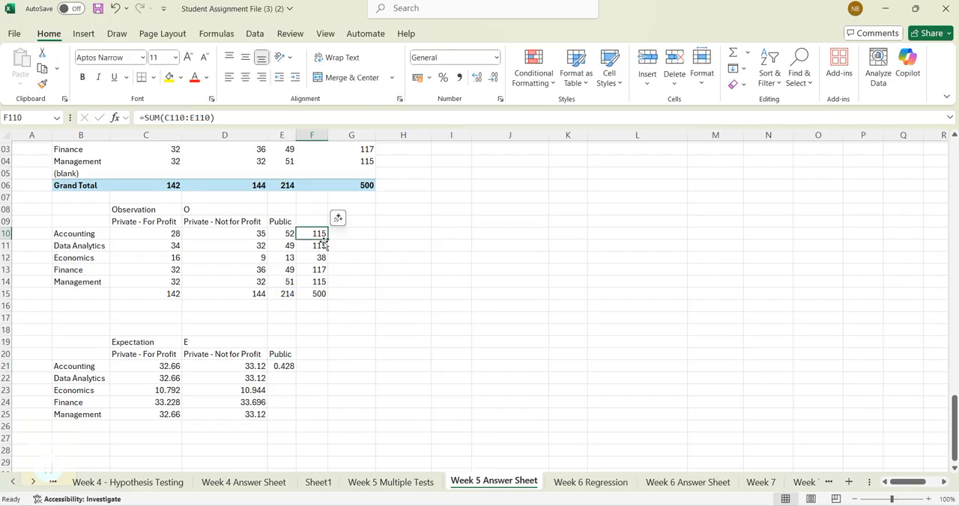
- Extend the formula in E121 to multiply by F110 and fill it down to E125
left_click(290, 365)
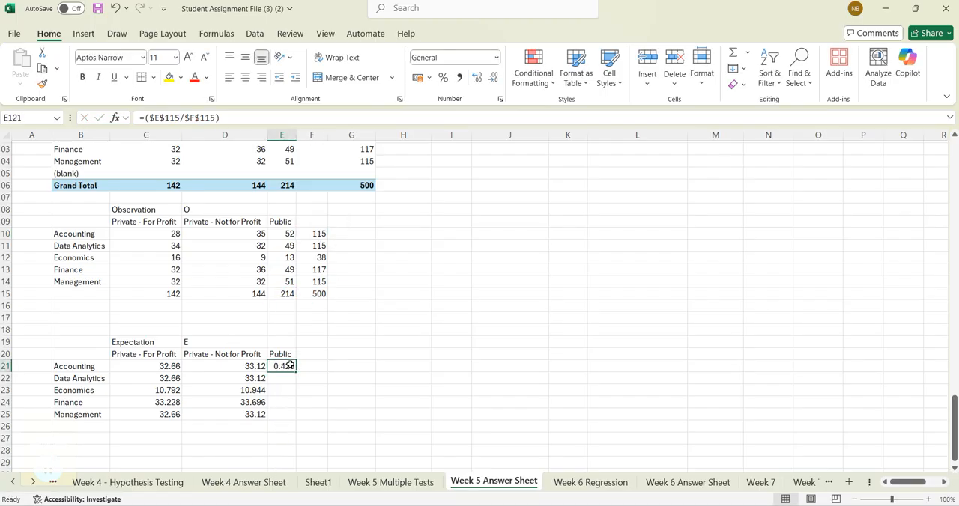
key("F2")
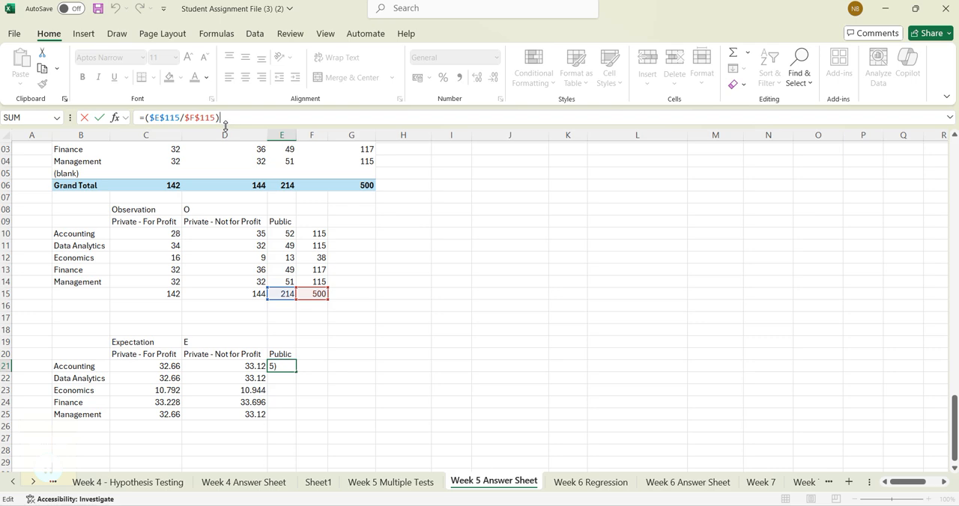
type("*")
left_click(316, 234)
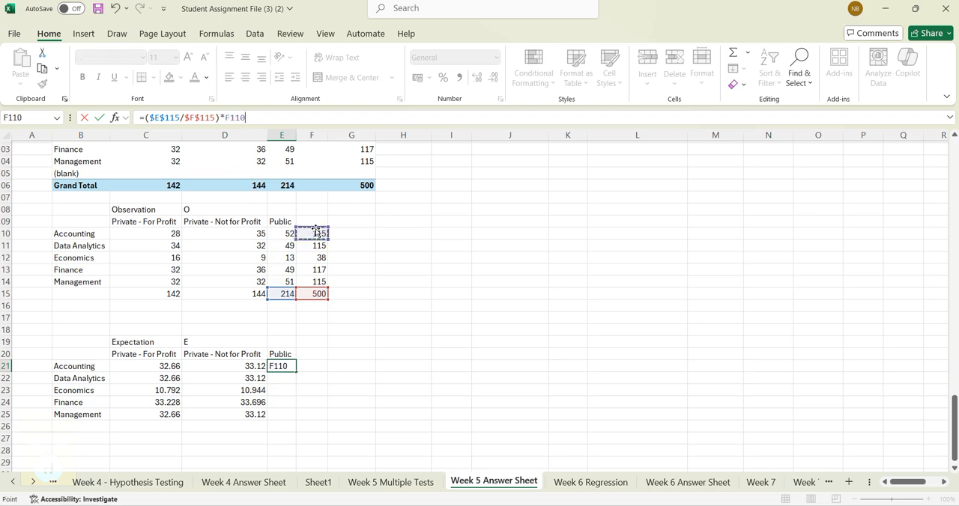
key("Return")
left_click(283, 366)
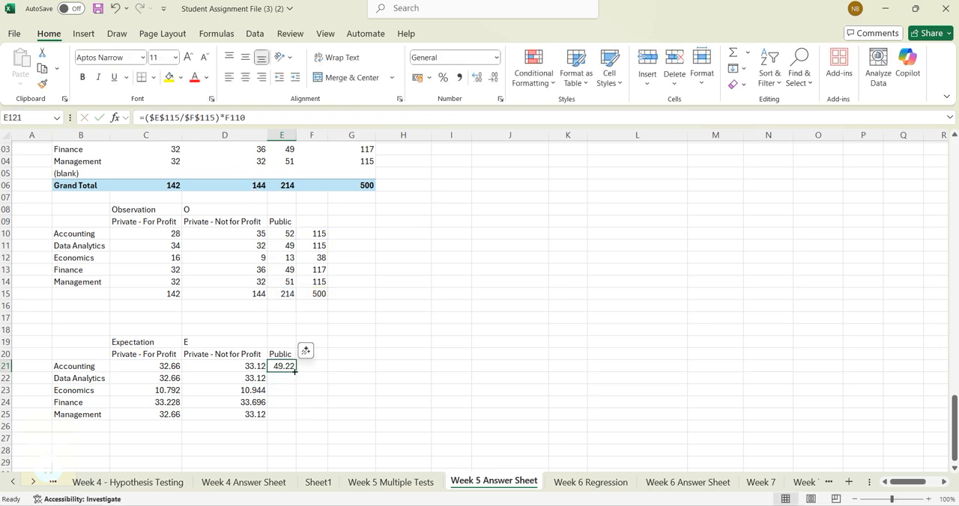
double_click(295, 371)
left_click(380, 452)
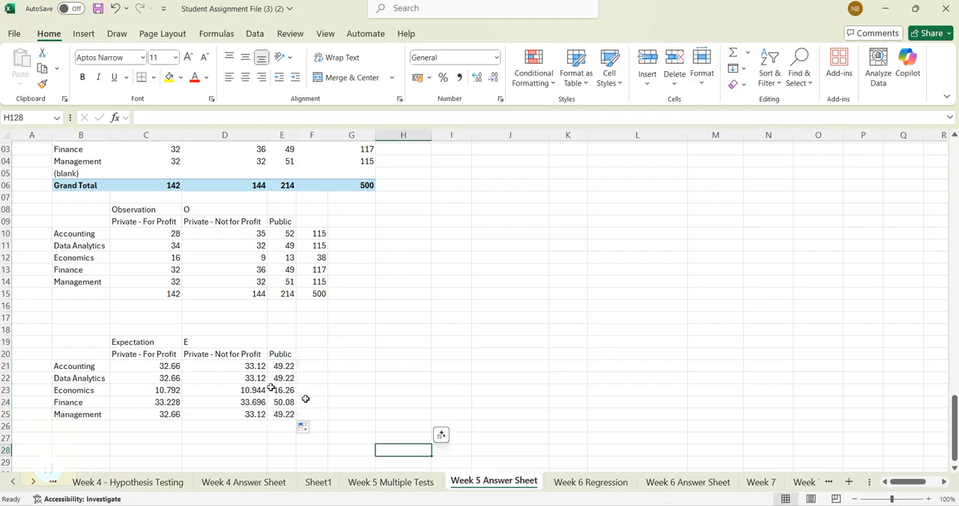
- Copy the Expectation table in B119:E125 to a new block starting at B128
scroll(217, 382, "down", 1)
left_click_drag(75, 306, 271, 378)
key("ctrl+c")
scroll(187, 377, "down", 1)
left_click(85, 377)
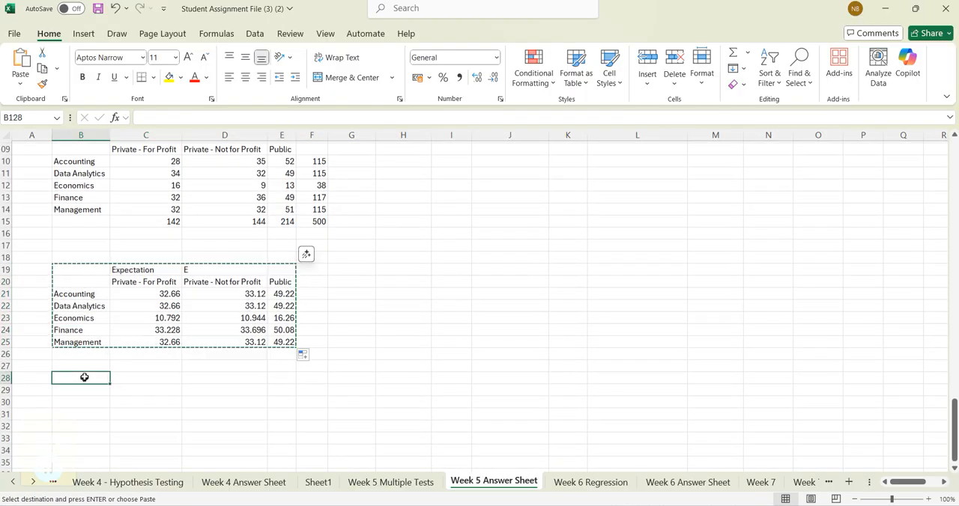
key("ctrl+v")
- Retitle the copied block with "Table" in C128 and "(O-E)^2/E" in D128
left_click(146, 378)
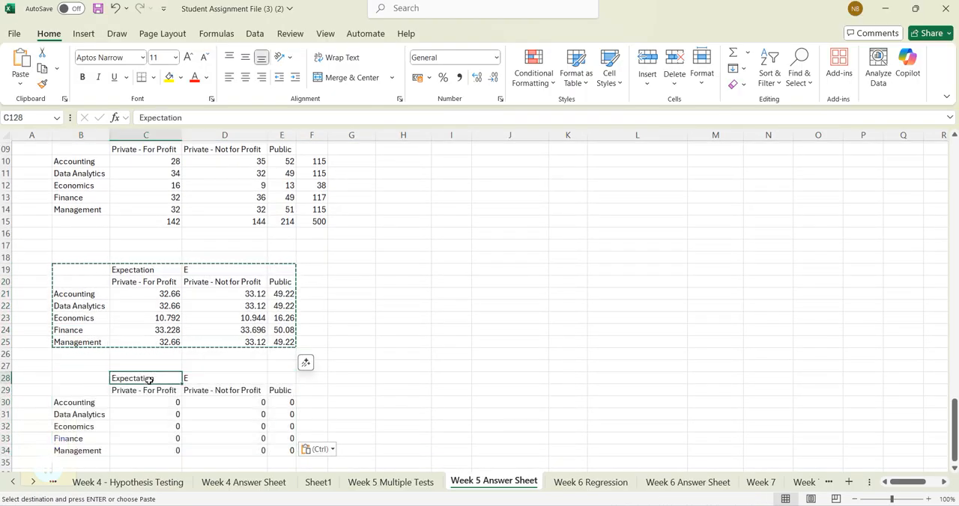
left_click(207, 380)
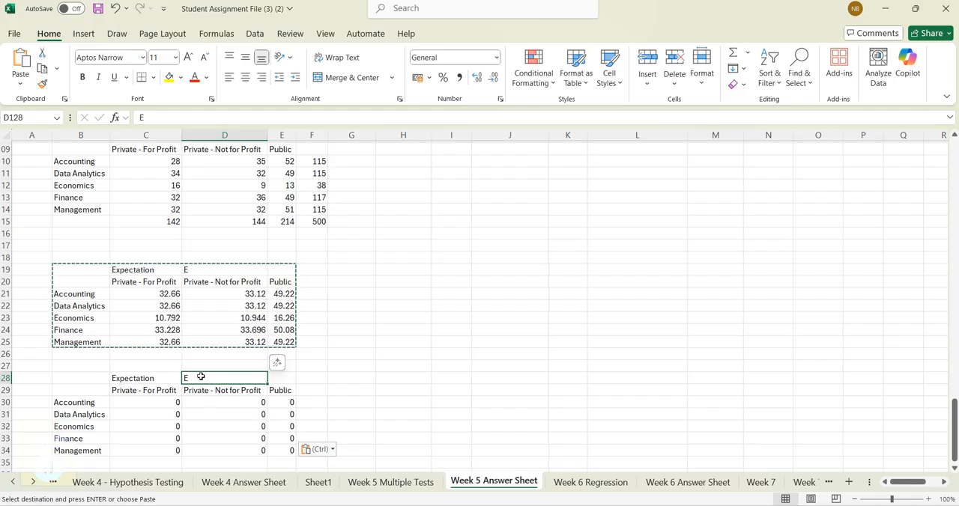
left_click(138, 378)
type("Ta")
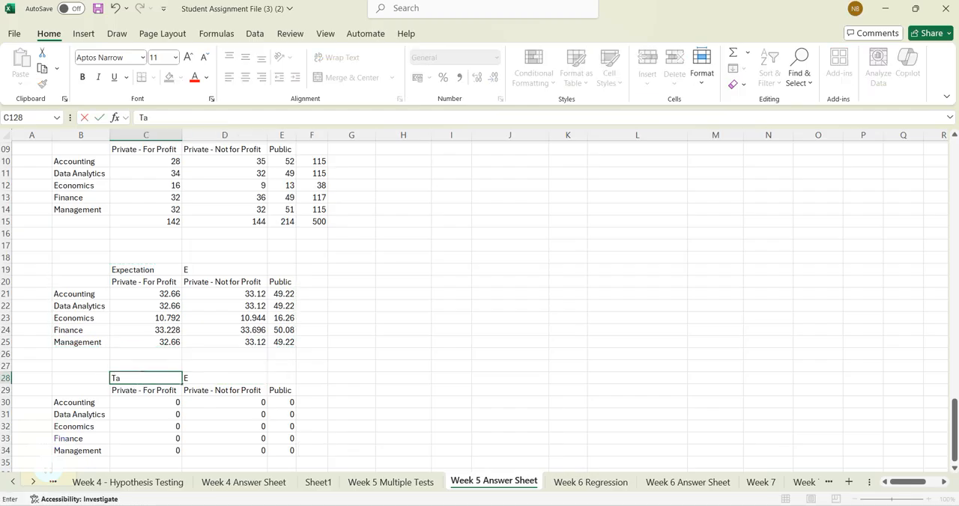
type("ble")
key("Tab")
type("O")
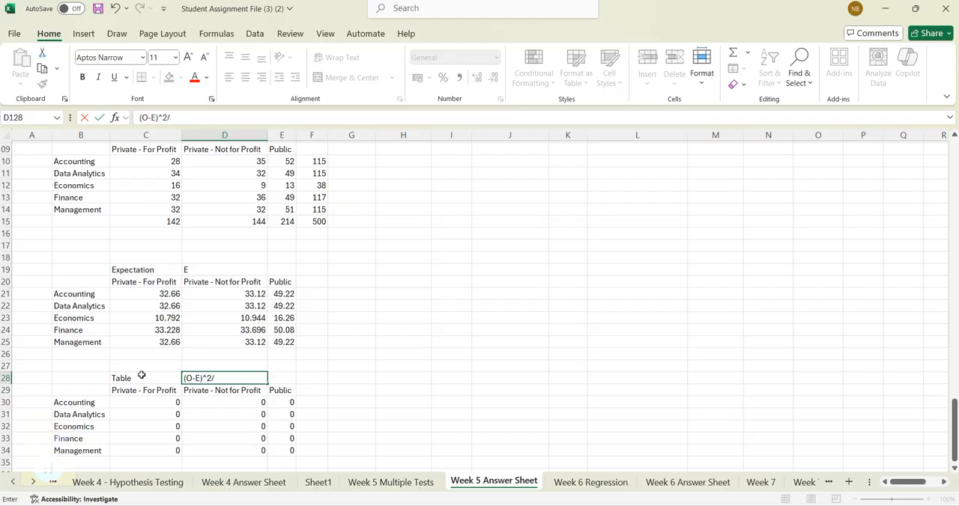
key("Return")
key("Left")
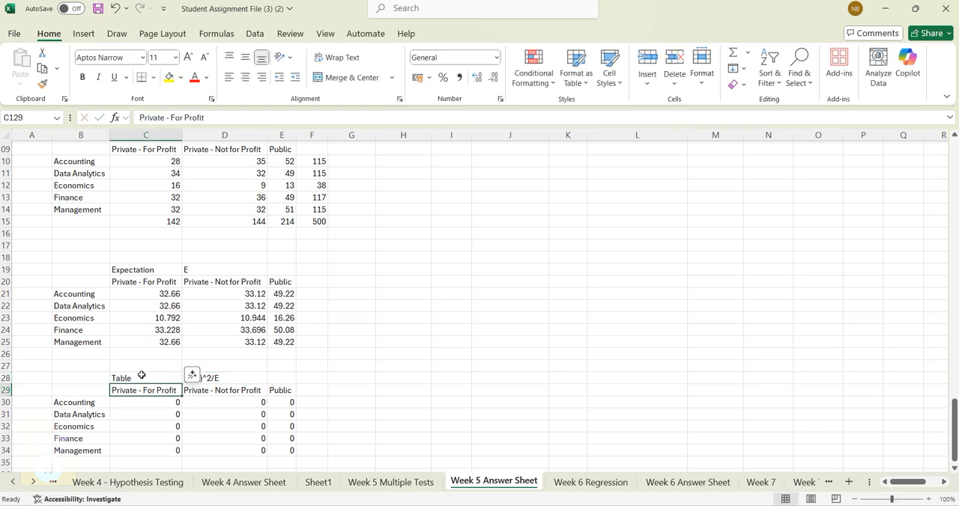
left_click(240, 387)
left_click(235, 380)
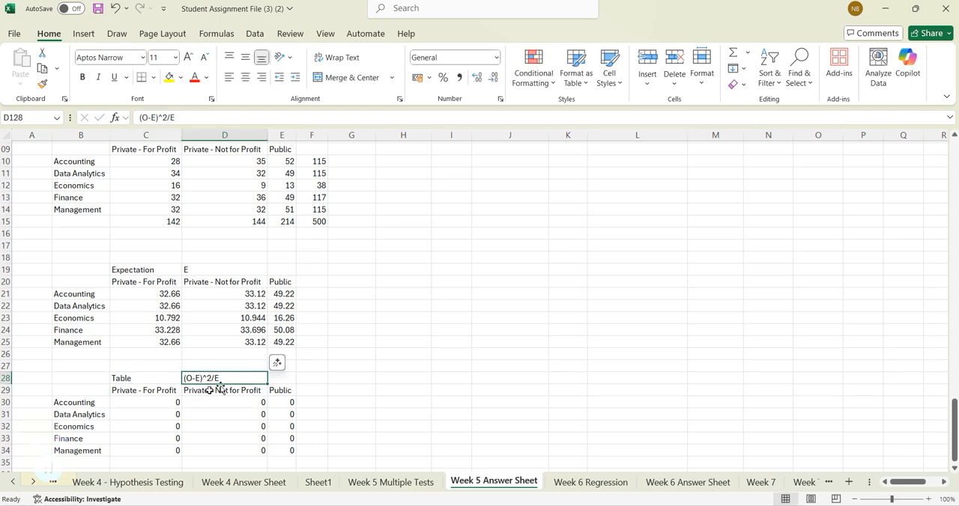
- Enter the Accounting component for Private - For Profit in C130 as =(C110-C121)^2/C121 and fill it across C130:E134
left_click(175, 402)
type("=")
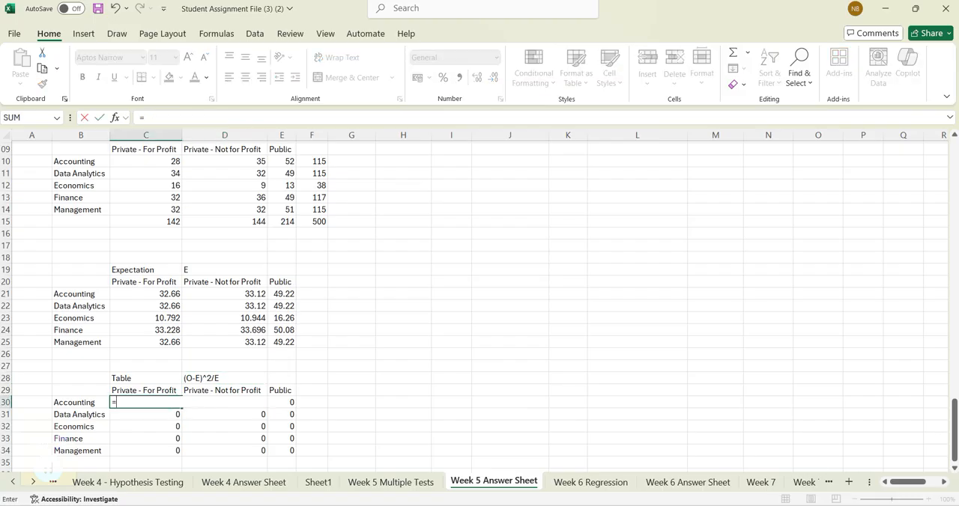
left_click(169, 161)
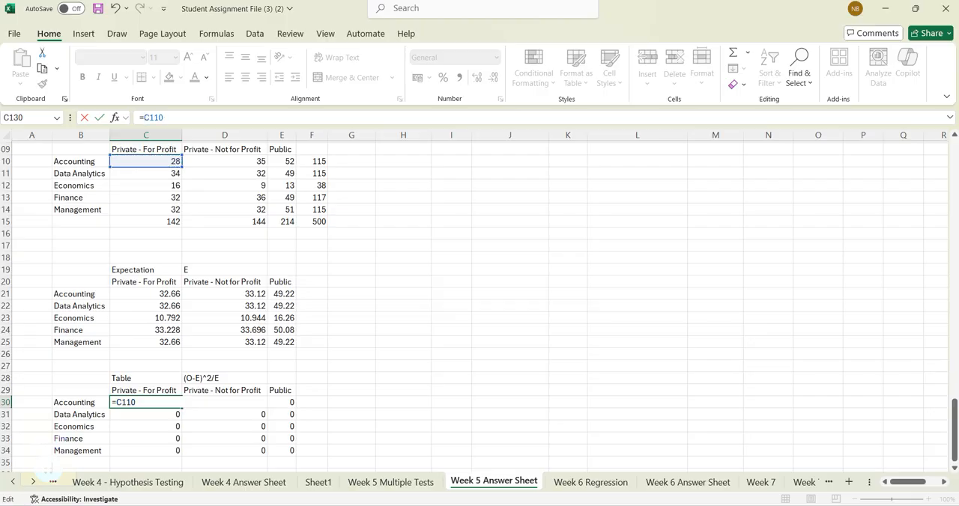
type("(C110-")
left_click(158, 294)
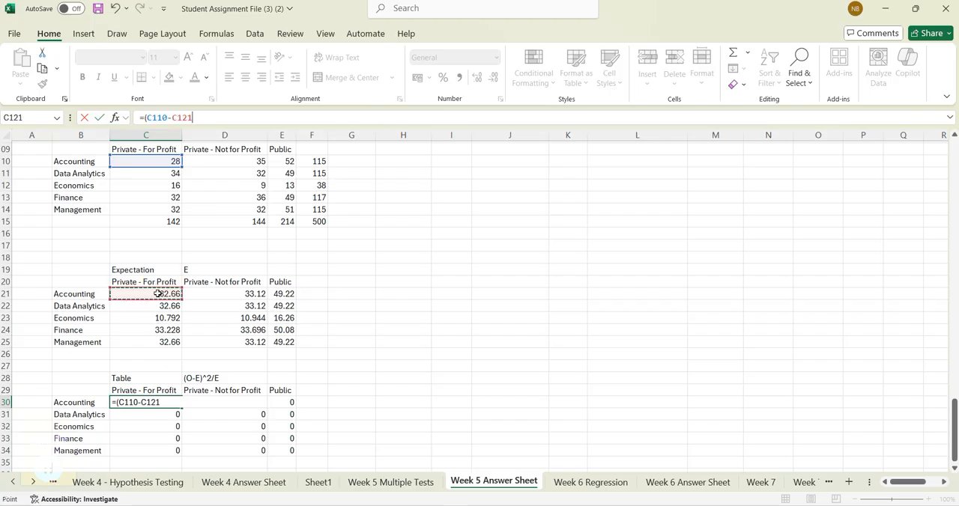
type(")^2/")
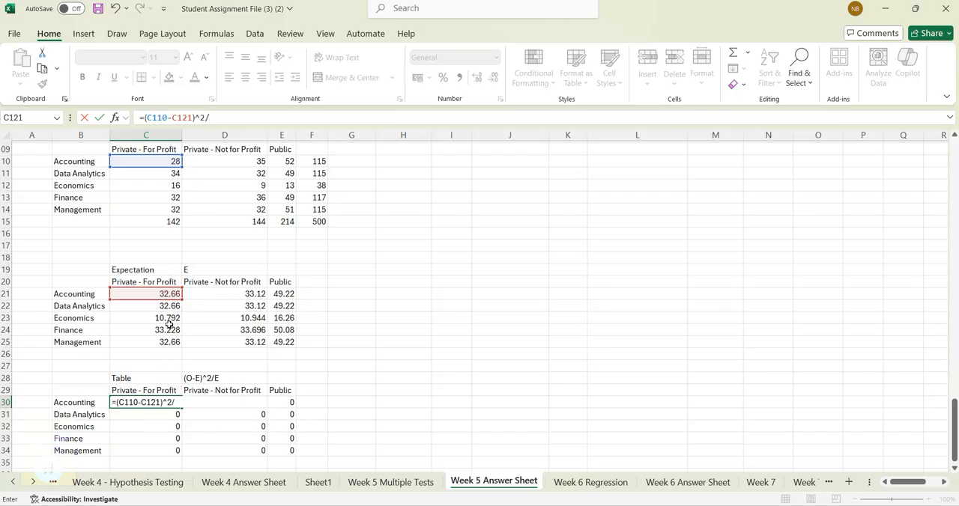
left_click(168, 293)
key("Return")
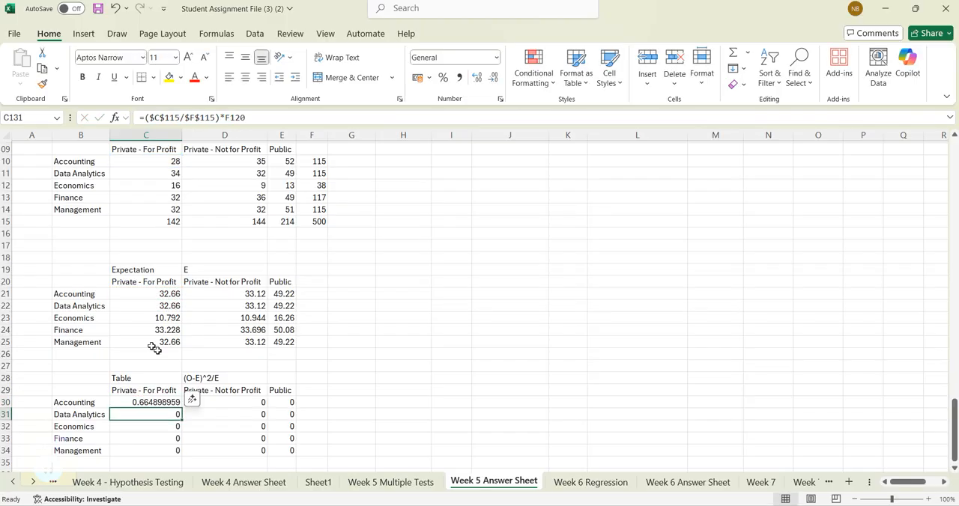
left_click(171, 402)
left_click_drag(181, 409, 296, 457)
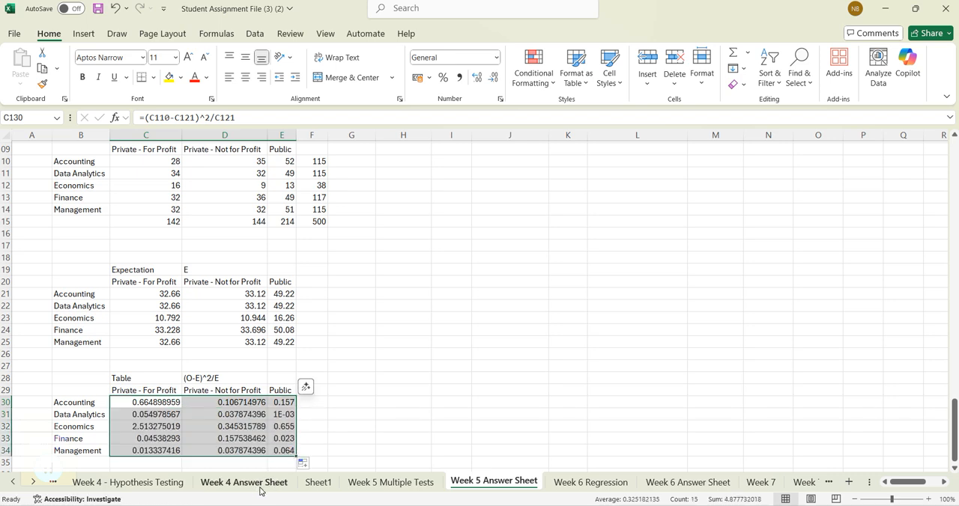
- Check which observed and expected cells the Public column's Data Analytics and Economics components reference, and review the values in C130:E134
left_click(287, 415)
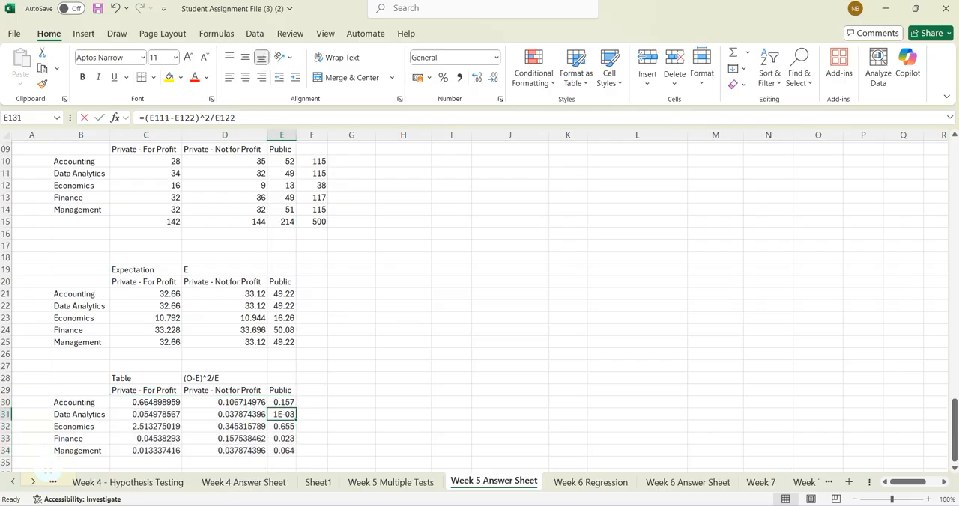
left_click(252, 112)
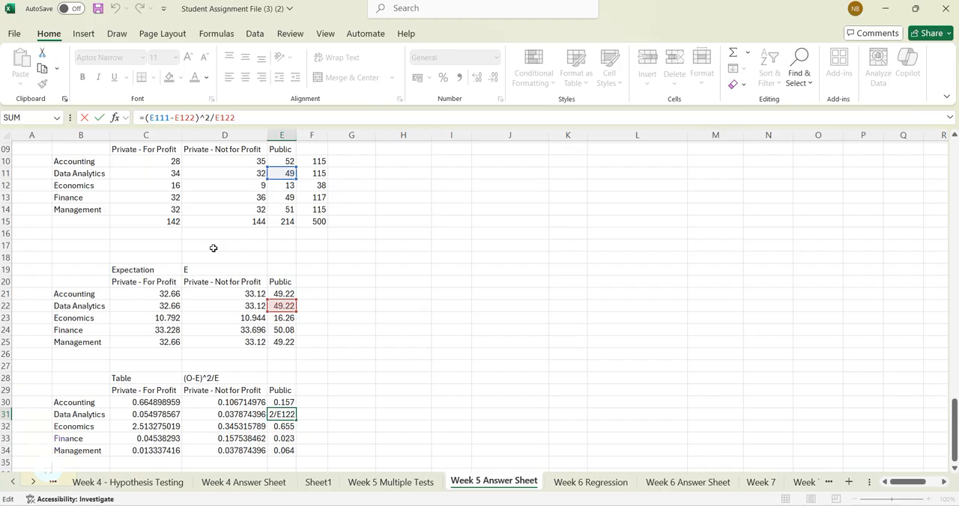
left_click(338, 317)
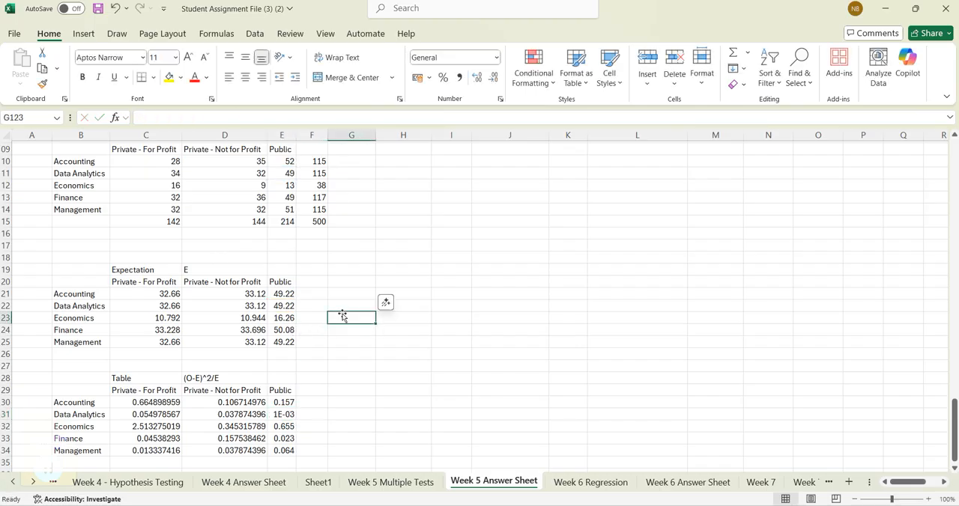
left_click(290, 415)
left_click(290, 426)
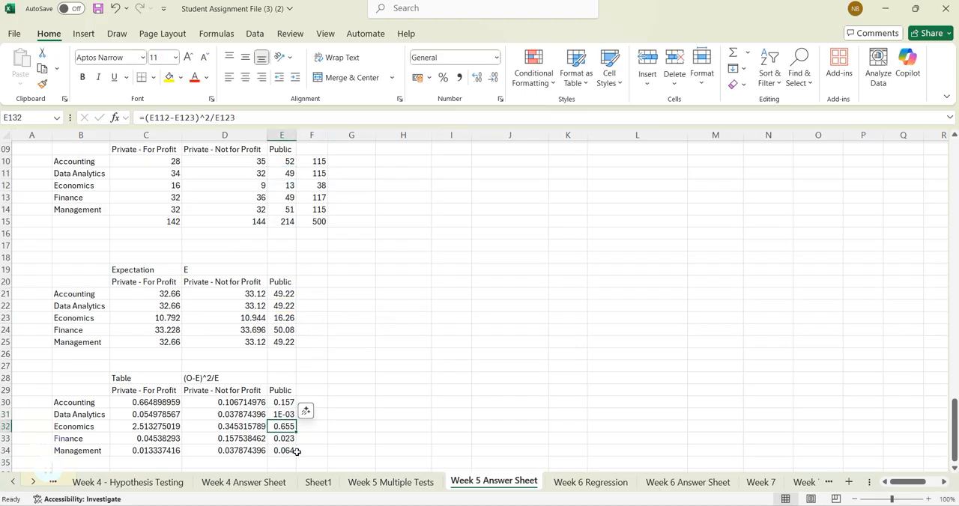
left_click(255, 118)
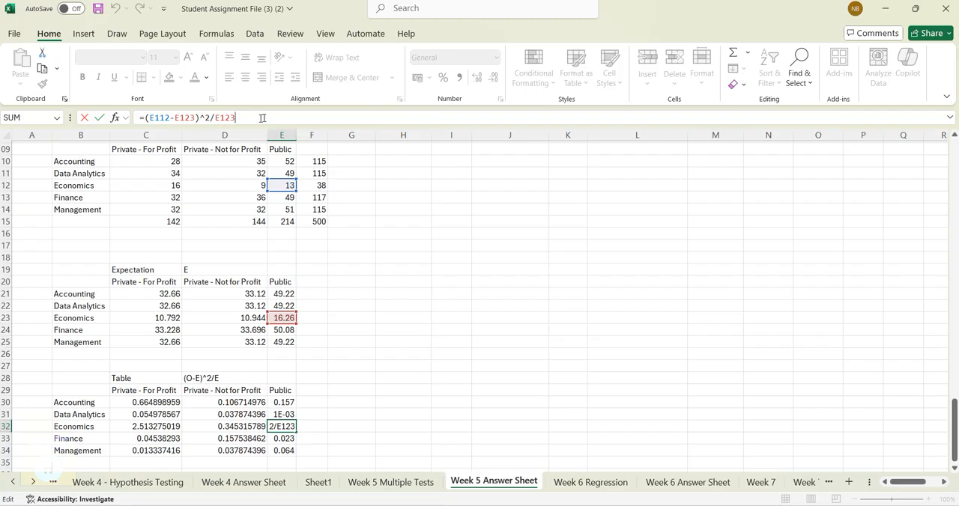
left_click(371, 367)
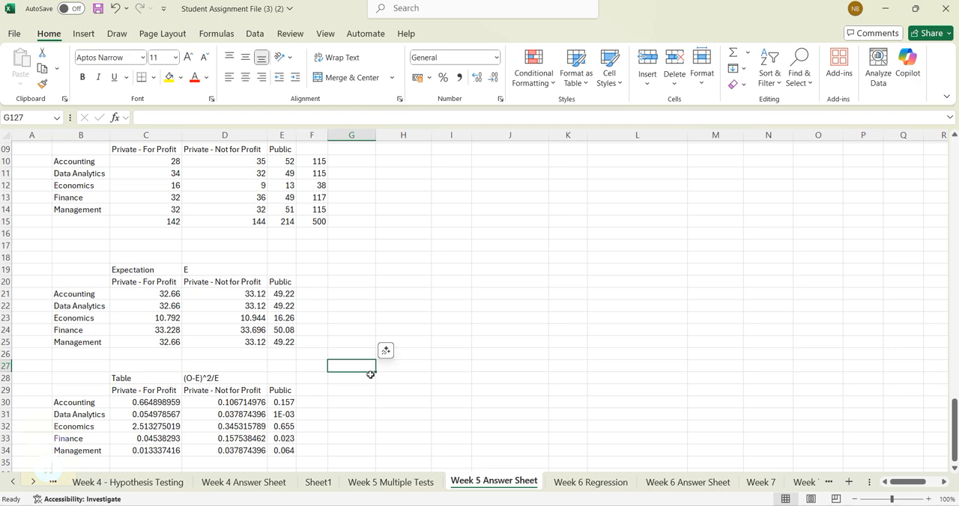
left_click(286, 415)
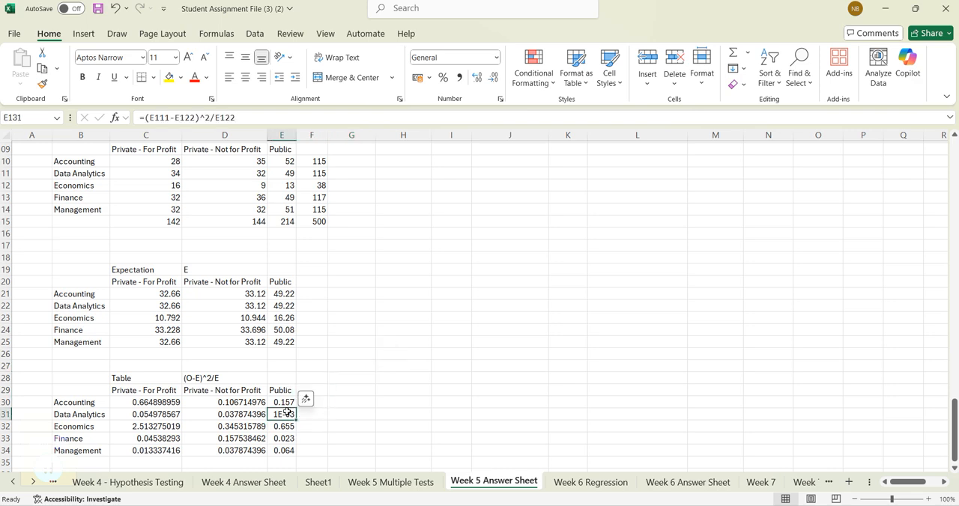
left_click(343, 429)
left_click_drag(160, 400, 270, 450)
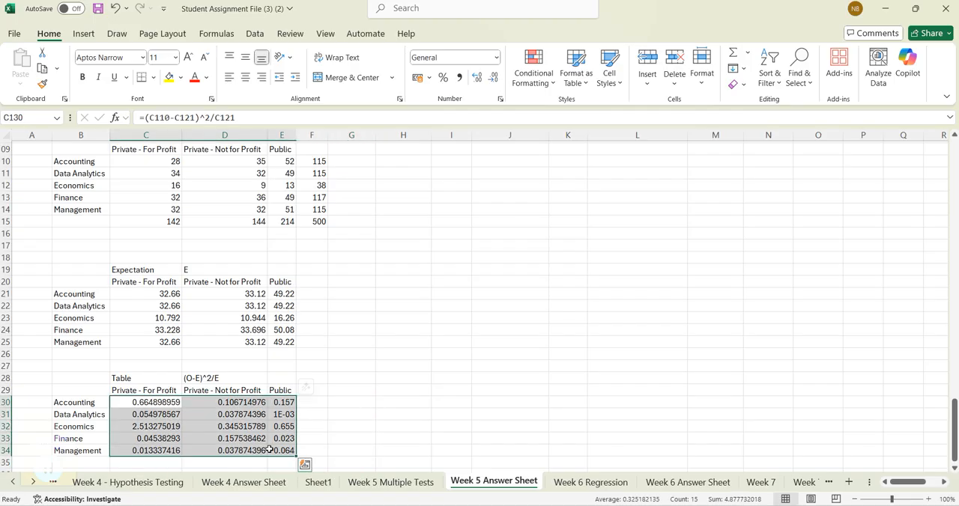
- Copy the earlier test's χ², DF and p-value block in S86:U89 to a new block starting at H129
scroll(270, 450, "down", 1)
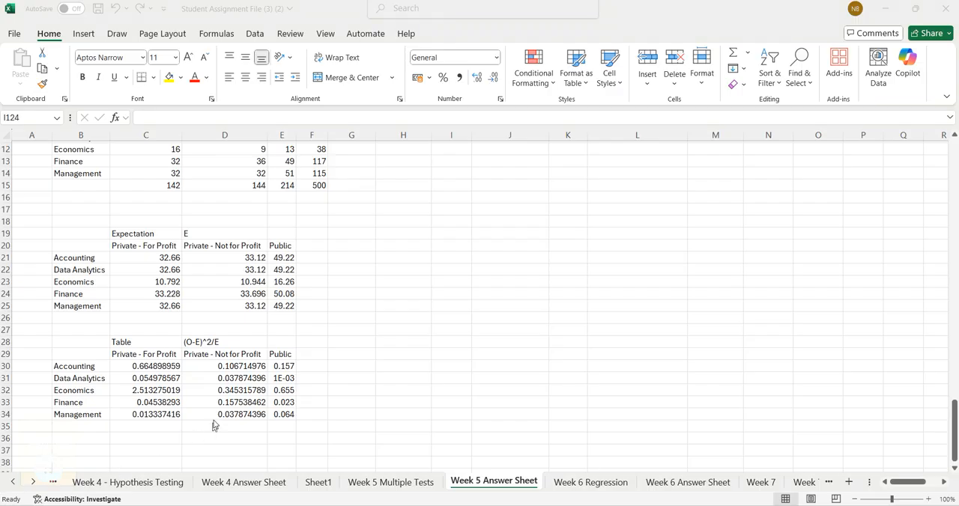
scroll(330, 408, "up", 4)
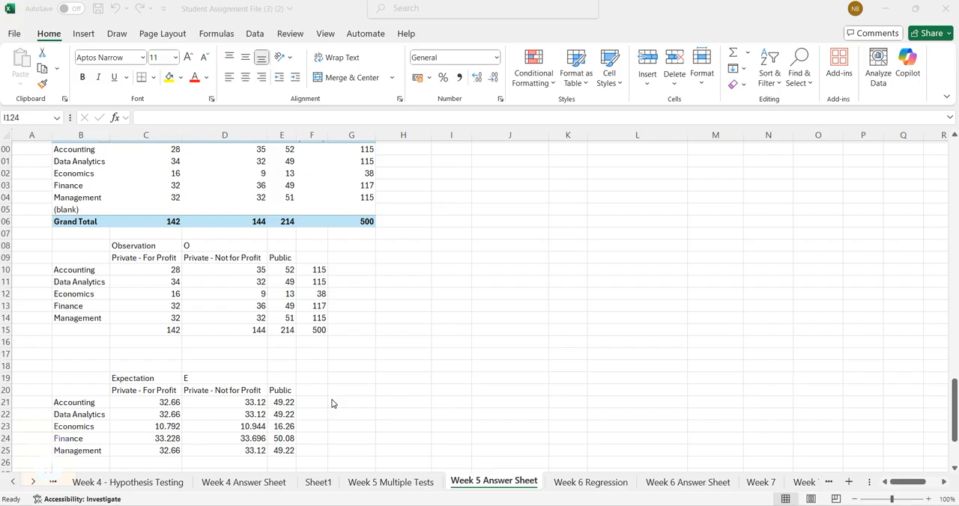
scroll(336, 404, "up", 7)
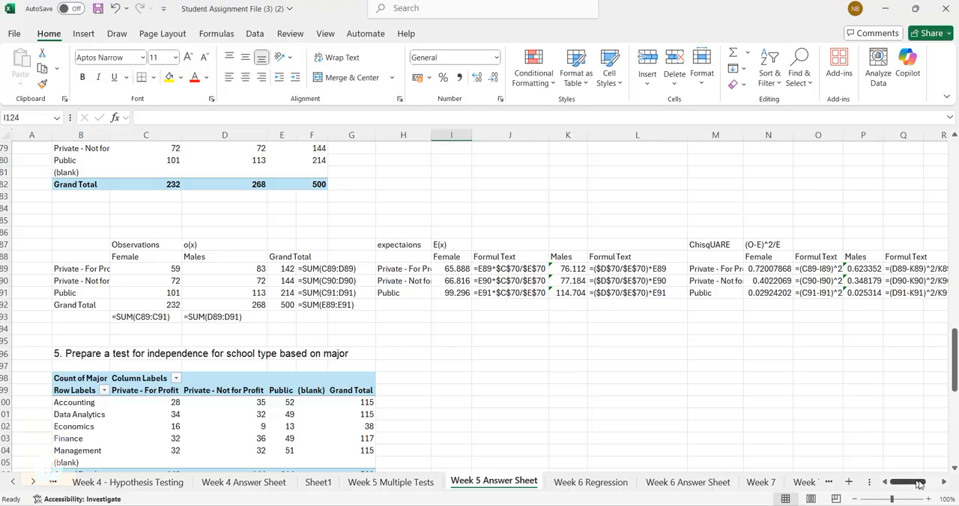
left_click_drag(922, 483, 943, 486)
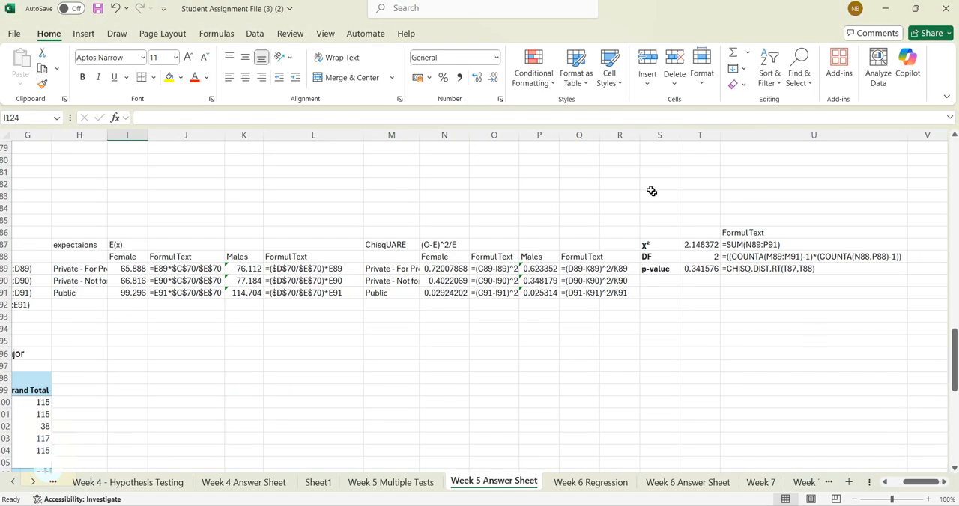
left_click(657, 233)
left_click_drag(658, 233, 892, 269)
key("ctrl+c")
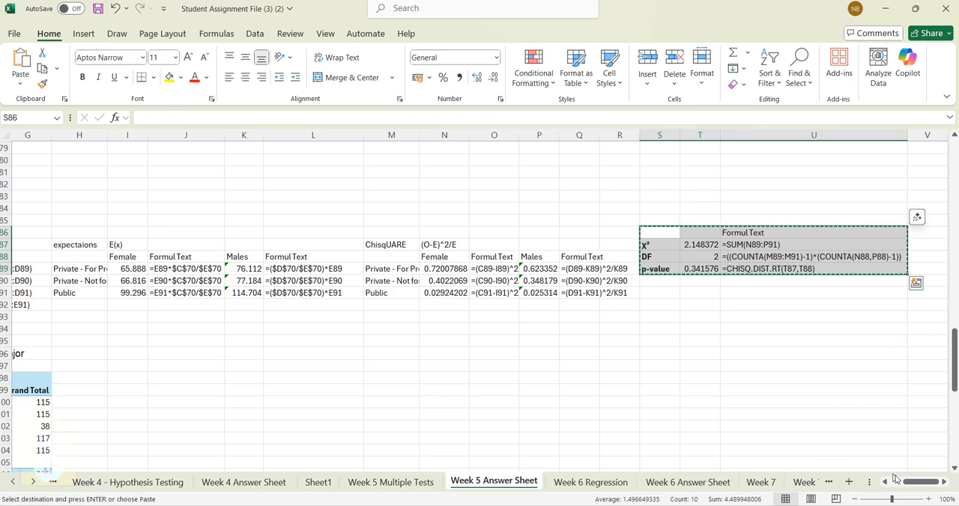
left_click_drag(911, 484, 846, 498)
scroll(359, 369, "down", 7)
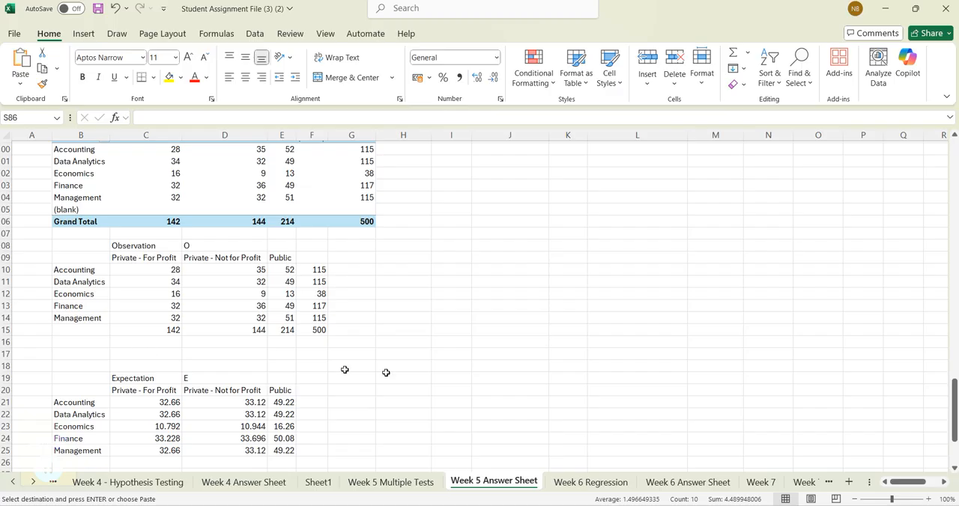
scroll(139, 439, "down", 5)
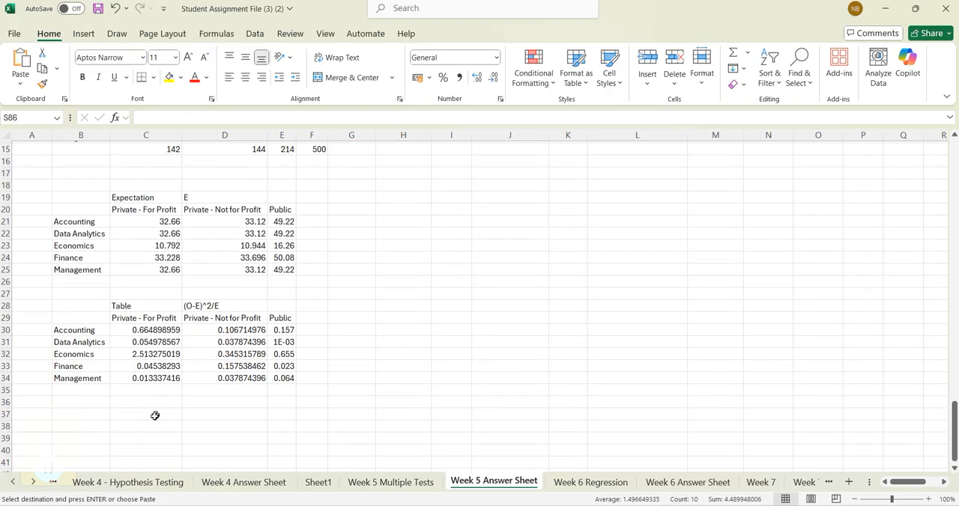
left_click(405, 320)
key("ctrl+v")
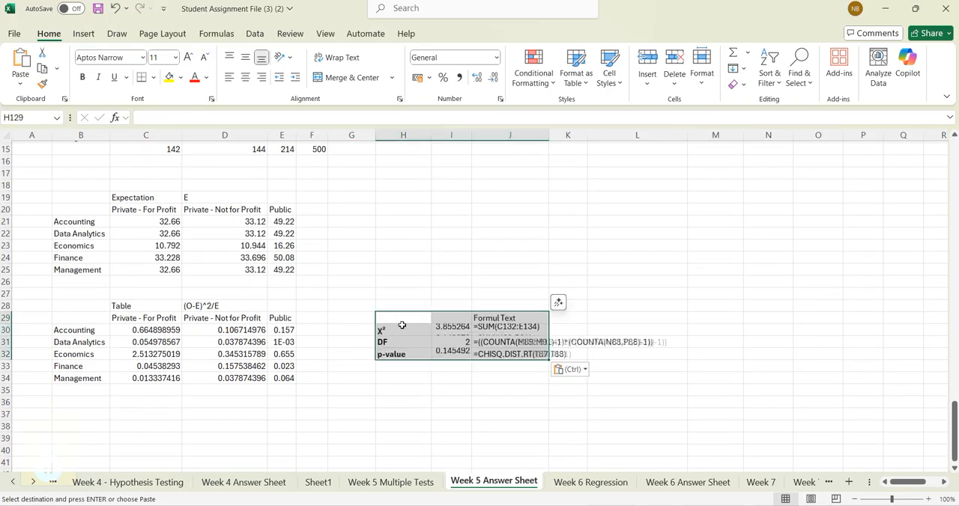
left_click(442, 398)
- Correct the χ² formula in I130 to =SUM(C130:E134) so it covers all components
left_click(445, 331)
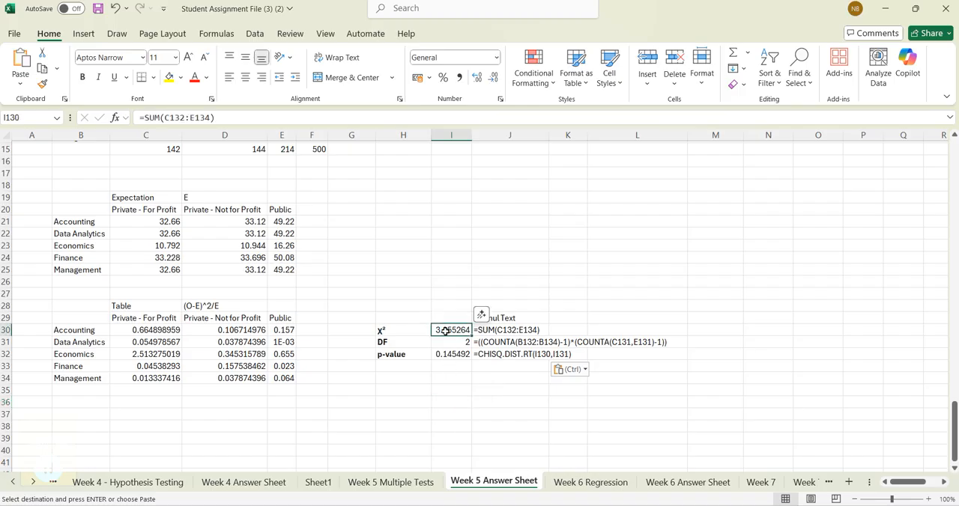
key("F2")
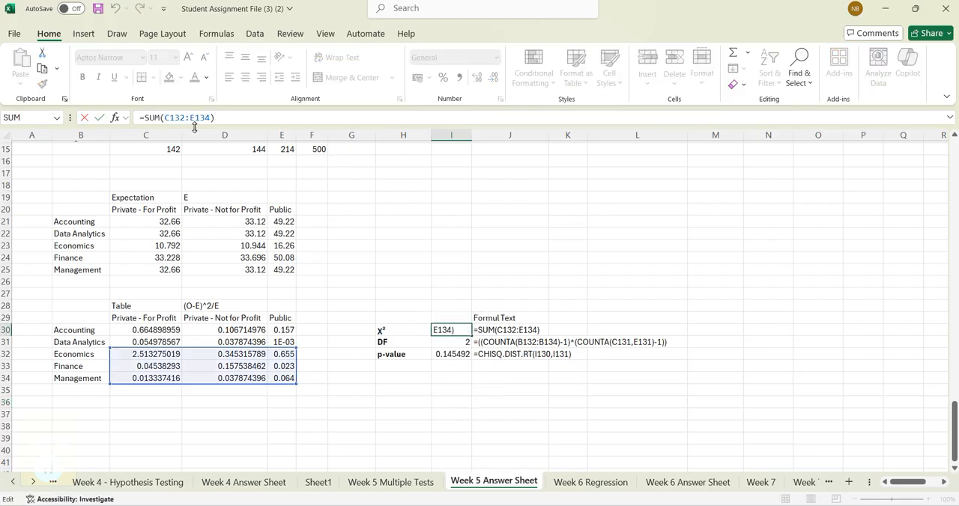
left_click_drag(164, 118, 213, 118)
left_click(146, 331)
left_click_drag(159, 339, 260, 367)
key("Return")
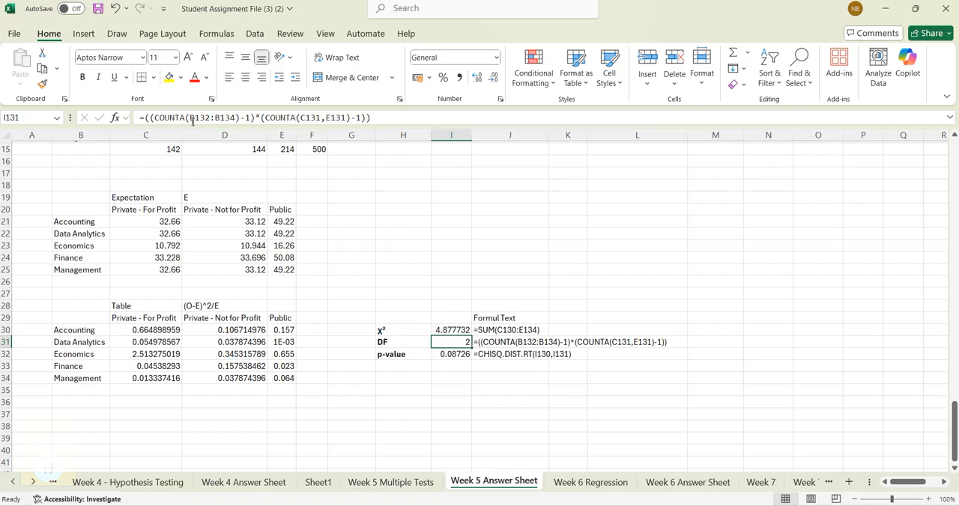
- Correct the DF formula in I131 to =((COUNTA(B130:B134)-1)*(COUNTA(C129,D129,E129)-1)) so it counts all majors and school types
left_click_drag(189, 118, 240, 118)
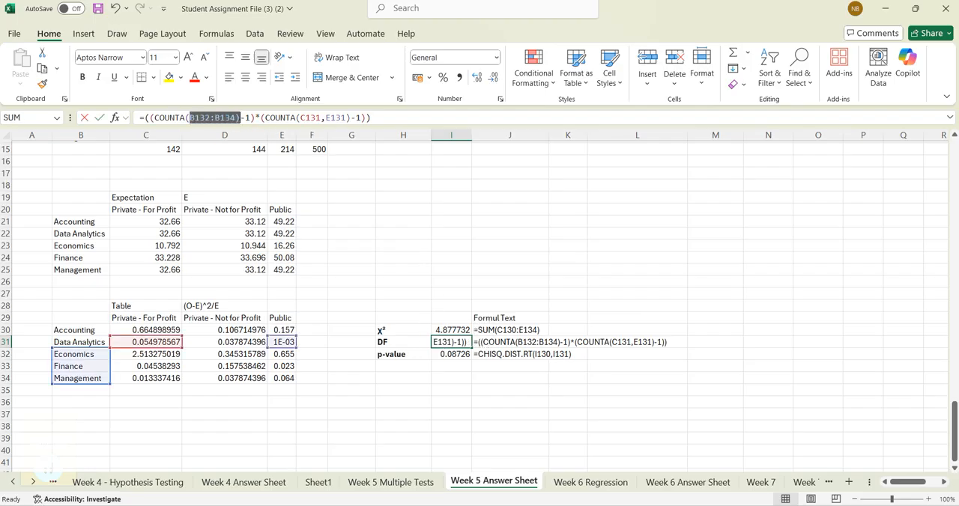
left_click_drag(77, 332, 75, 377)
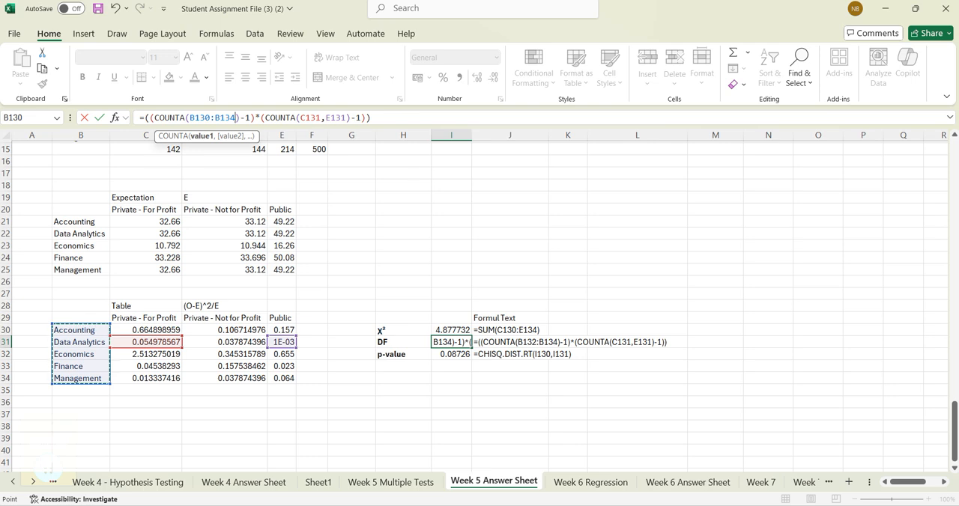
left_click_drag(301, 118, 345, 117)
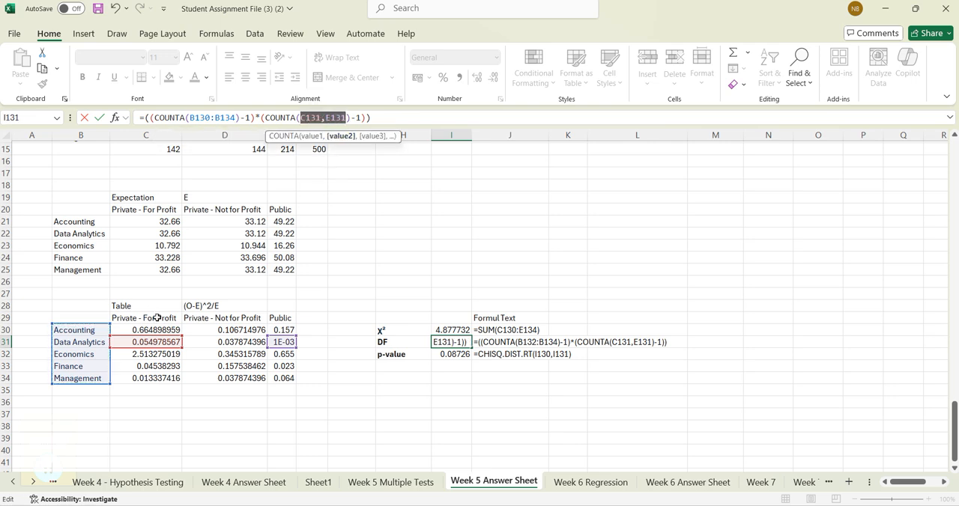
left_click(159, 318)
left_click(206, 317, "ctrl")
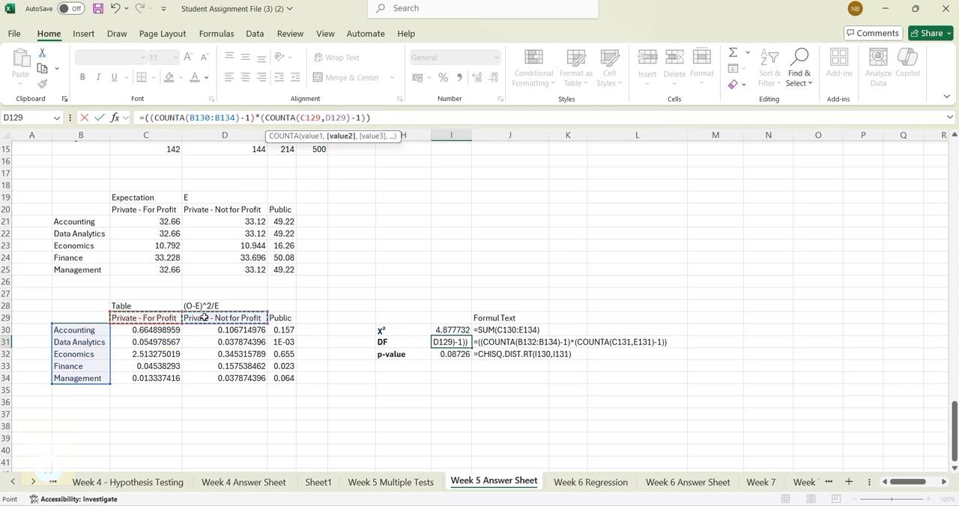
left_click(283, 319, "ctrl")
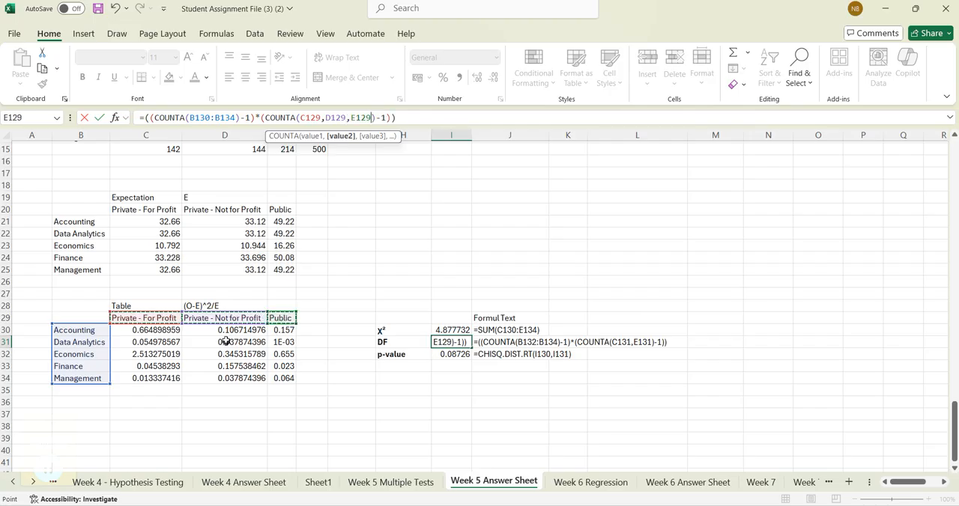
key("Return")
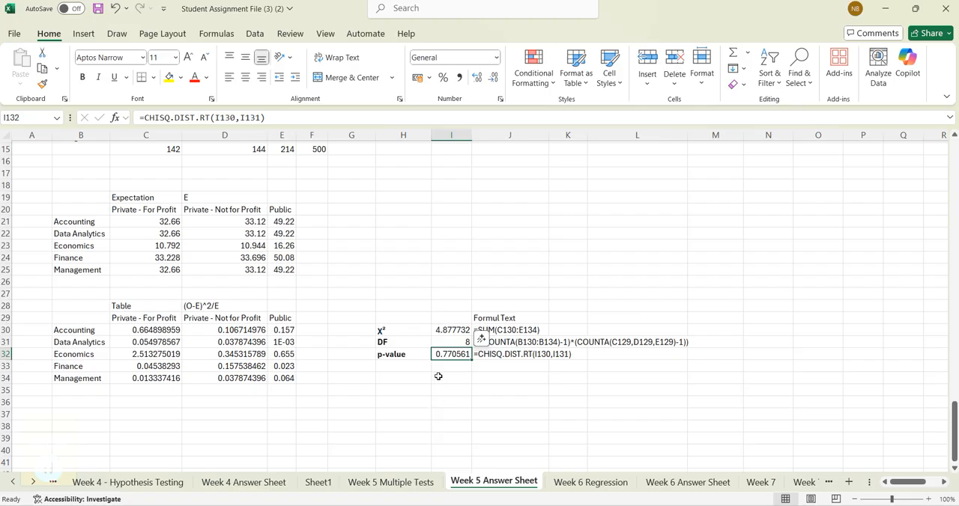
- Review the school type by major question and its observed and expected tables, and check the p-value formula in I132
left_click(439, 377)
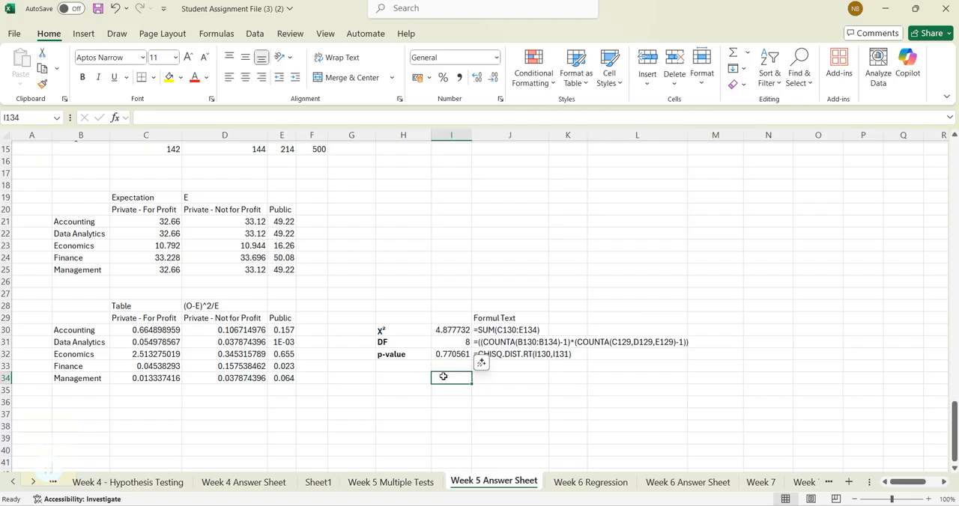
scroll(217, 195, "up", 5)
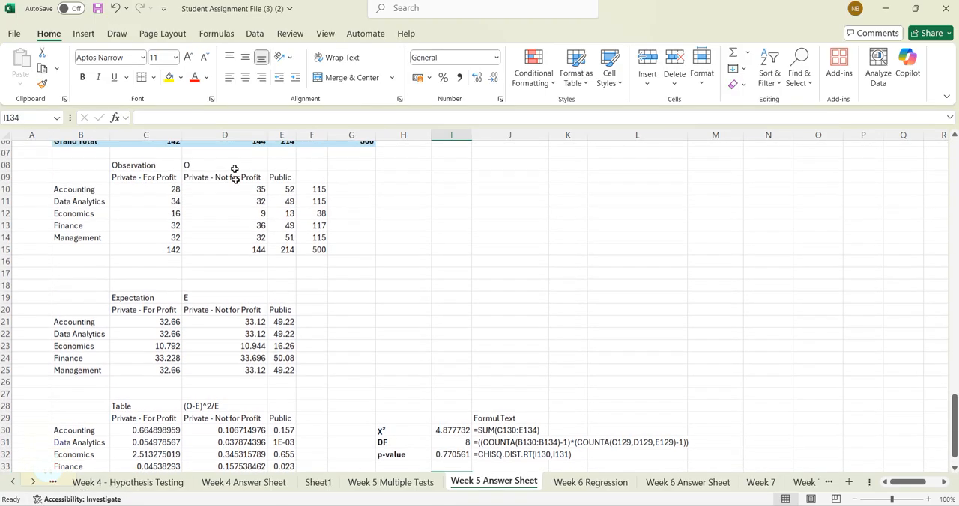
scroll(208, 159, "up", 4)
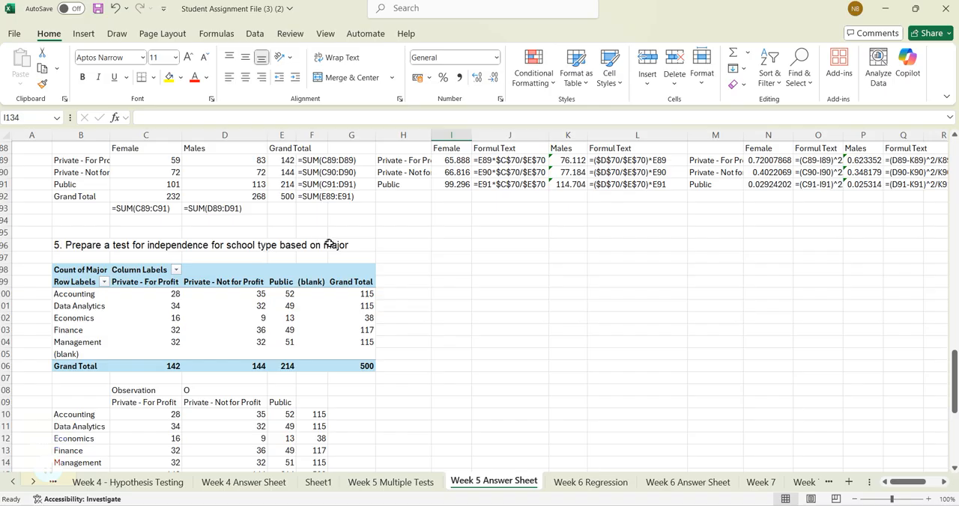
scroll(328, 260, "down", 1)
scroll(329, 260, "down", 9)
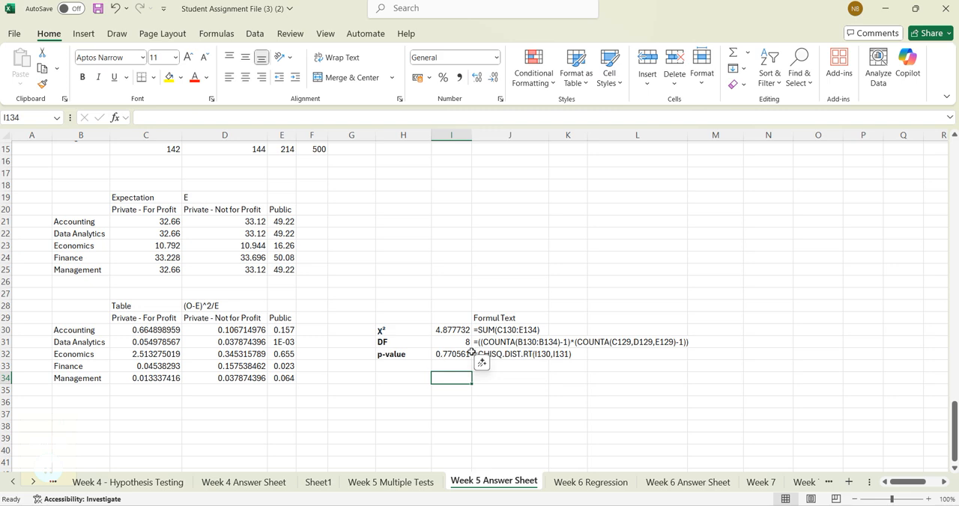
left_click(459, 356)
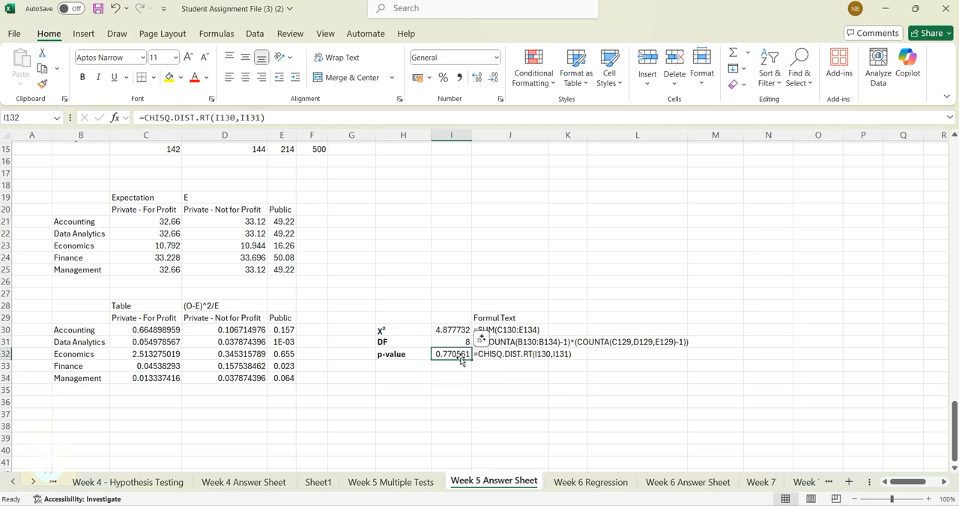